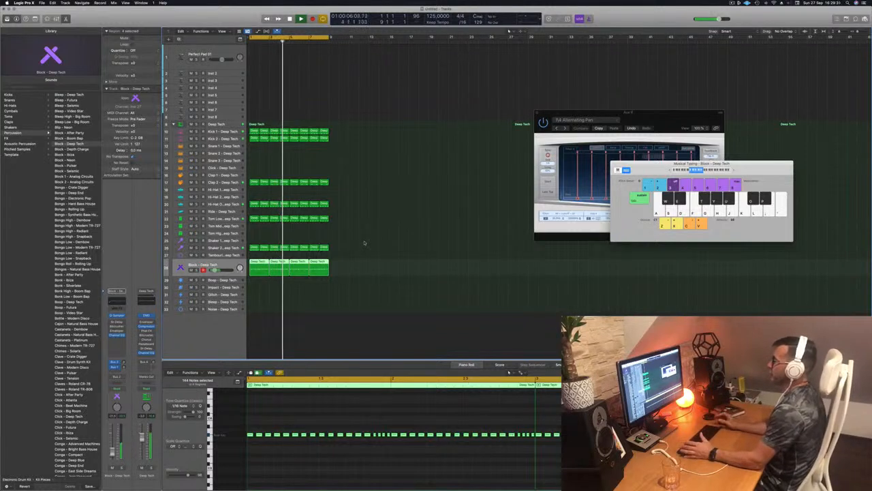
# - Audition the Block - Deep Tech track in solo during playback and return it to the full mix
pyautogui.click(363, 243)
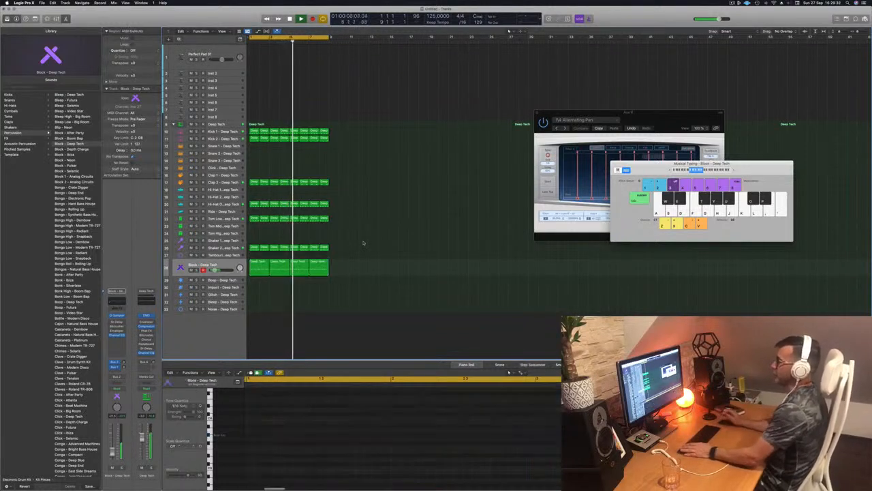
pyautogui.click(231, 263)
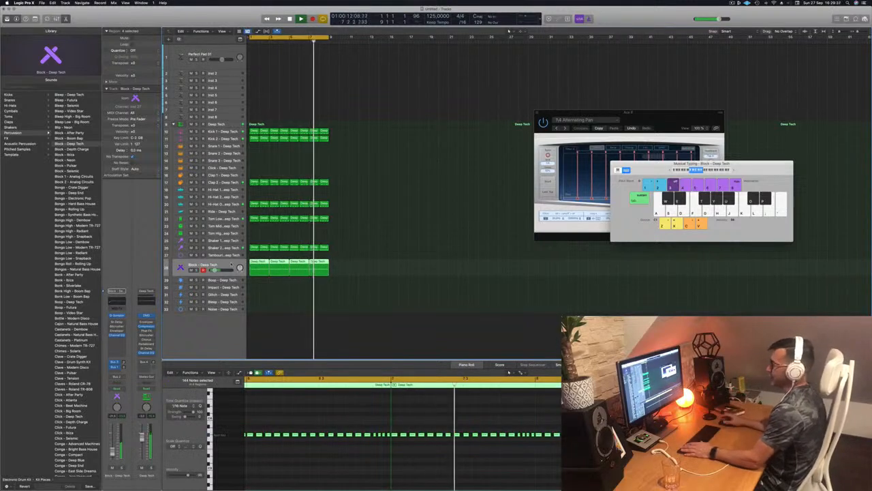
pyautogui.click(196, 270)
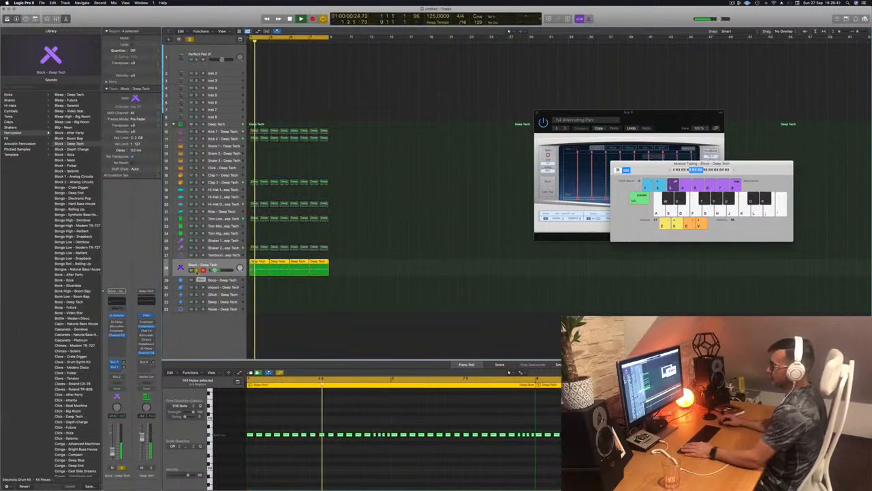
pyautogui.click(197, 270)
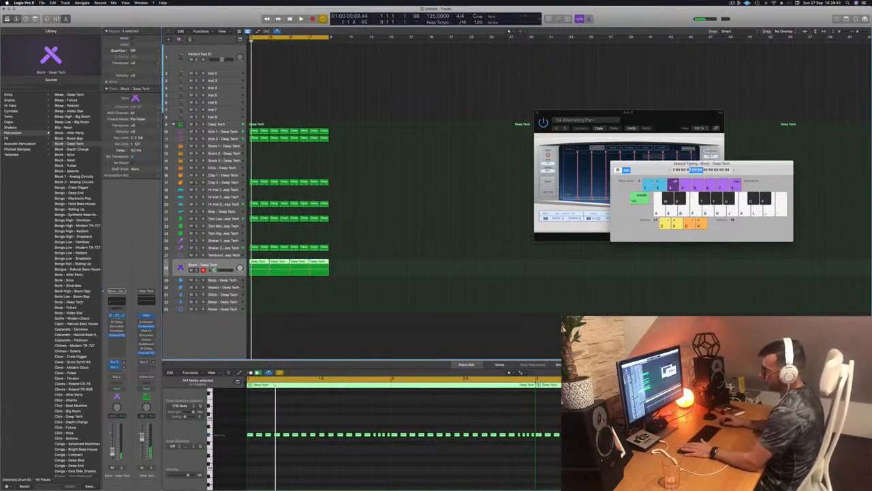
# - Lower the coarse pitch of the Block - Deep Tech sample in Quick Sampler and slightly adjust the track's volume
pyautogui.click(117, 317)
pyautogui.moveTo(464, 79); pyautogui.dragTo(518, 63)
pyautogui.press('space')
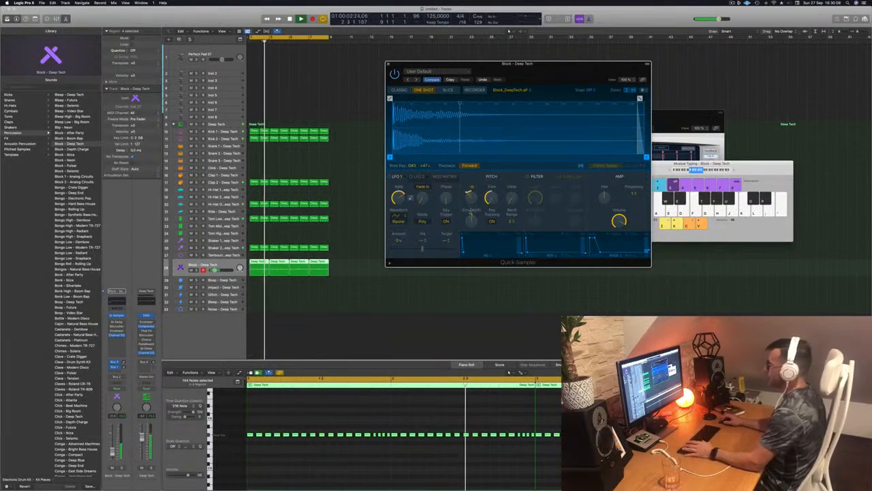
pyautogui.moveTo(470, 191); pyautogui.dragTo(475, 224)
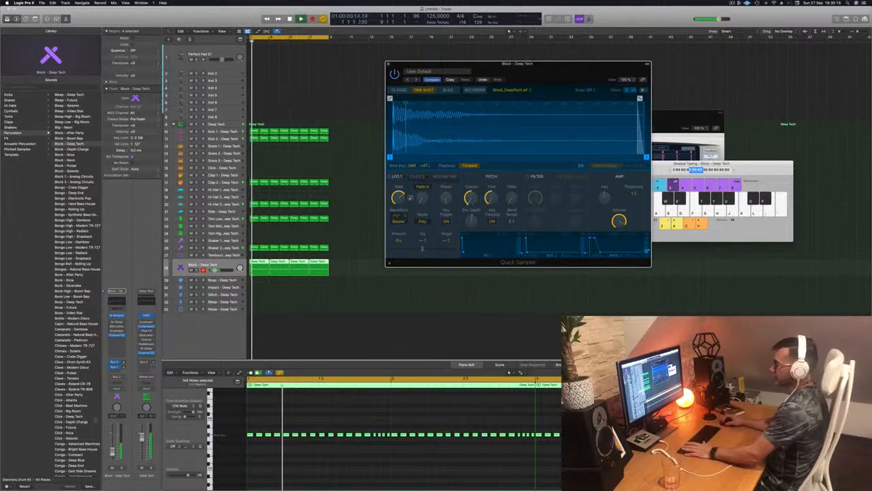
pyautogui.click(214, 270)
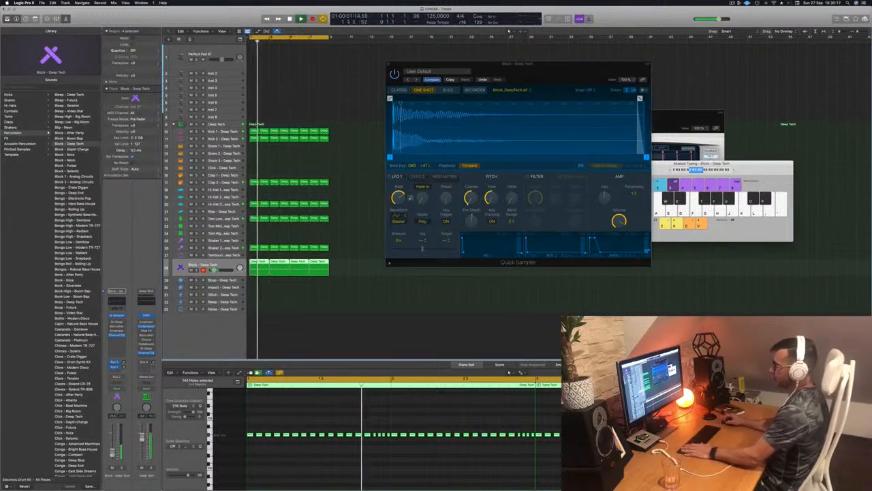
pyautogui.click(536, 76)
pyautogui.press('super+w')
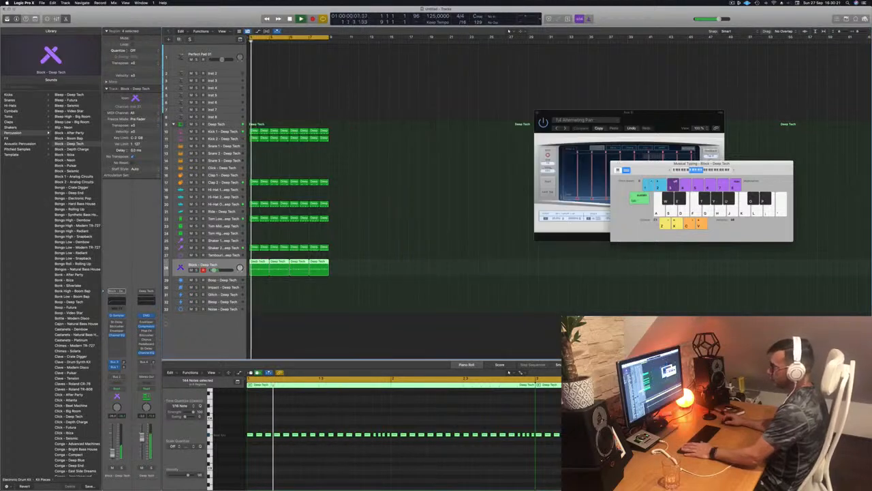
# - Replay the loop from the start with Shaker 2 - Deep Tech selected, and audition the Perfect Pad 01 track over the beat
pyautogui.press('Up')
pyautogui.press('Up')
pyautogui.press('Return')
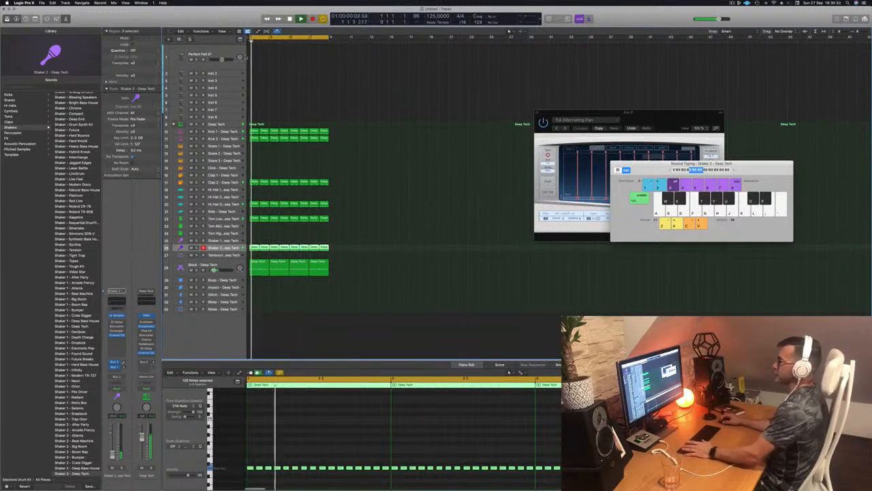
pyautogui.click(232, 51)
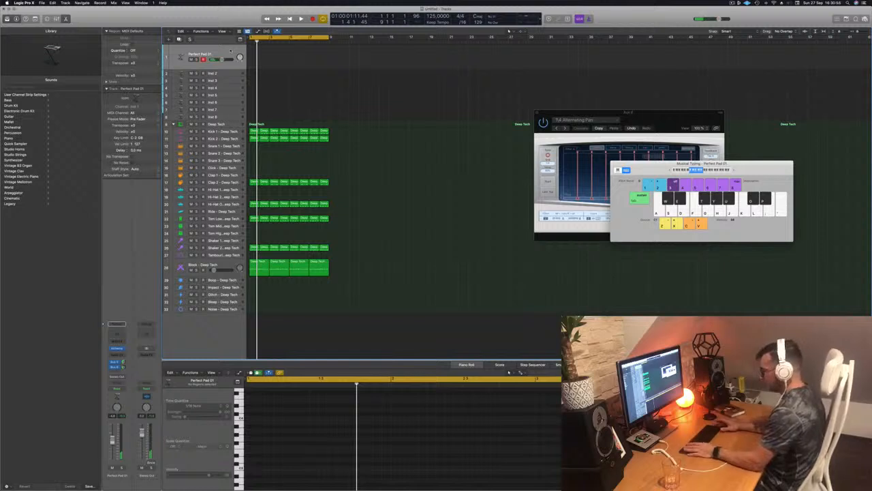
pyautogui.press('space')
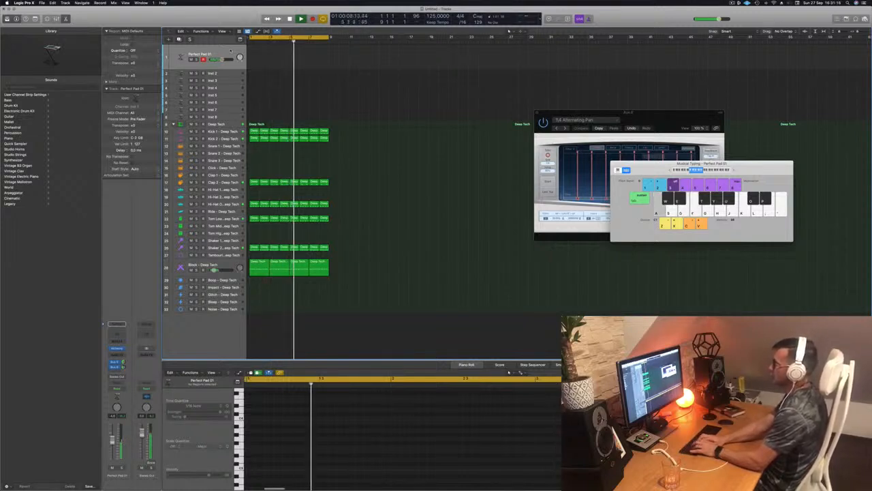
# - Select the Inst 2 track, enlarge its height and return the playhead to the project start
pyautogui.click(224, 75)
pyautogui.press('space')
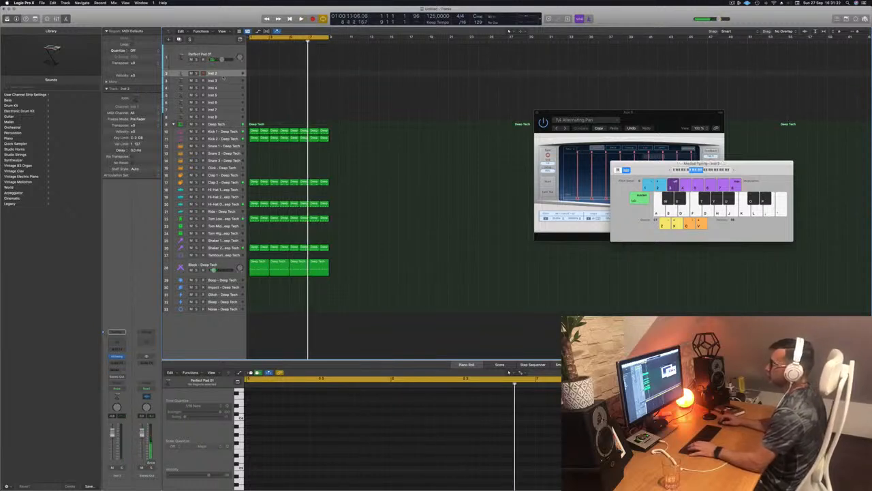
pyautogui.moveTo(222, 76); pyautogui.dragTo(222, 95)
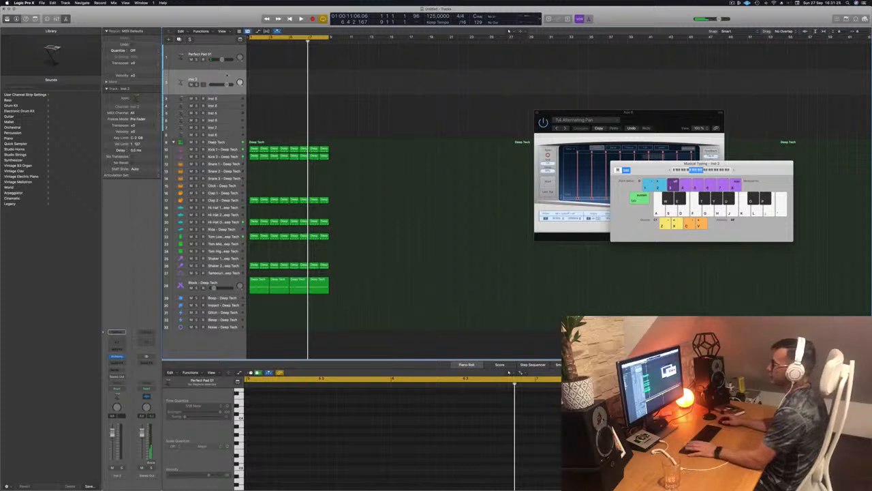
pyautogui.press('Return')
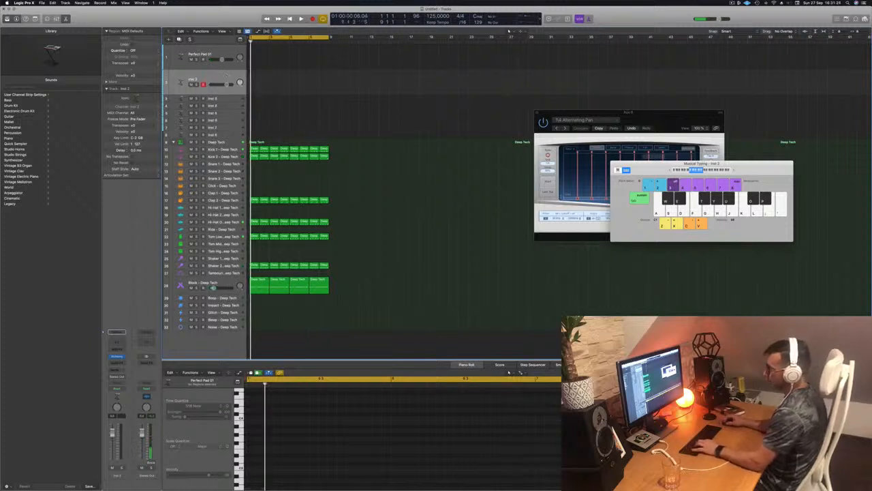
# - Open Alchemy on the Inst 2 track and load the Analog Bounce preset from the Bass category
pyautogui.click(116, 357)
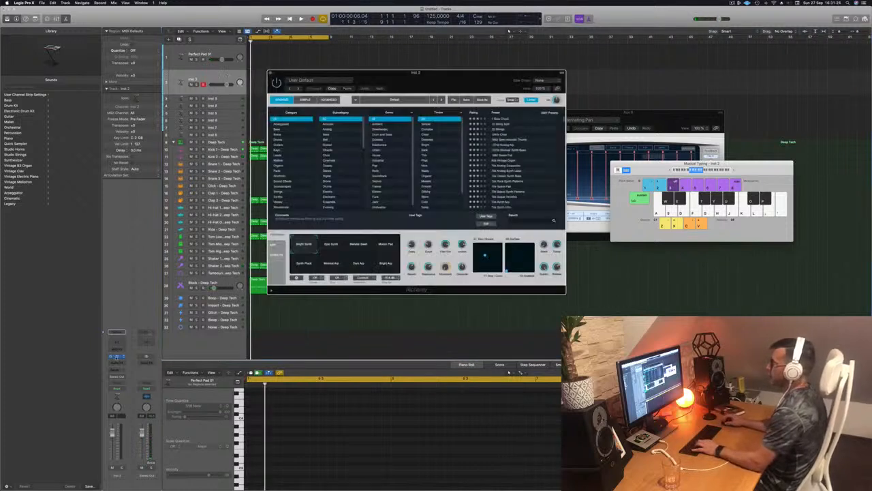
pyautogui.moveTo(440, 88); pyautogui.dragTo(452, 88)
pyautogui.press('b')
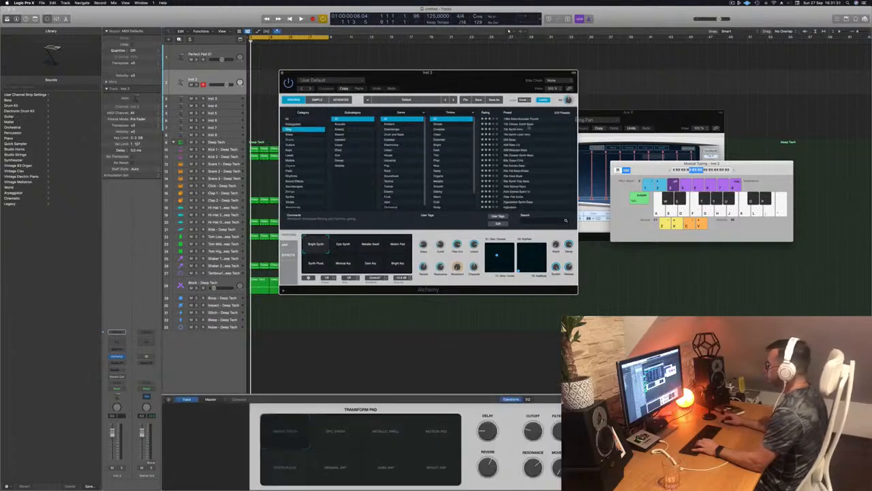
pyautogui.scroll(-5, 529, 127)
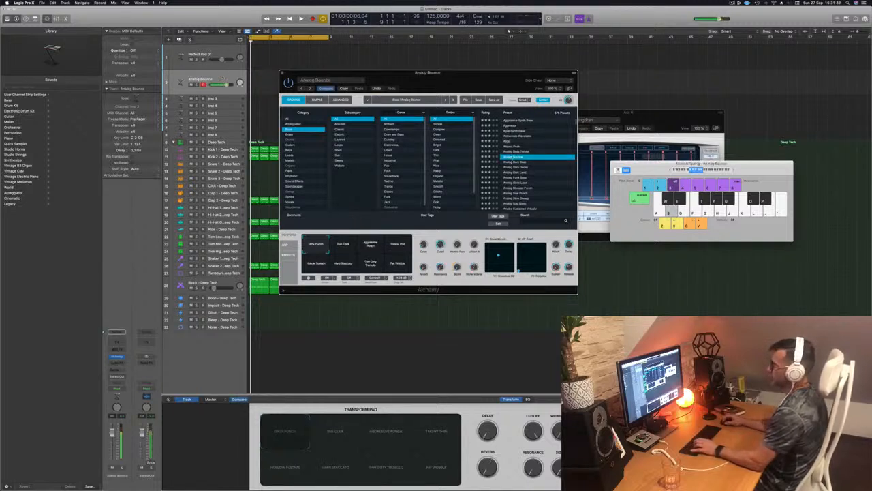
# - Try the Aggressive Punch variation of Analog Bounce over the beat and switch to the Analog Dark Bass preset
pyautogui.press('space')
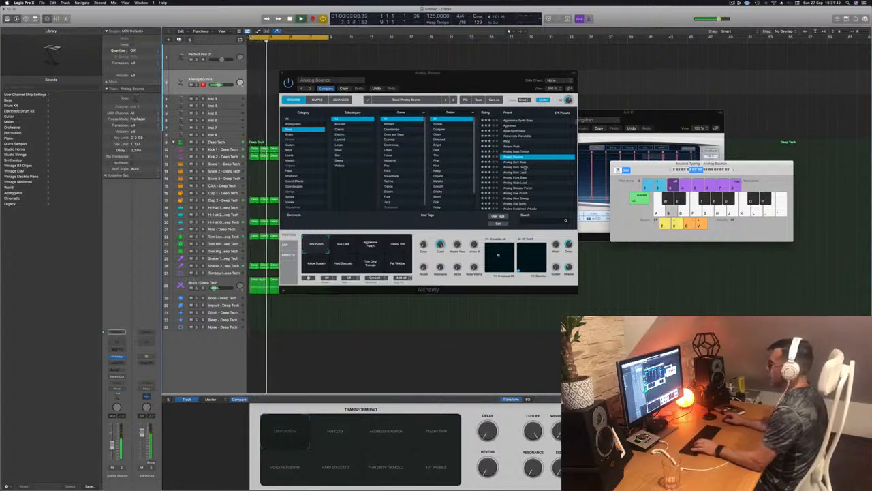
pyautogui.click(370, 245)
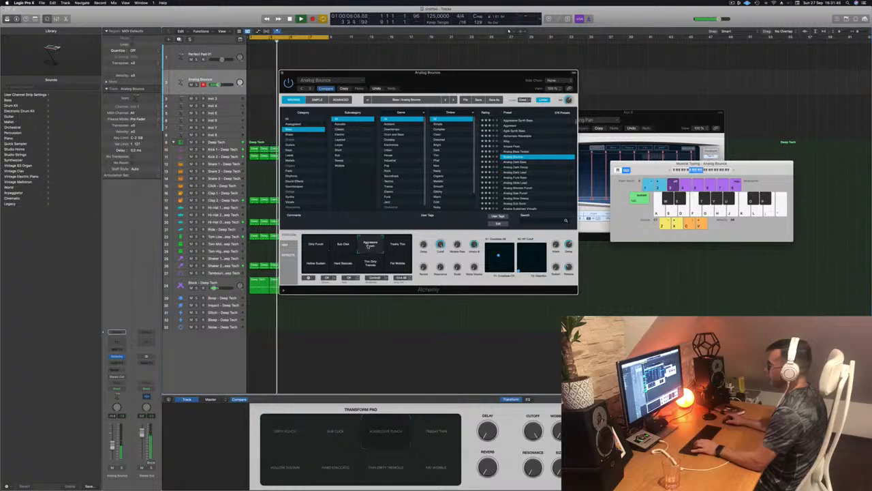
pyautogui.press('Down')
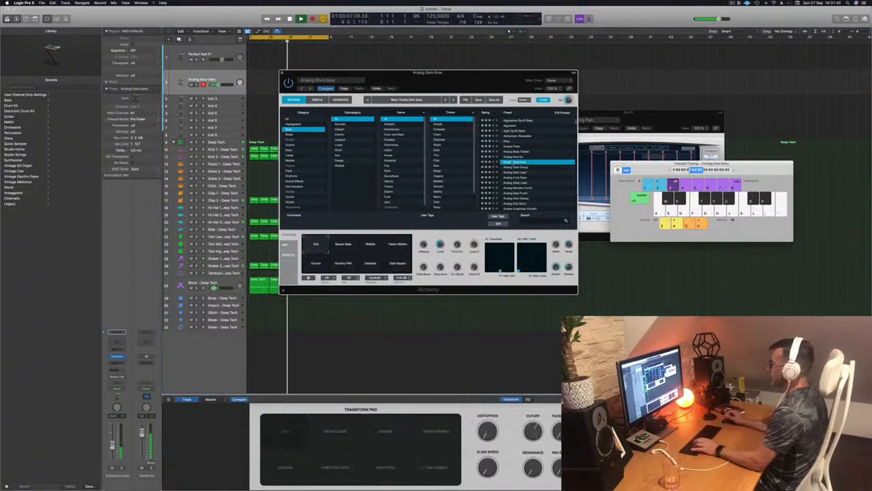
# - Record a bass part on the Analog Dark Bass track over the looping beat, starting at bar 3
pyautogui.moveTo(461, 81); pyautogui.dragTo(548, 73)
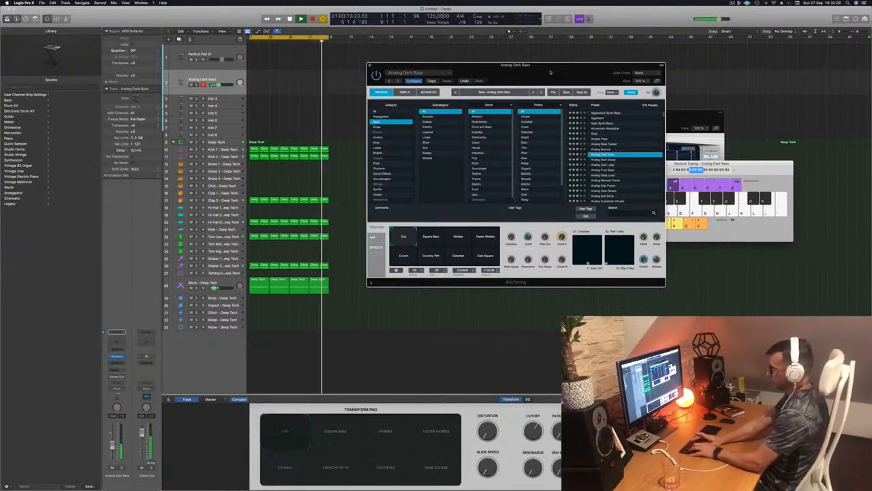
pyautogui.press('r')
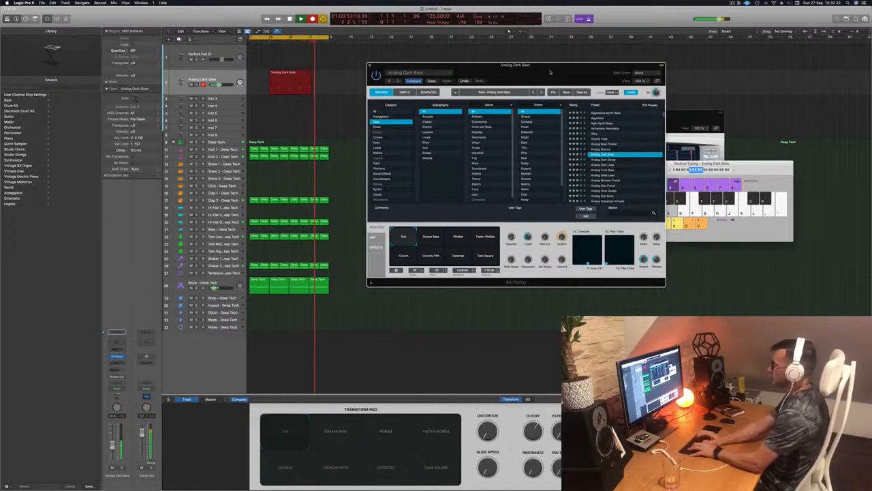
pyautogui.press('space')
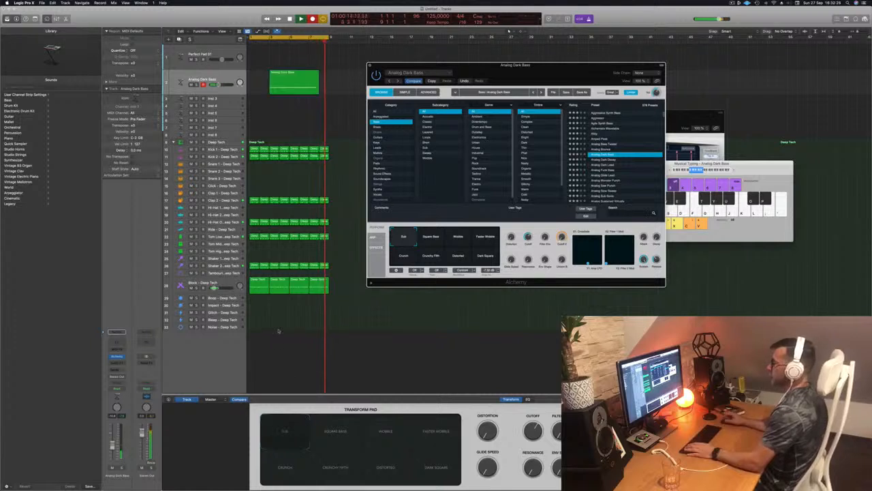
# - Bypass the two bus sends on the Block - Deep Tech track and check the mix in playback
pyautogui.click(228, 282)
pyautogui.press('space')
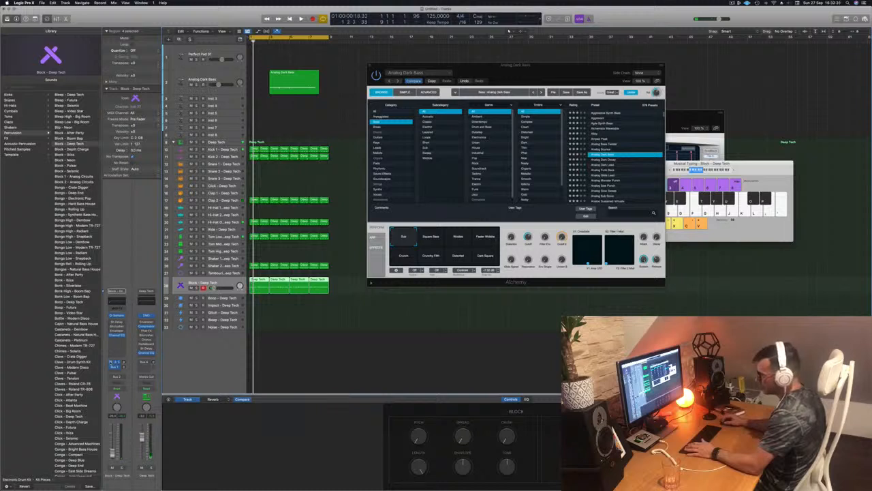
pyautogui.press('space')
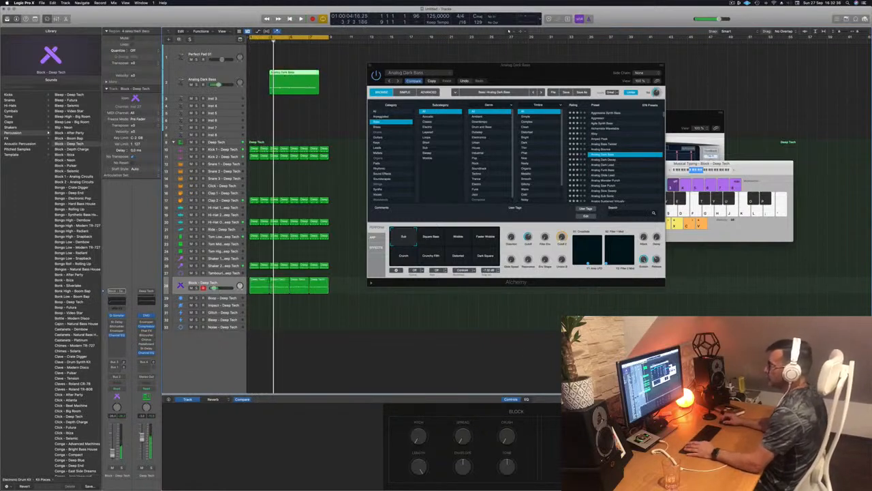
# - Move the Analog Dark Bass region to bar 1 and show all of its notes in the Piano Roll
pyautogui.moveTo(285, 74); pyautogui.dragTo(271, 73)
pyautogui.press('p')
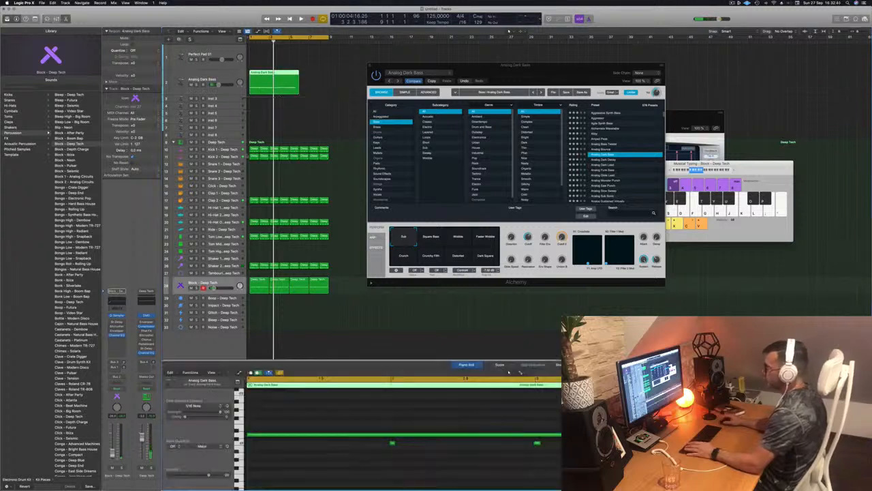
pyautogui.press('super+Left')
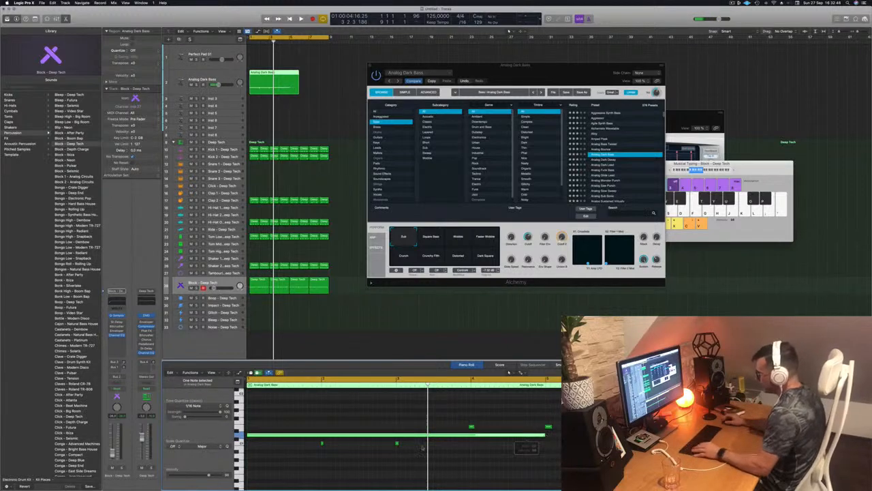
# - Quantize all notes of the Analog Dark Bass region to 1/16 note and play back the loop
pyautogui.click(323, 459)
pyautogui.moveTo(308, 458); pyautogui.dragTo(421, 440)
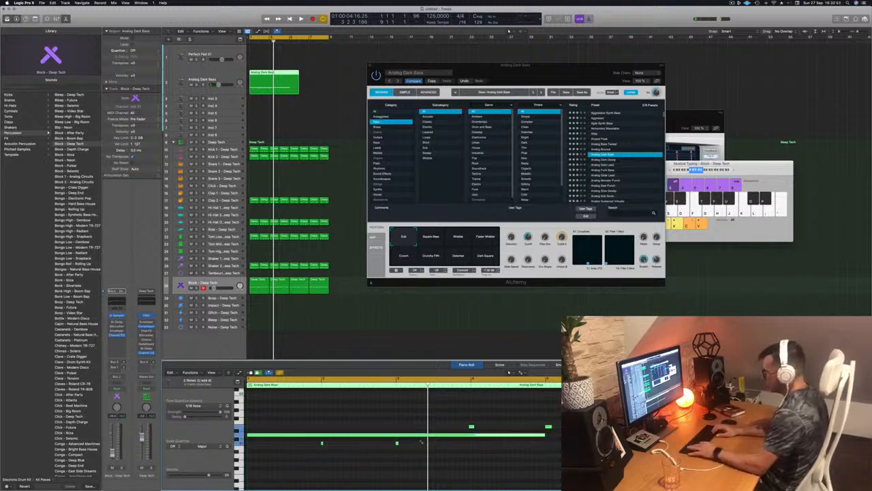
pyautogui.press('cmd+q')
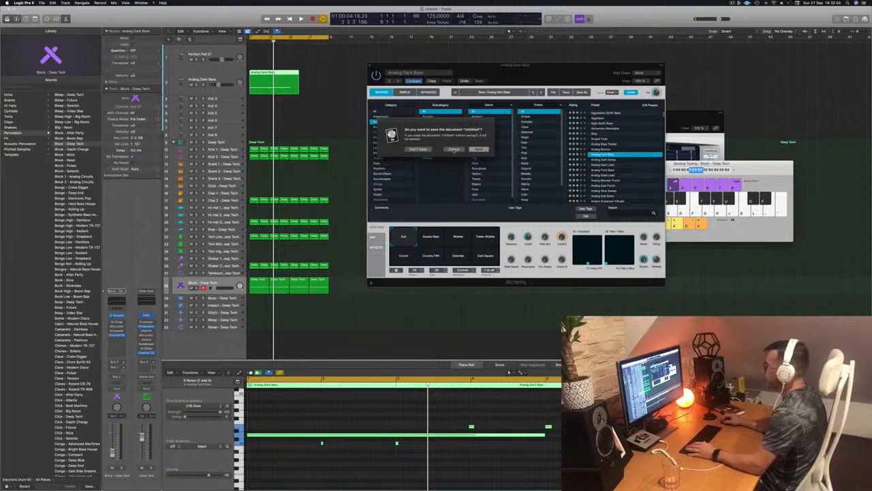
pyautogui.click(453, 150)
pyautogui.press('super+a')
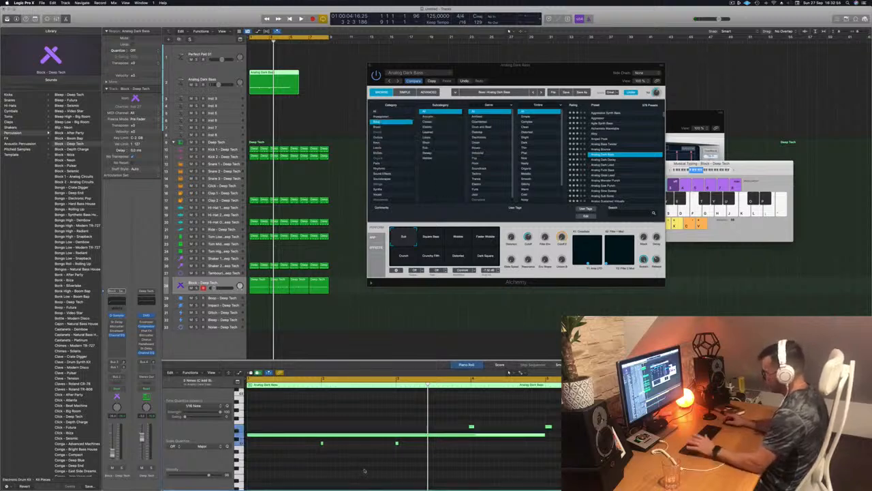
pyautogui.press('space')
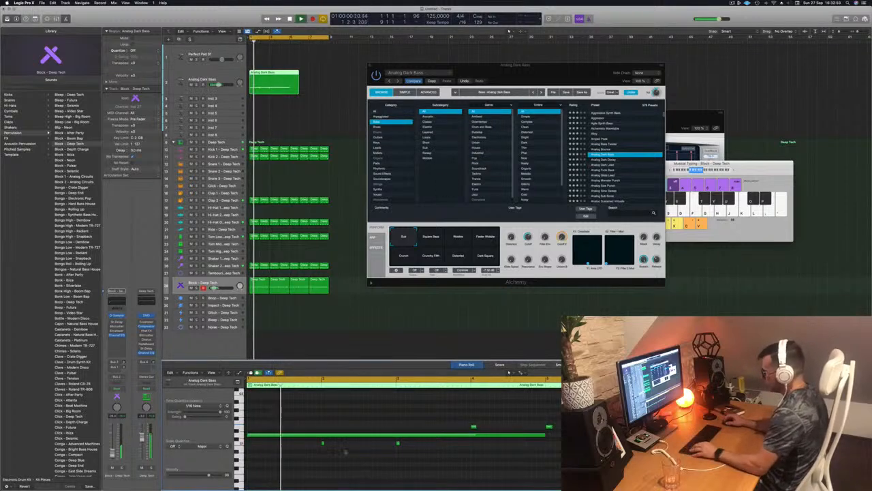
# - Lengthen the two low notes at bars 2 and 3 and move the upper note from bar 5 to bar 1
pyautogui.moveTo(311, 463); pyautogui.dragTo(404, 443)
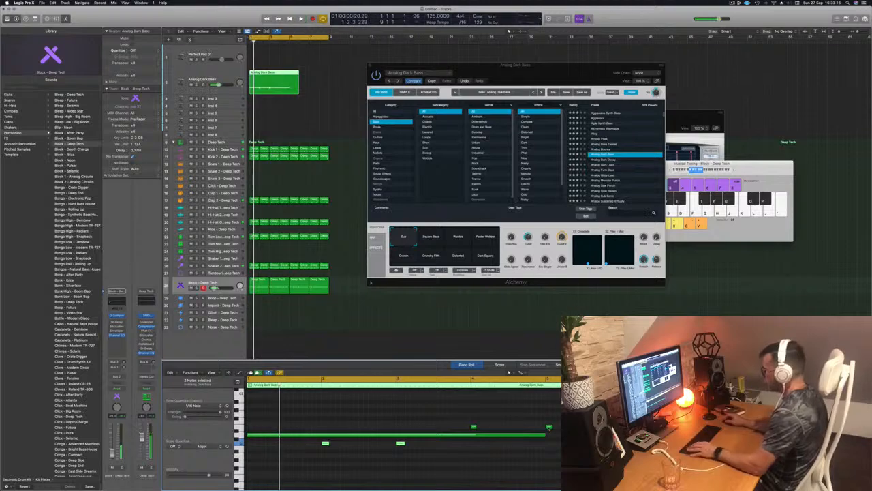
pyautogui.moveTo(550, 427); pyautogui.dragTo(250, 431)
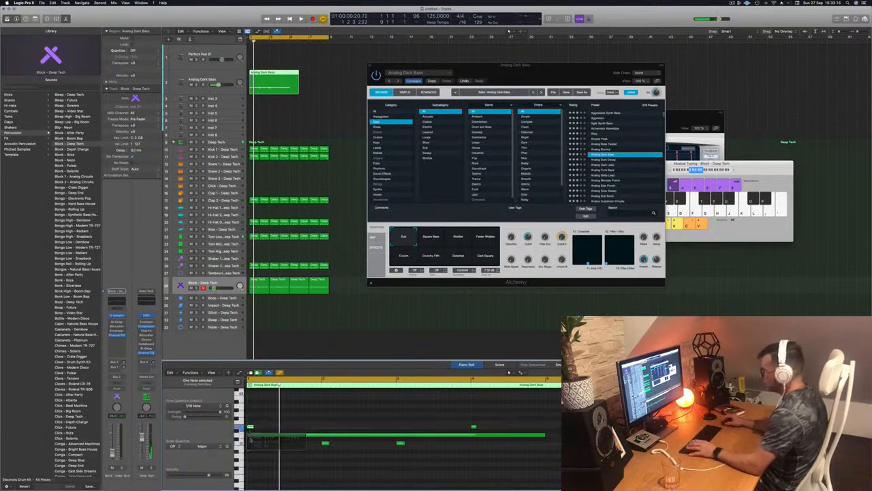
pyautogui.press('space')
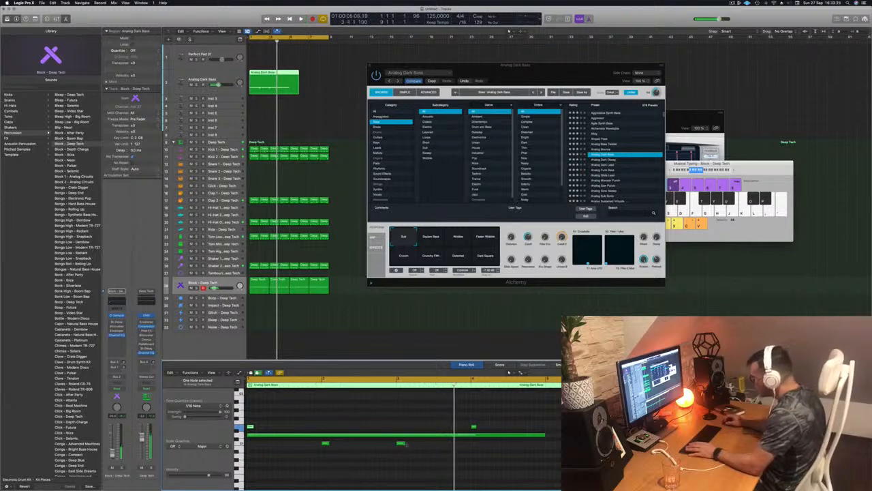
pyautogui.click(402, 443)
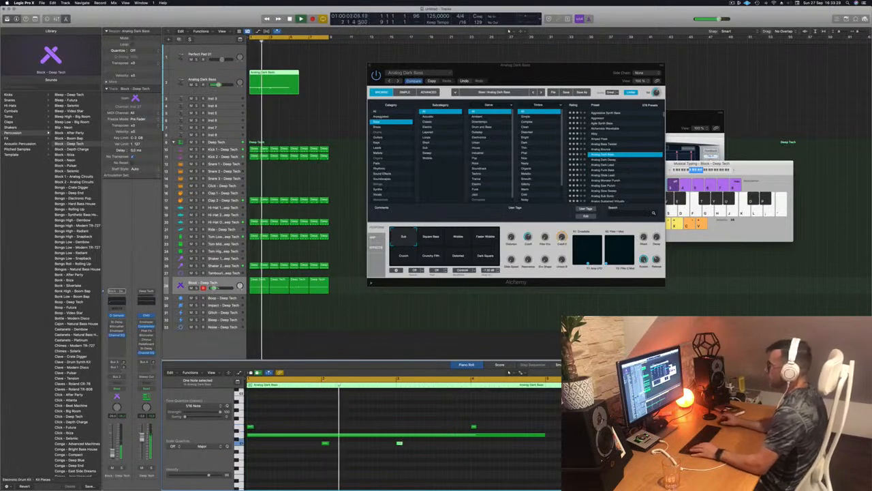
# - Split the Analog Dark Bass region at bar 5, delete the leftover piece, and copy the four-bar region to bar 5
pyautogui.click(305, 96)
pyautogui.click(293, 75)
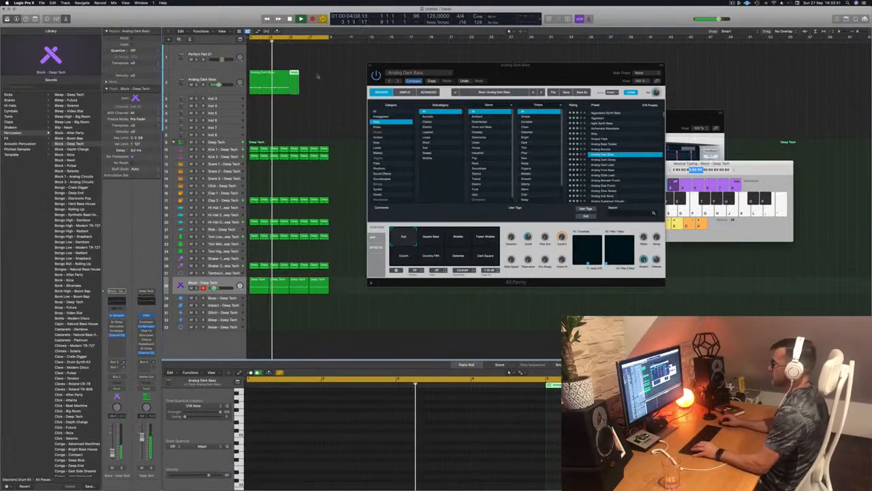
pyautogui.press('BackSpace')
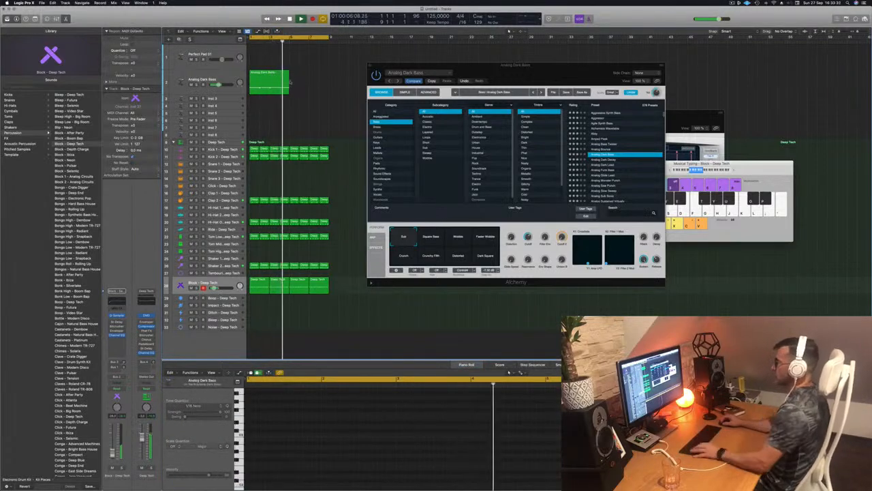
pyautogui.click(271, 77)
pyautogui.moveTo(269, 77); pyautogui.dragTo(306, 81)
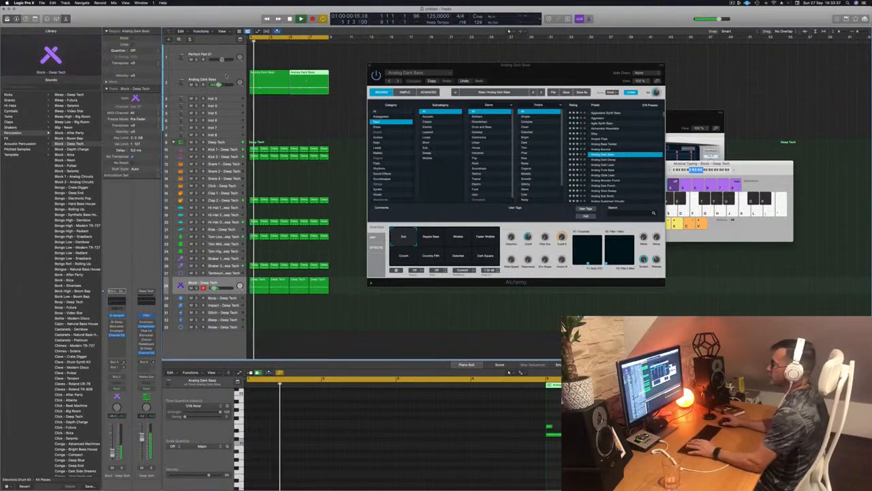
pyautogui.click(223, 75)
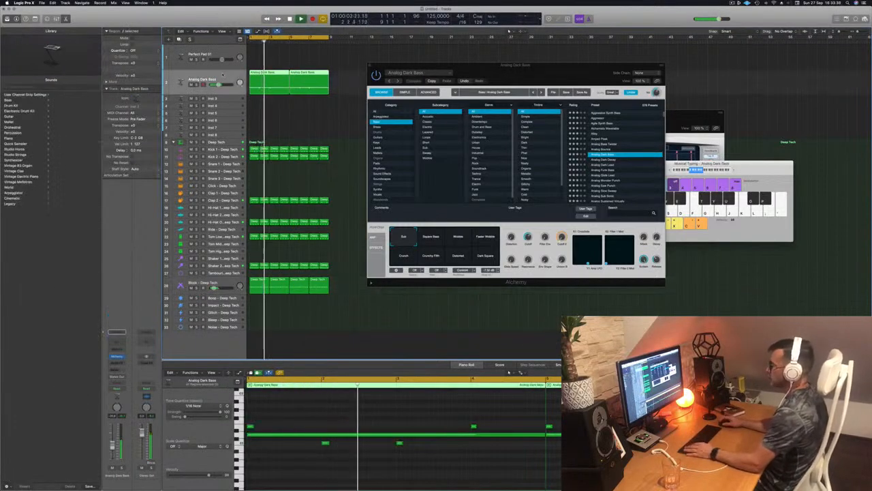
# - Try nudging the two low bass notes and the upper bass notes slightly later while checking the loop
pyautogui.moveTo(322, 470); pyautogui.dragTo(446, 441)
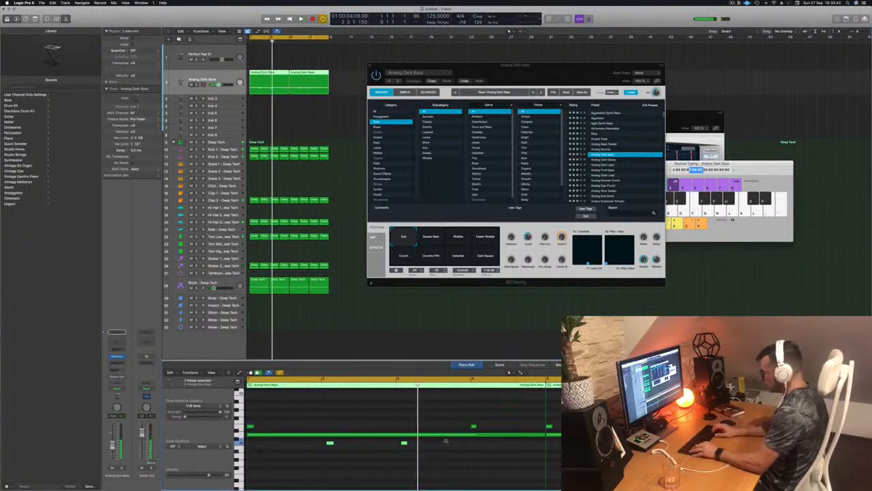
pyautogui.press('space')
pyautogui.press('space')
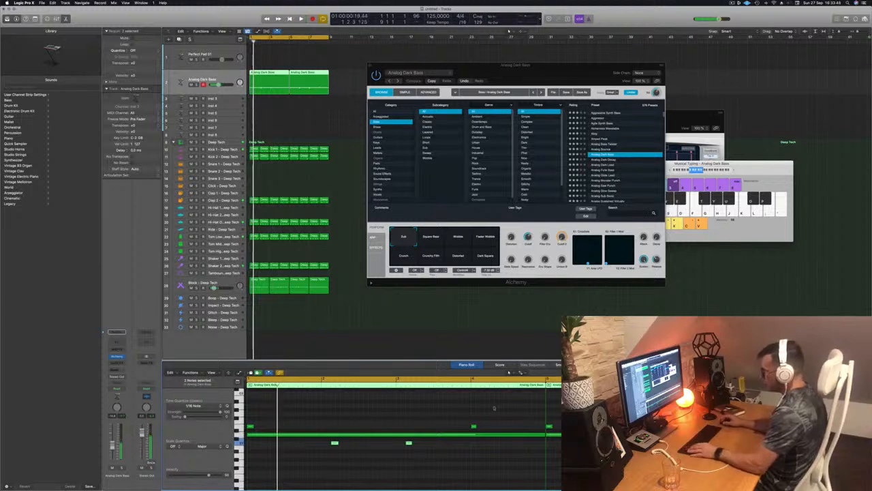
pyautogui.moveTo(499, 421); pyautogui.dragTo(242, 428)
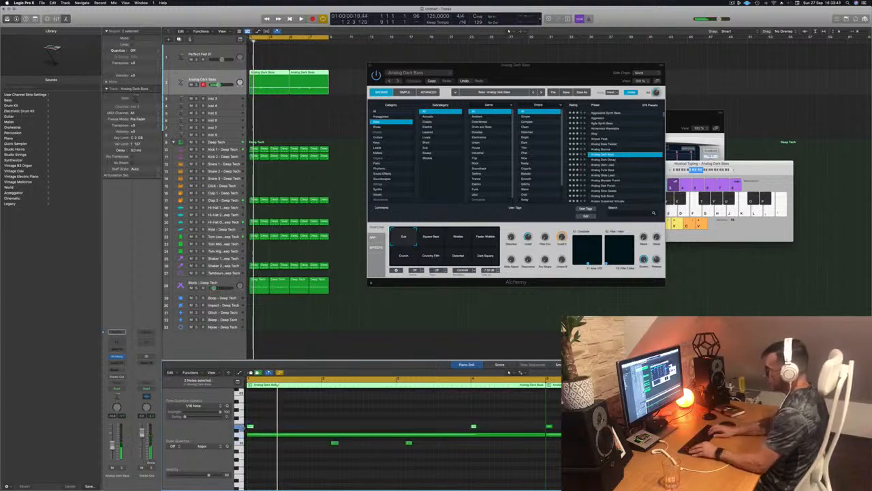
pyautogui.press('space')
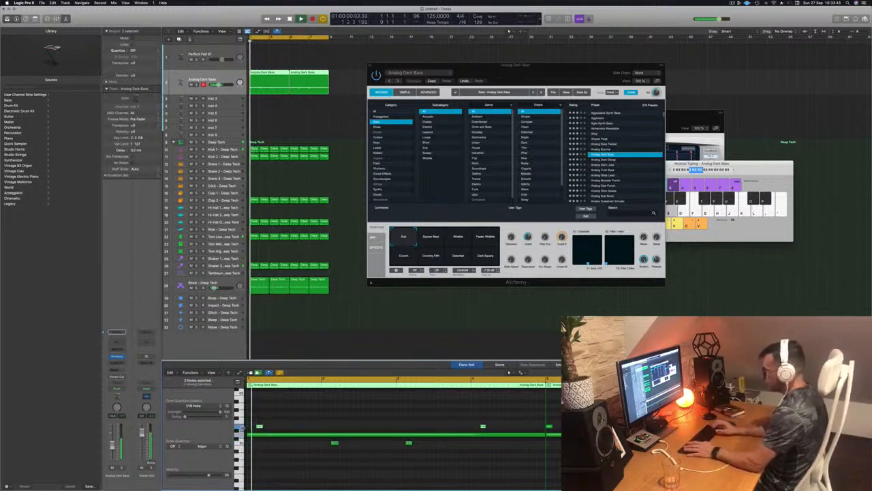
pyautogui.press('space')
pyautogui.press('space')
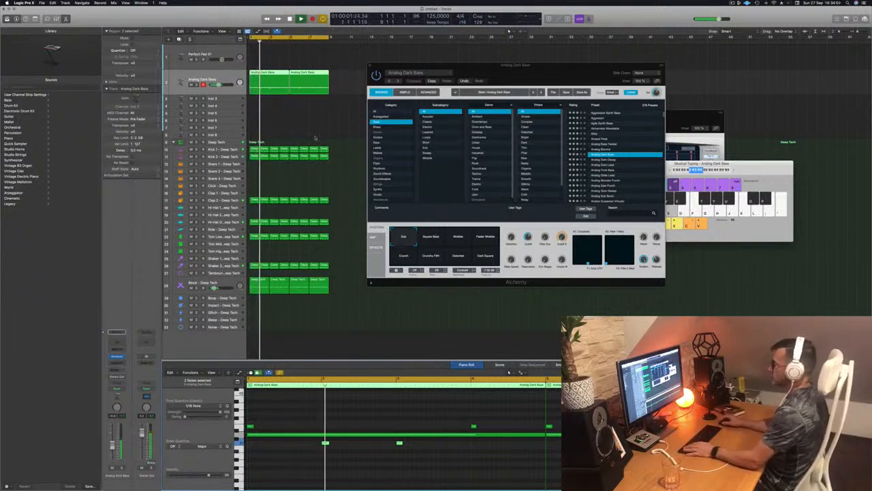
pyautogui.moveTo(528, 69); pyautogui.dragTo(495, 71)
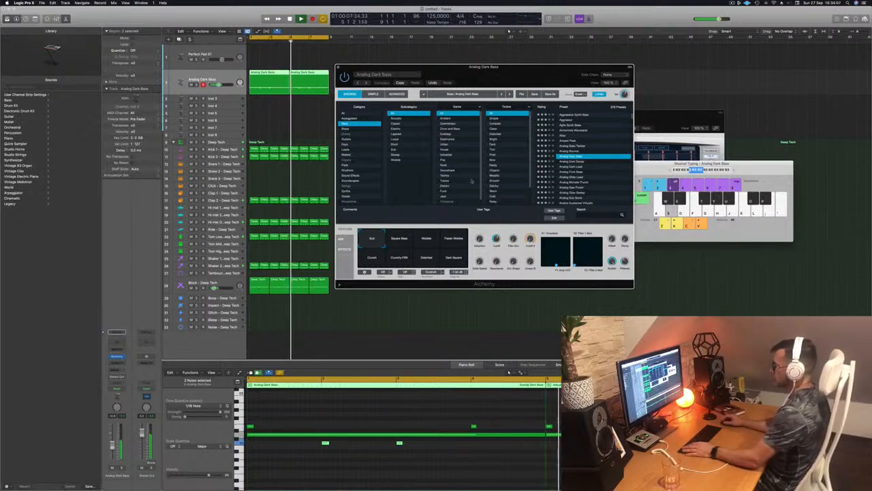
pyautogui.moveTo(521, 71); pyautogui.dragTo(551, 68)
pyautogui.press('Return')
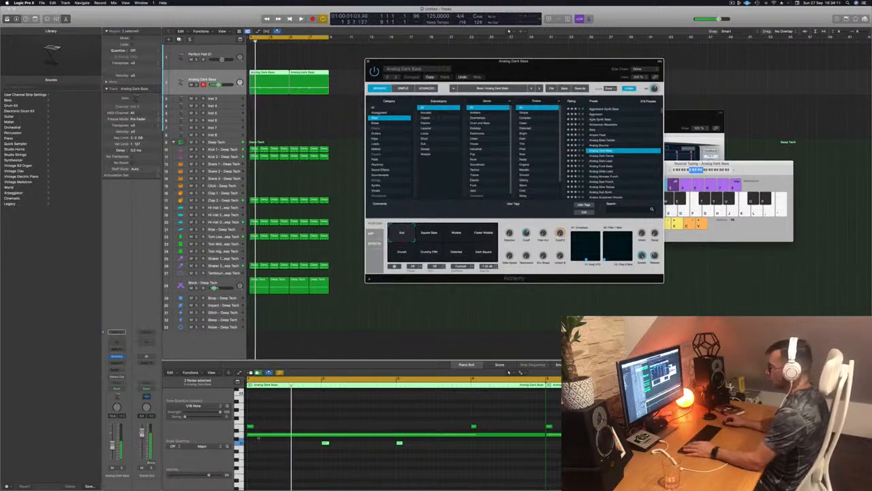
# - Lower the upper bass notes at bars 1 and 4 to the pitch of the other short notes and play the loop
pyautogui.click(509, 371)
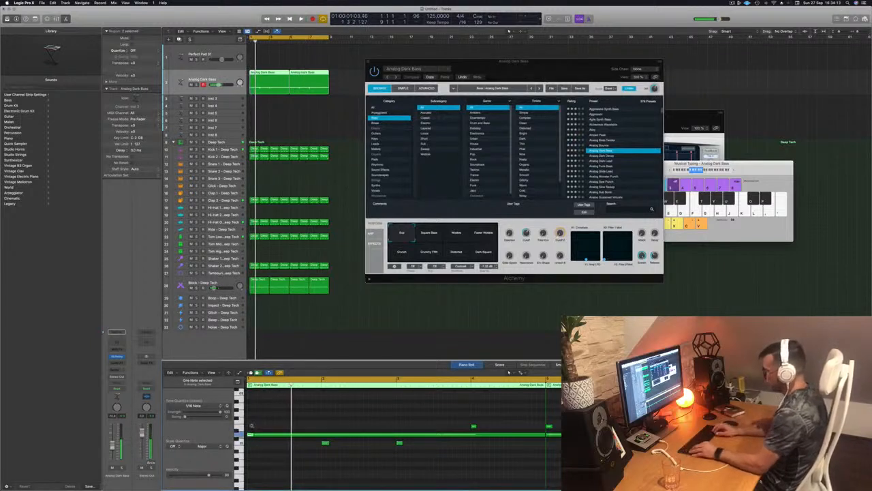
pyautogui.press('Return')
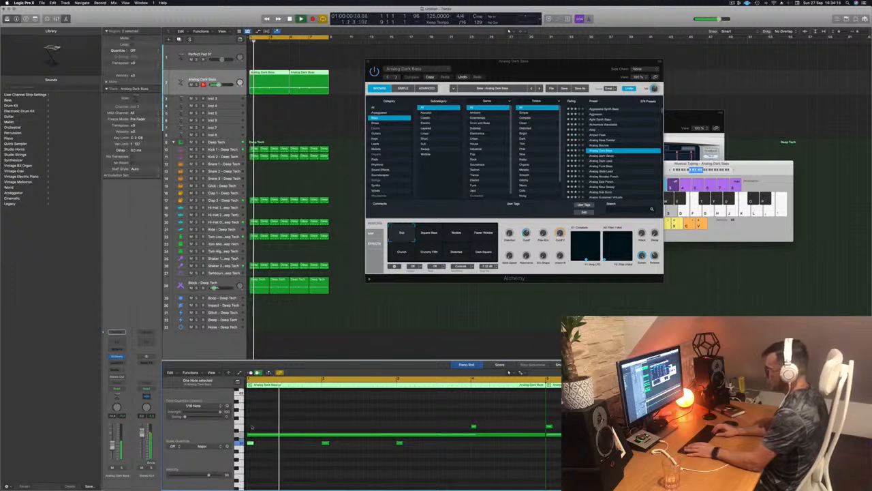
pyautogui.press('Return')
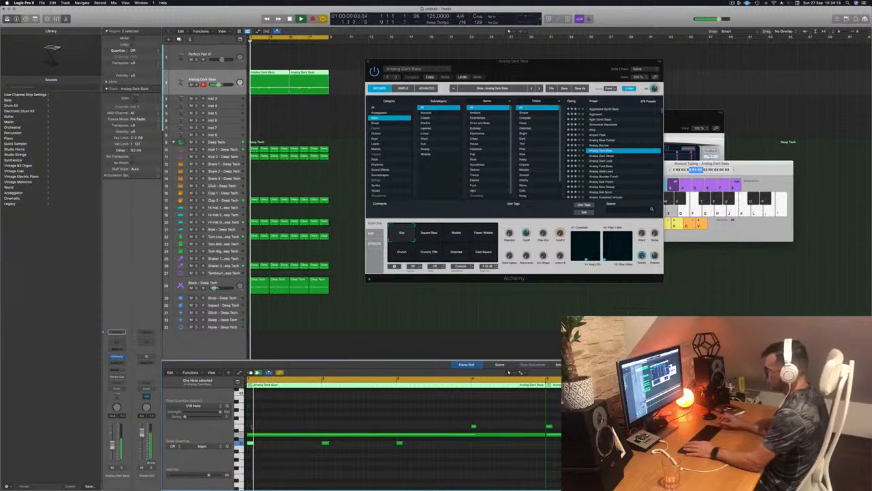
pyautogui.click(474, 429)
pyautogui.hotkey('alt', 'Down')
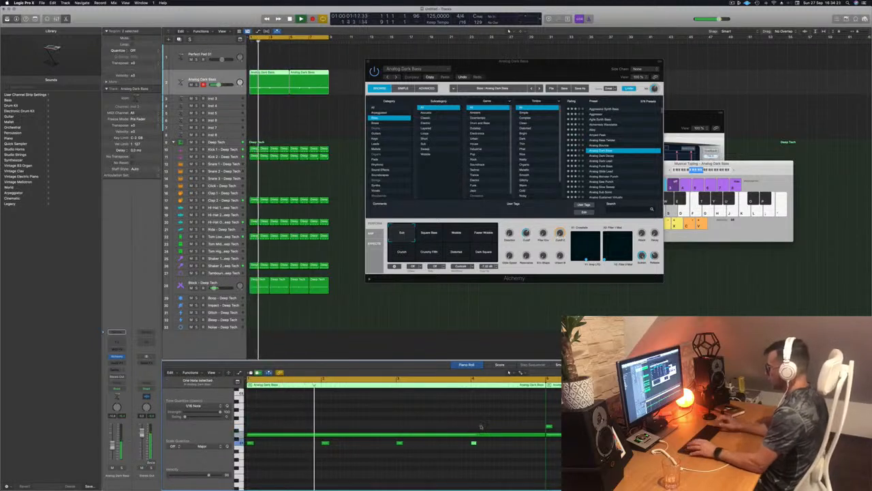
pyautogui.press('space')
pyautogui.press('space')
# - Replace the second Analog Dark Bass region at bar 5 with a copy of the edited first region and play it back
pyautogui.click(315, 84)
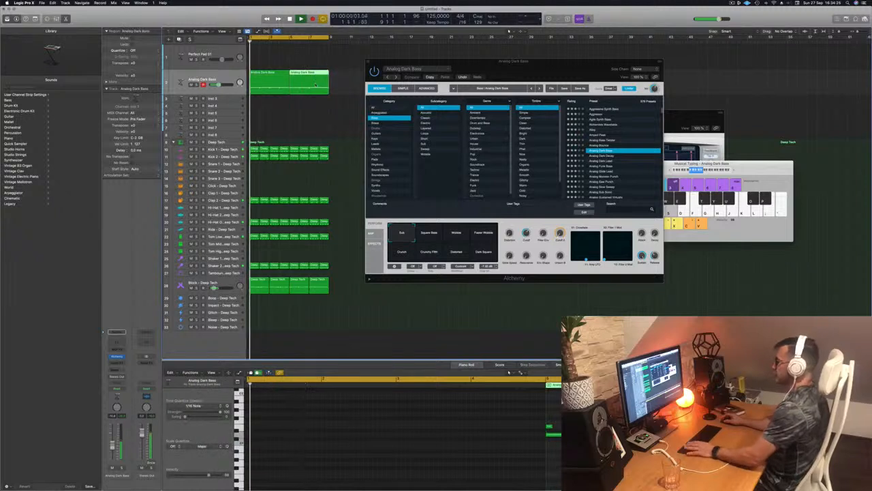
pyautogui.press('BackSpace')
pyautogui.moveTo(262, 80); pyautogui.dragTo(299, 78)
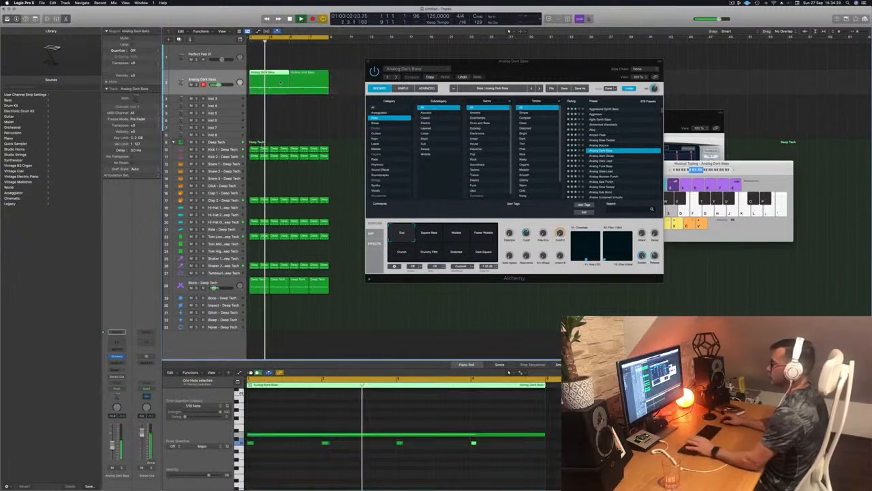
pyautogui.press('space')
pyautogui.press('space')
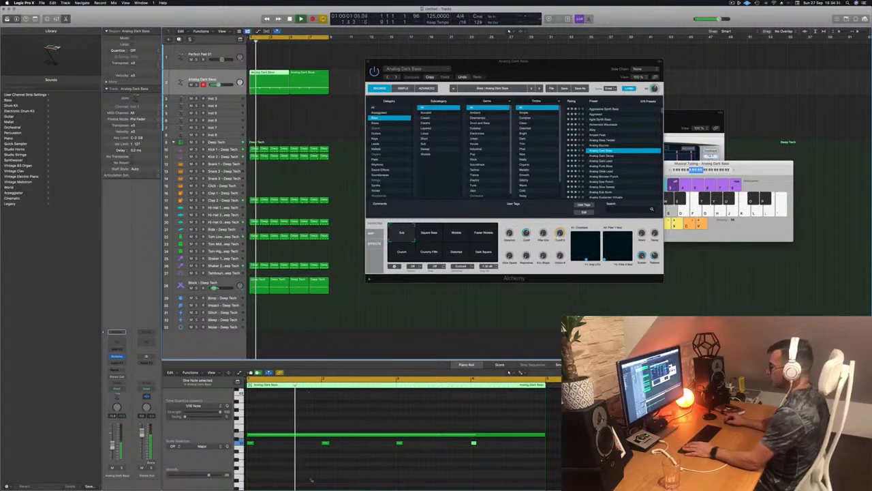
# - Audition Alchemy's performance snapshots from Square Bass through Dark Square over the loop and return to Sub
pyautogui.click(429, 233)
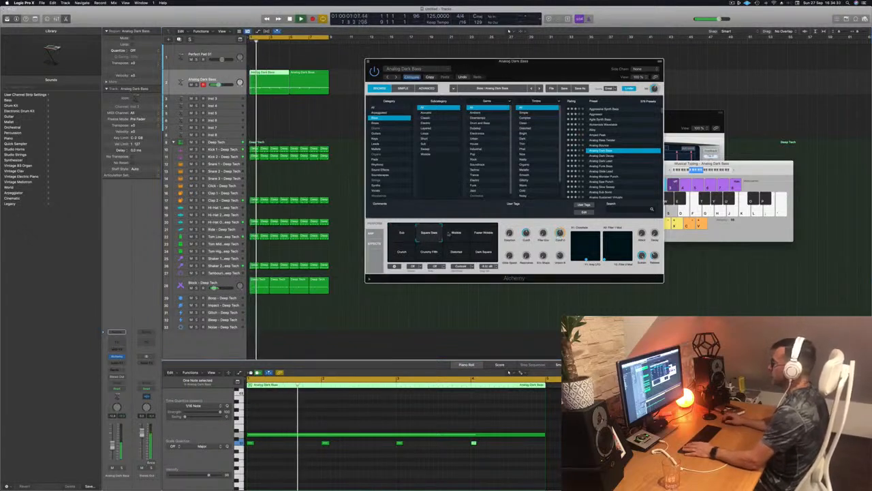
pyautogui.click(456, 233)
pyautogui.click(483, 233)
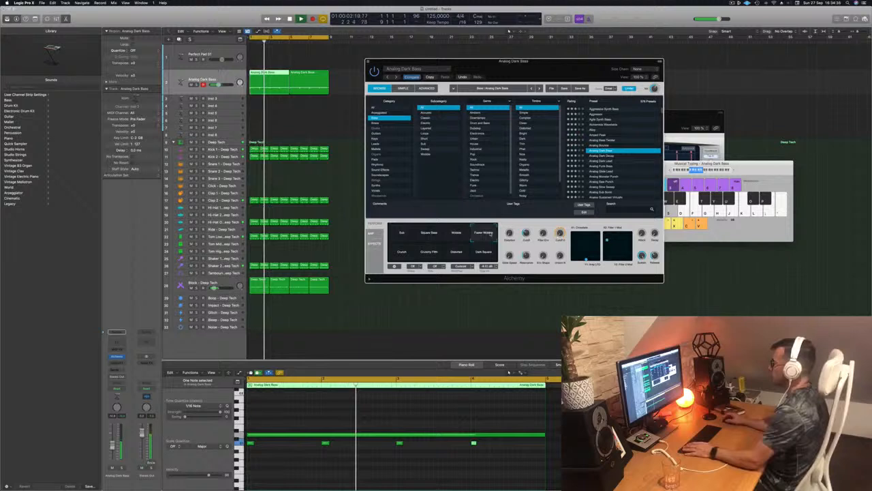
pyautogui.click(403, 252)
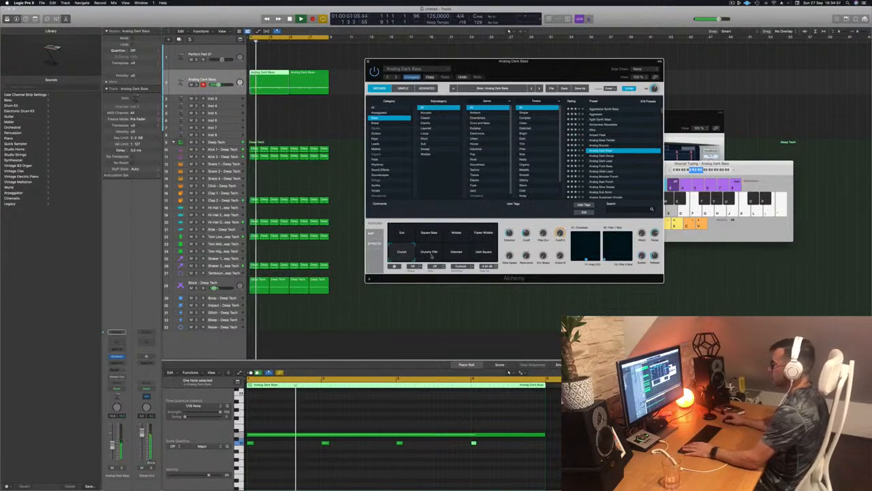
pyautogui.click(429, 253)
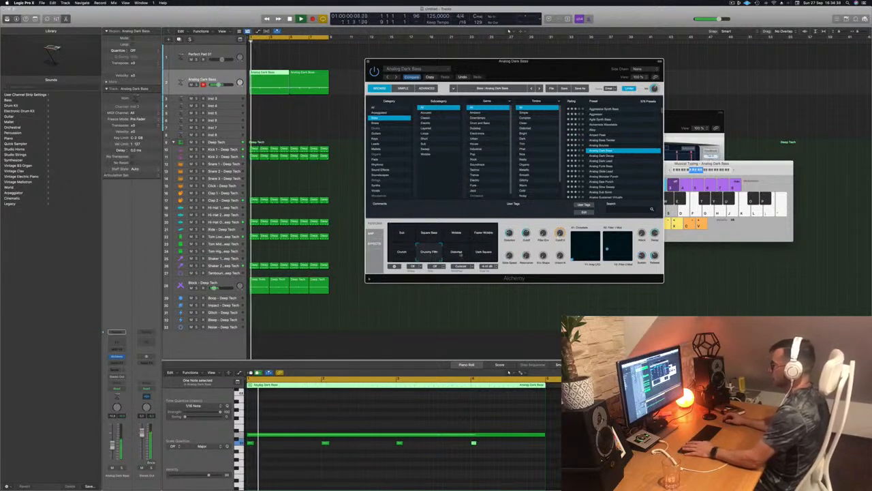
pyautogui.click(456, 252)
pyautogui.click(483, 253)
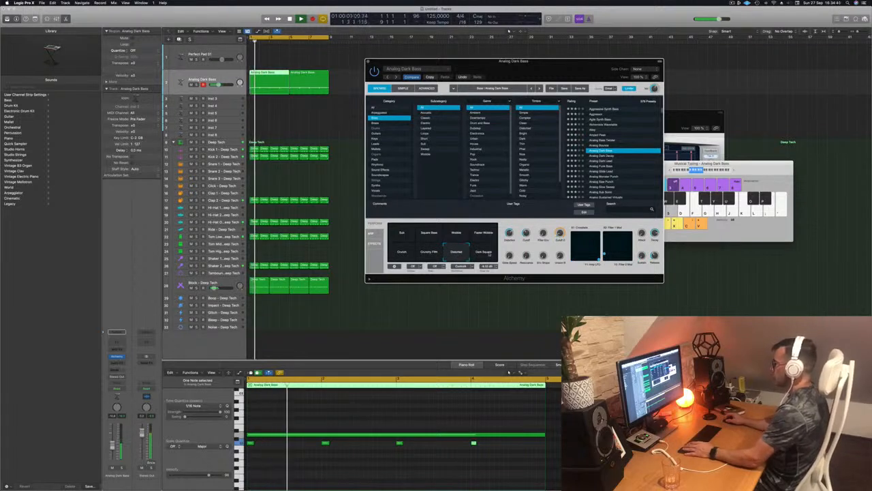
pyautogui.click(402, 233)
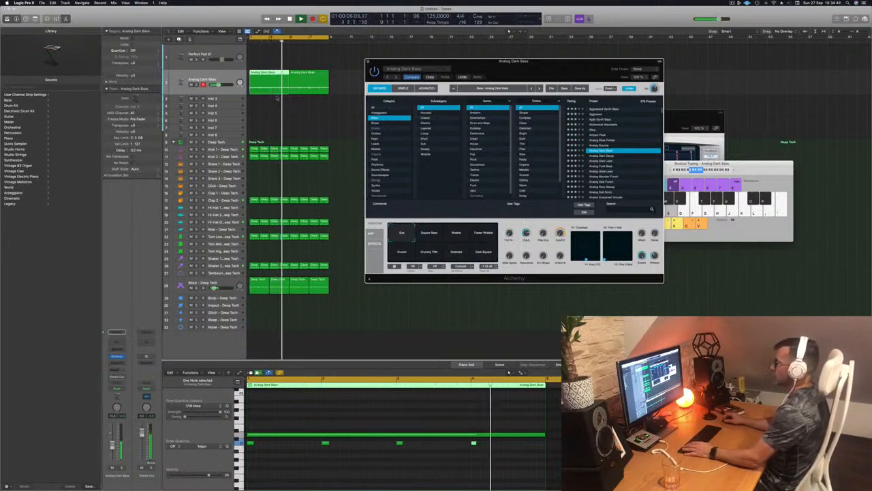
# - Insert a stereo Compressor after Alchemy on the Analog Dark Bass track and move its window clear of the bass regions
pyautogui.press('Return')
pyautogui.moveTo(277, 98); pyautogui.dragTo(290, 91)
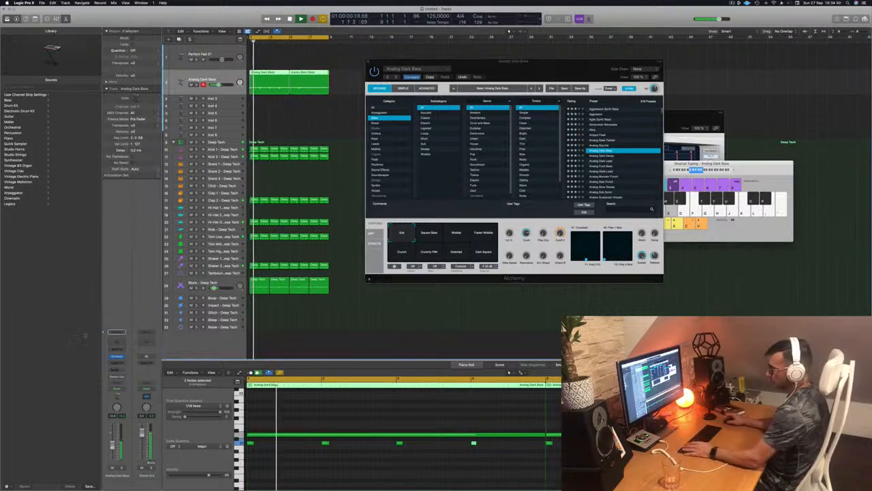
pyautogui.click(118, 362)
pyautogui.moveTo(119, 390)
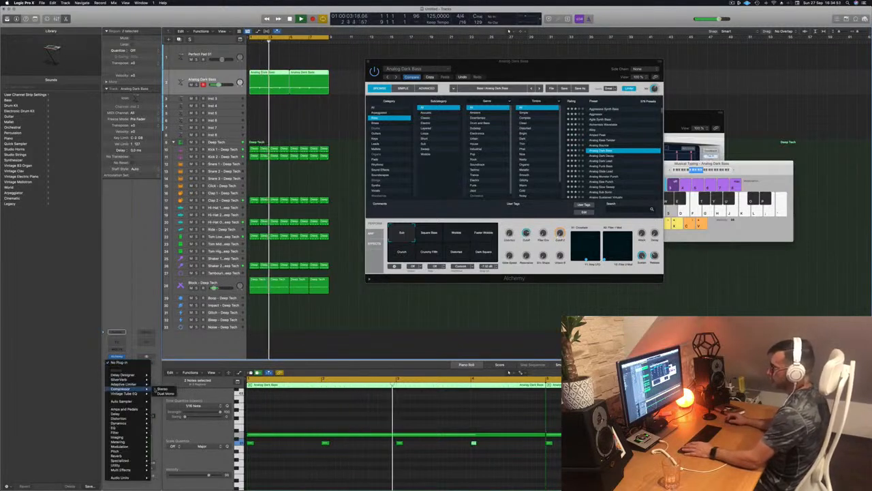
pyautogui.click(160, 389)
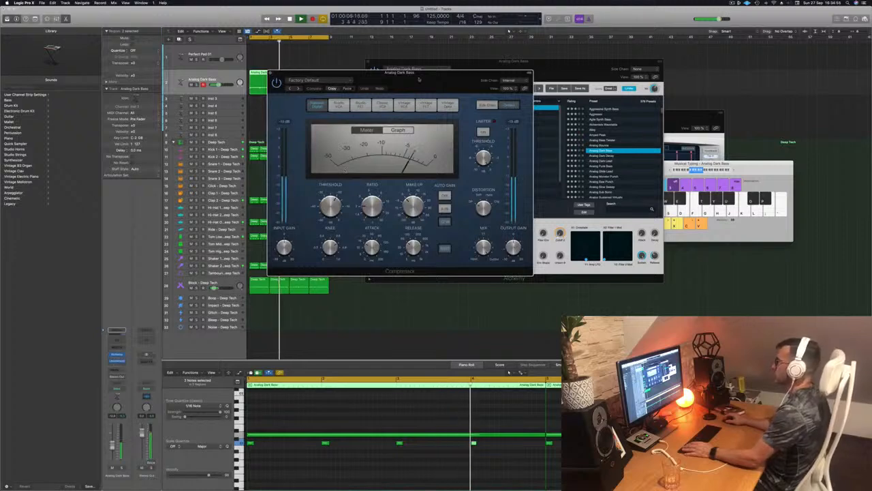
pyautogui.moveTo(419, 78); pyautogui.dragTo(505, 95)
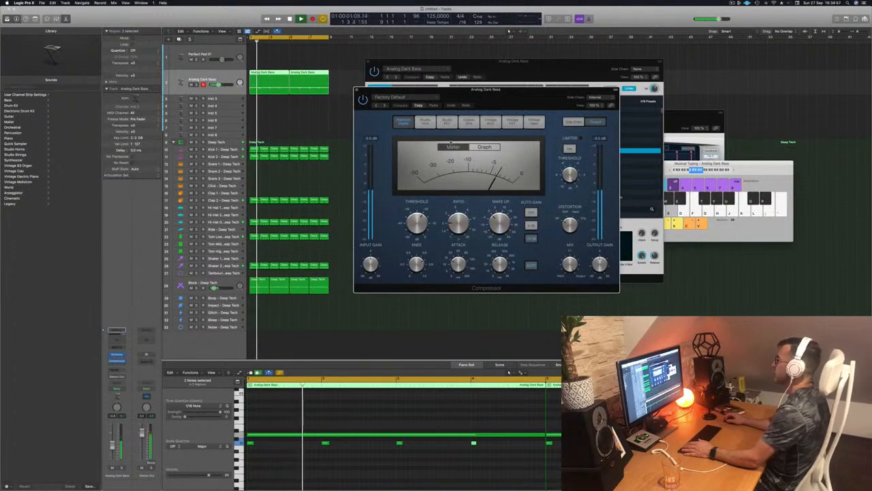
# - Set the bass Compressor's side chain to one of the empty instrument channels, nudge the ratio, and close the Compressor
pyautogui.click(595, 97)
pyautogui.moveTo(594, 110)
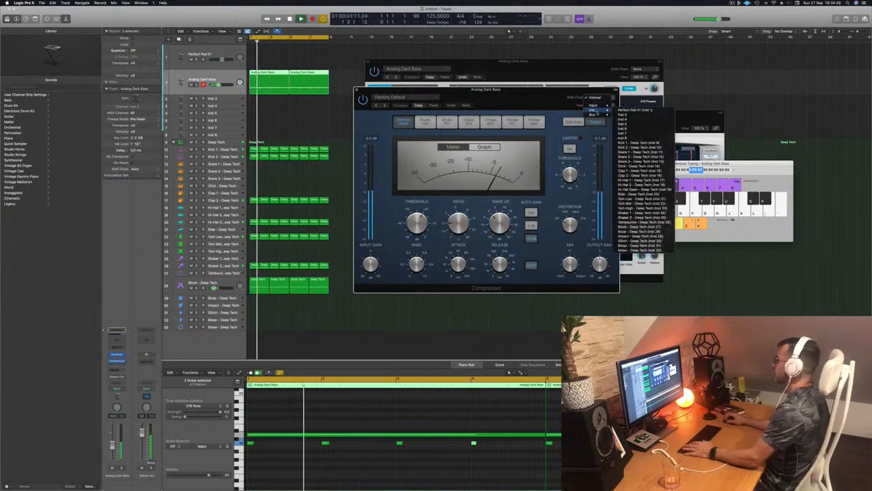
pyautogui.click(623, 134)
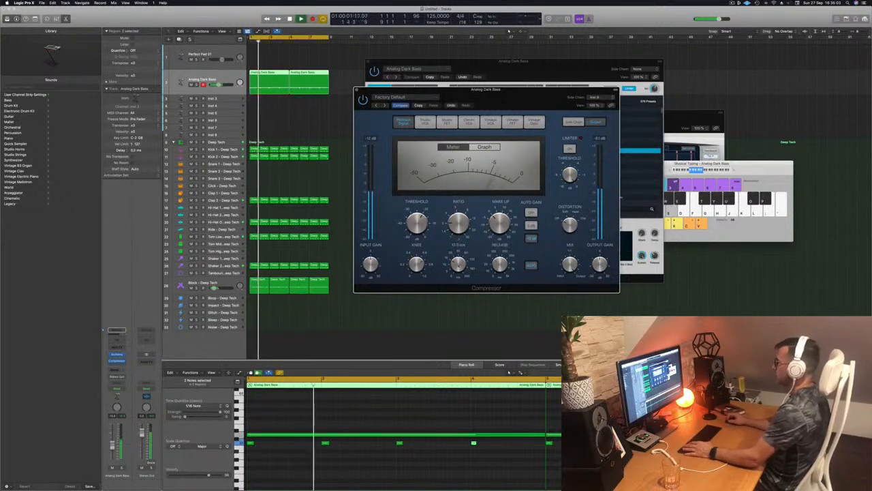
pyautogui.moveTo(468, 224); pyautogui.dragTo(469, 223)
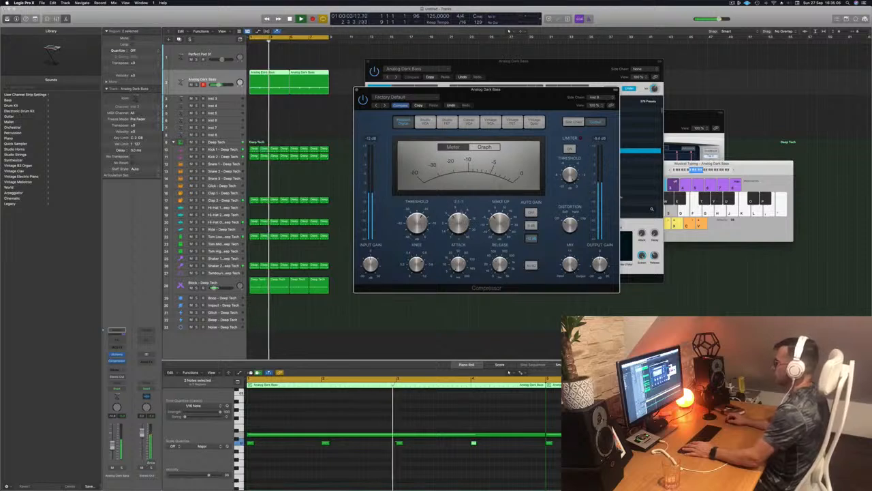
pyautogui.moveTo(416, 220)
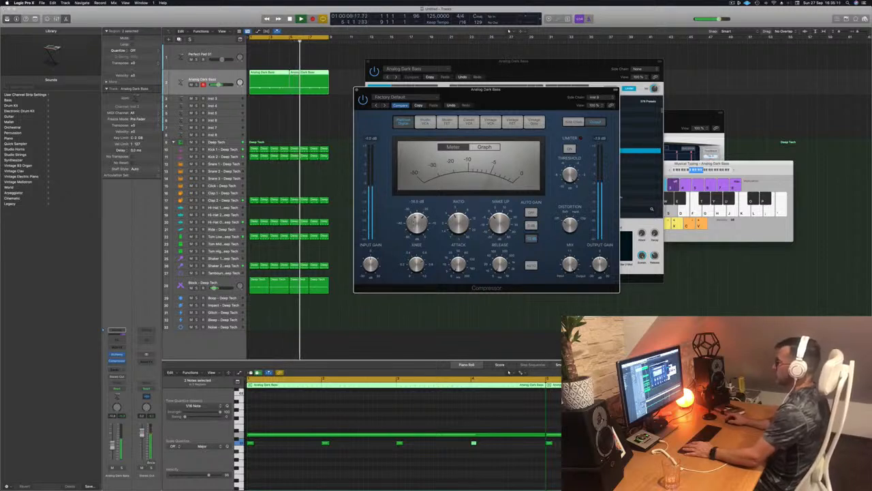
pyautogui.click(357, 90)
# - Duplicate the Analog Dark Bass track with its instrument and effect settings and mute the original
pyautogui.moveTo(410, 61); pyautogui.dragTo(449, 54)
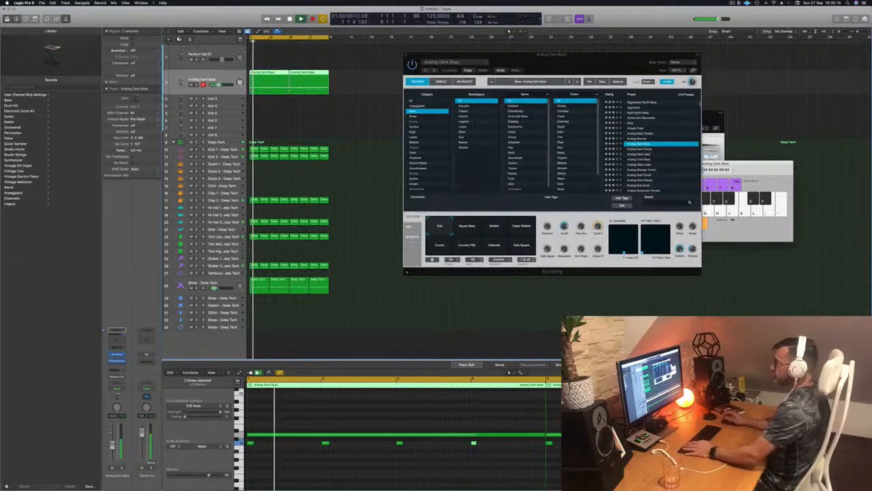
pyautogui.press('super+d')
pyautogui.hotkey('ctrl', 'm')
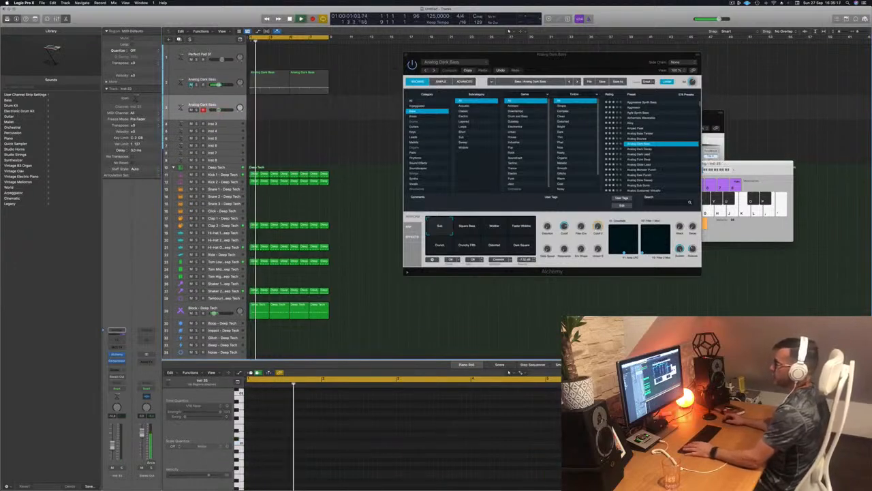
# - Copy both Analog Dark Bass regions onto the duplicated track and play the loop from the start
pyautogui.moveTo(336, 82); pyautogui.dragTo(222, 111)
pyautogui.press('Return')
pyautogui.press('space')
pyautogui.press('space')
pyautogui.press('space')
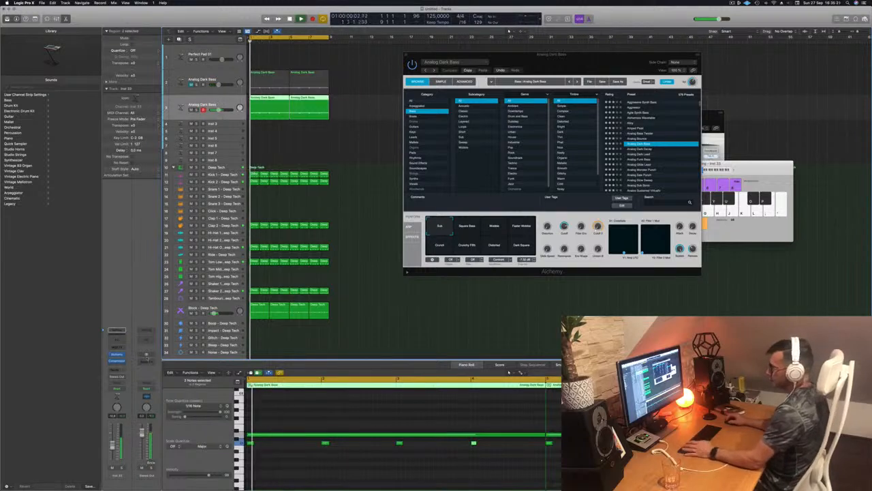
# - Open Alchemy on the duplicated track and audition its bass presets from Analog Dark Decay through Analog Saw Punch
pyautogui.click(116, 355)
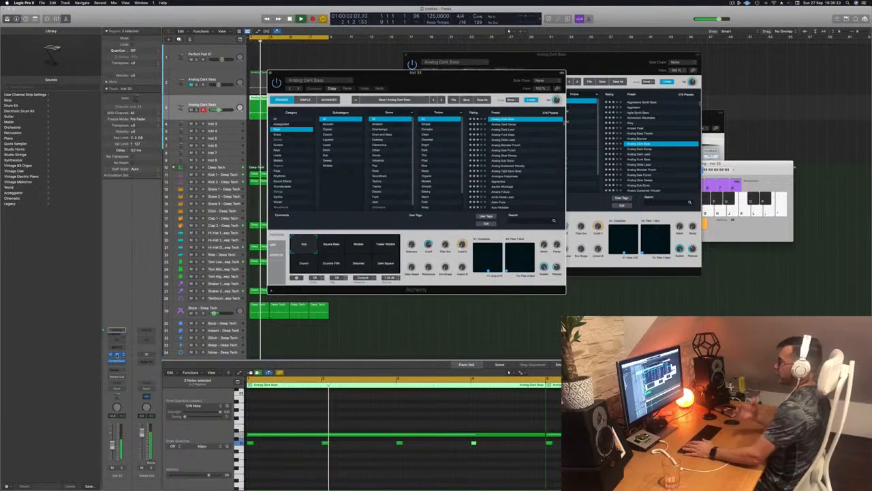
pyautogui.moveTo(433, 82); pyautogui.dragTo(492, 89)
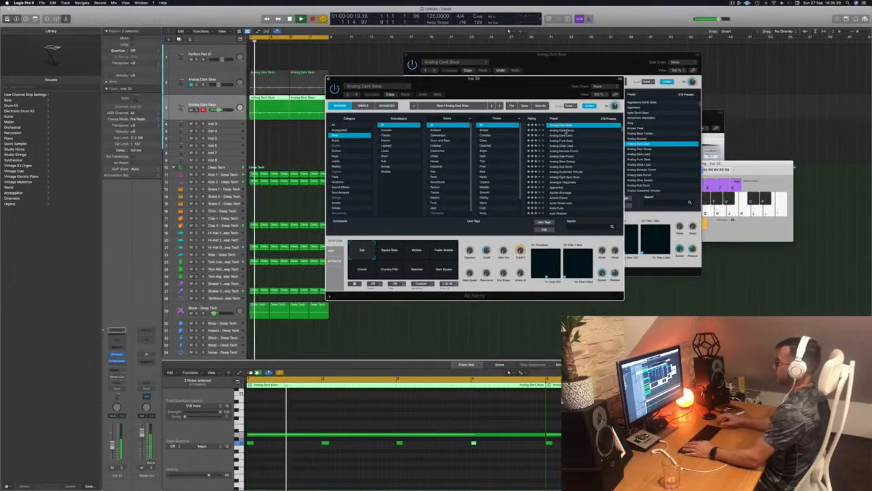
pyautogui.click(563, 130)
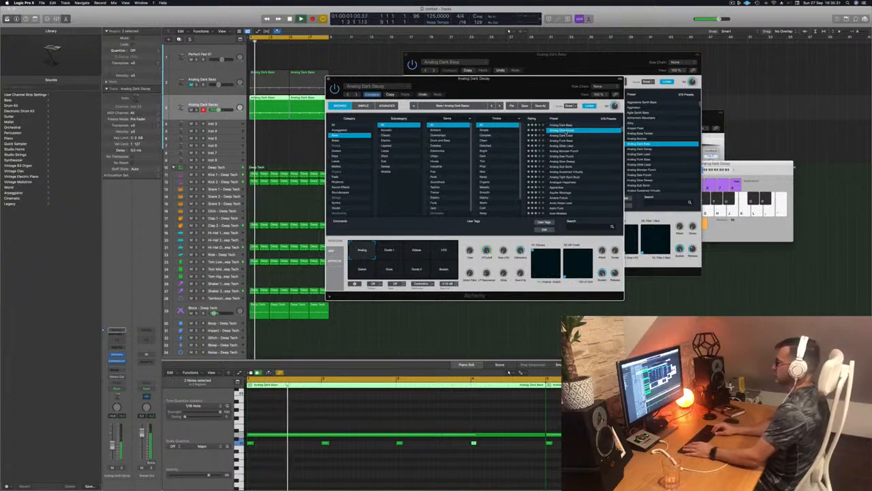
pyautogui.press('Down')
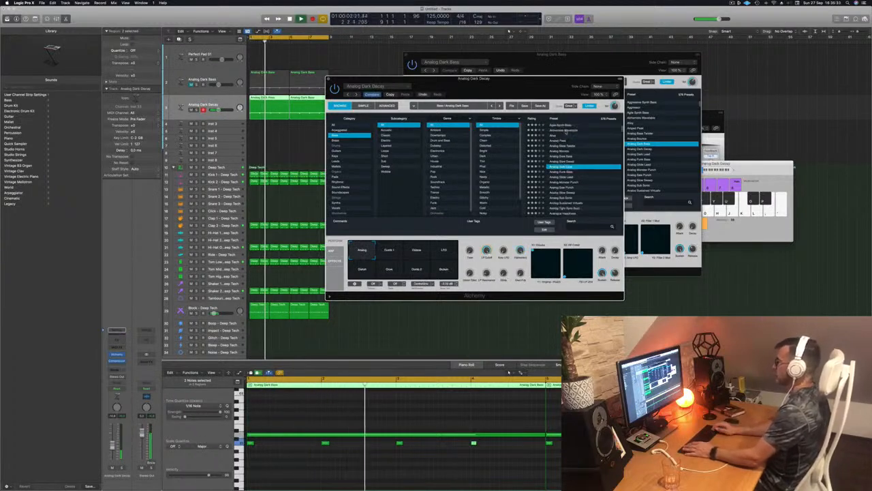
pyautogui.press('Down')
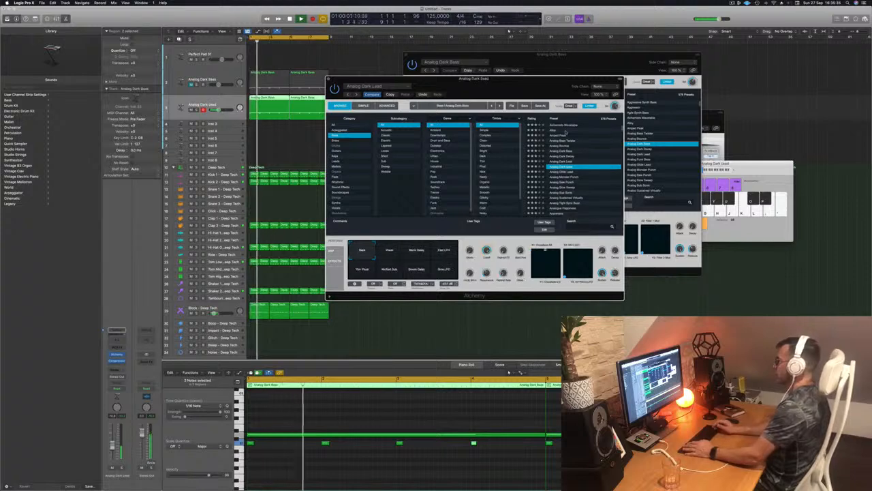
pyautogui.press('Down')
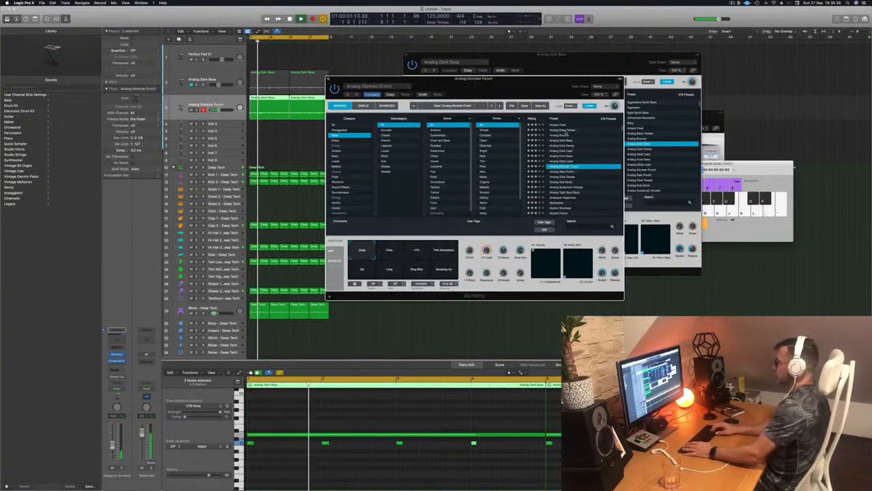
pyautogui.press('Down')
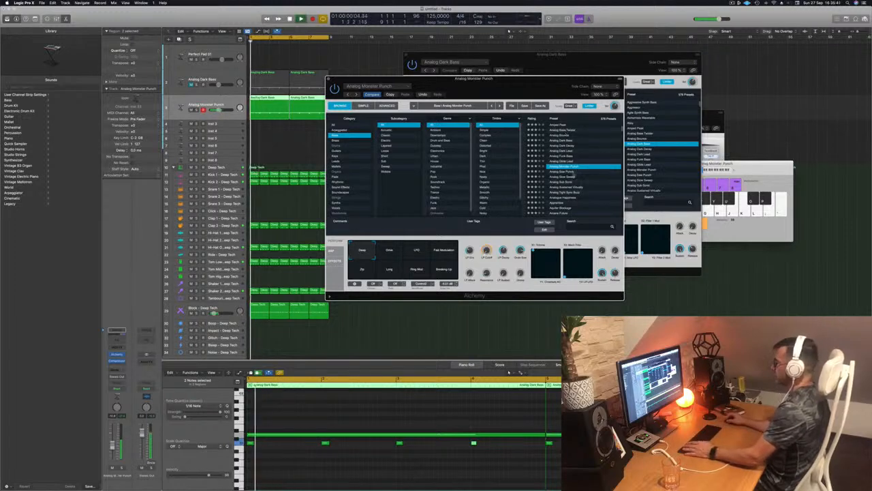
pyautogui.press('Down')
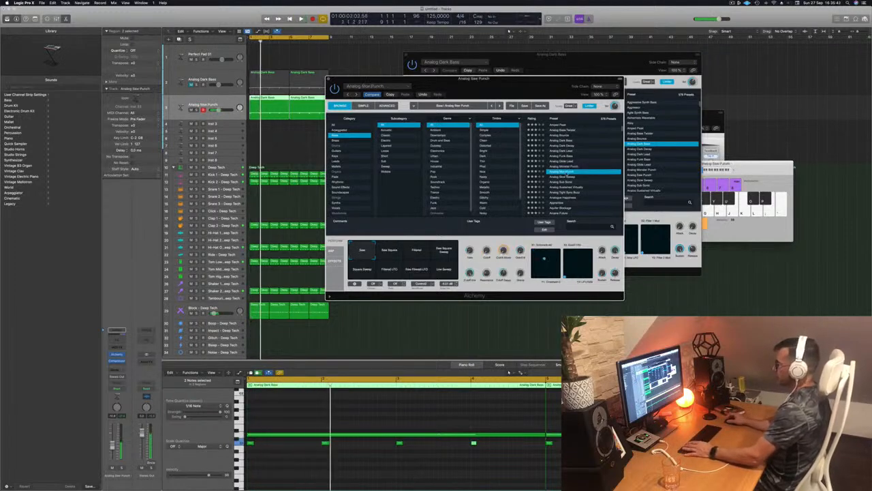
# - Audition further Alchemy bass presets, including Analog Sustained Virtually and Astro Funk, ending on Balloon Finger
pyautogui.press('Down')
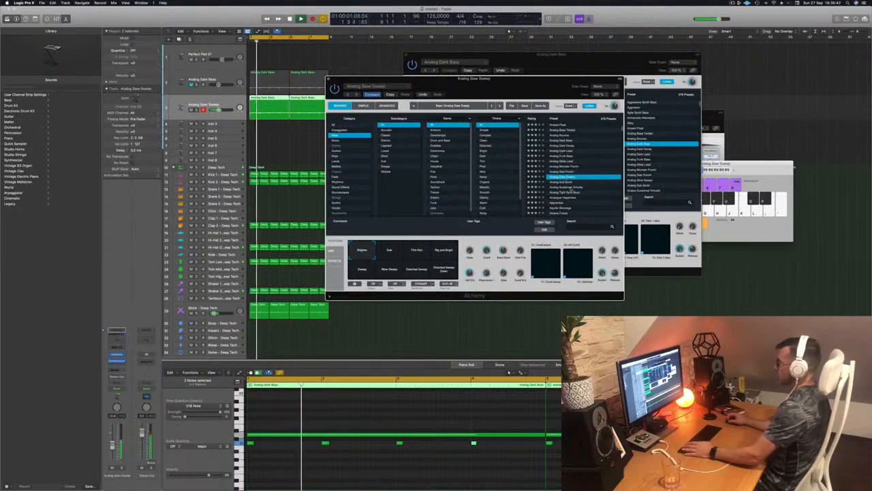
pyautogui.click(569, 186)
pyautogui.scroll(-3, 580, 170)
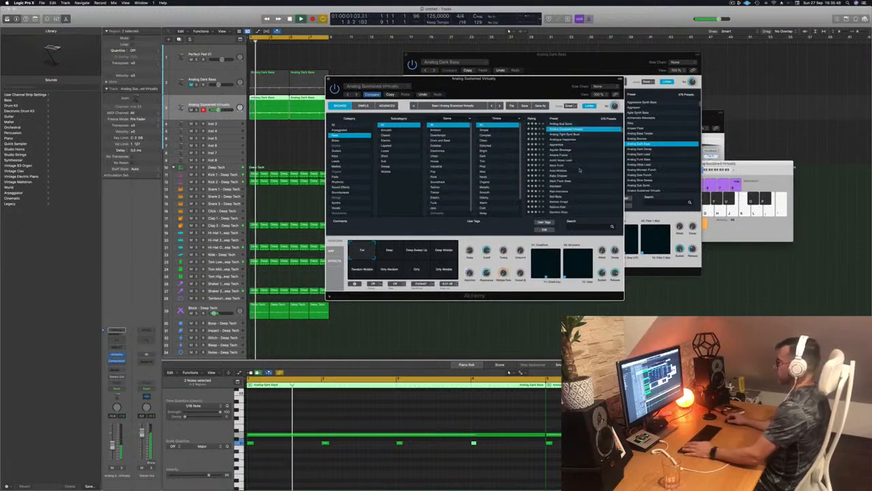
pyautogui.click(559, 165)
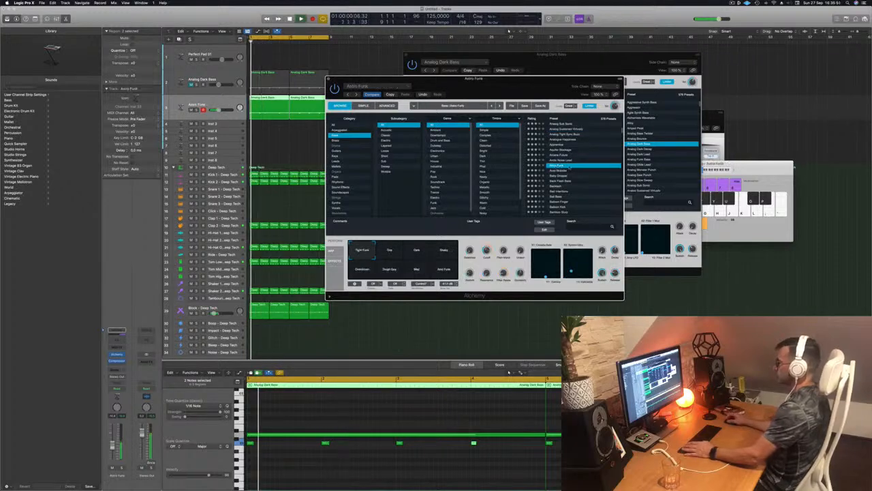
pyautogui.scroll(-3, 574, 166)
pyautogui.click(560, 163)
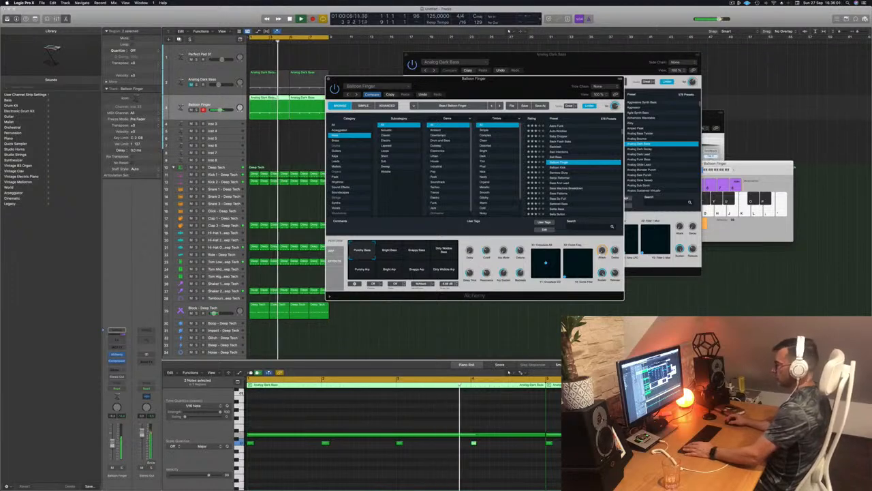
# - Audition Balloon Finger's performance snapshots from Bright Bass through Dirty Wobble Arp over the loop and go back to Punchy Arp
pyautogui.press('Return')
pyautogui.click(490, 235)
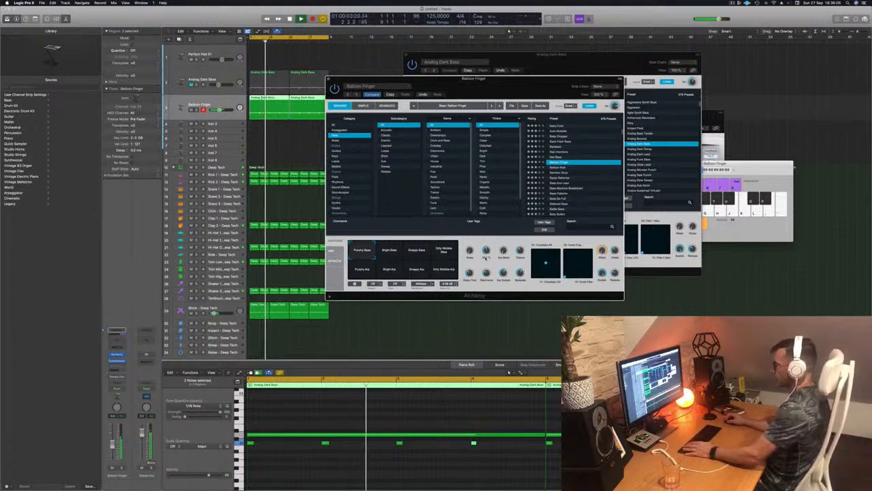
pyautogui.click(388, 254)
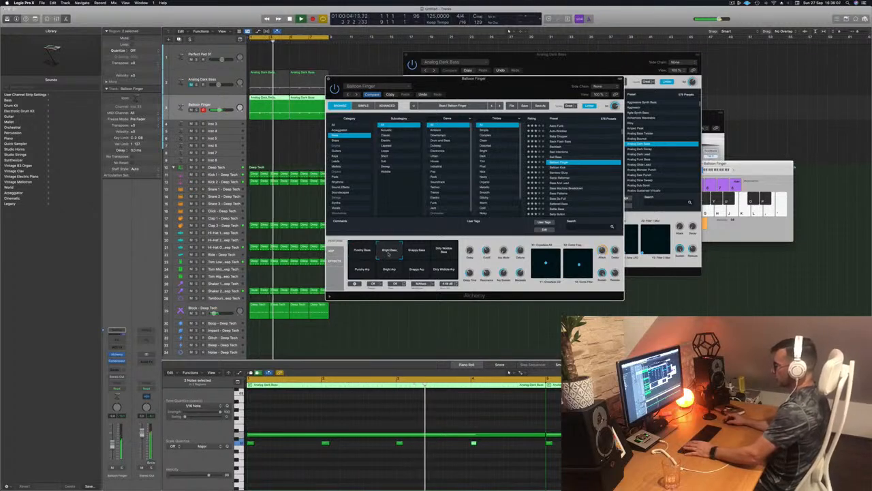
pyautogui.click(423, 252)
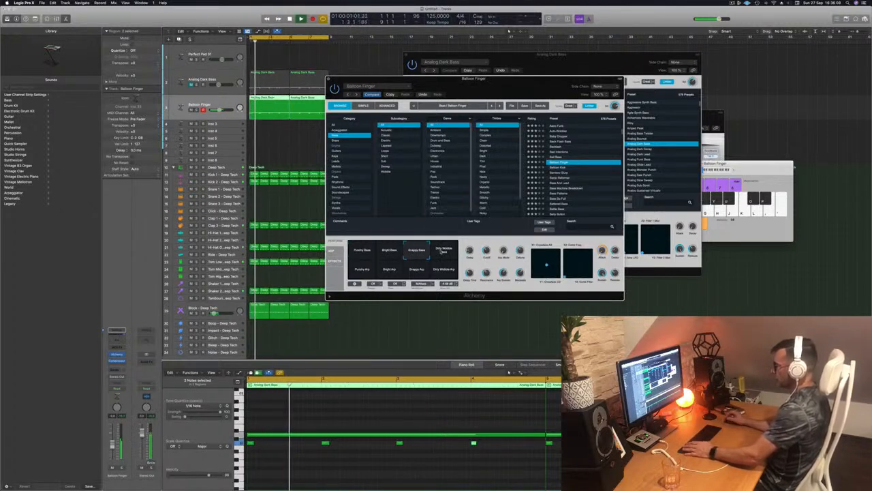
pyautogui.click(443, 252)
pyautogui.click(362, 271)
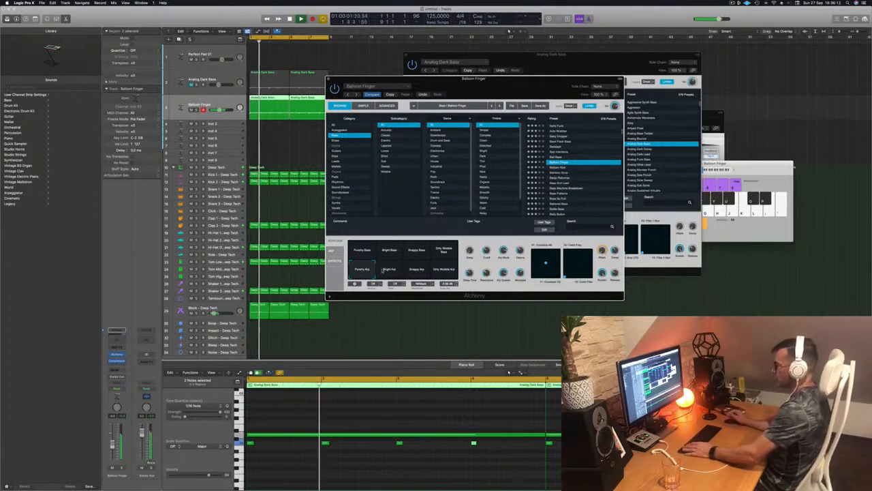
pyautogui.click(388, 270)
pyautogui.click(416, 270)
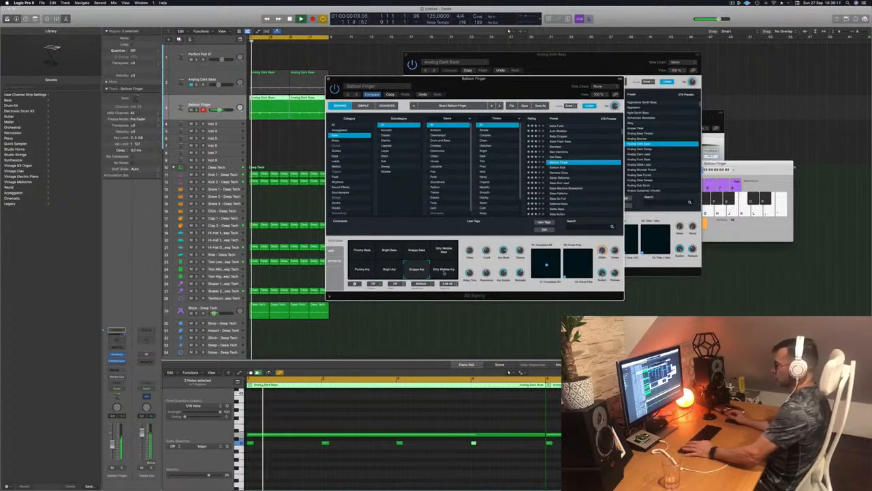
pyautogui.click(444, 270)
pyautogui.click(357, 271)
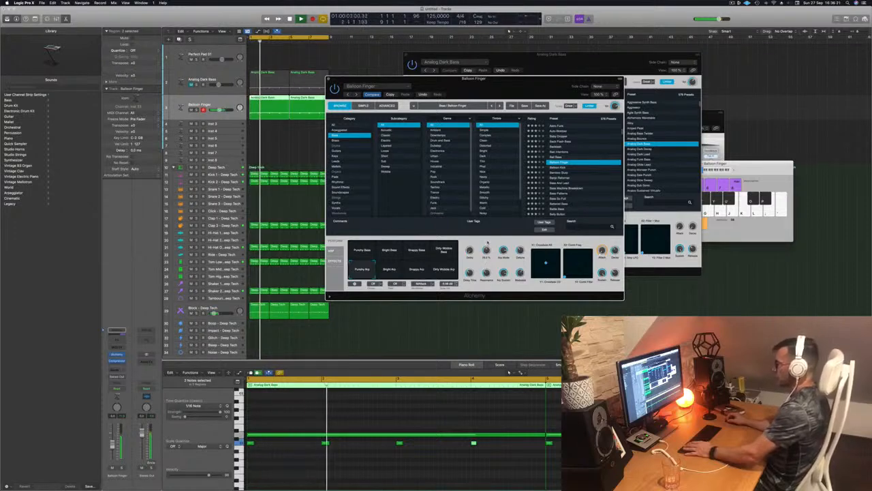
# - Audition the Balloon Kick, Bamboo Slurp and Banjo Reformer presets and load Bass And Lead on the duplicated track
pyautogui.press('Down')
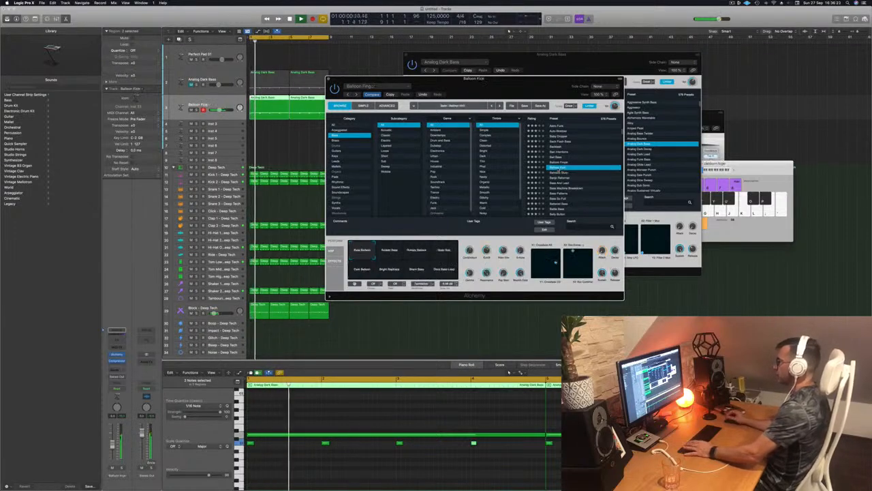
pyautogui.click(558, 173)
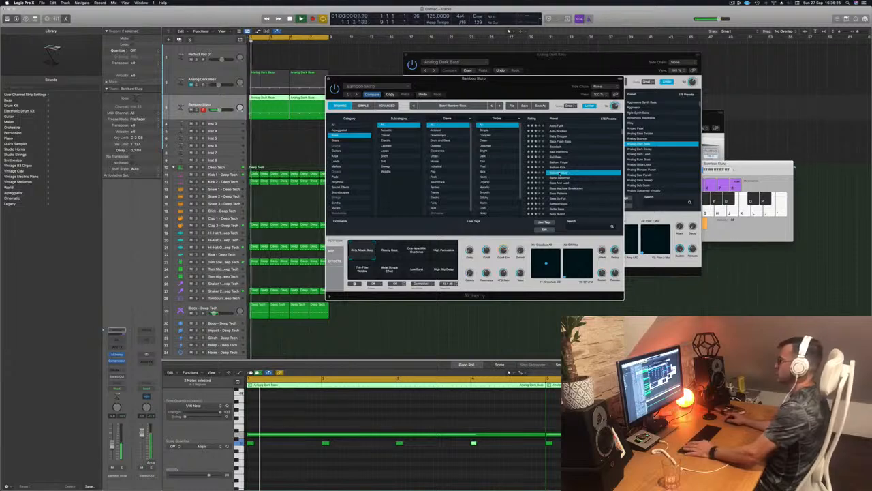
pyautogui.click(556, 178)
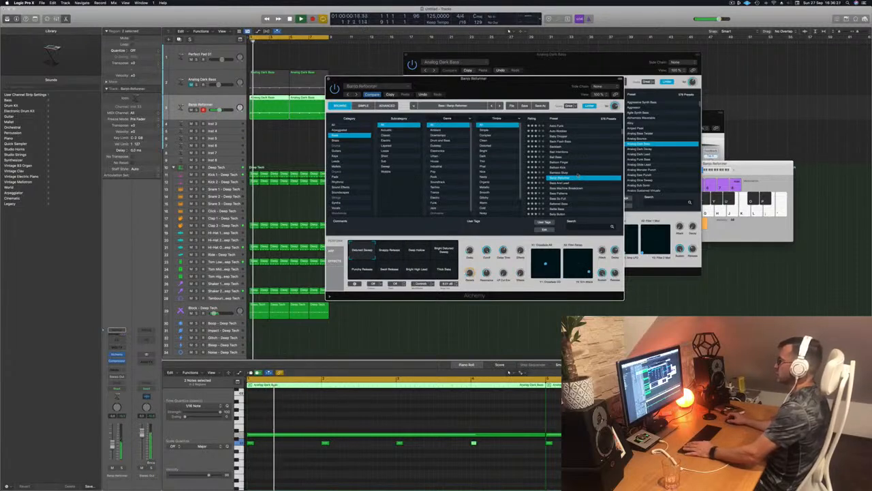
pyautogui.scroll(-2, 577, 176)
pyautogui.click(558, 169)
pyautogui.press('space')
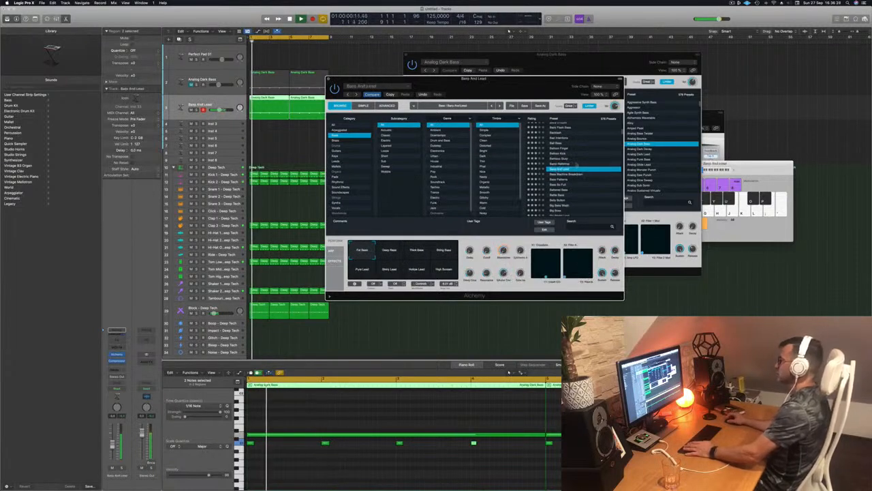
# - Audition the Bass And Lead preset's performance snapshots from Deep Bass through High Scream over the loop
pyautogui.moveTo(519, 91); pyautogui.dragTo(549, 78)
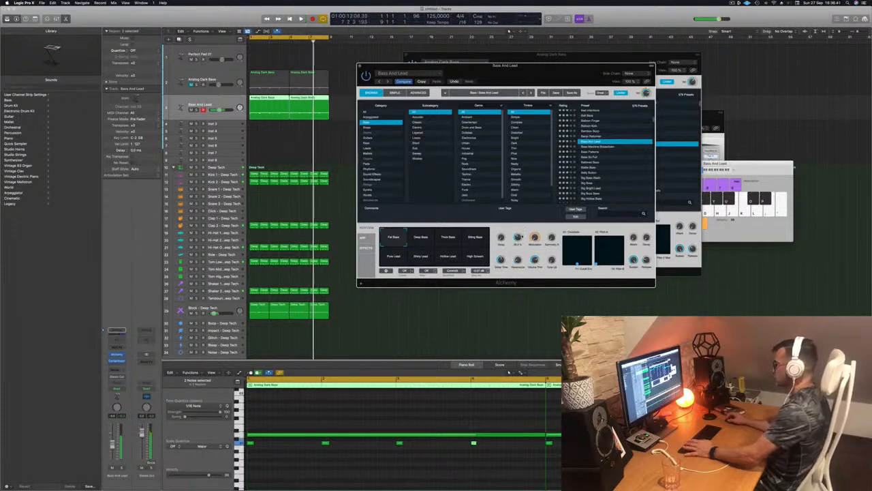
pyautogui.press('Return')
pyautogui.click(417, 239)
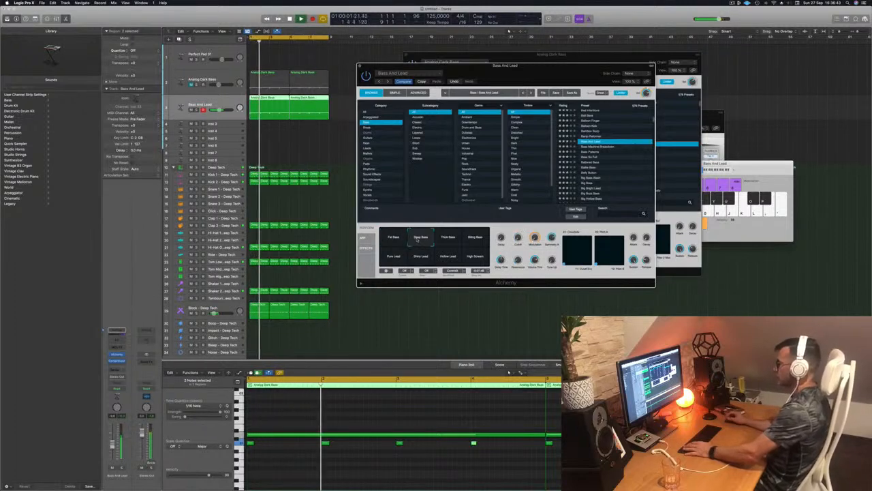
pyautogui.click(448, 239)
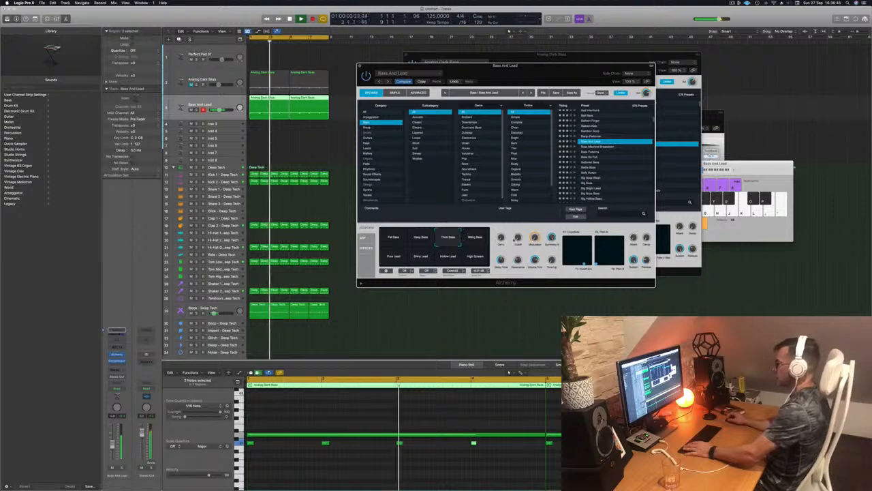
pyautogui.press('Return')
pyautogui.click(475, 239)
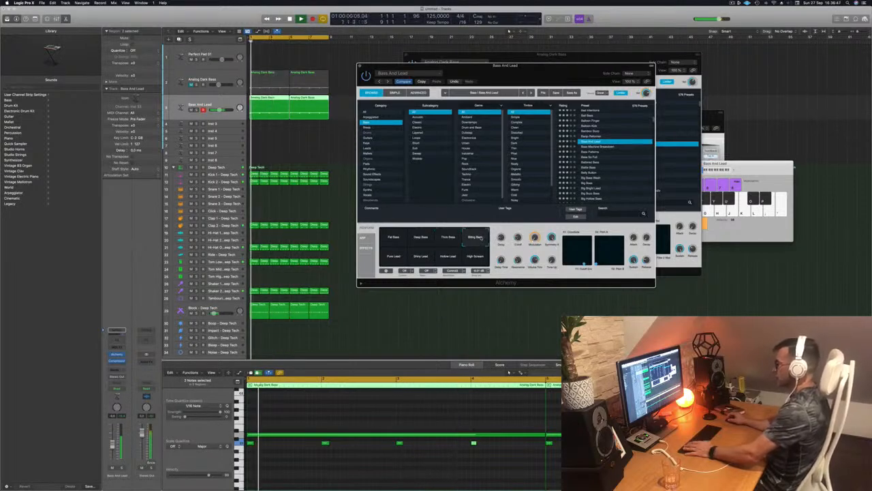
pyautogui.click(394, 258)
pyautogui.click(423, 258)
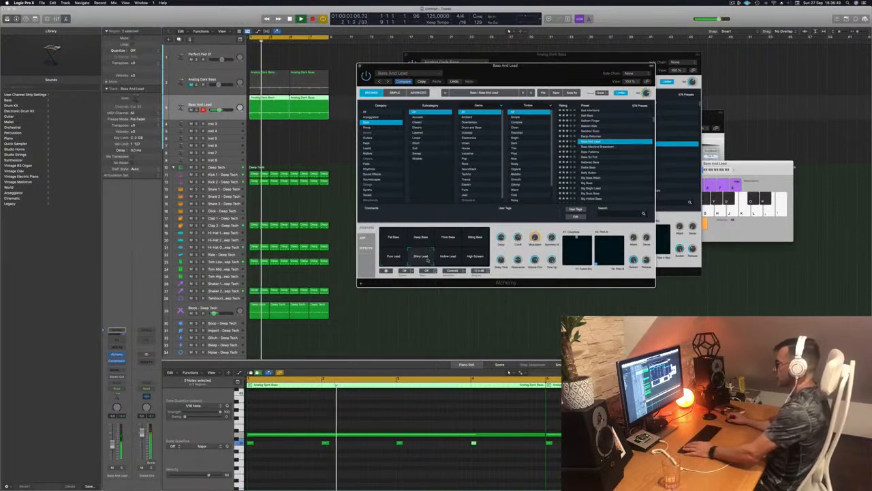
pyautogui.click(447, 258)
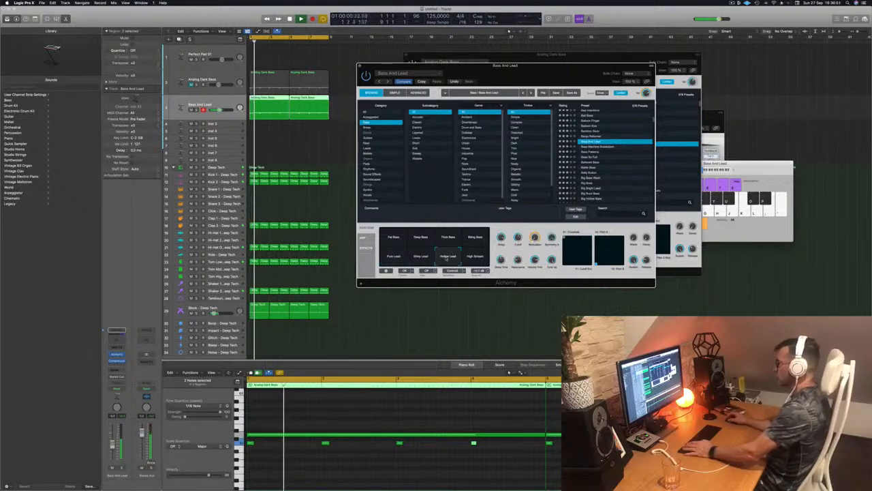
pyautogui.click(477, 259)
pyautogui.click(477, 239)
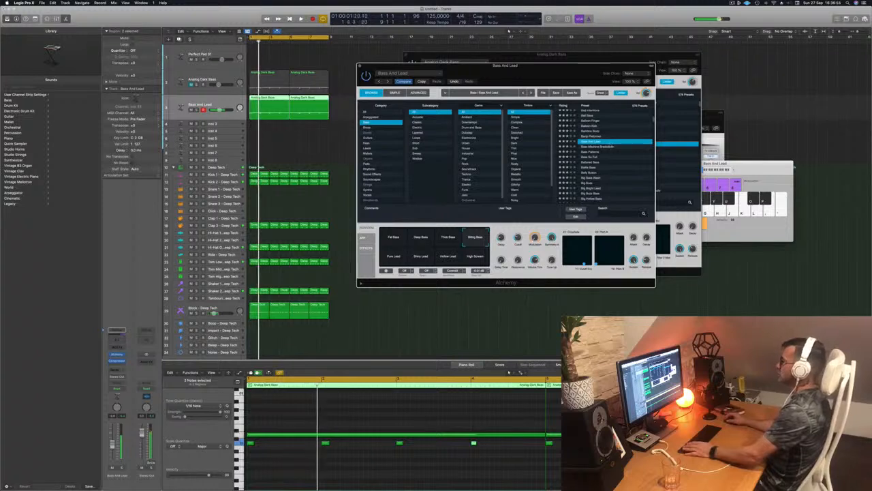
# - Audition the Alchemy bass presets from Bass Machine Breakdown through Big Bass and load Big Buzz Bass on the duplicated track
pyautogui.click(601, 147)
pyautogui.click(596, 151)
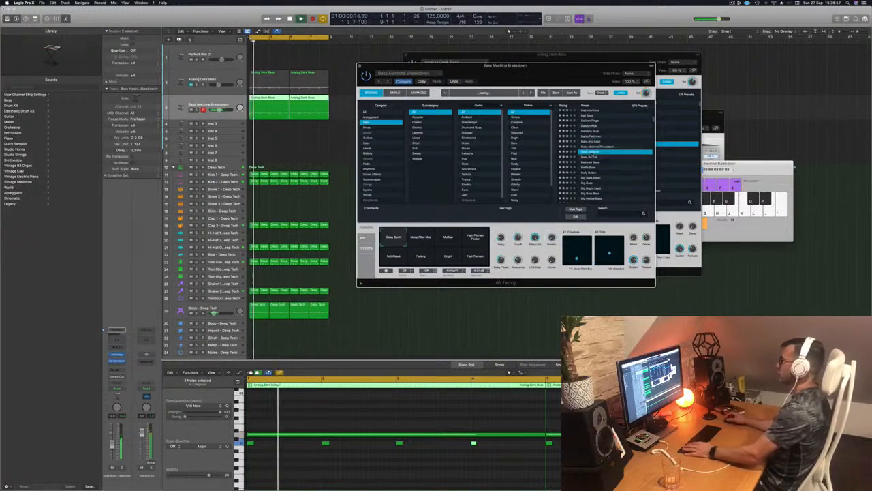
pyautogui.click(592, 157)
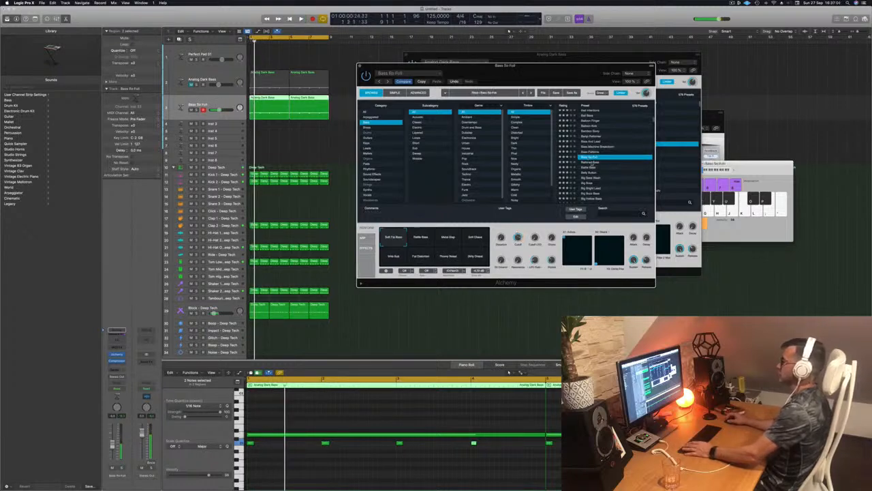
pyautogui.click(592, 162)
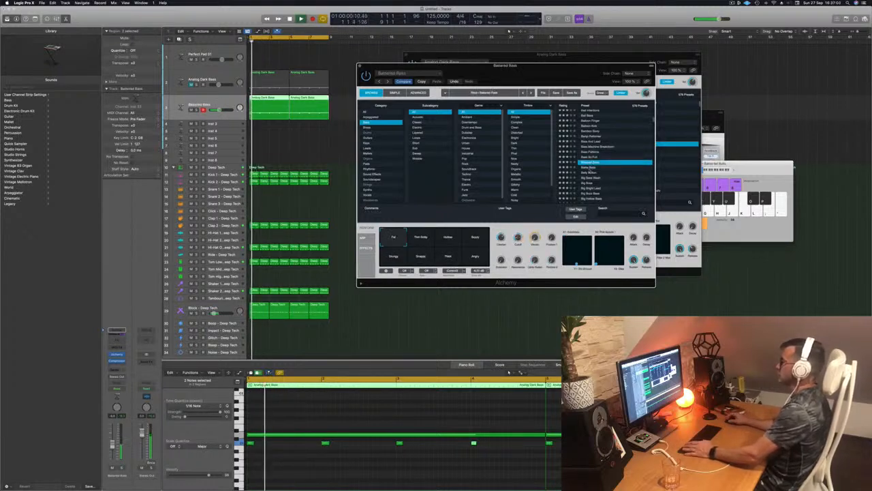
pyautogui.click(590, 173)
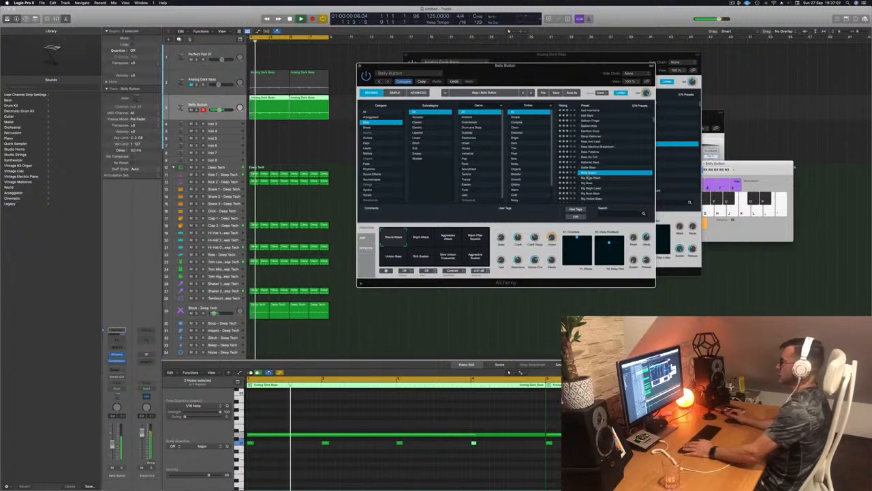
pyautogui.click(590, 178)
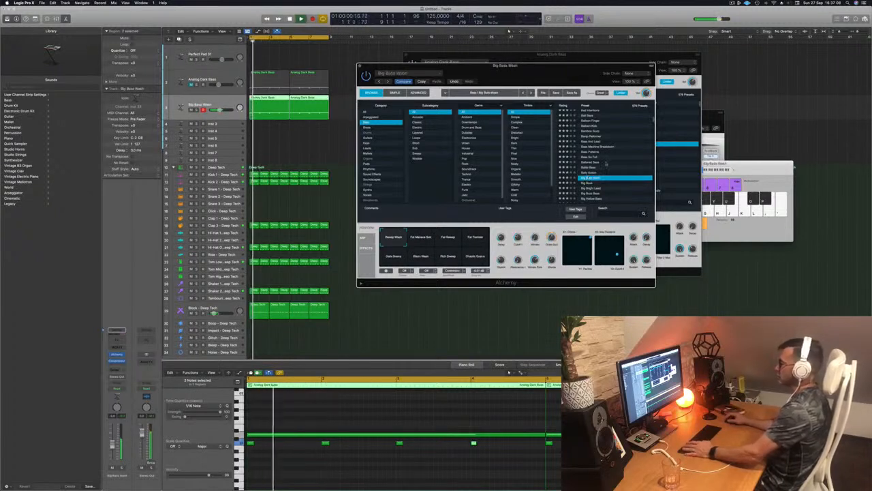
pyautogui.scroll(-2, 605, 162)
pyautogui.click(587, 164)
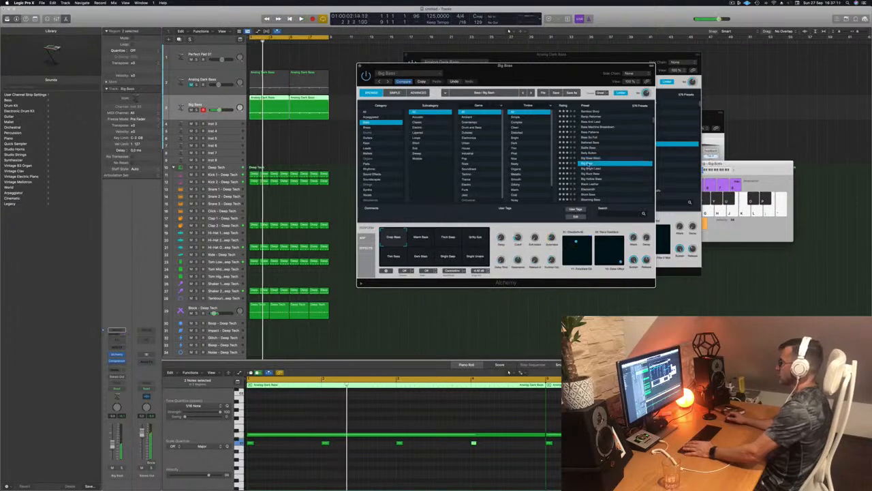
pyautogui.click(586, 173)
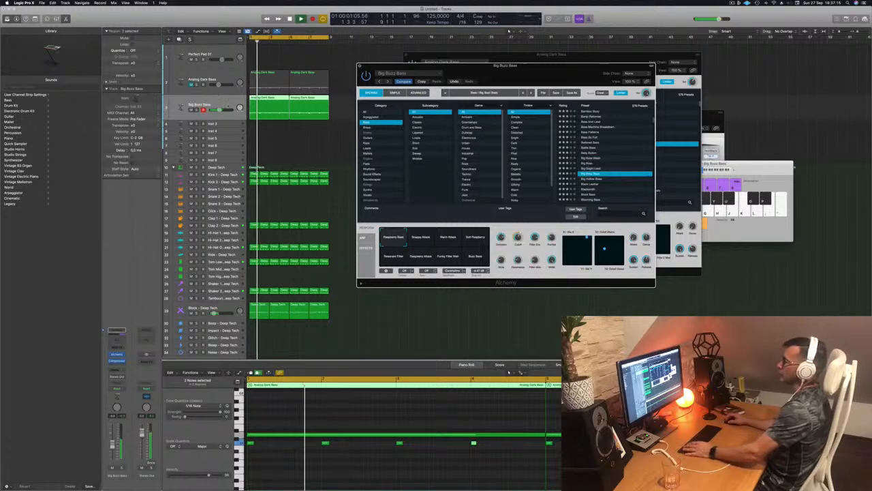
# - Close the duplicated track's Alchemy window, mute the Big Buzz Bass track and move the Analog Dark Bass window aside
pyautogui.press('super+w')
pyautogui.press('space')
pyautogui.press('m')
pyautogui.hotkey('ctrl', 'm')
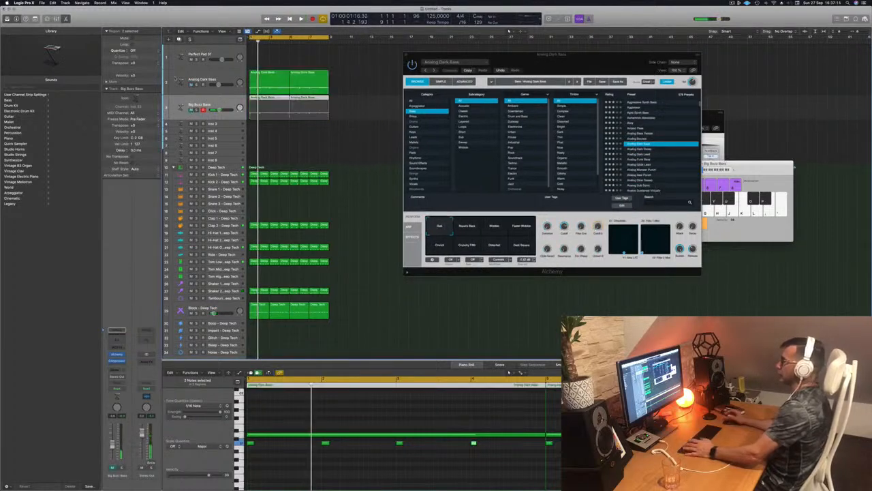
pyautogui.moveTo(605, 65); pyautogui.dragTo(679, 60)
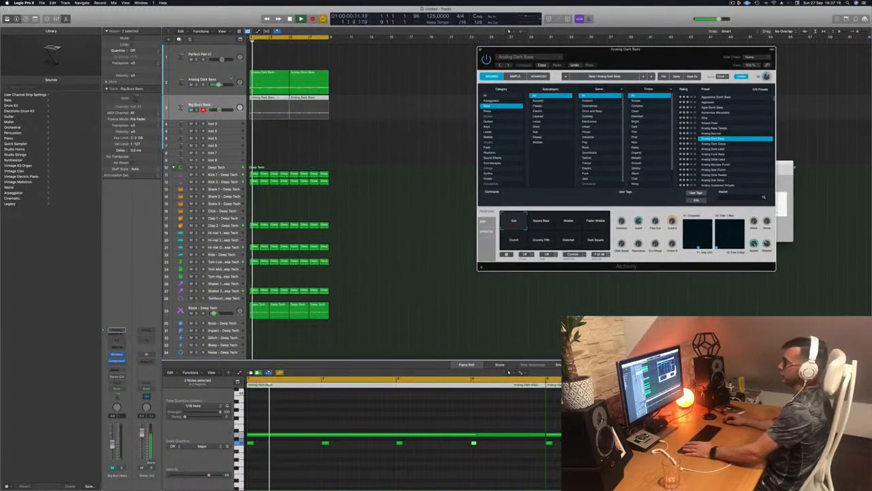
# - Select the Perfect Pad 01 track, uncover the Musical Typing keyboard and shift it up an octave
pyautogui.press('Up')
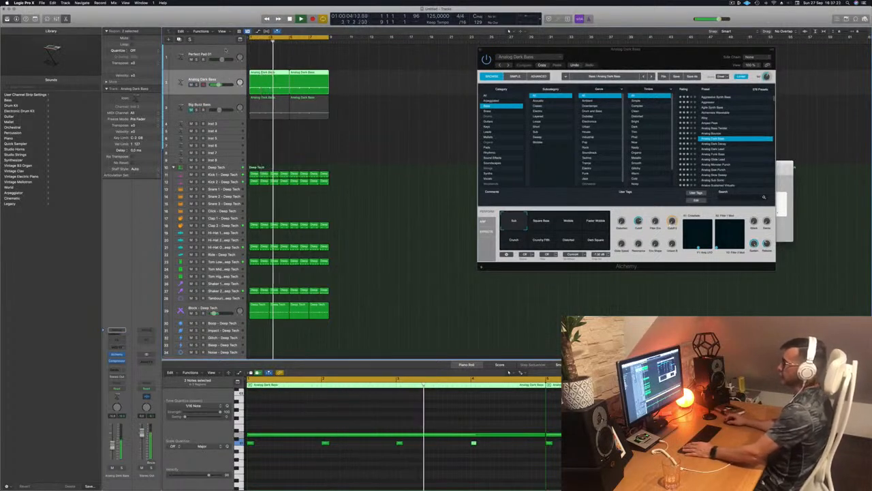
pyautogui.press('Up')
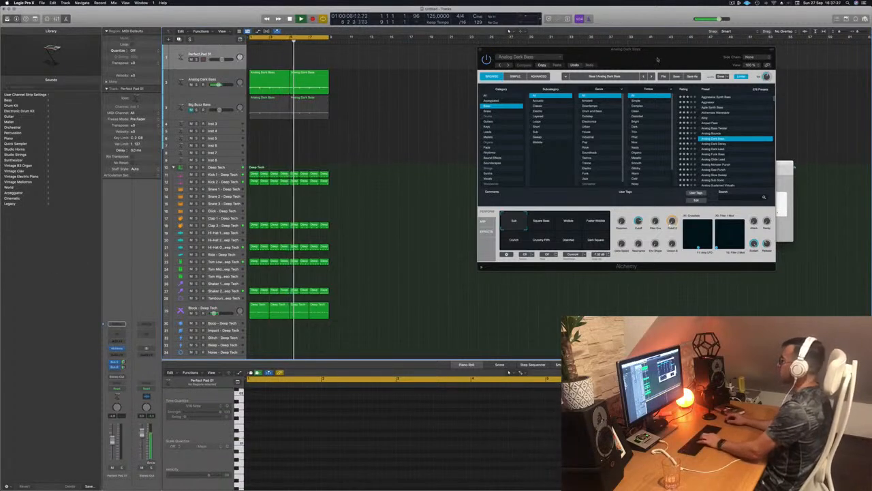
pyautogui.moveTo(658, 59); pyautogui.dragTo(579, 217)
pyautogui.moveTo(734, 170); pyautogui.dragTo(679, 109)
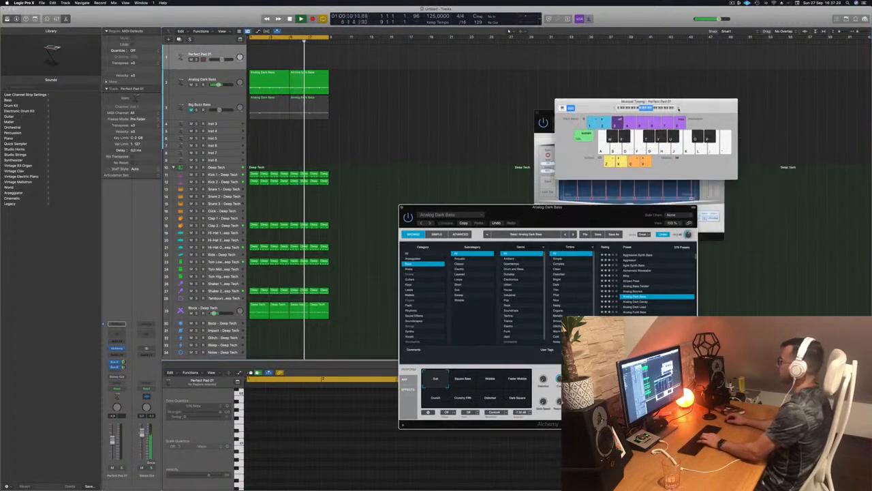
pyautogui.click(678, 109)
# - Try out pad notes on the Perfect Pad 01 track while the loop plays
pyautogui.press('k')
pyautogui.press('g')
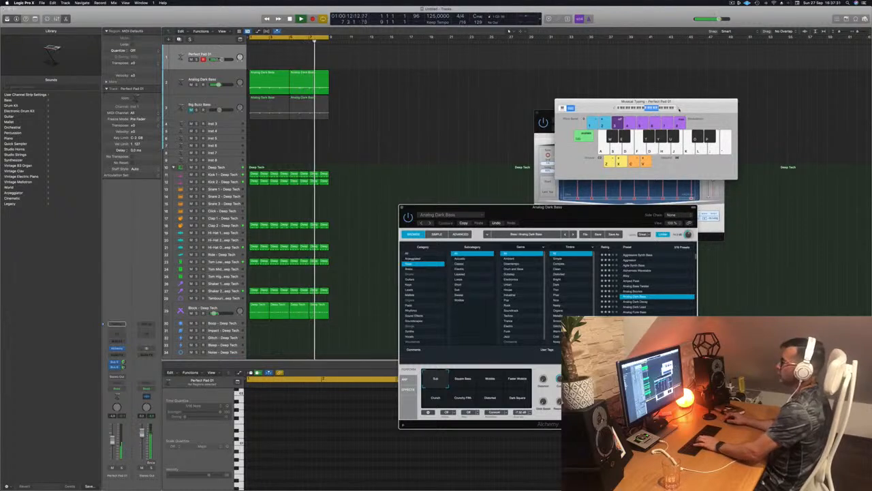
pyautogui.click(229, 54)
pyautogui.press('f')
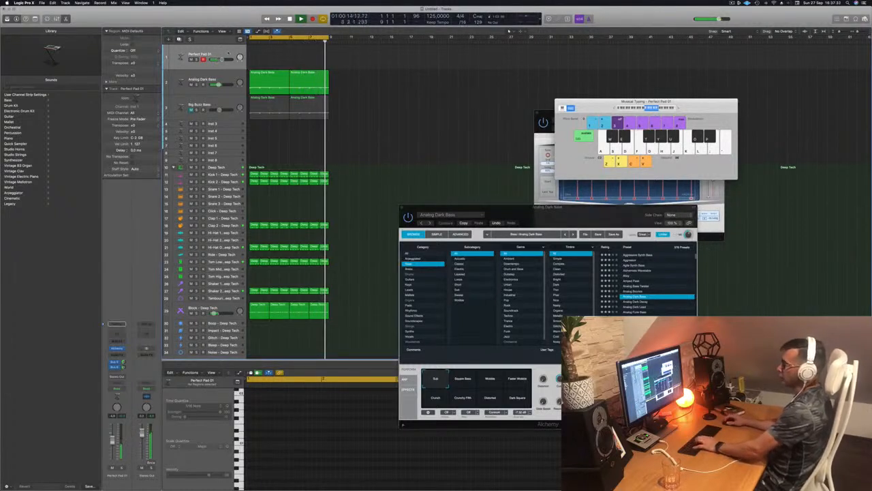
pyautogui.press('g')
pyautogui.press('j')
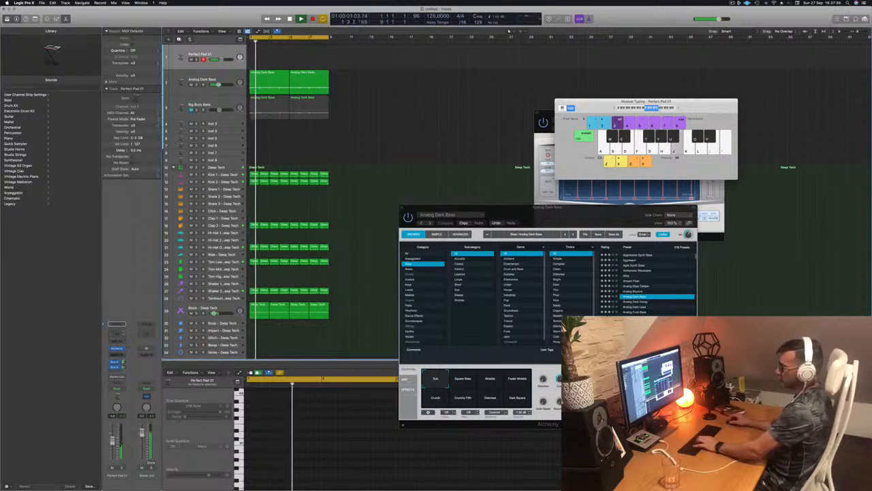
# - Open Alchemy on Perfect Pad 01, audition the Lush and Hollow snapshots over the loop and select Rich
pyautogui.click(117, 348)
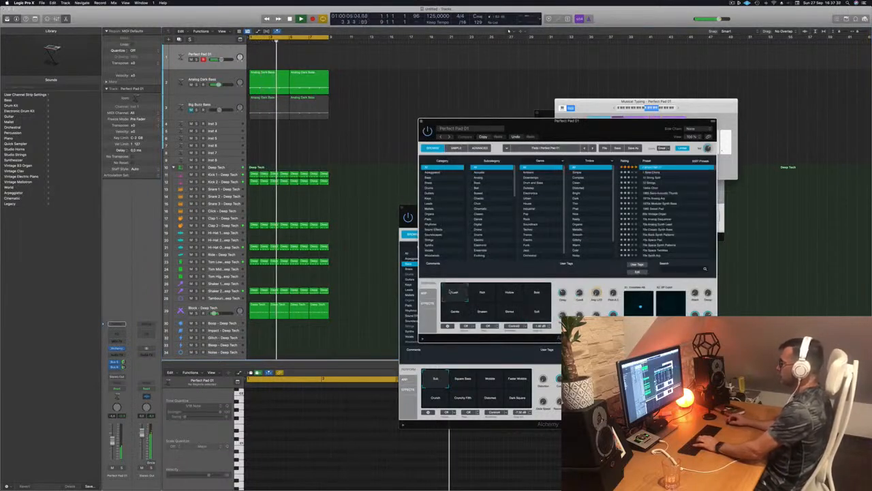
pyautogui.click(451, 294)
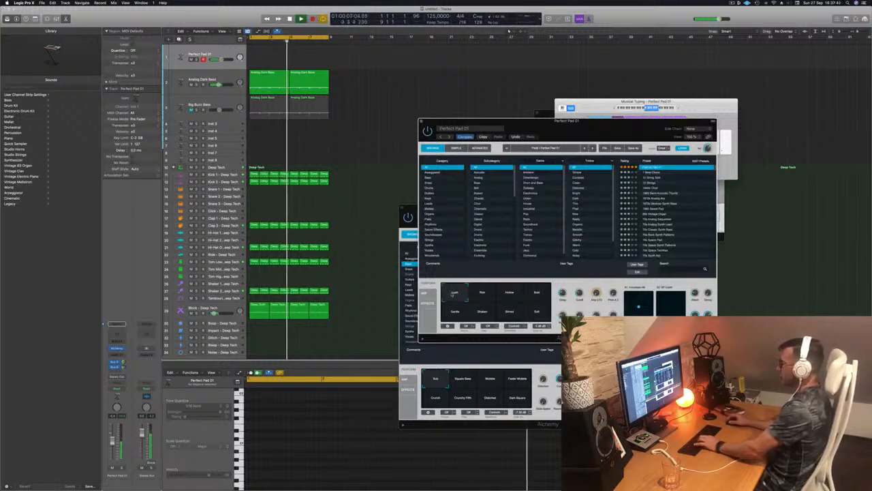
pyautogui.click(505, 293)
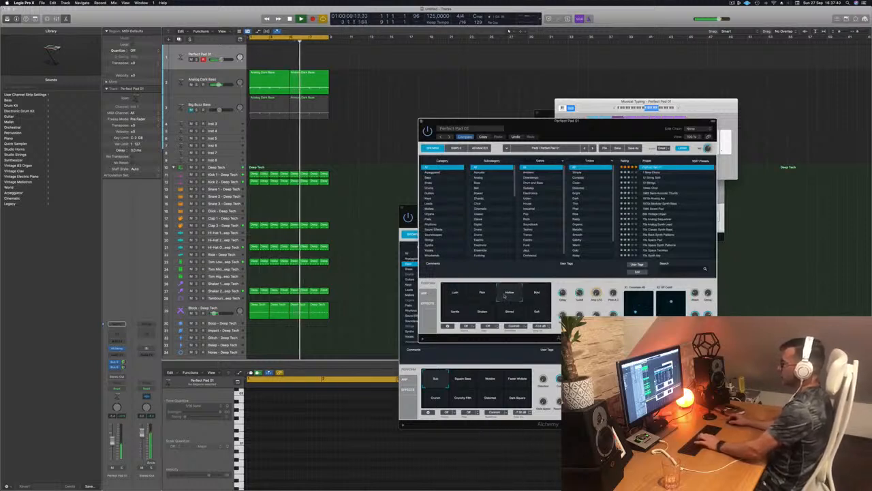
pyautogui.click(482, 293)
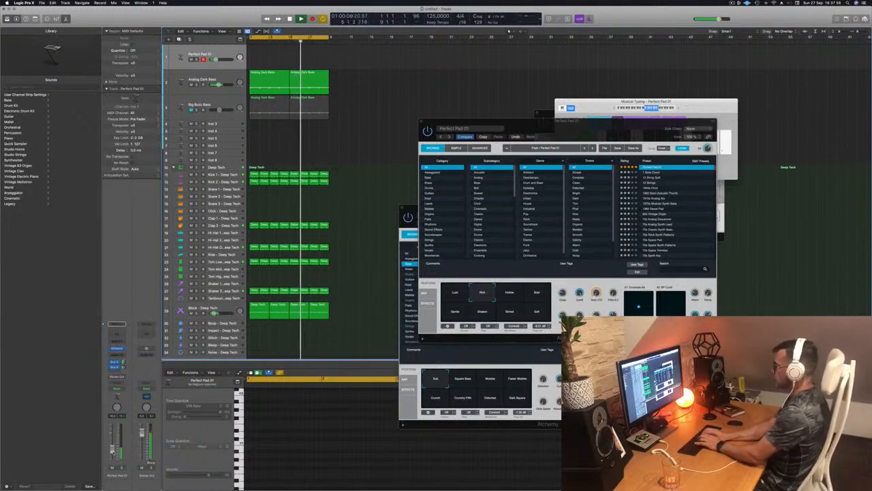
pyautogui.press('space')
pyautogui.press('space')
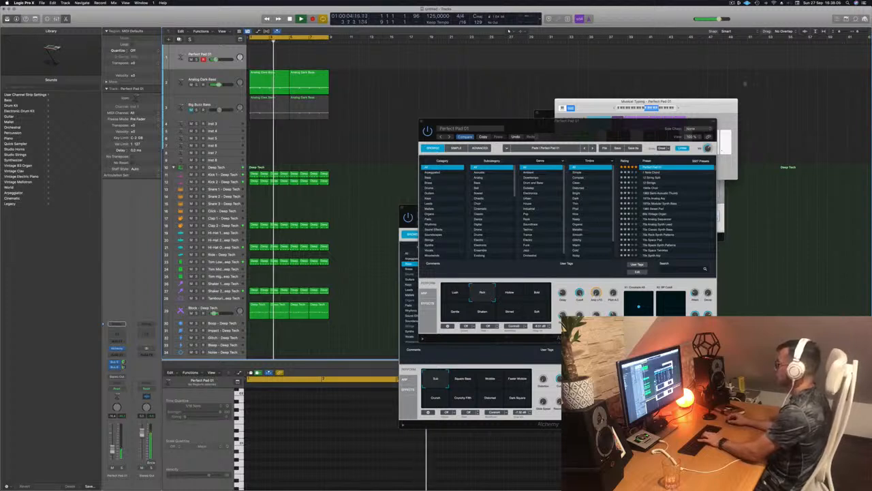
# - Shift the Musical Typing keyboard up another octave, try higher pad notes and reposition the keyboard window
pyautogui.click(614, 110)
pyautogui.press('x')
pyautogui.press('l')
pyautogui.press(';')
pyautogui.press("'")
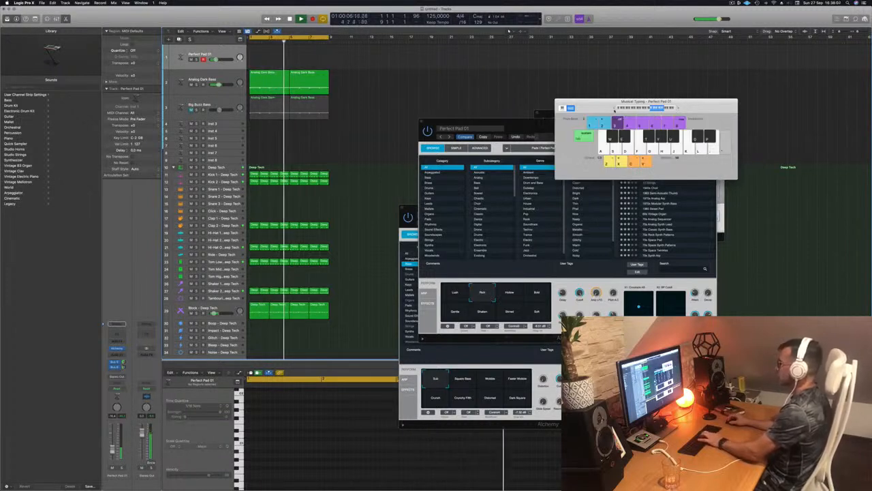
pyautogui.press(';')
pyautogui.moveTo(598, 104); pyautogui.dragTo(607, 95)
pyautogui.press('l')
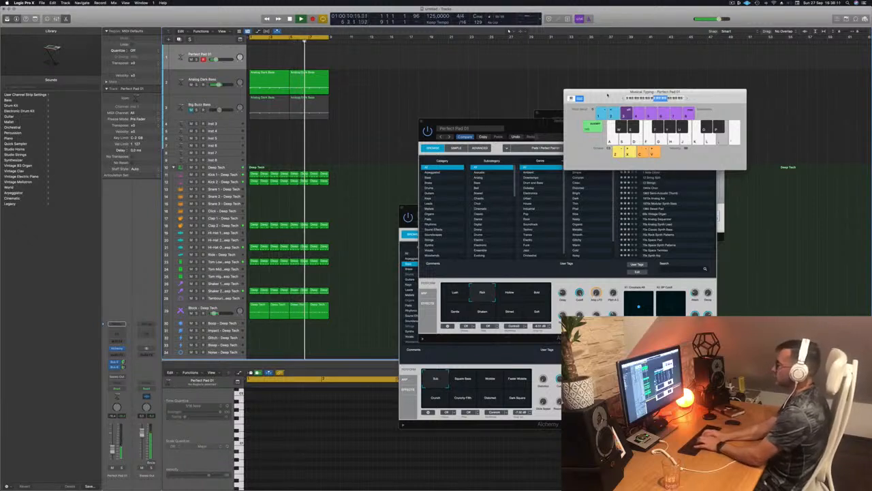
# - Rehearse a melody on Perfect Pad 01 in the higher octave over the looped beat
pyautogui.press('space')
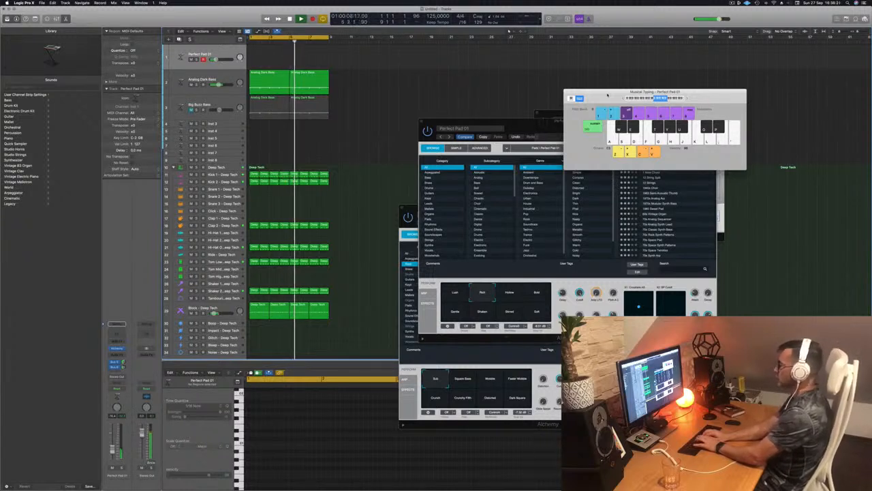
pyautogui.press('f')
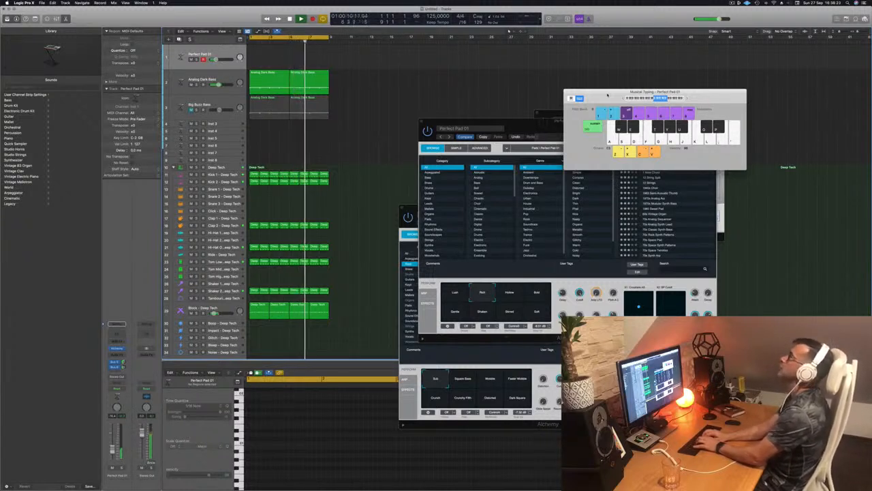
pyautogui.press('h')
pyautogui.press('h')
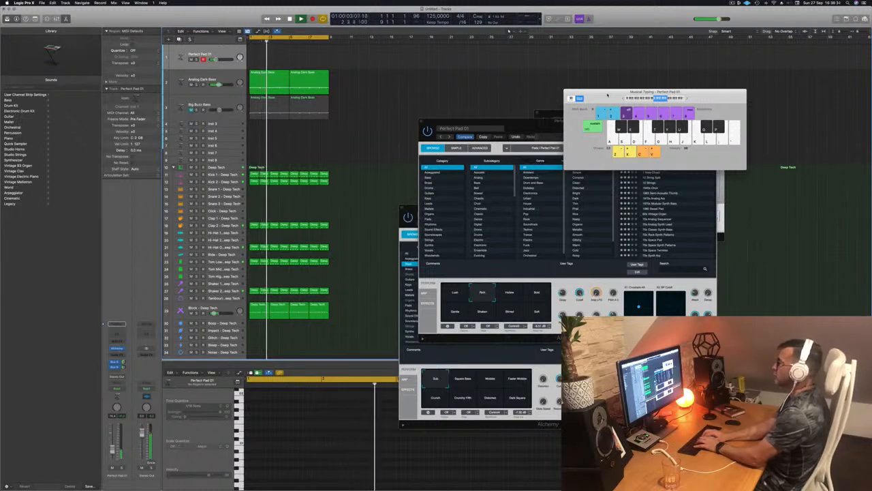
pyautogui.press('h')
# - Record a trial melody on Perfect Pad 01 over the loop, stop, and delete the recorded regions
pyautogui.press('r')
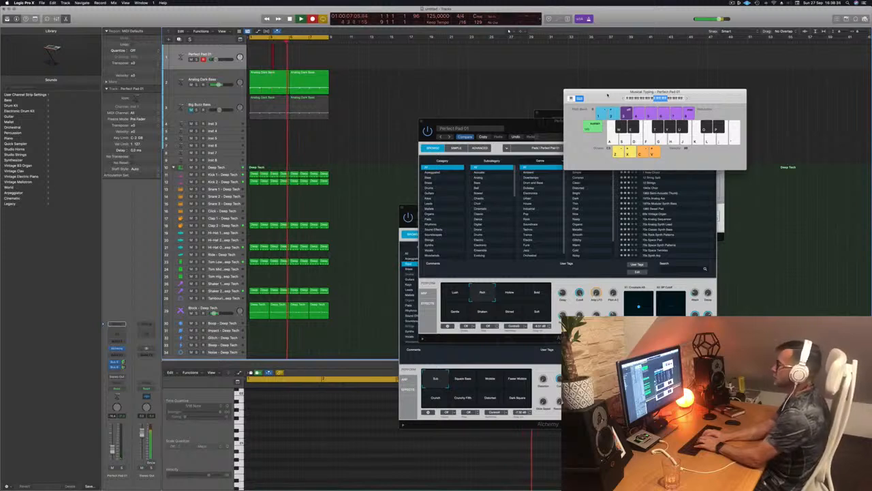
pyautogui.press('h')
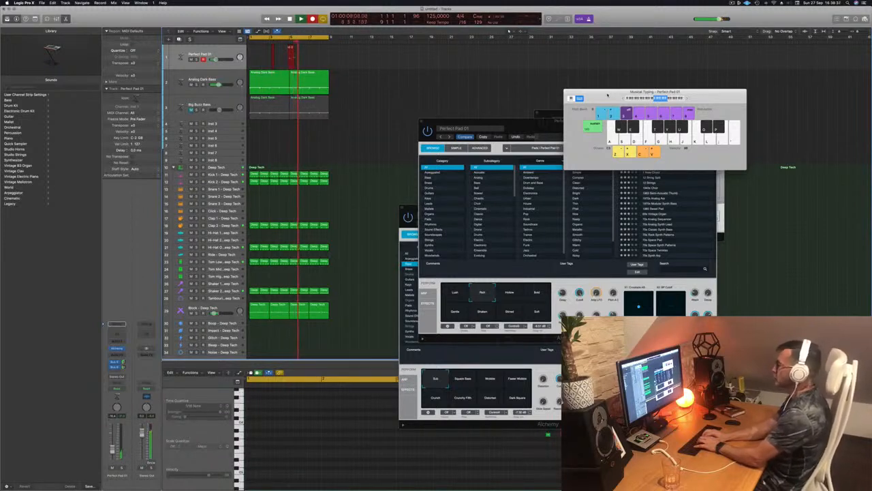
pyautogui.press(';')
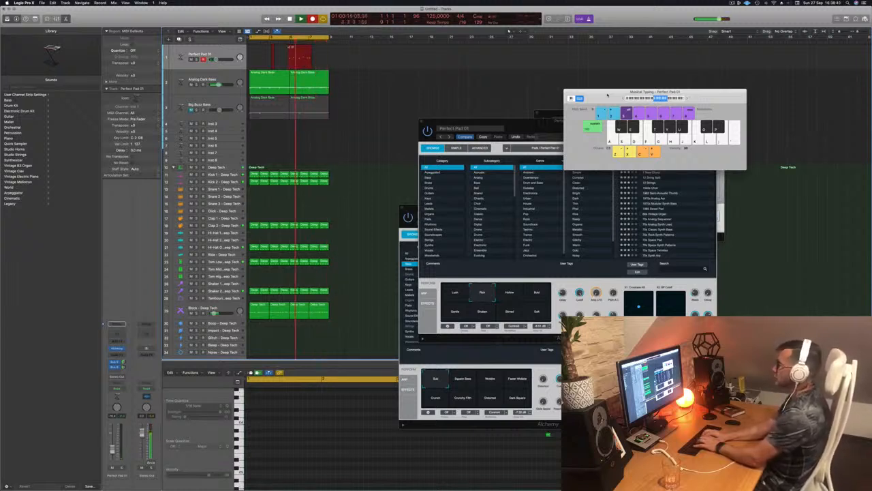
pyautogui.press('h')
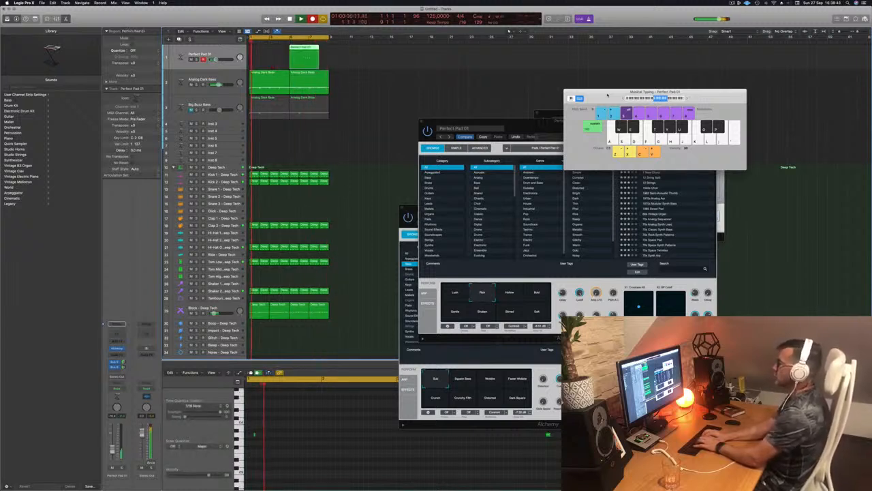
pyautogui.press('j')
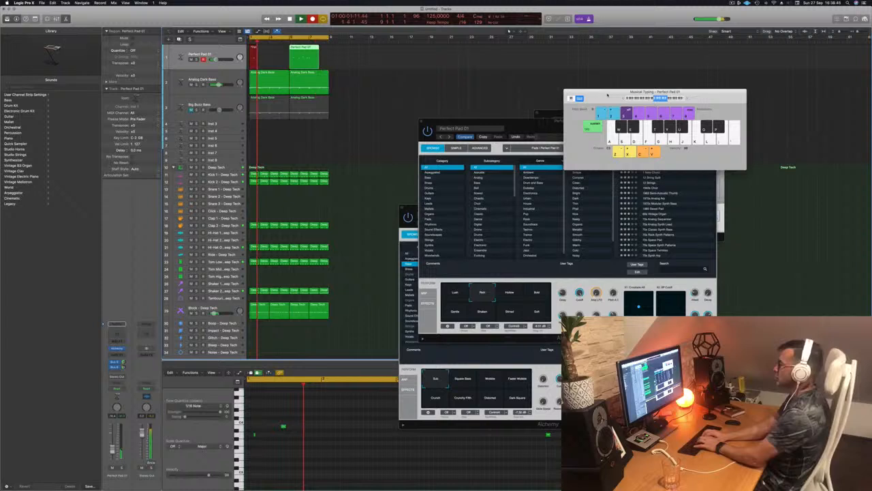
pyautogui.press('h')
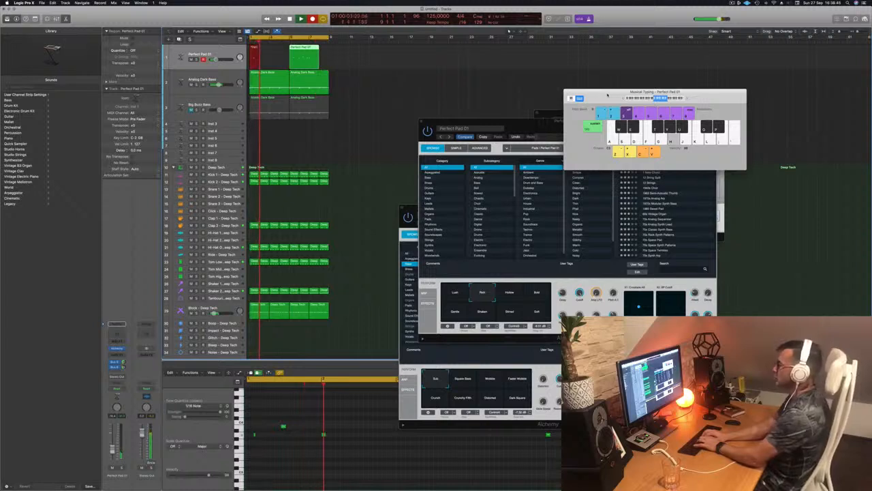
pyautogui.press('g')
pyautogui.press('g')
pyautogui.press('s')
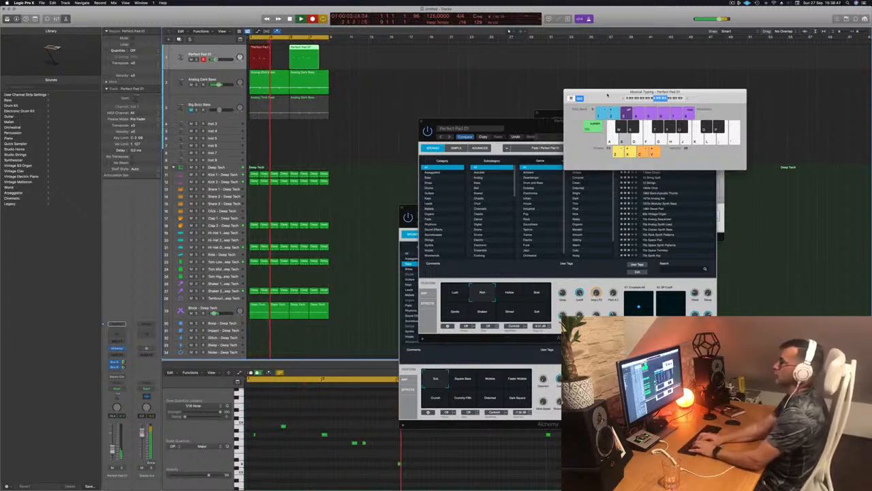
pyautogui.press('g')
pyautogui.press('d')
pyautogui.press('space')
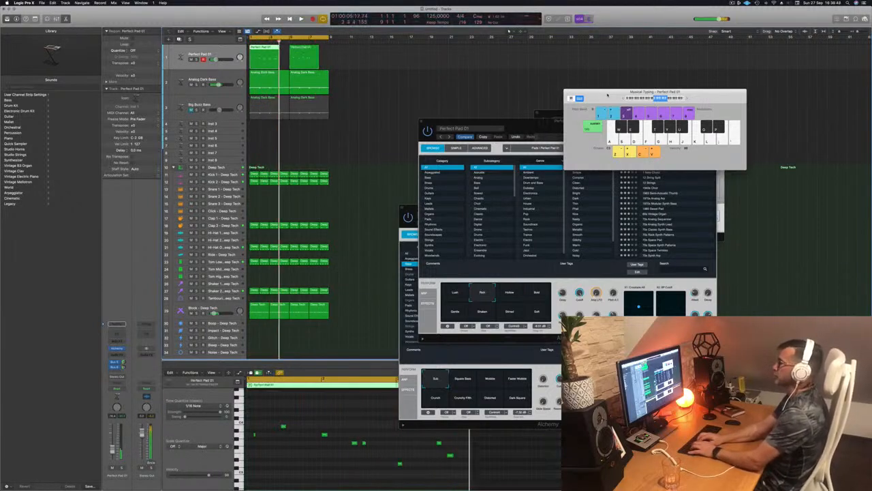
pyautogui.moveTo(336, 58); pyautogui.dragTo(279, 62)
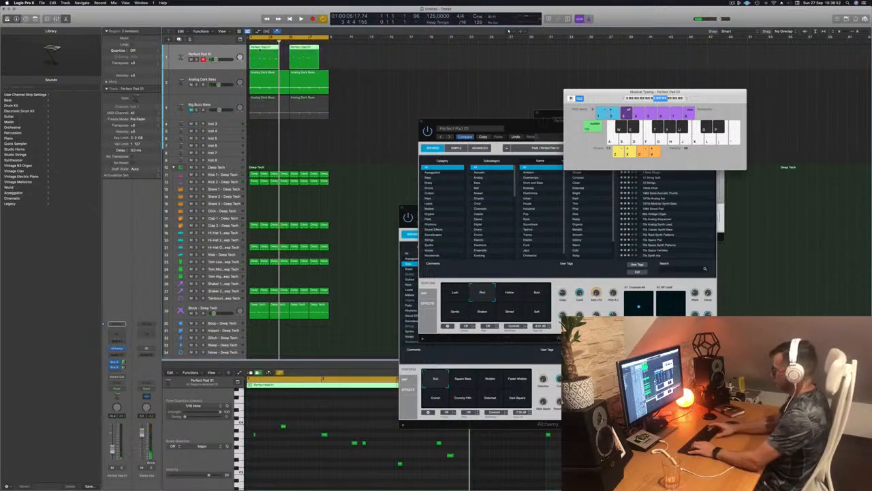
pyautogui.press('BackSpace')
# - Record a take of short, mostly repeated low notes on Perfect Pad 01 across the looped bars
pyautogui.press('r')
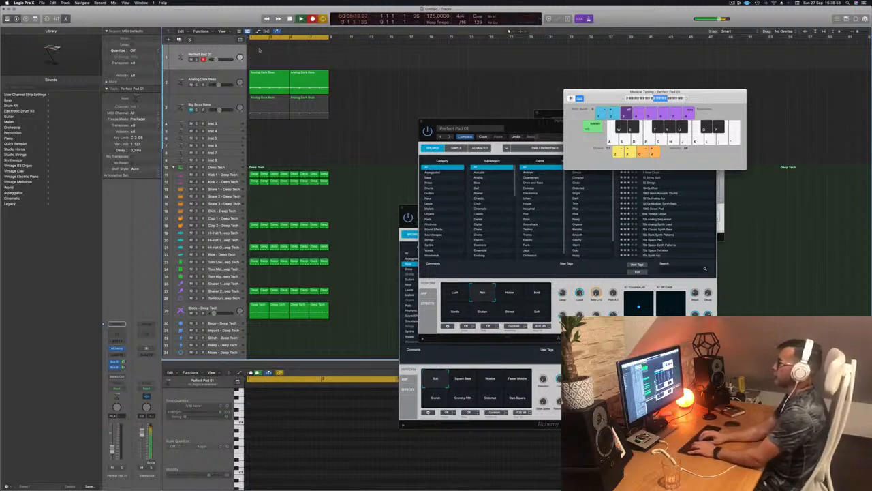
pyautogui.press('f')
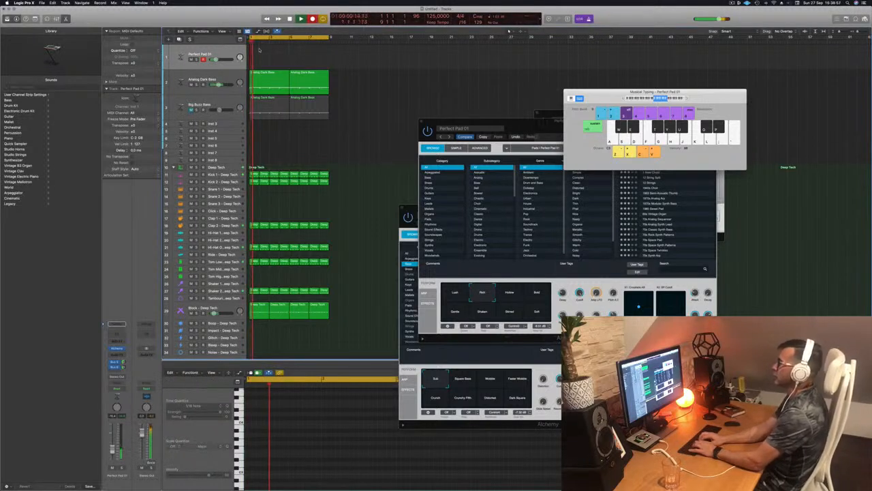
pyautogui.press('s')
pyautogui.press('s')
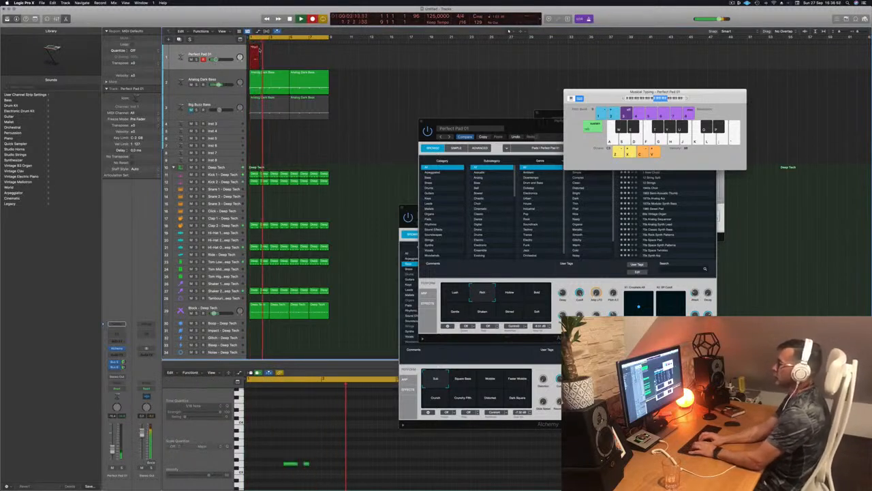
pyautogui.press('s')
pyautogui.press('s')
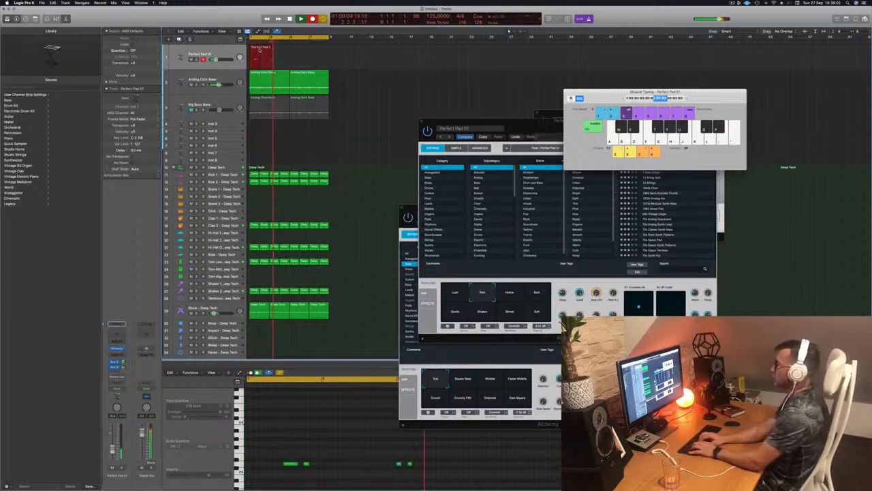
pyautogui.press('s')
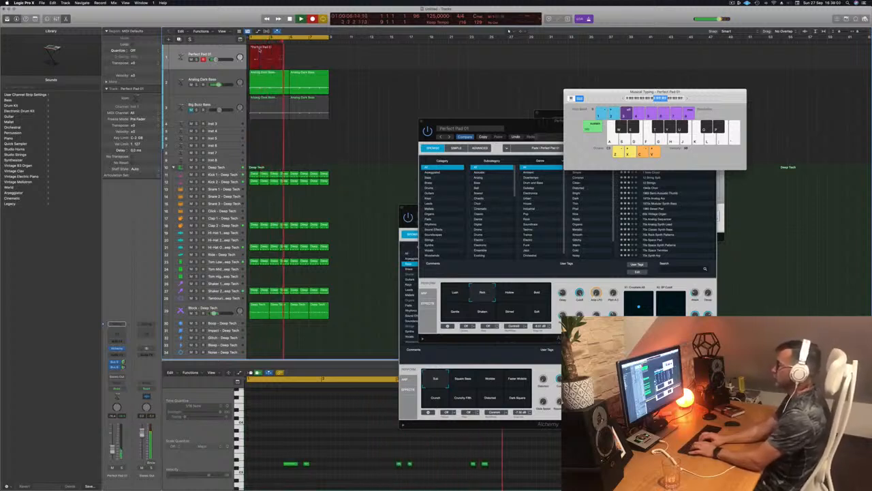
pyautogui.press('s')
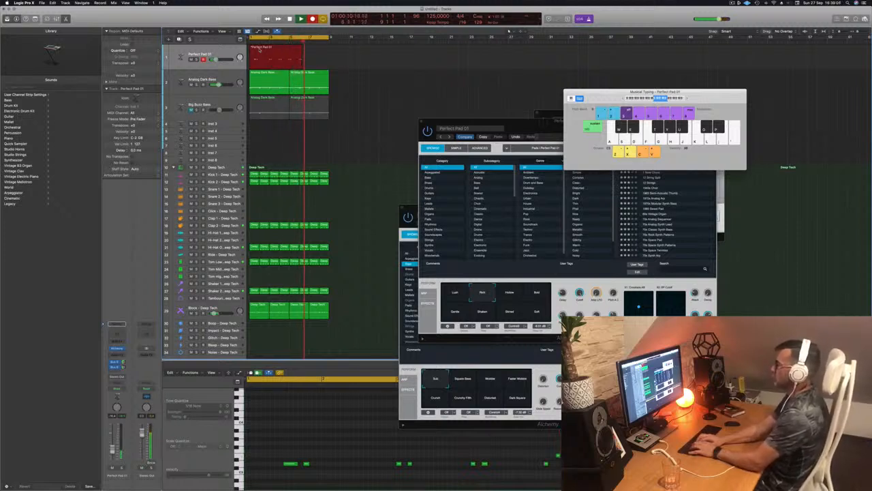
pyautogui.press('f')
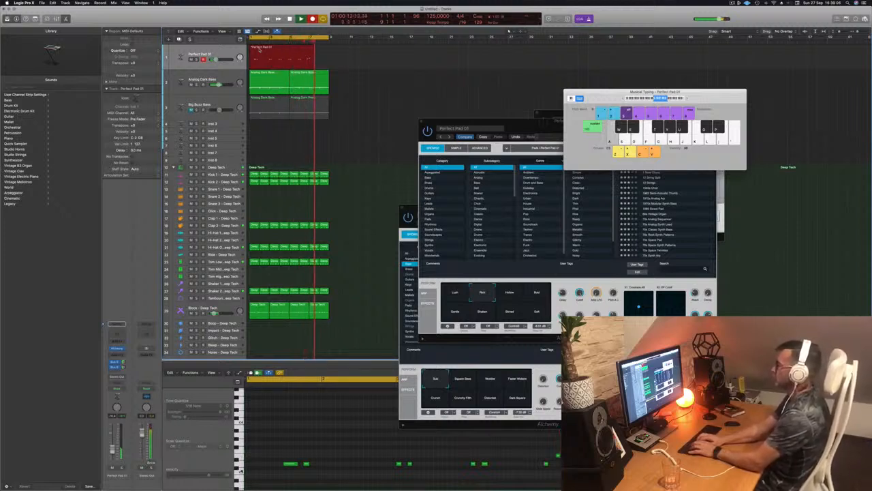
pyautogui.press('s')
pyautogui.press('s')
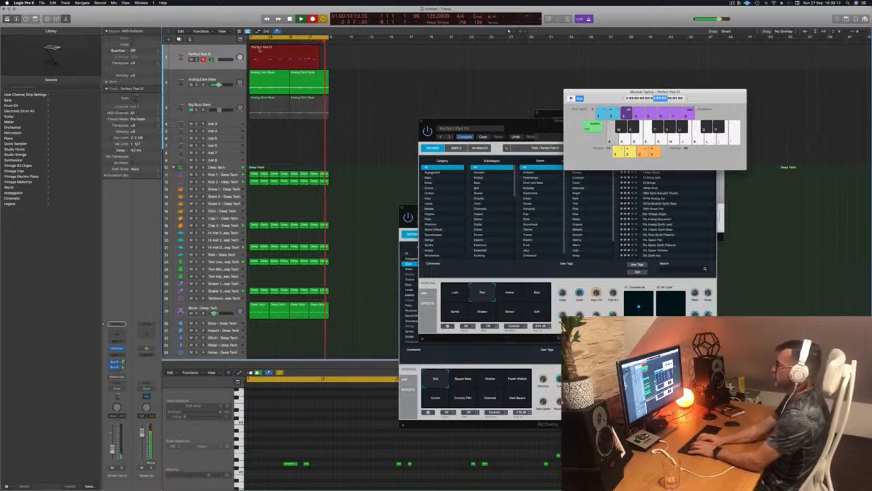
pyautogui.press('space')
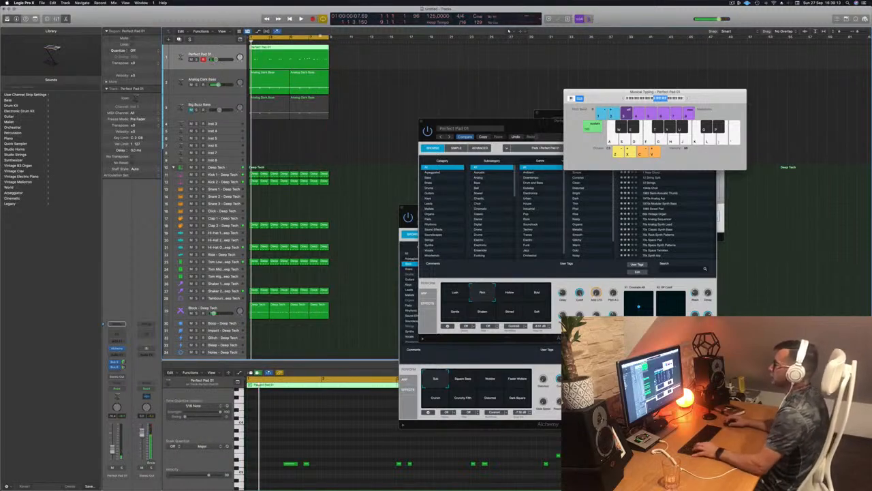
# - Split the Perfect Pad 01 region at bar 7, delete its first part and move the remainder to bar 1
pyautogui.keyDown('super'); pyautogui.doubleClick(309, 52); pyautogui.keyUp('super')
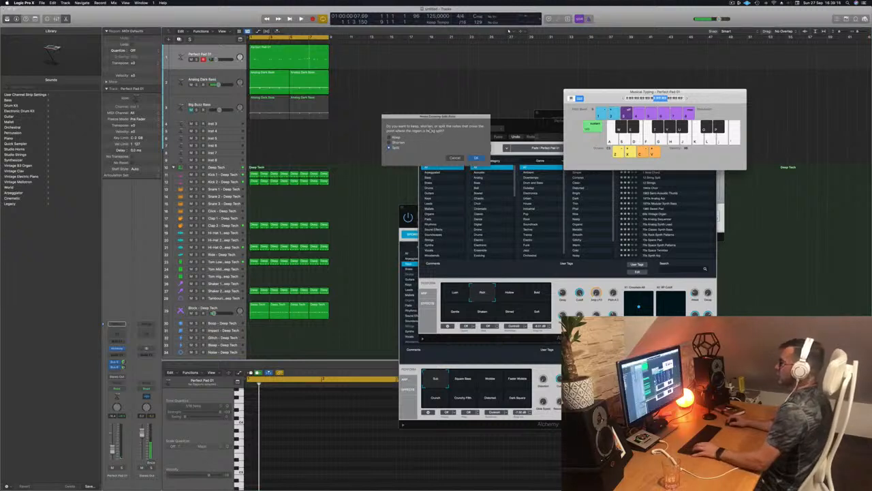
pyautogui.click(476, 159)
pyautogui.click(286, 54)
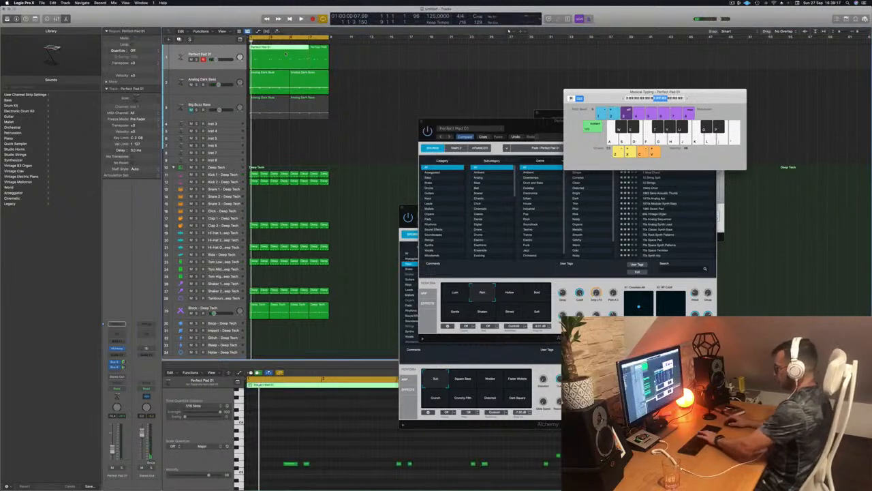
pyautogui.press('BackSpace')
pyautogui.moveTo(319, 54); pyautogui.dragTo(257, 55)
# - Nudge the last two notes of the Perfect Pad 01 region slightly earlier while the loop plays
pyautogui.click(243, 435)
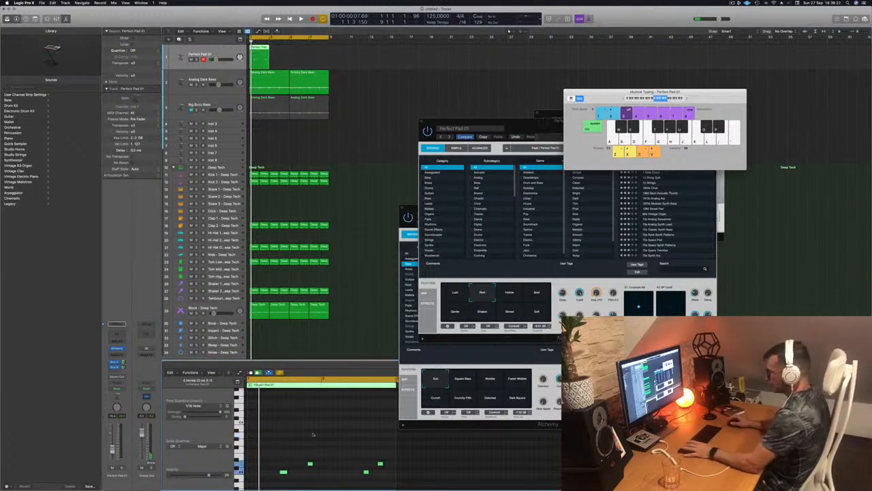
pyautogui.press('space')
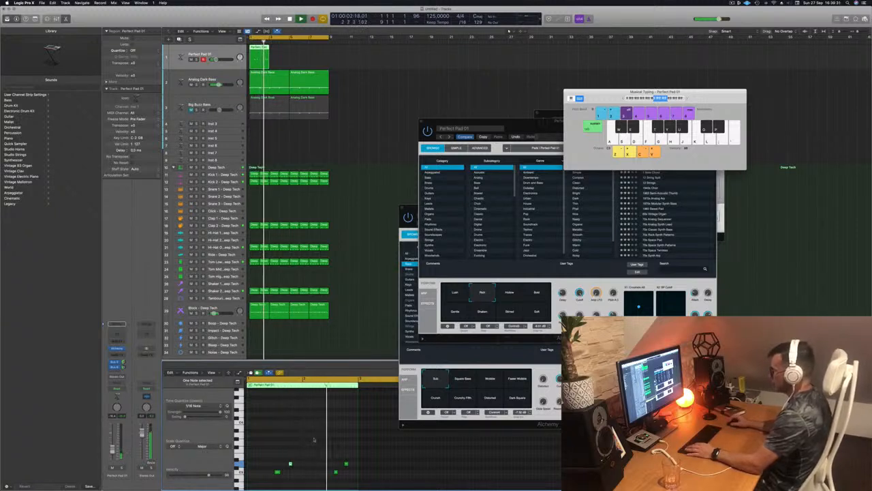
pyautogui.moveTo(323, 458); pyautogui.dragTo(350, 477)
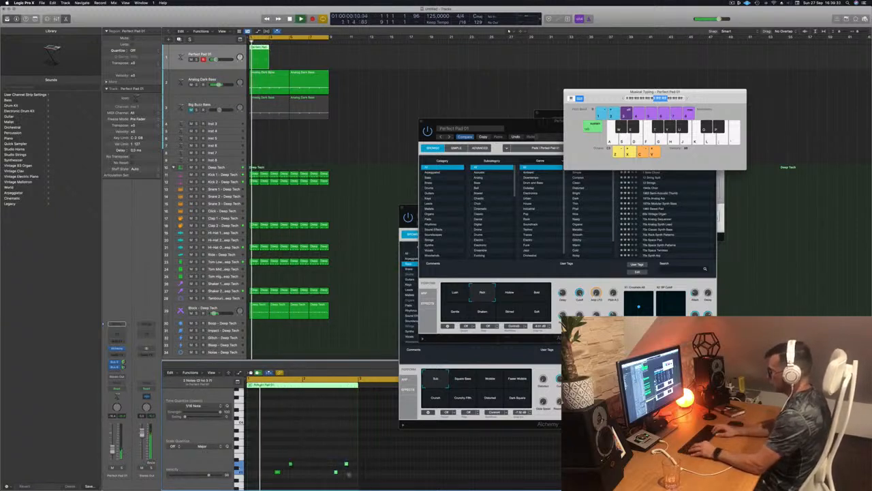
pyautogui.hotkey('alt', 'Left')
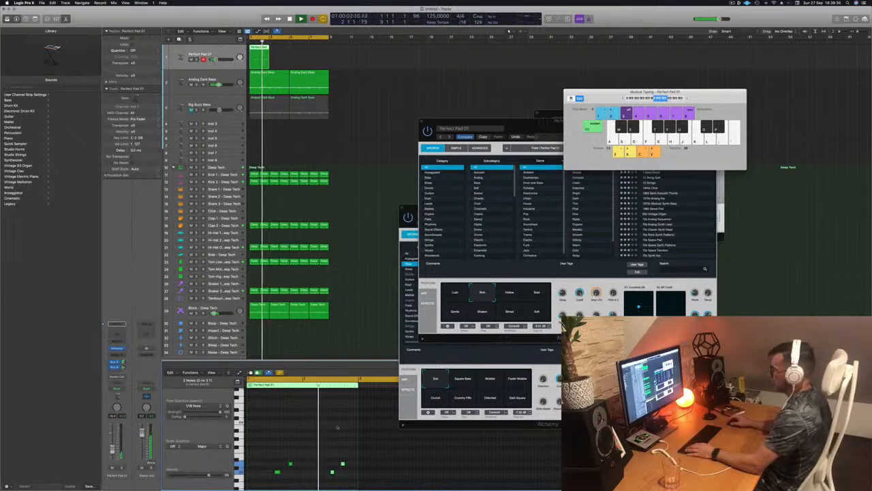
# - Restart the loop briefly, stop playback and delete the shortened Perfect Pad 01 region
pyautogui.press('Return')
pyautogui.click(261, 60)
pyautogui.press('space')
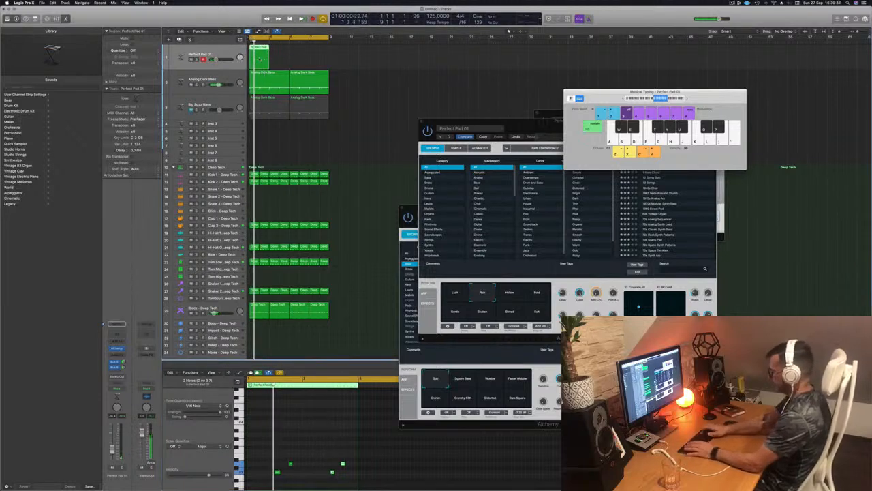
pyautogui.press('BackSpace')
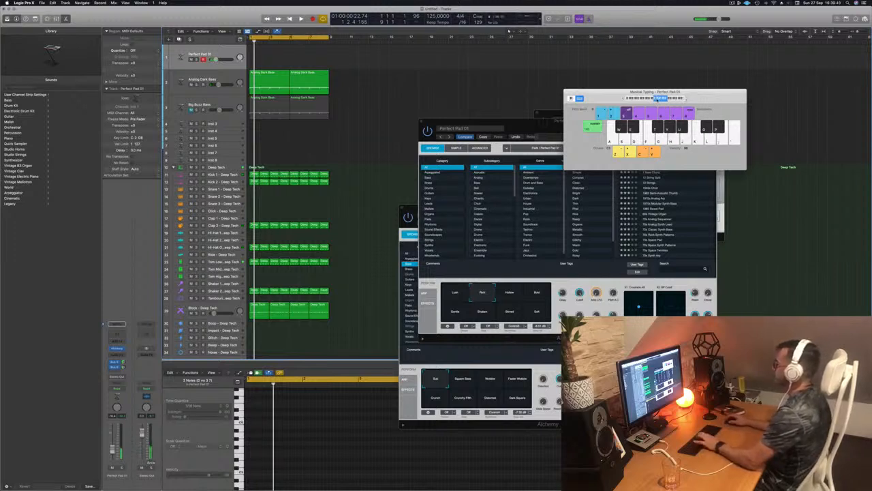
# - Audition the Hollow snapshot and the one beside it in Perfect Pad 01's Alchemy, and select Lush
pyautogui.click(510, 294)
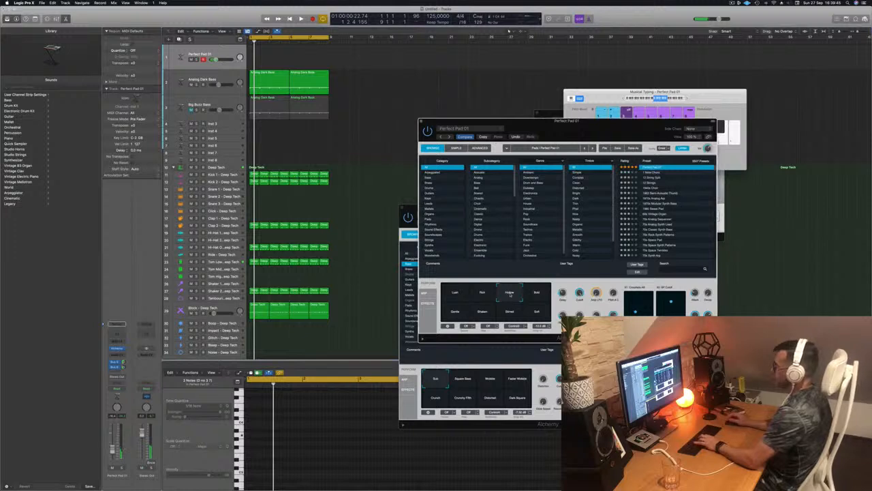
pyautogui.click(537, 293)
pyautogui.click(453, 294)
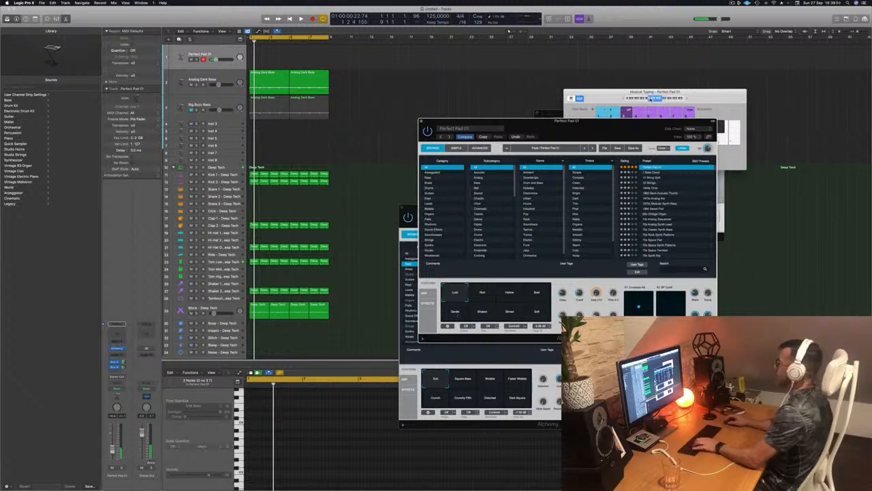
# - Shift the Musical Typing keyboard to a lower octave, try pad notes and reposition the keyboard and Alchemy windows
pyautogui.click(650, 99)
pyautogui.press('d')
pyautogui.moveTo(703, 93); pyautogui.dragTo(708, 92)
pyautogui.press('f')
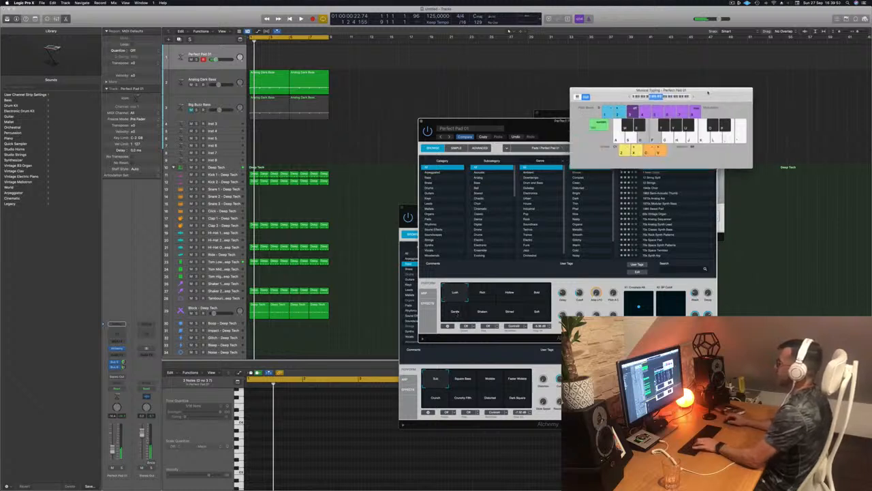
pyautogui.moveTo(529, 121); pyautogui.dragTo(646, 148)
# - Raise the Musical Typing octave over the playing loop and record held, same-pitch notes on Perfect Pad 01 at bars 1, 3 and 5
pyautogui.press('space')
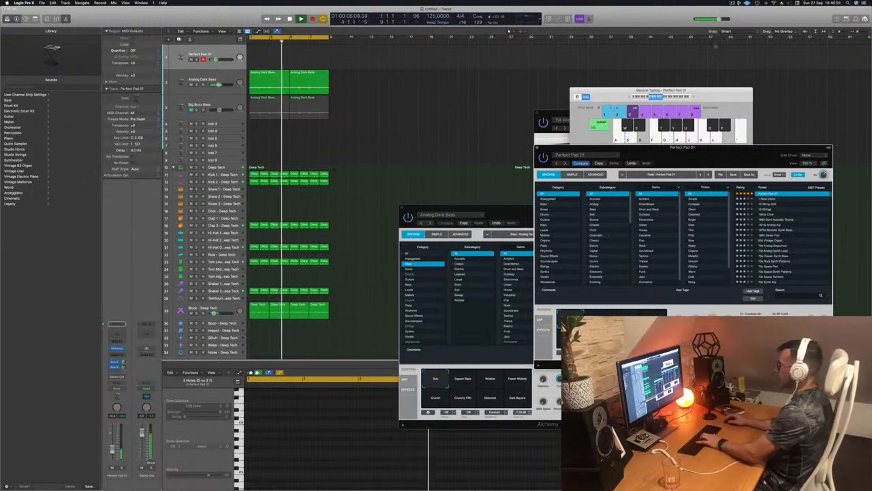
pyautogui.click(691, 98)
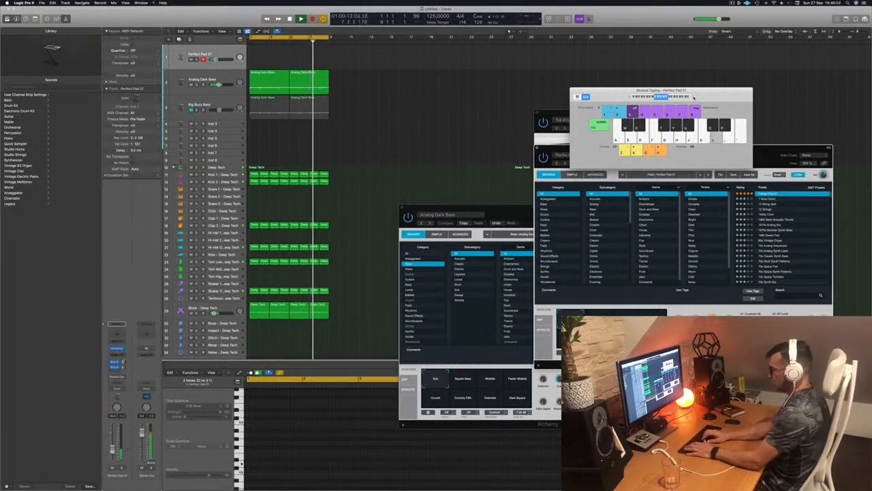
pyautogui.press('r')
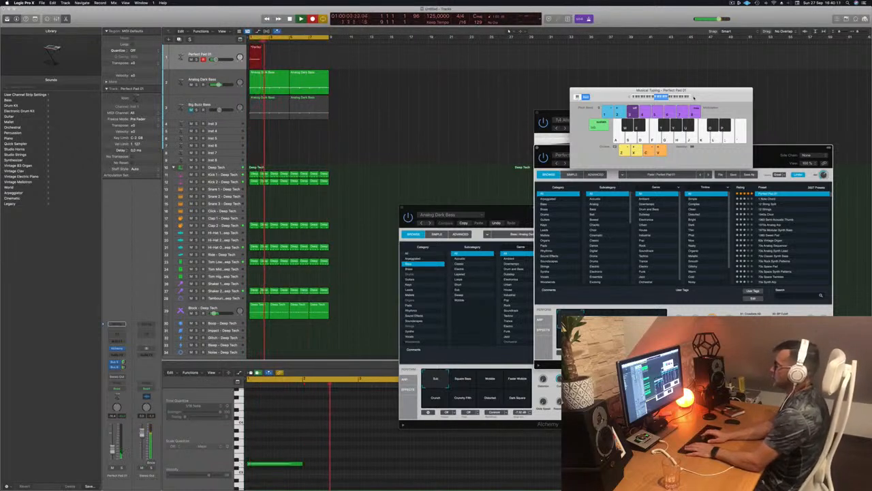
pyautogui.press('l')
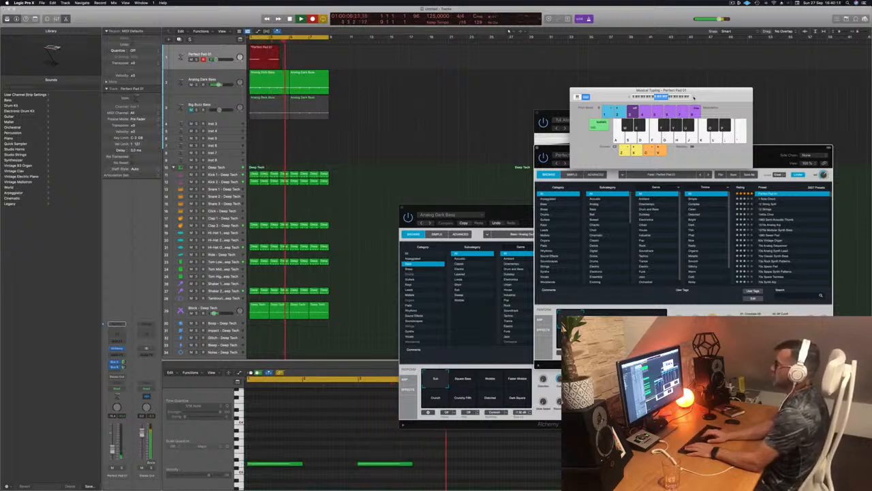
pyautogui.press('a')
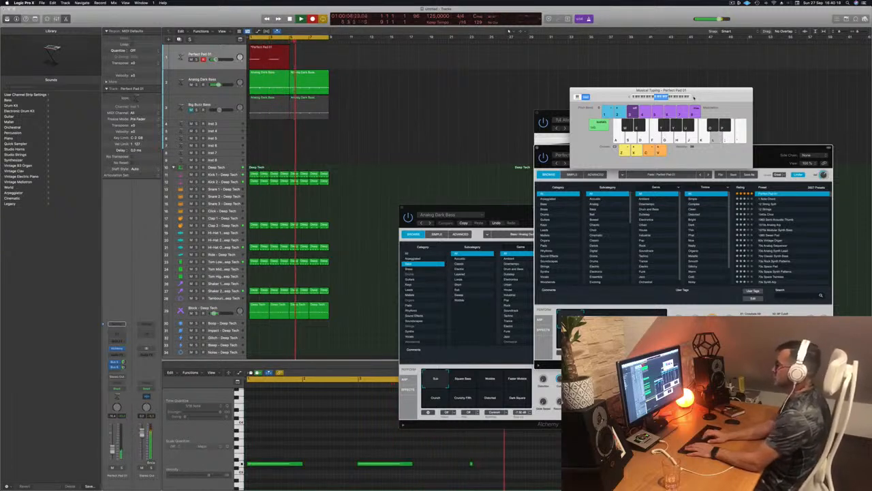
pyautogui.press('space')
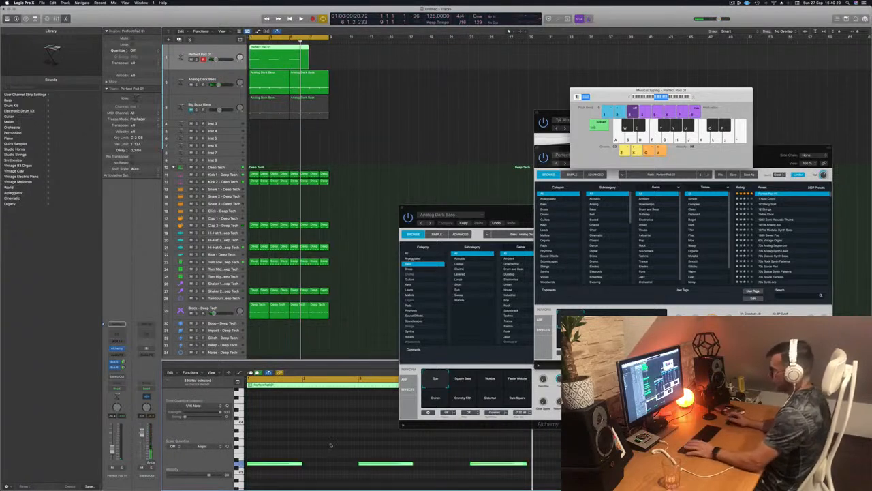
# - Cut the Perfect Pad 01 region at bar 5, delete the remainder and repeat the first part up to bar 9
pyautogui.press('Return')
pyautogui.press('space')
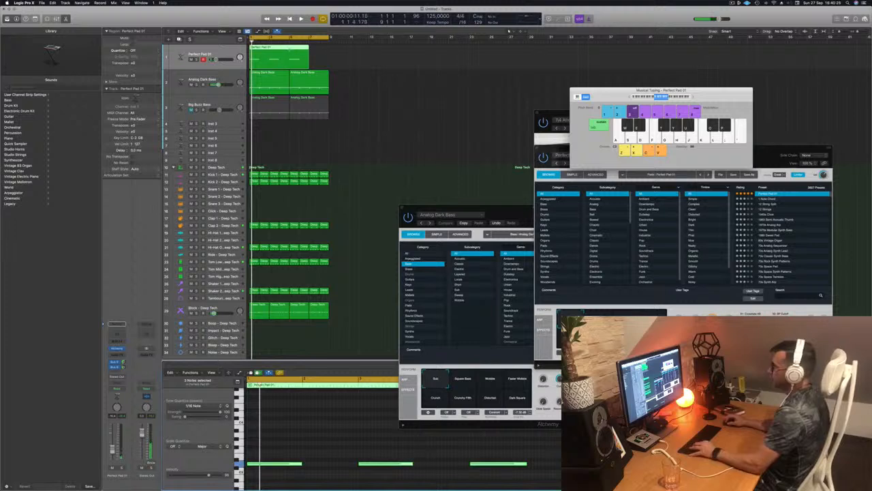
pyautogui.keyDown('super'); pyautogui.click(289, 49); pyautogui.keyUp('super')
pyautogui.press('BackSpace')
pyautogui.click(259, 49)
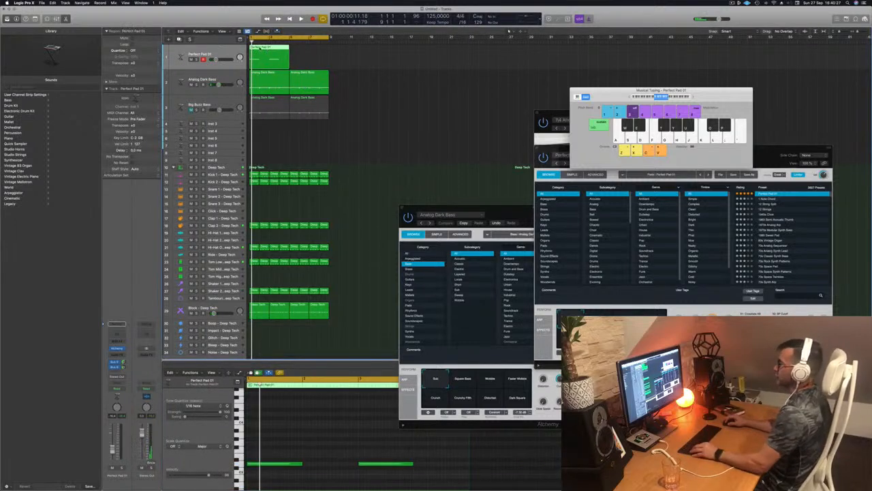
pyautogui.press('super+r')
# - Play the loop with the repeated Perfect Pad 01 regions, reselect the pad track and restart playback from the beginning
pyautogui.press('space')
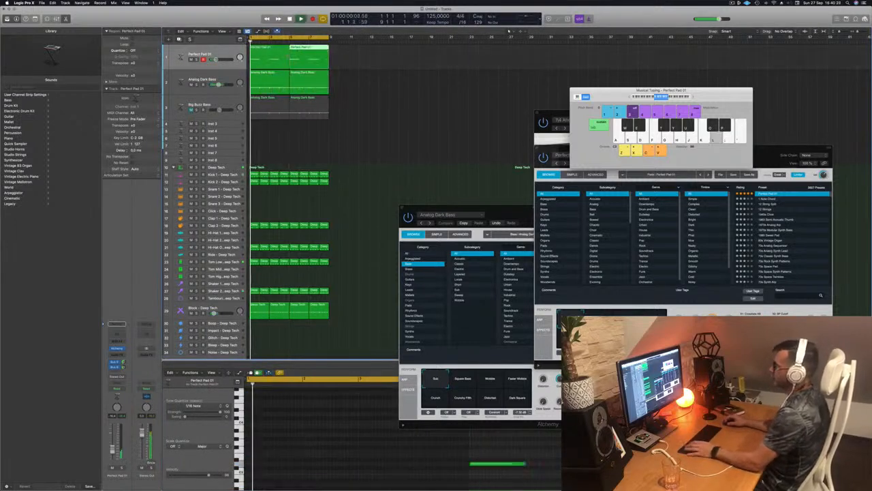
pyautogui.click(201, 54)
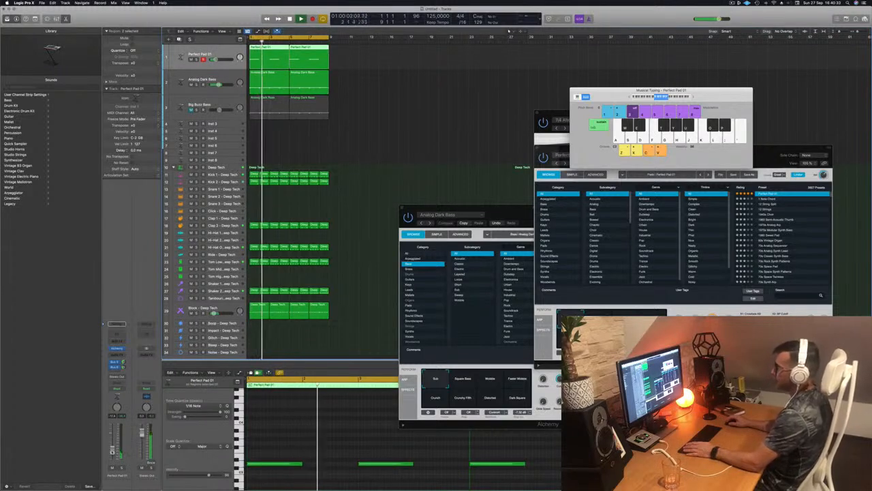
pyautogui.click(374, 178)
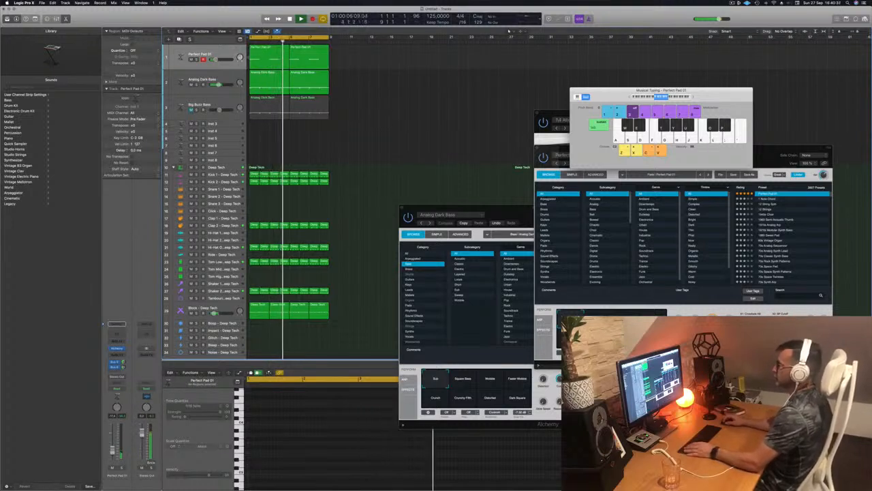
pyautogui.click(200, 54)
pyautogui.press('Return')
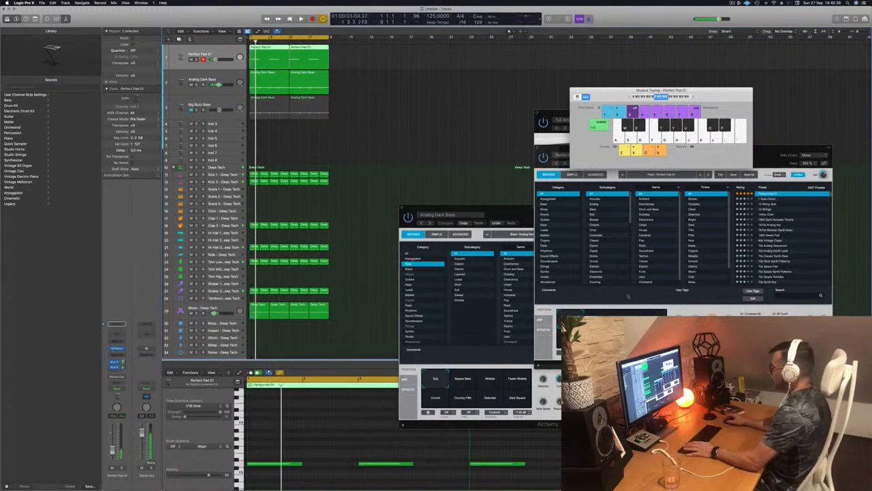
pyautogui.press('space')
# - Audition Perfect Pad 01's Alchemy snapshots, including Hollow and Gentle, return to Lush and close the instrument window
pyautogui.moveTo(791, 146); pyautogui.dragTo(699, 92)
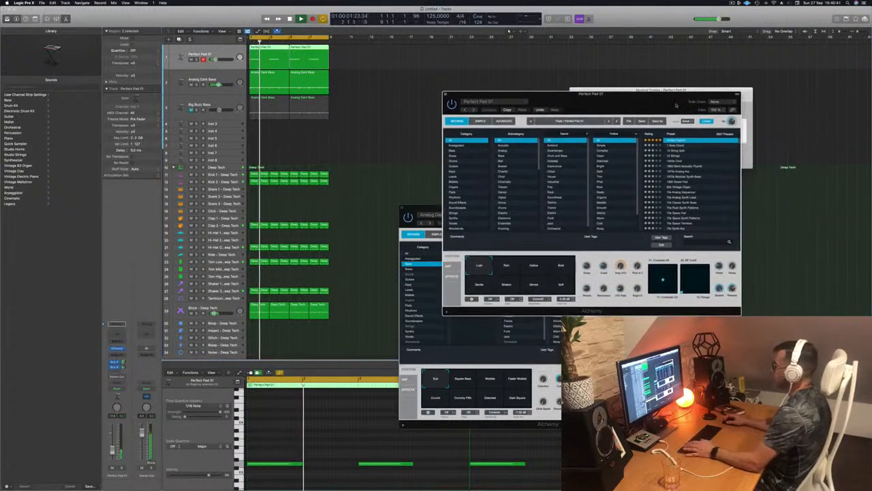
pyautogui.click(507, 266)
pyautogui.click(528, 266)
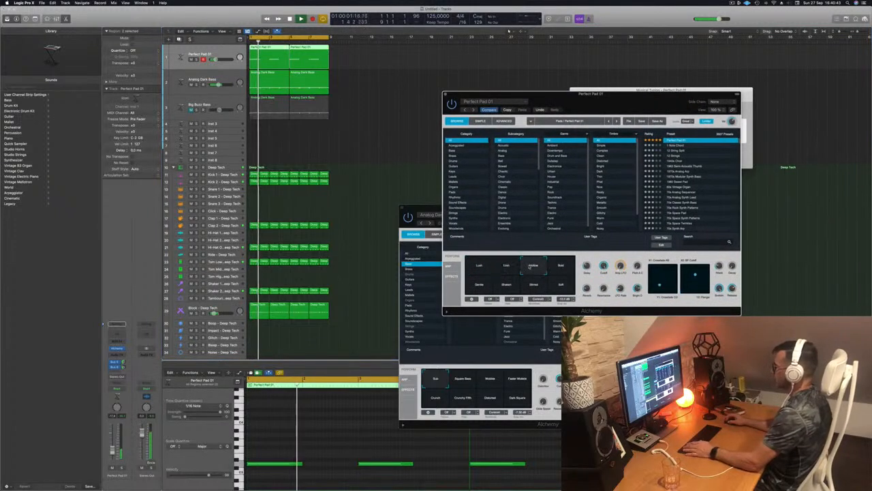
pyautogui.click(550, 266)
pyautogui.click(479, 285)
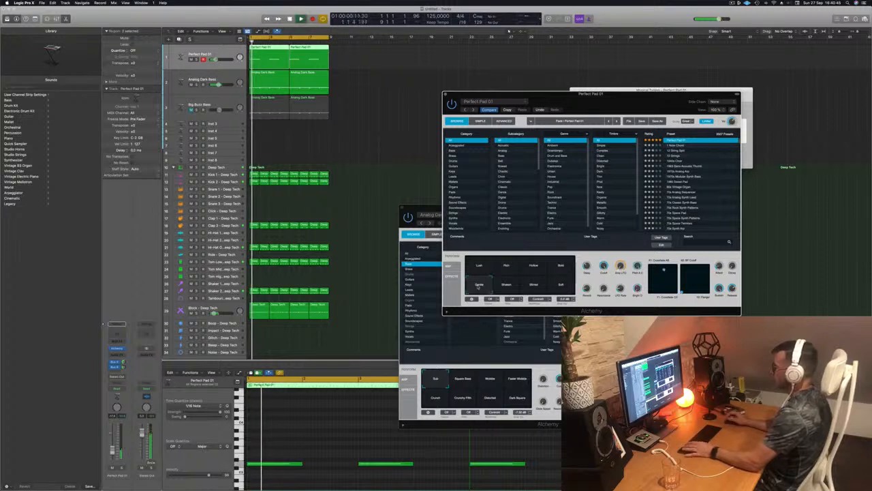
pyautogui.click(507, 267)
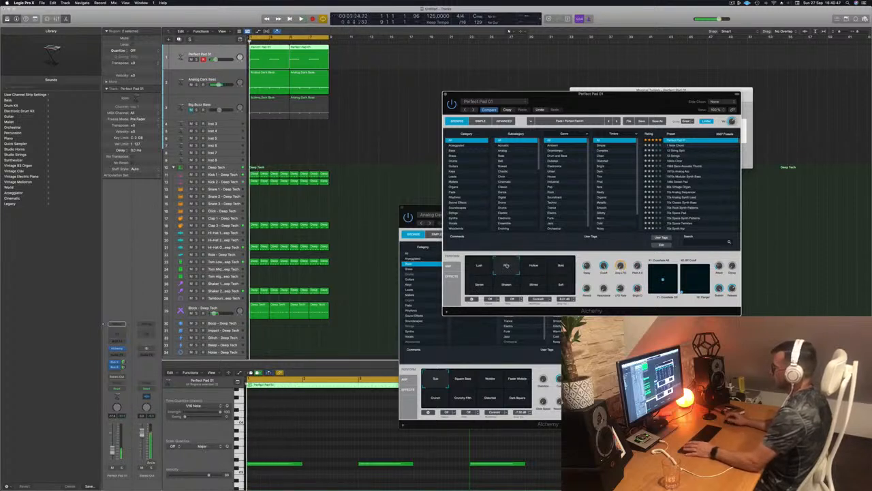
pyautogui.click(470, 267)
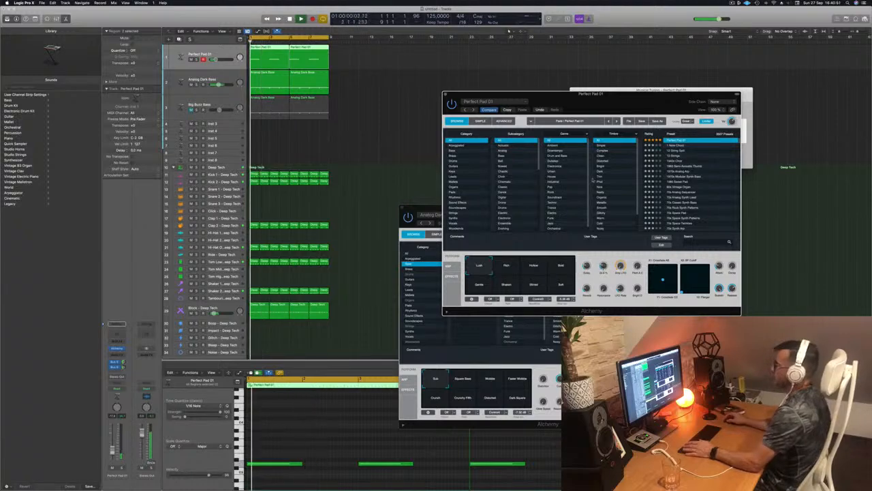
pyautogui.press('super+w')
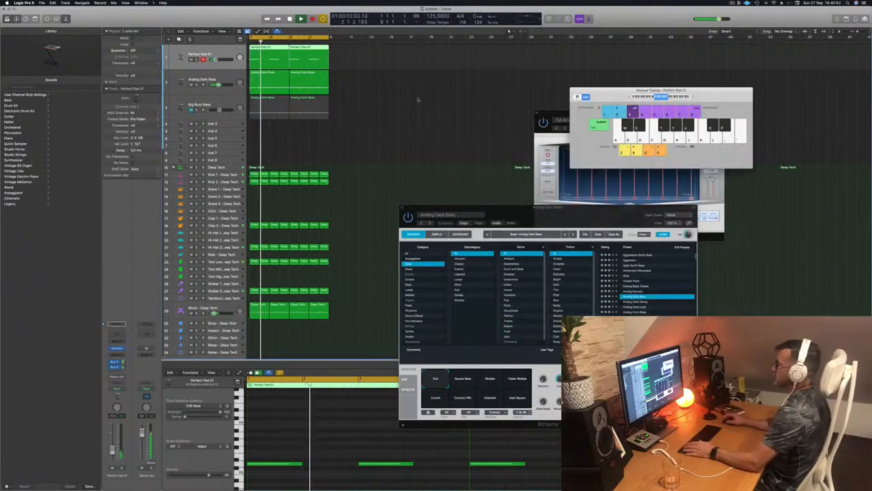
# - Copy the first Analog Dark Bass region to Inst 3 and reduce it to two short notes placed at bar 2
pyautogui.scroll(-1, 414, 120)
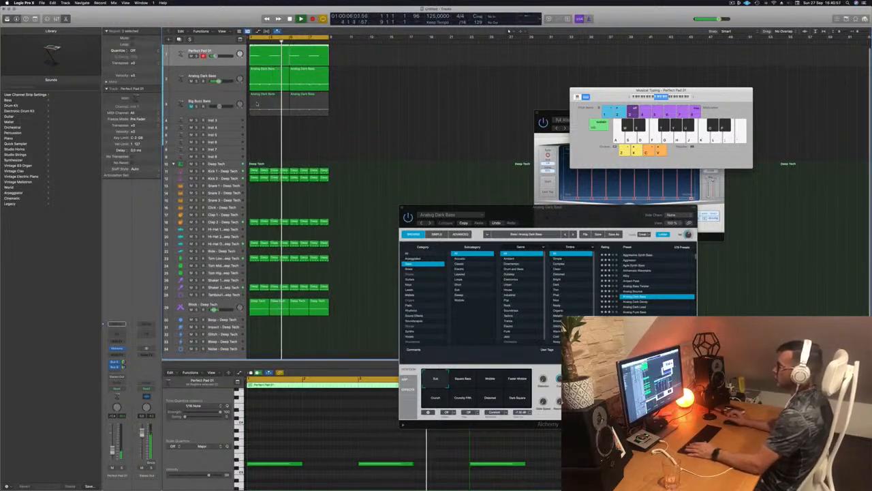
pyautogui.press('Down')
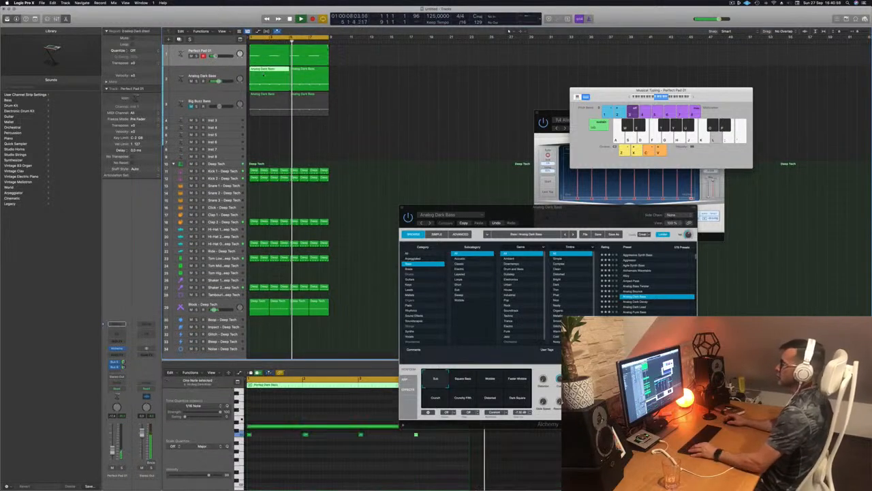
pyautogui.moveTo(263, 74); pyautogui.dragTo(263, 122)
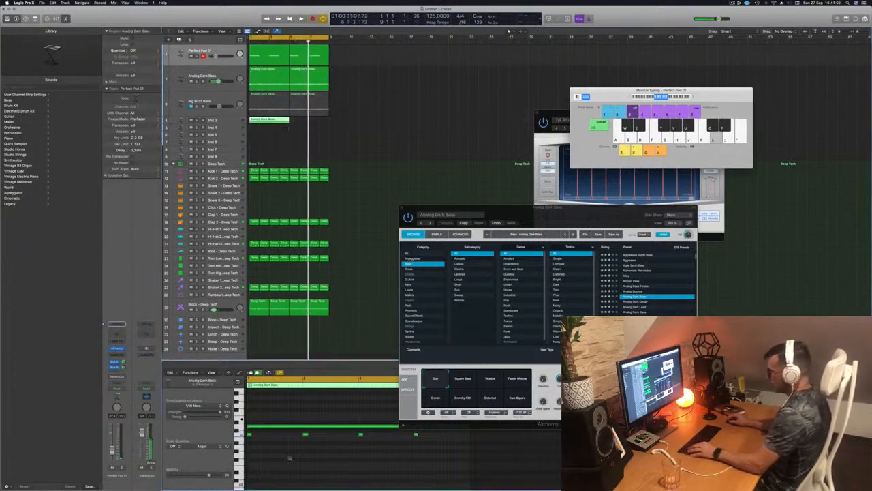
pyautogui.hscroll(-2, 376, 419)
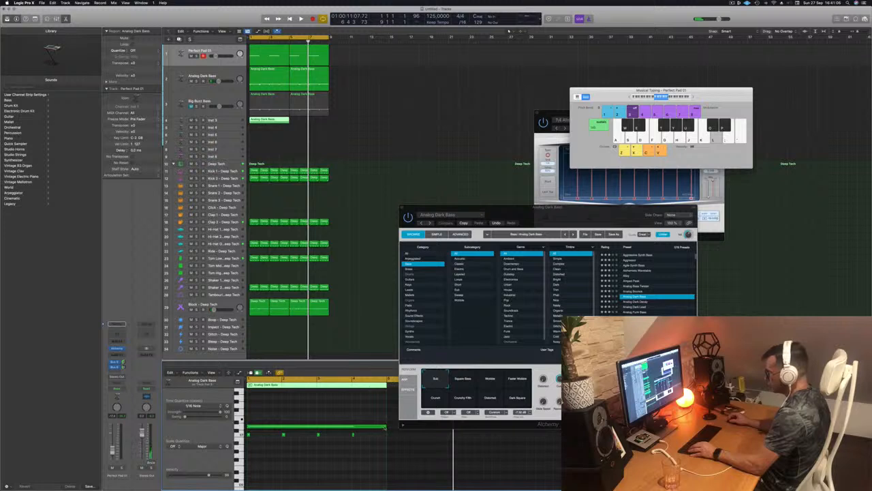
pyautogui.moveTo(381, 427); pyautogui.dragTo(380, 448)
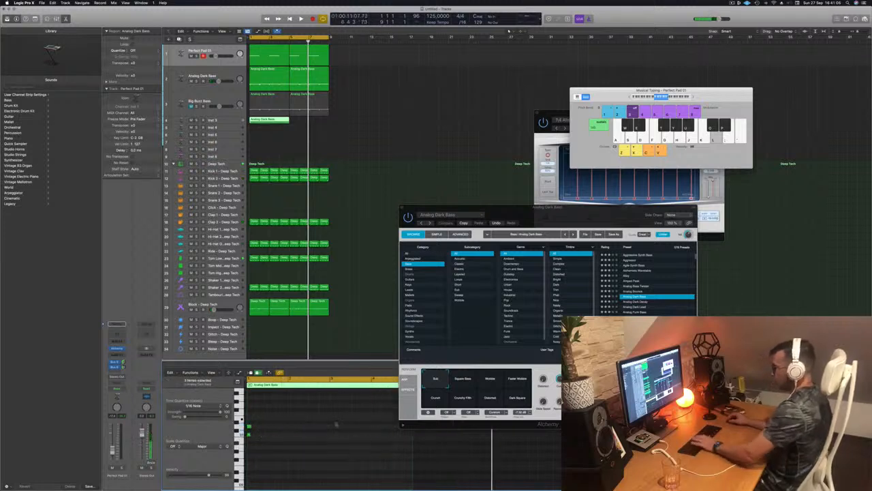
pyautogui.moveTo(258, 445); pyautogui.dragTo(245, 449)
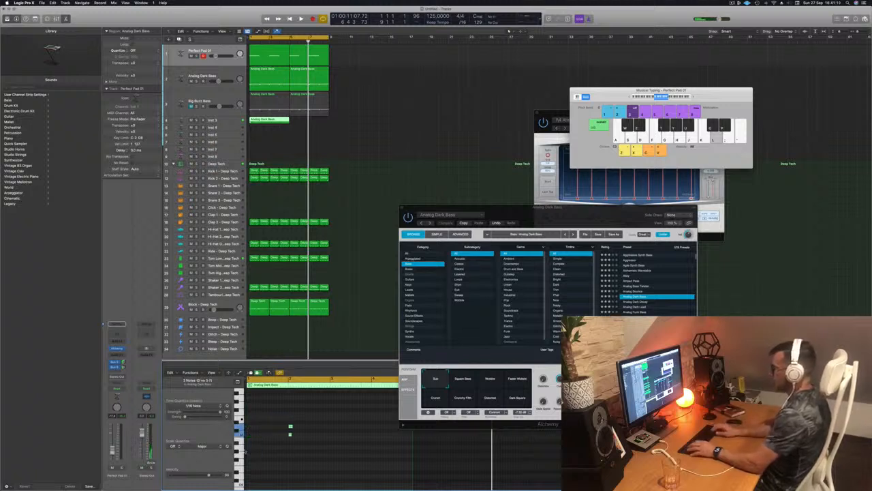
# - Select the Inst 3 track, shorten its region to two bars and repeat it up to bar 9 over the playing loop
pyautogui.press('Return')
pyautogui.press('space')
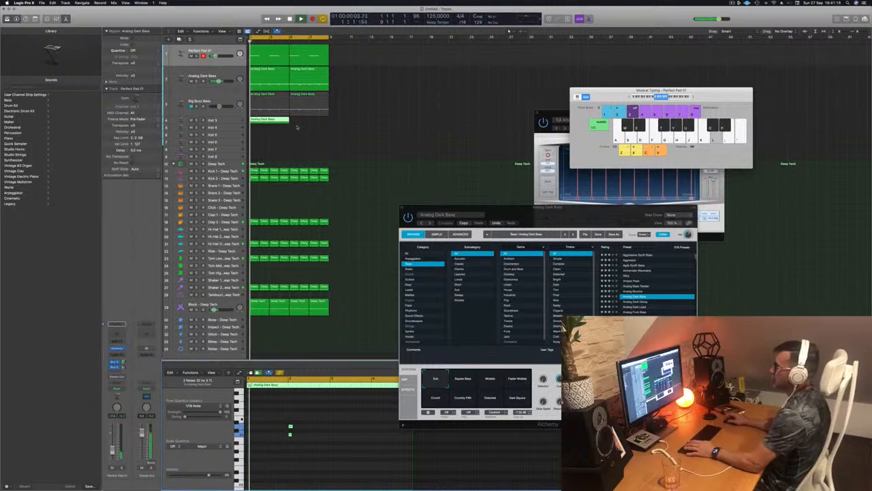
pyautogui.click(183, 120)
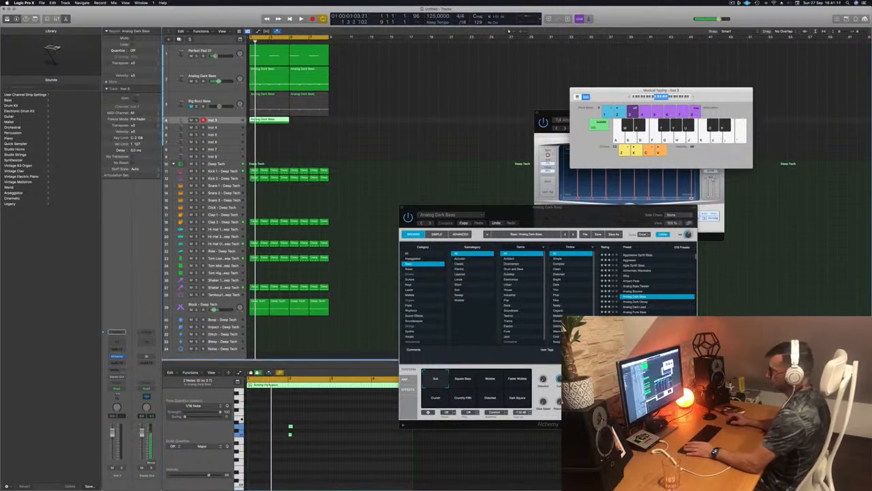
pyautogui.press('Return')
pyautogui.press('space')
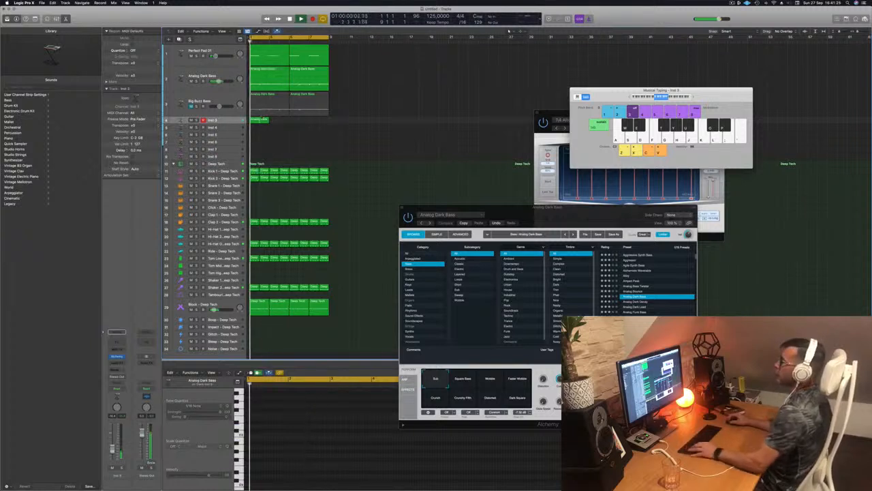
pyautogui.moveTo(260, 121); pyautogui.dragTo(300, 124)
pyautogui.press('Return')
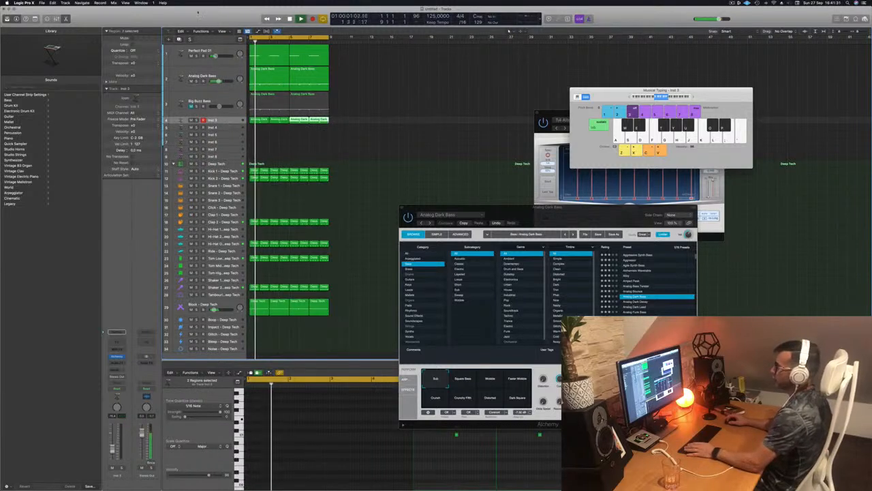
# - Show the toolbar, enlarge the Inst 3 track with Track Zoom and select all of its regions
pyautogui.press('ctrl+alt+super+t')
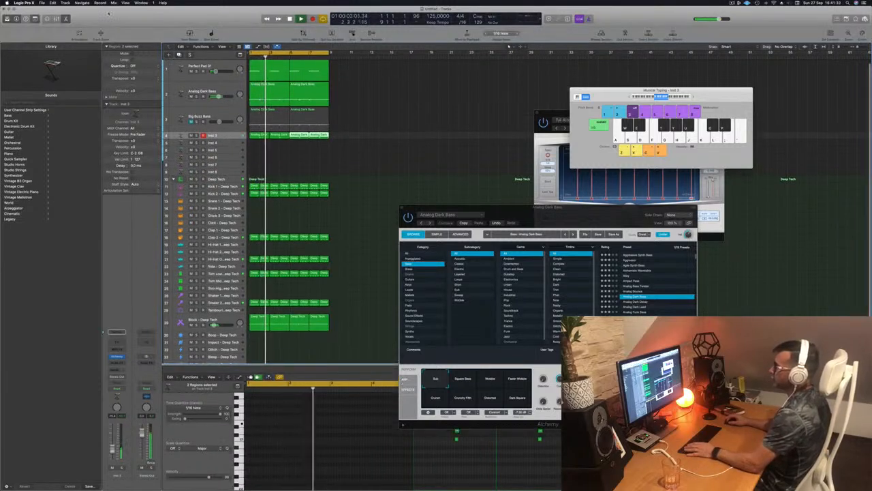
pyautogui.hotkey('ctrl', 'z')
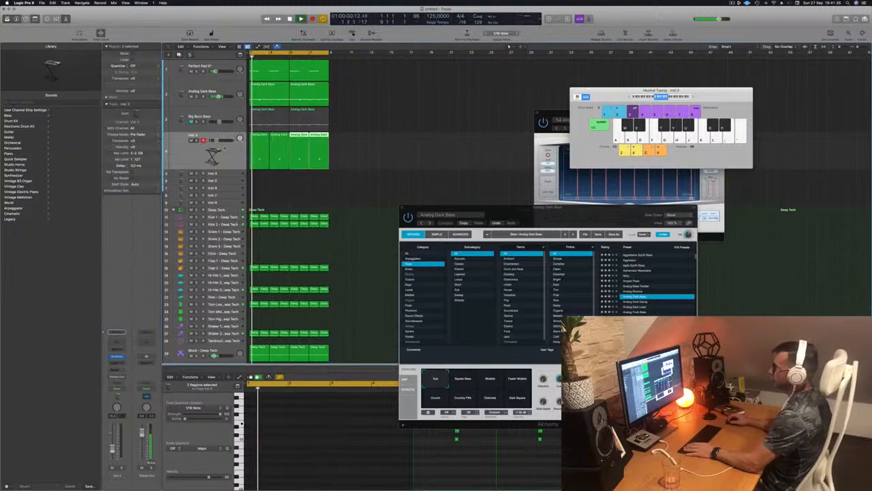
pyautogui.click(225, 148)
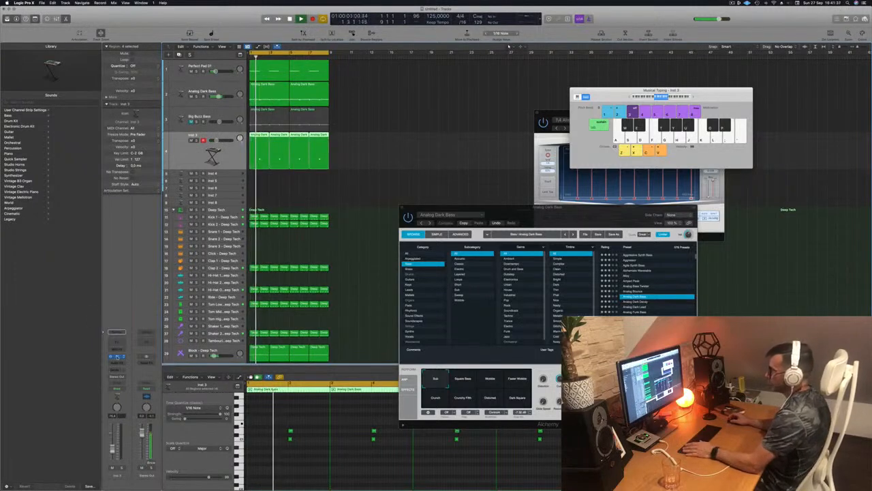
# - Open Alchemy on Inst 3, select its Motion Pad snapshot and slightly adjust the channel volume
pyautogui.click(116, 356)
pyautogui.moveTo(442, 78); pyautogui.dragTo(553, 81)
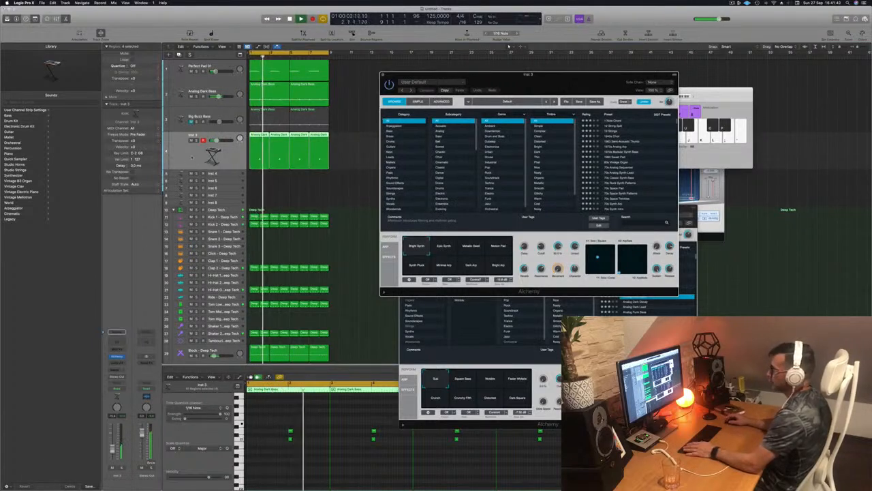
pyautogui.click(116, 356)
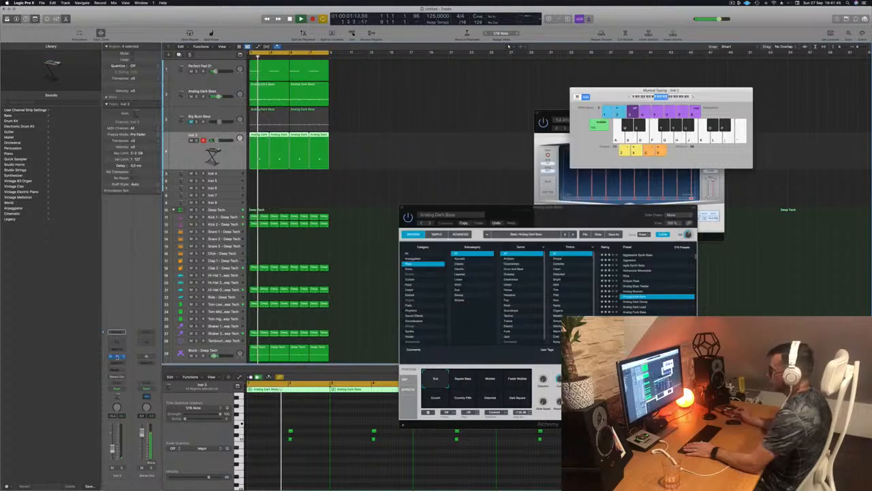
pyautogui.press('v')
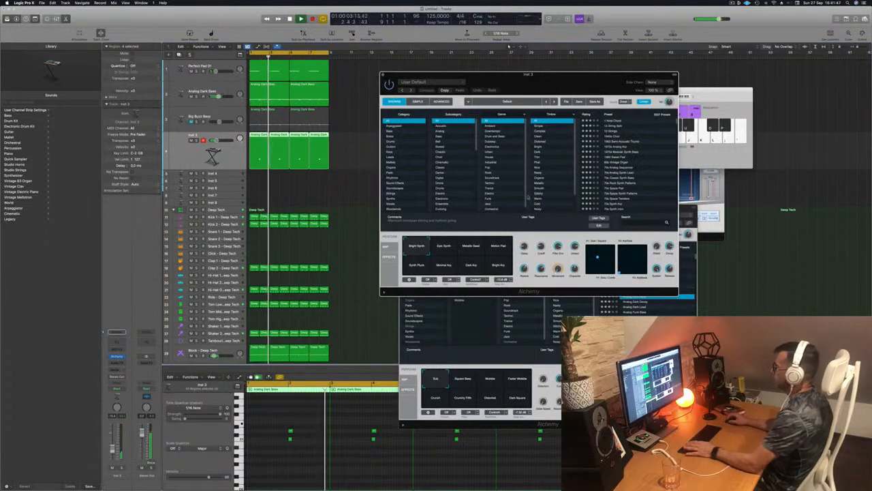
pyautogui.click(499, 248)
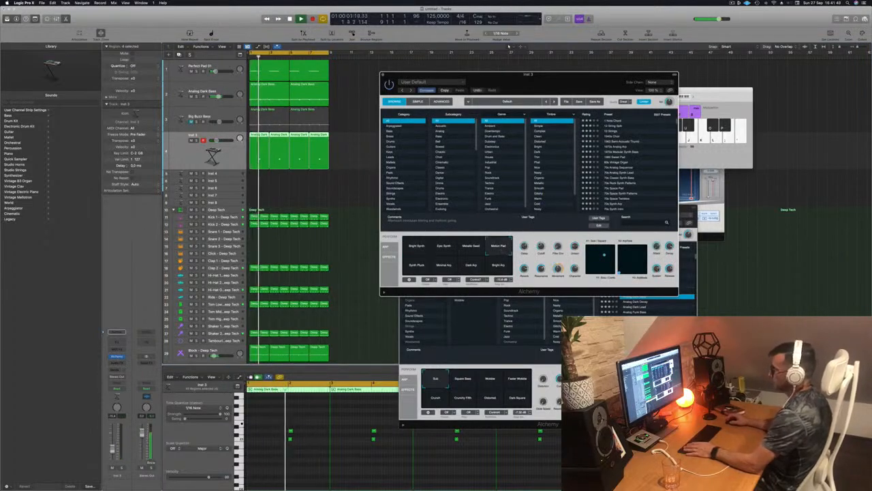
pyautogui.moveTo(113, 448); pyautogui.dragTo(114, 446)
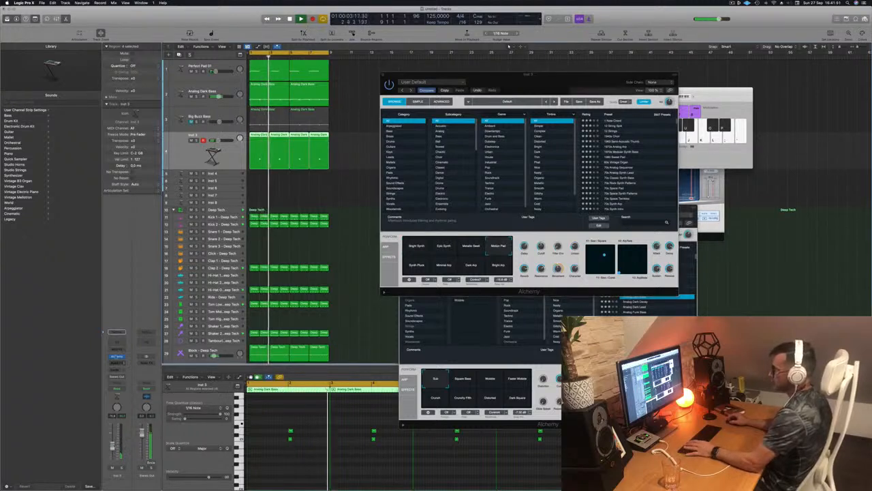
# - Add sends to Bus 5 and Bus 6 on Inst 3 and zoom out the Piano Roll horizontally
pyautogui.click(116, 370)
pyautogui.moveTo(116, 377)
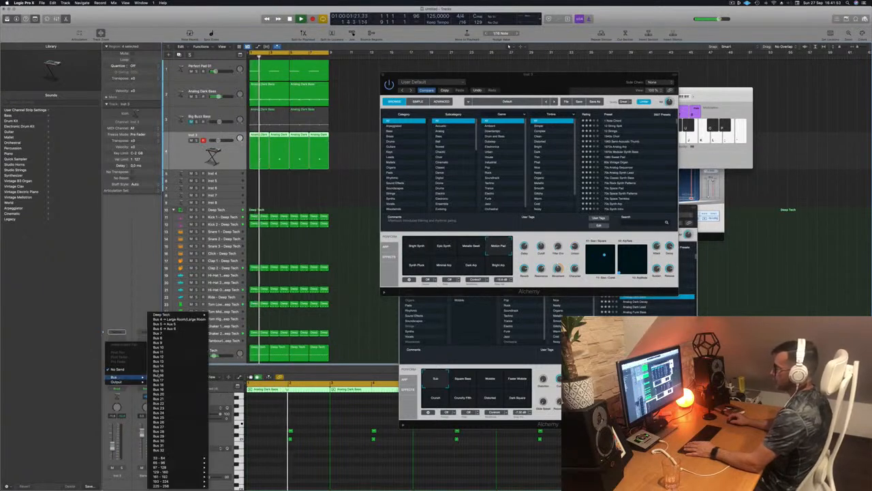
pyautogui.click(167, 325)
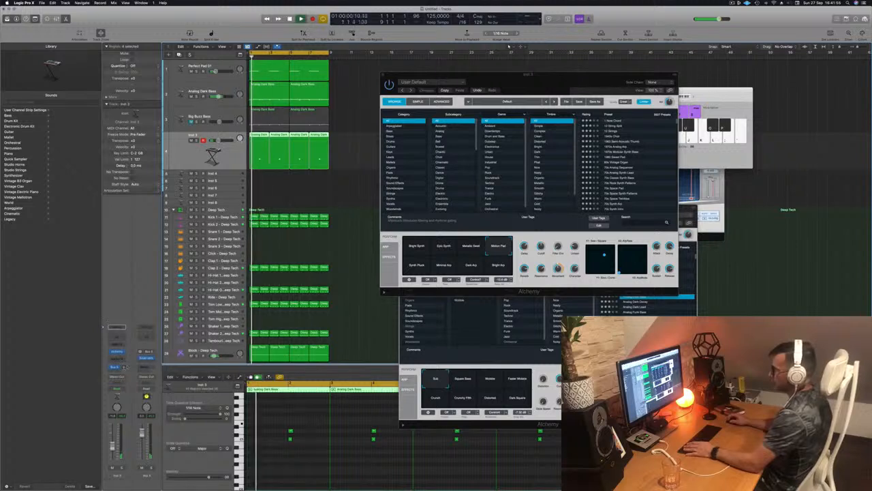
pyautogui.click(116, 368)
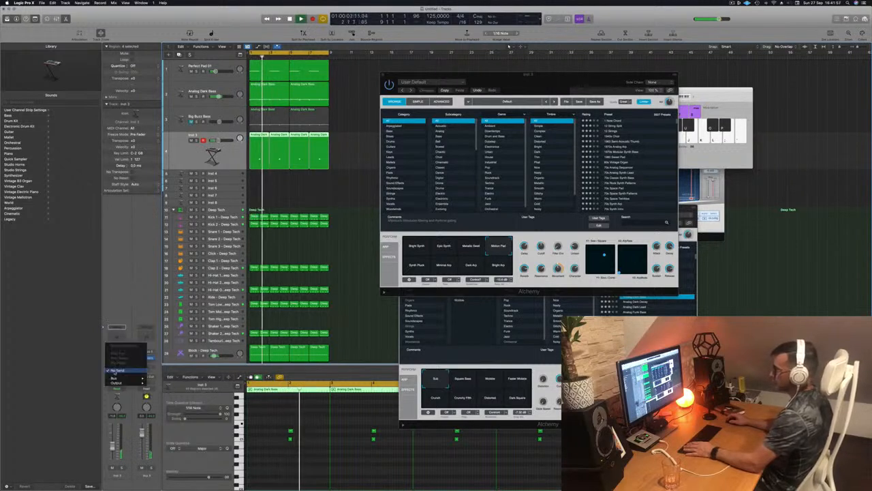
pyautogui.moveTo(117, 378)
pyautogui.click(166, 337)
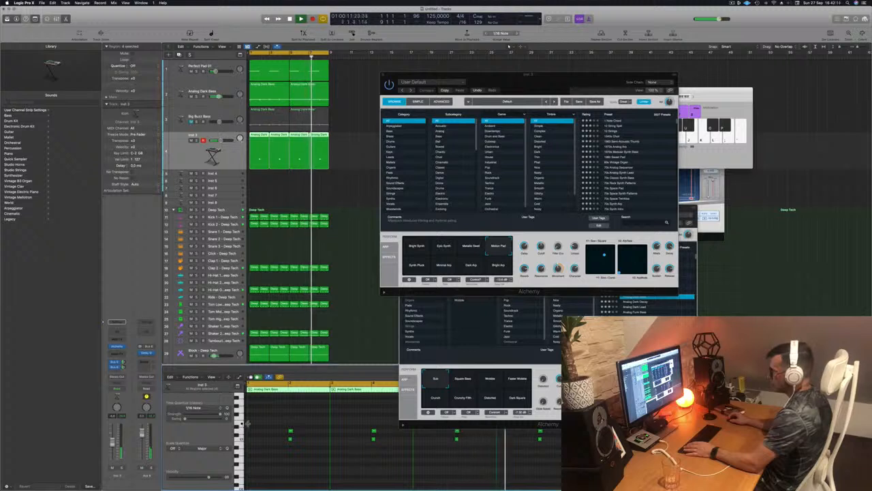
pyautogui.press('super+Left')
pyautogui.press('super+Left')
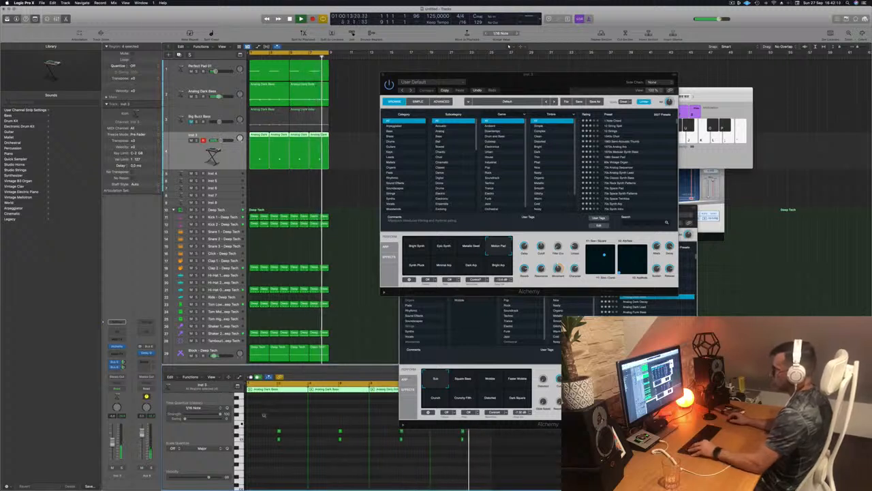
# - Try adding a higher copy of the upper stab notes on Inst 3 in the Piano Roll, and undo it
pyautogui.moveTo(324, 425); pyautogui.dragTo(414, 433)
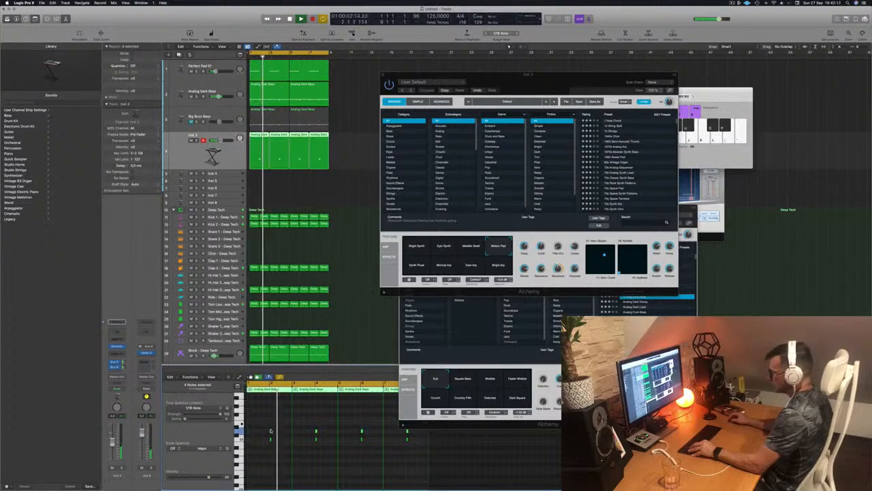
pyautogui.moveTo(269, 431); pyautogui.dragTo(271, 427)
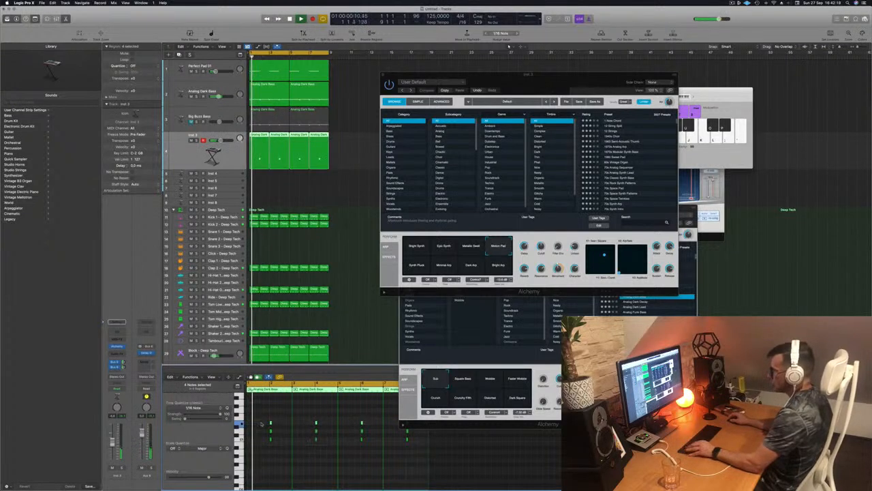
pyautogui.press('super+Right')
pyautogui.press('super+Right')
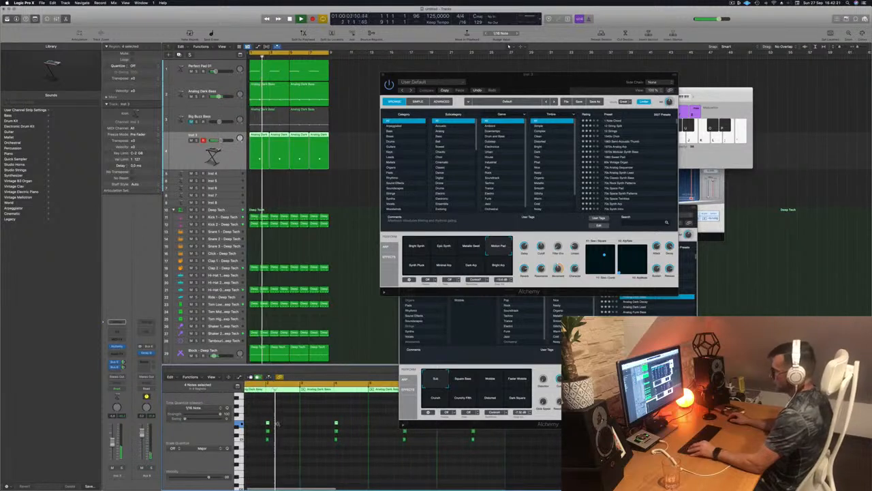
pyautogui.scroll(-2, 266, 423)
pyautogui.scroll(-1, 267, 423)
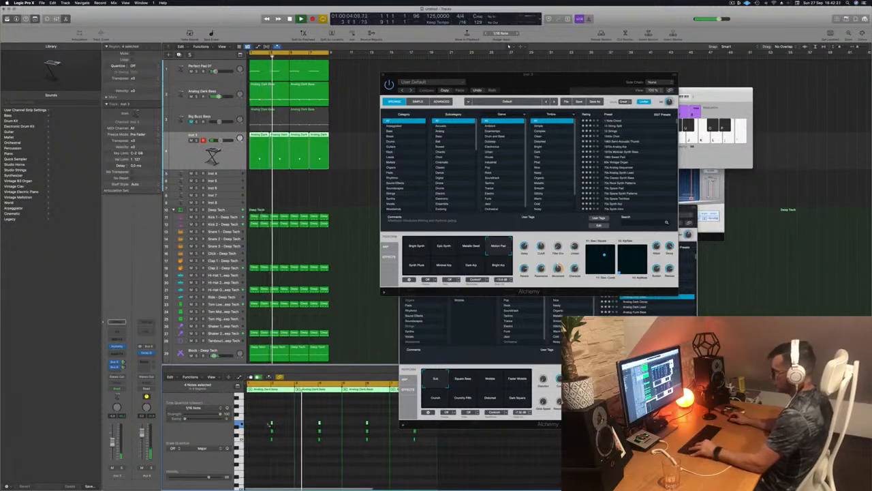
pyautogui.press('super+z')
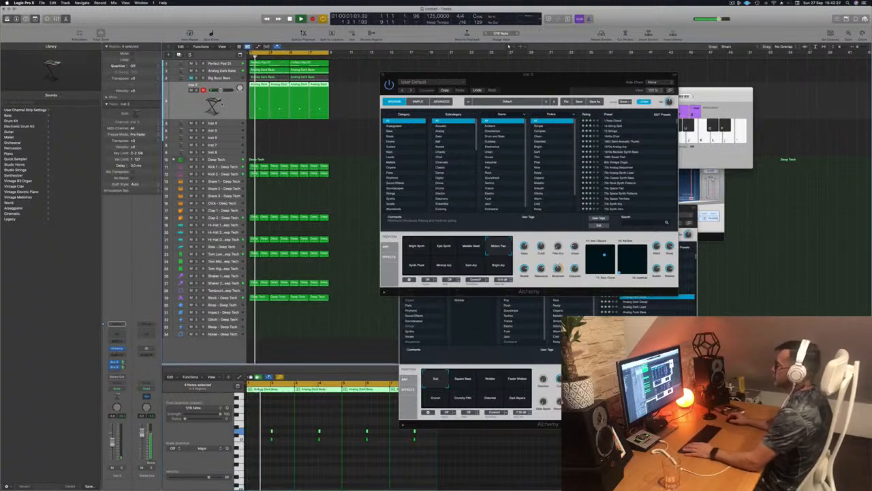
# - Audition the Bright Arp and Synth Pluck snapshots in Inst 3's Alchemy during playback
pyautogui.click(499, 267)
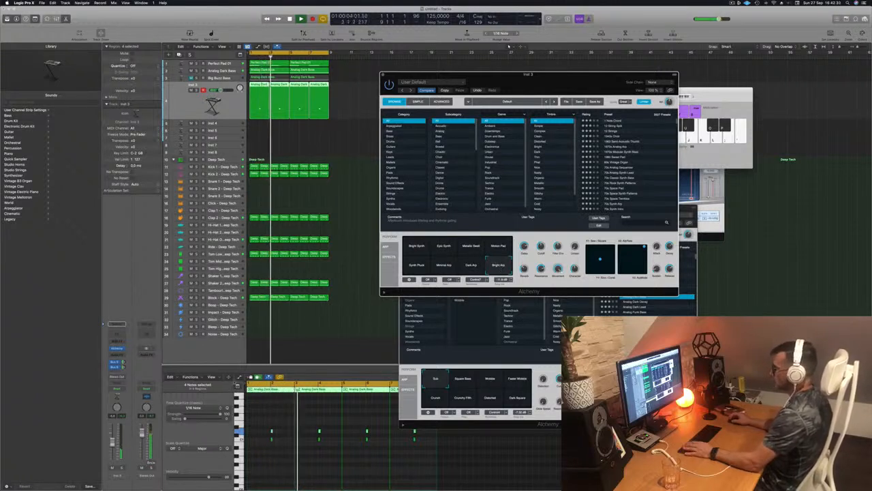
pyautogui.click(459, 299)
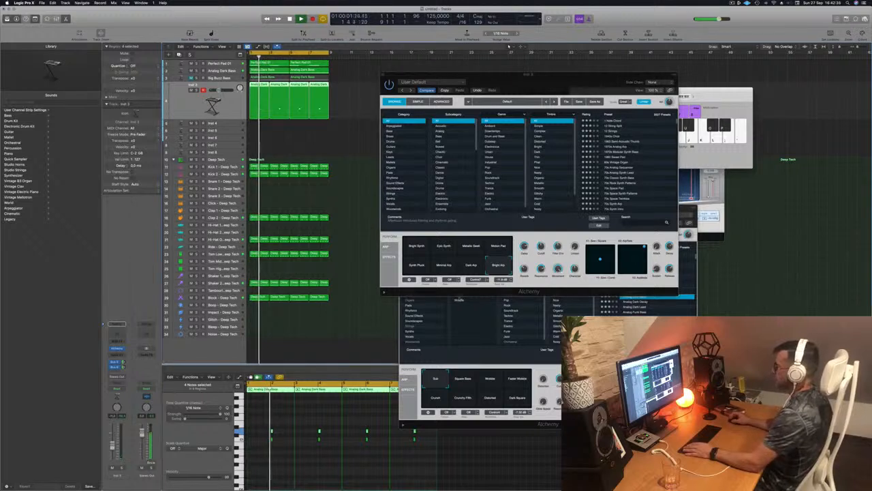
pyautogui.click(416, 265)
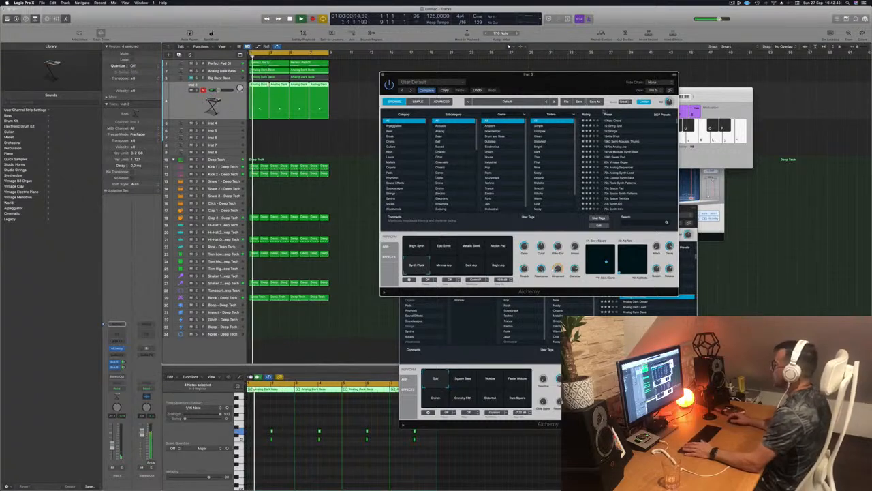
# - Try the Alchemy presets 1 Note Chord and 12 String Split on the stab track
pyautogui.click(617, 120)
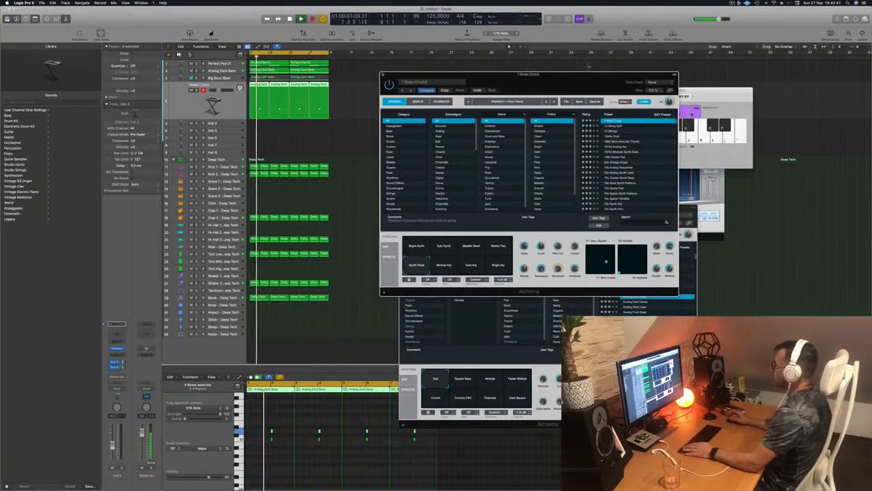
pyautogui.moveTo(586, 83); pyautogui.dragTo(570, 74)
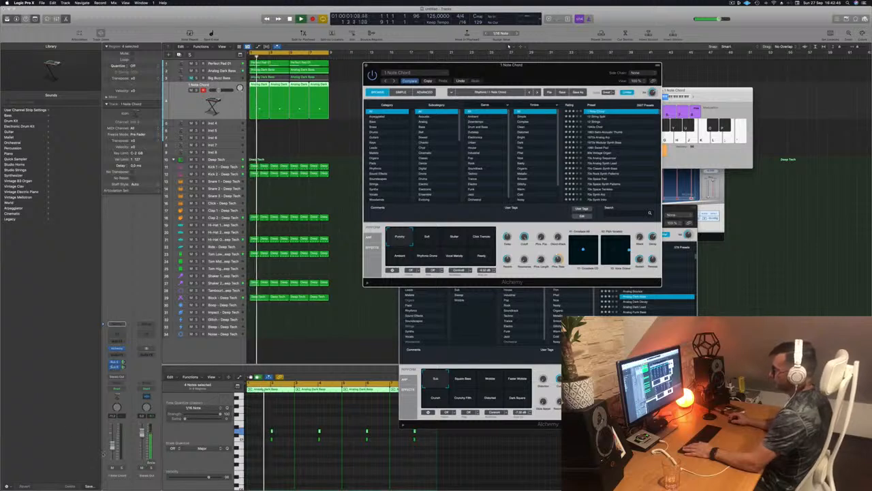
pyautogui.click(123, 363)
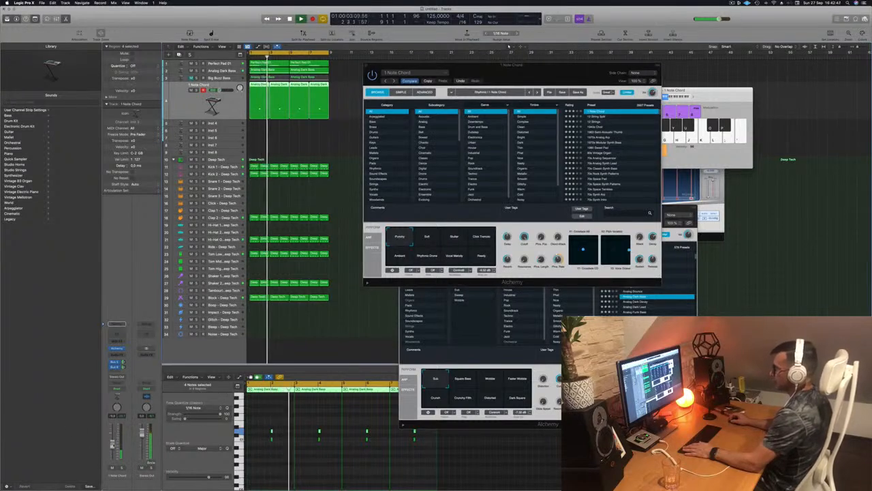
pyautogui.click(598, 117)
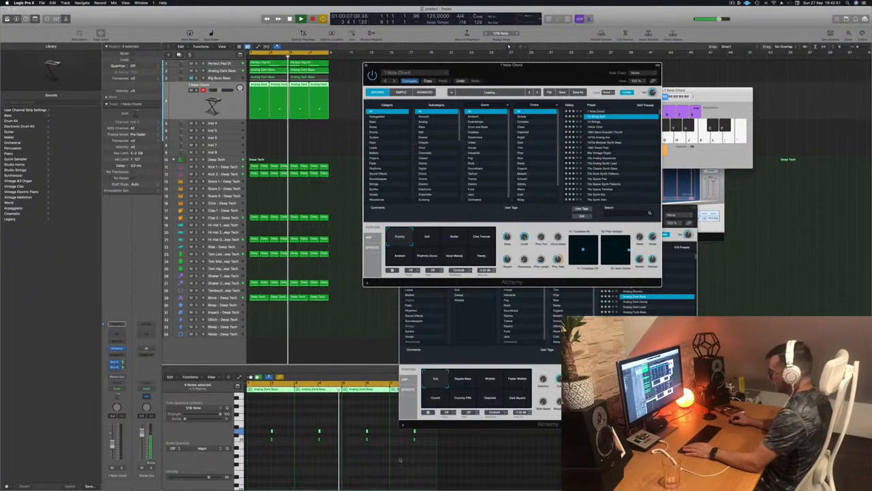
# - Select all the stab notes in the Piano Roll, lengthen them and move the Alchemy window slightly aside
pyautogui.click(367, 452)
pyautogui.moveTo(264, 420); pyautogui.dragTo(418, 440)
pyautogui.moveTo(558, 66)
pyautogui.mouseDown()
pyautogui.moveTo(601, 69)
pyautogui.moveTo(543, 66)
pyautogui.mouseUp()
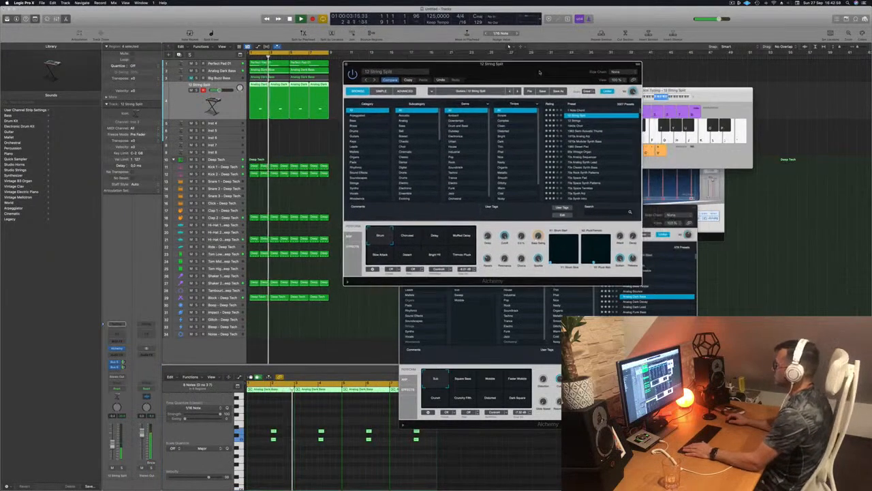
# - Load the 1963 Semi-Acoustic Thumb preset in Alchemy and audition the stab track soloed, ending with solo off
pyautogui.click(587, 132)
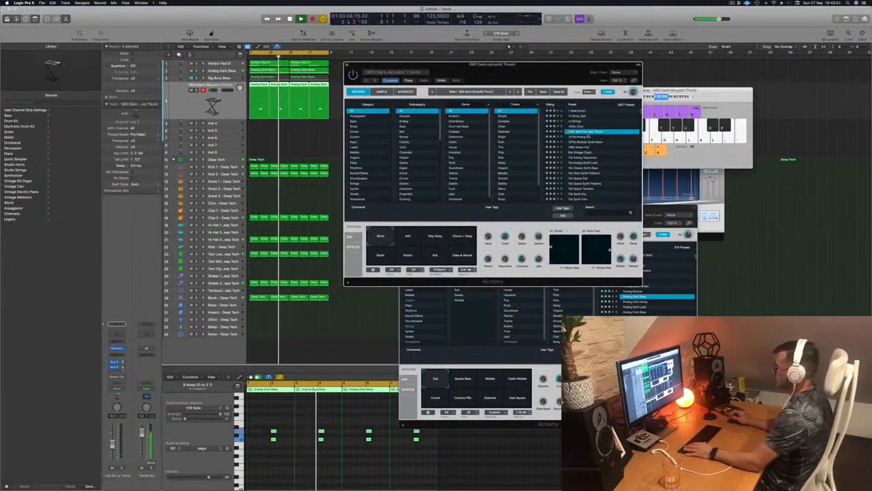
pyautogui.moveTo(517, 65); pyautogui.dragTo(573, 60)
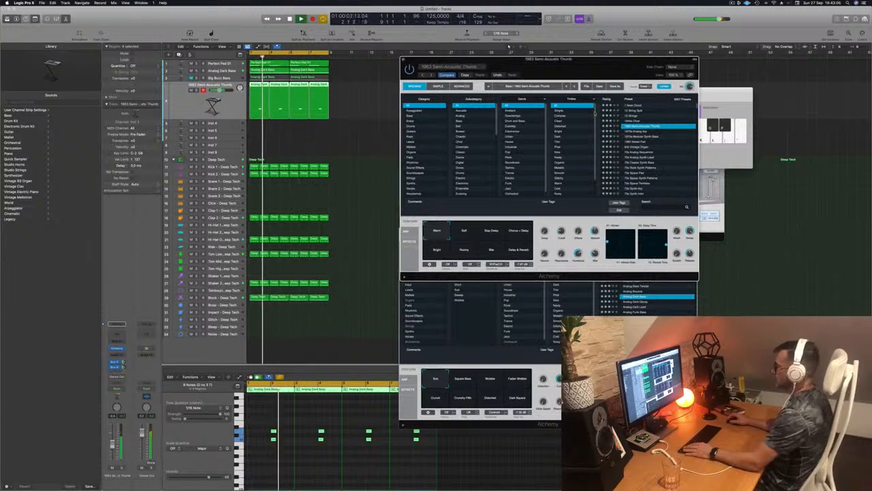
pyautogui.press('s')
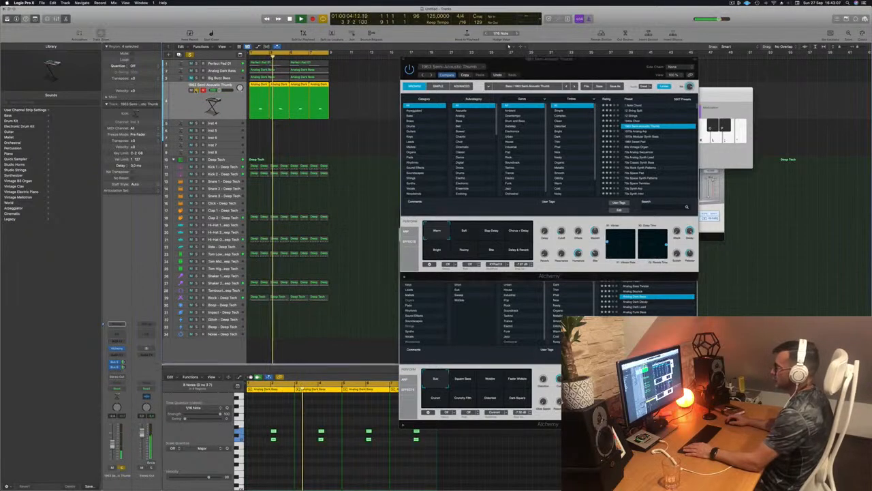
pyautogui.press('s')
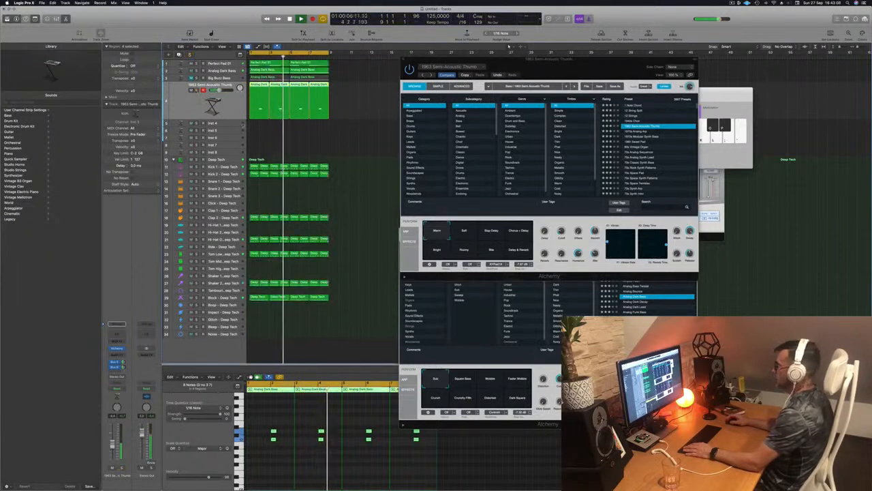
# - Load the 1970s Modular Synth Bass preset and transpose all the stab notes up one octave
pyautogui.click(639, 136)
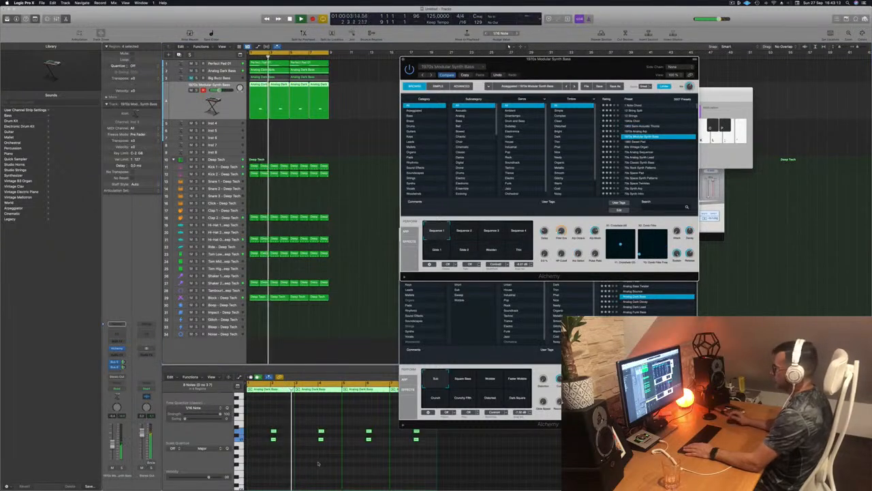
pyautogui.click(317, 464)
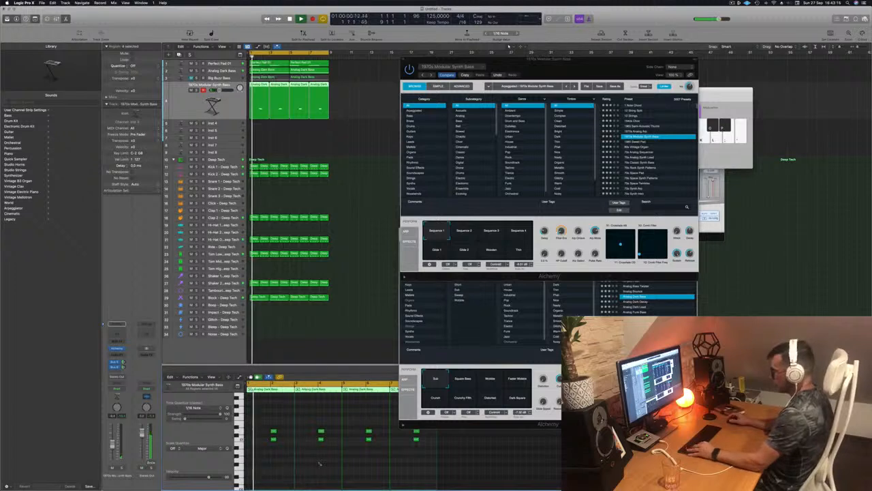
pyautogui.press('super+a')
pyautogui.hotkey('alt', 'shift', 'Up')
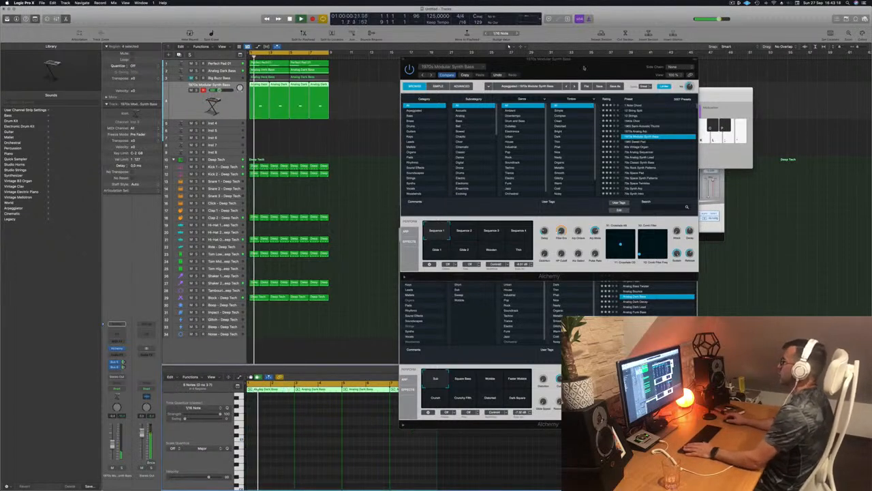
# - Select the Glide 2 snapshot of 1970s Modular Synth Bass and restart playback to hear it
pyautogui.moveTo(584, 67); pyautogui.dragTo(557, 68)
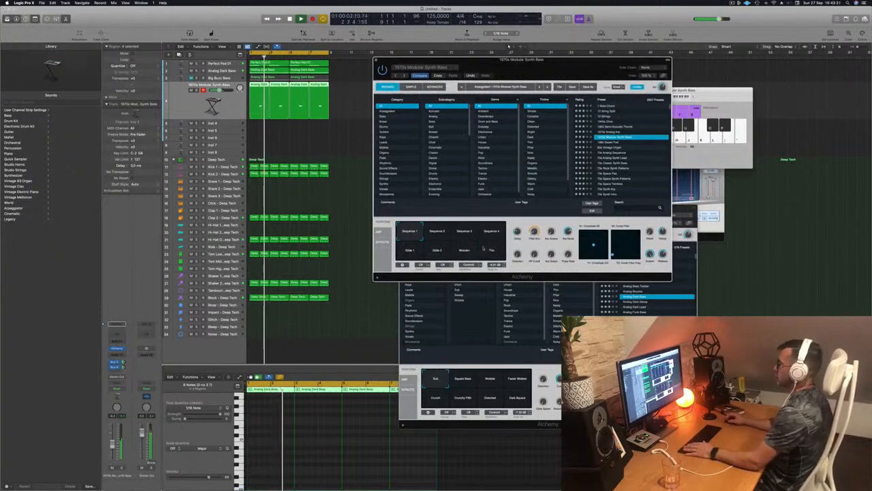
pyautogui.click(436, 253)
pyautogui.press('space')
pyautogui.press('space')
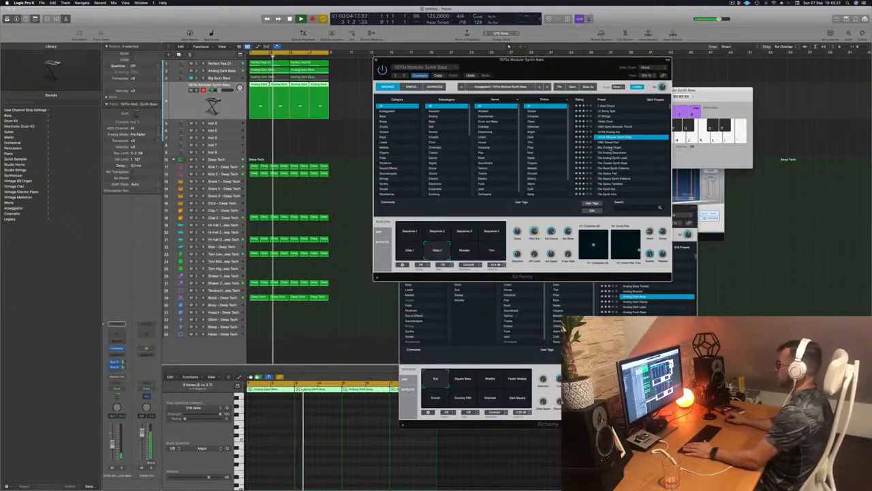
# - Audition 60s Vintage Organ, load the 70s Analog Sequencer preset instead and move the Alchemy window clear of the regions
pyautogui.click(611, 147)
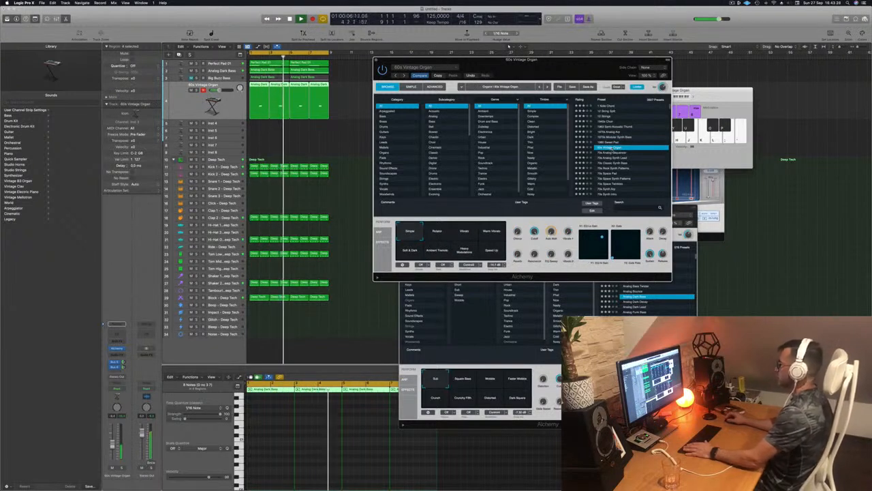
pyautogui.click(613, 152)
pyautogui.press('space')
pyautogui.press('space')
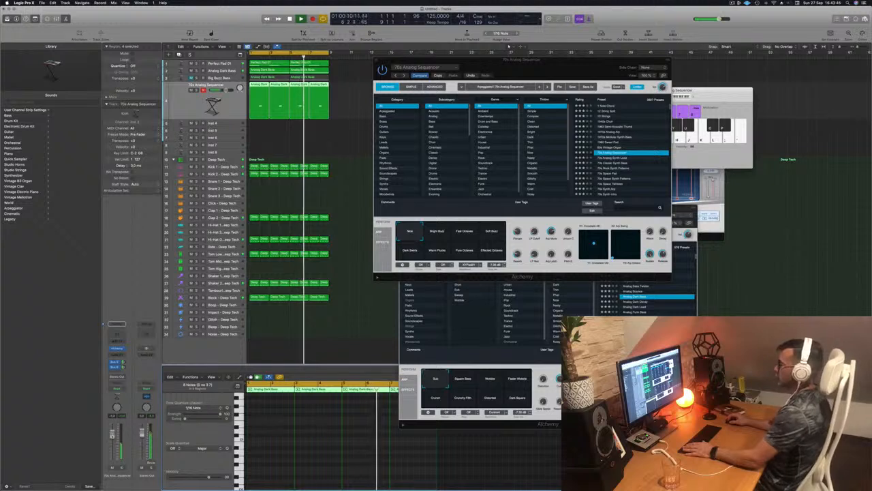
pyautogui.moveTo(528, 71); pyautogui.dragTo(630, 73)
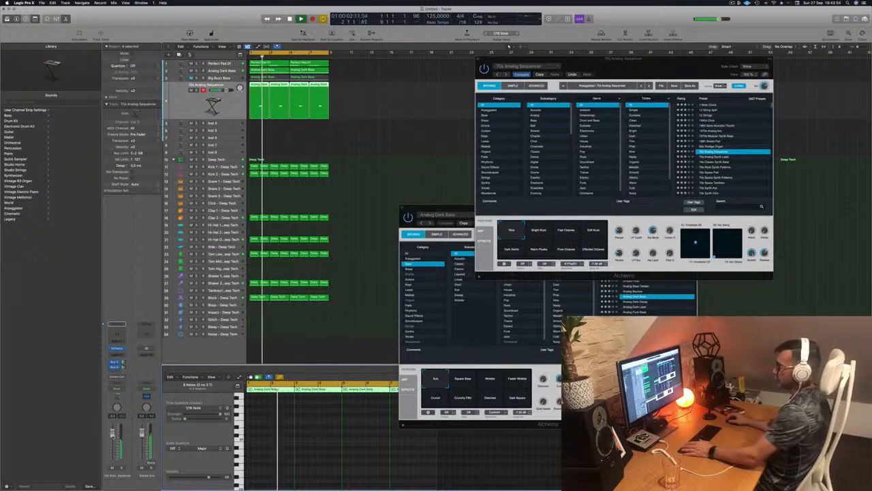
# - Duplicate the Analog Dark Bass track and copy its first region onto the new track
pyautogui.click(405, 117)
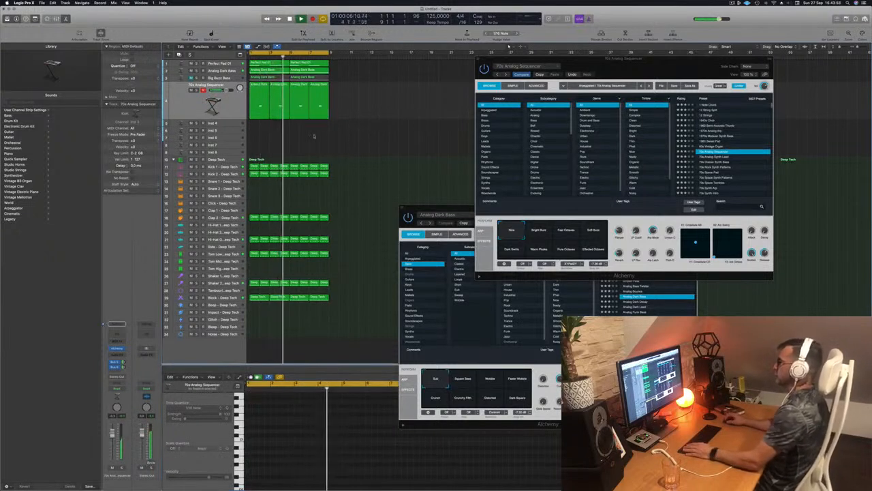
pyautogui.click(213, 102)
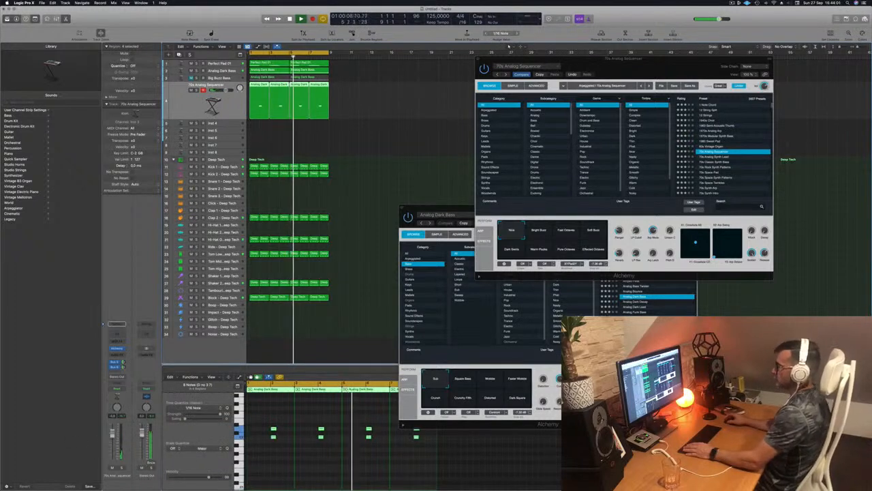
pyautogui.click(225, 72)
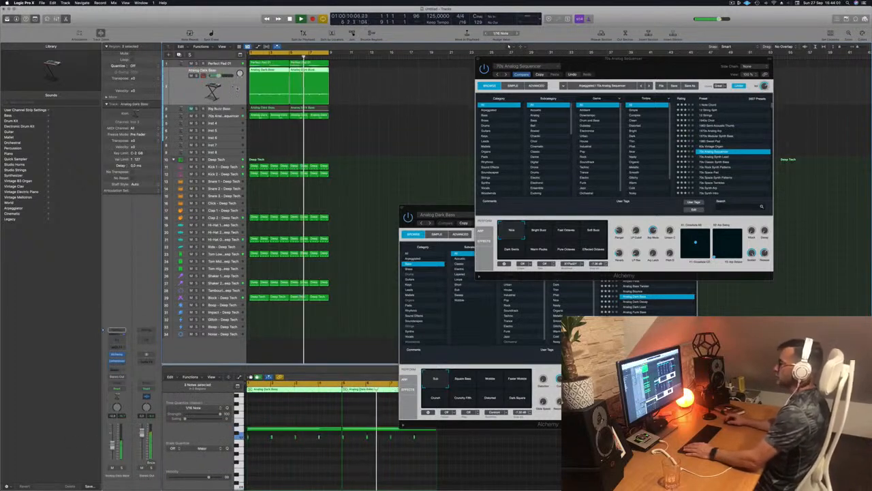
pyautogui.click(395, 179)
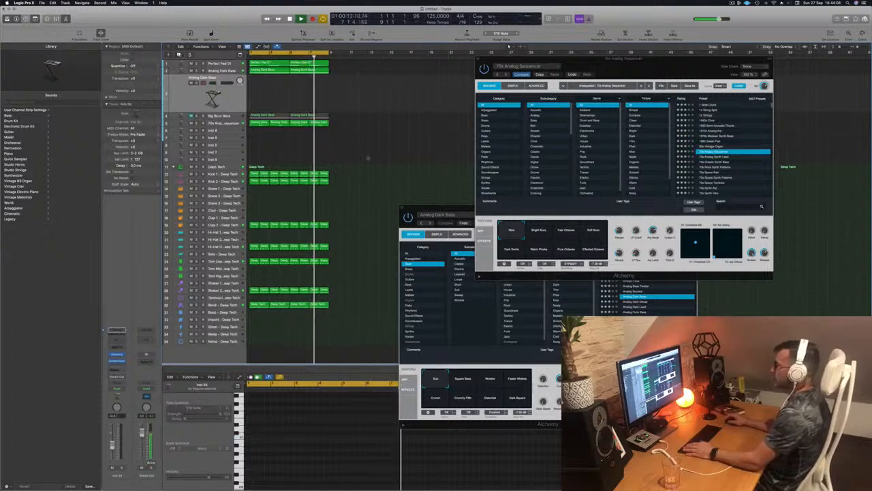
pyautogui.click(262, 69)
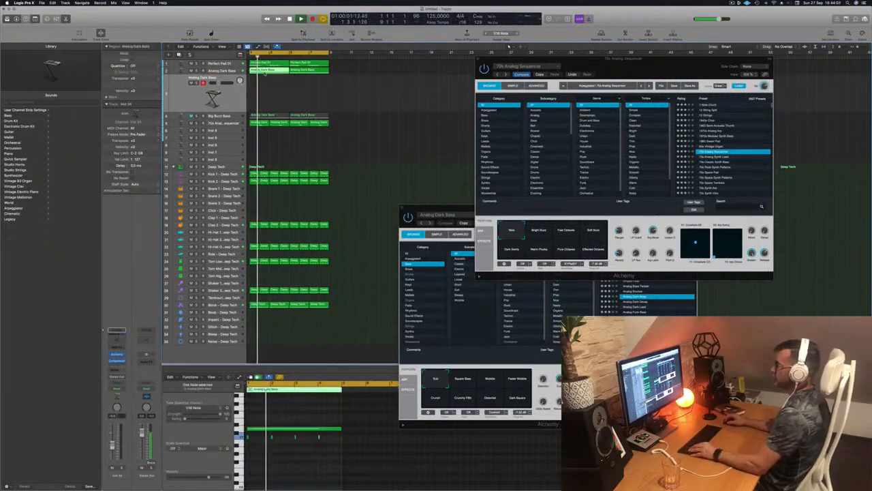
pyautogui.moveTo(263, 69); pyautogui.dragTo(266, 88)
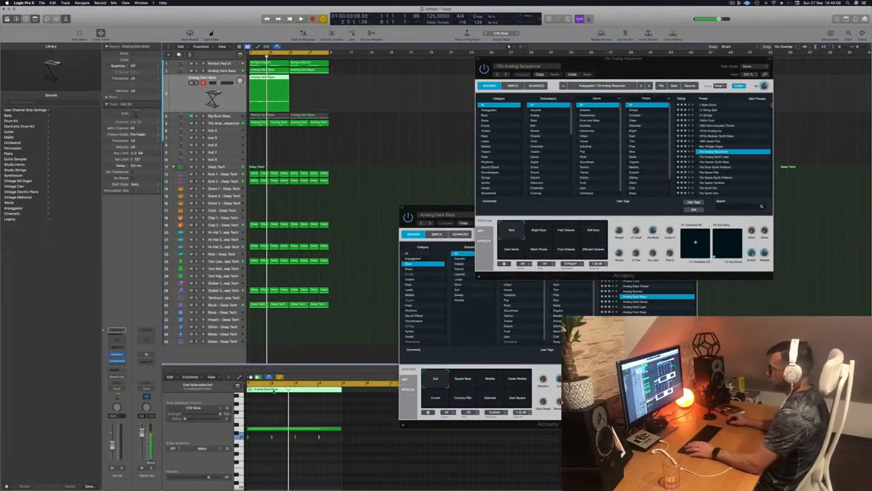
# - Delete the long sustained note from the copied bass region, duplicate the region to bar 5 and play the loop
pyautogui.moveTo(280, 415); pyautogui.dragTo(283, 432)
pyautogui.press('Delete')
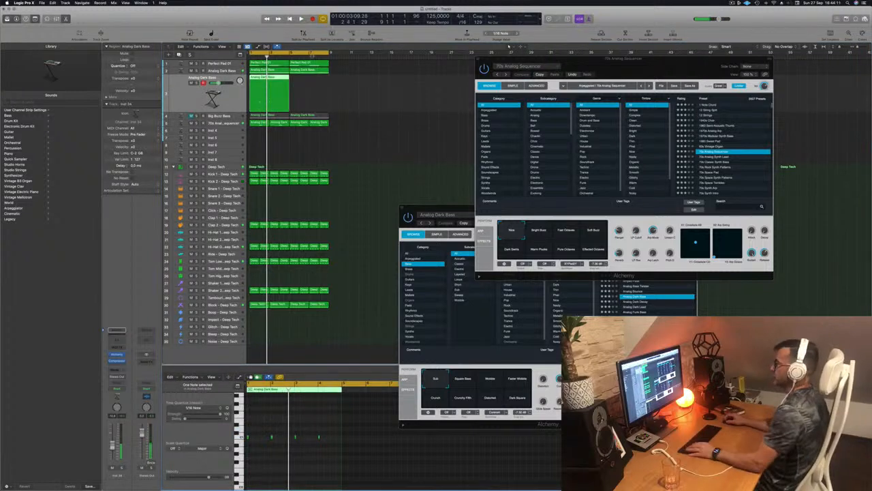
pyautogui.moveTo(266, 81); pyautogui.dragTo(309, 85)
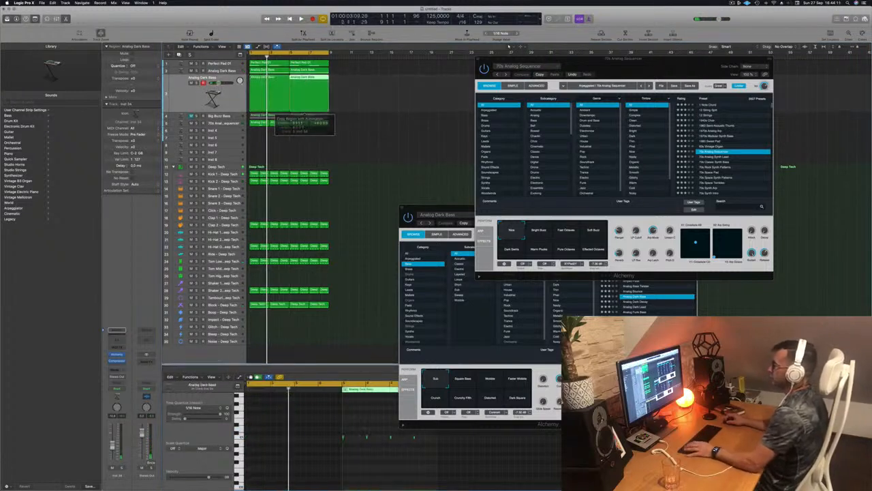
pyautogui.press('space')
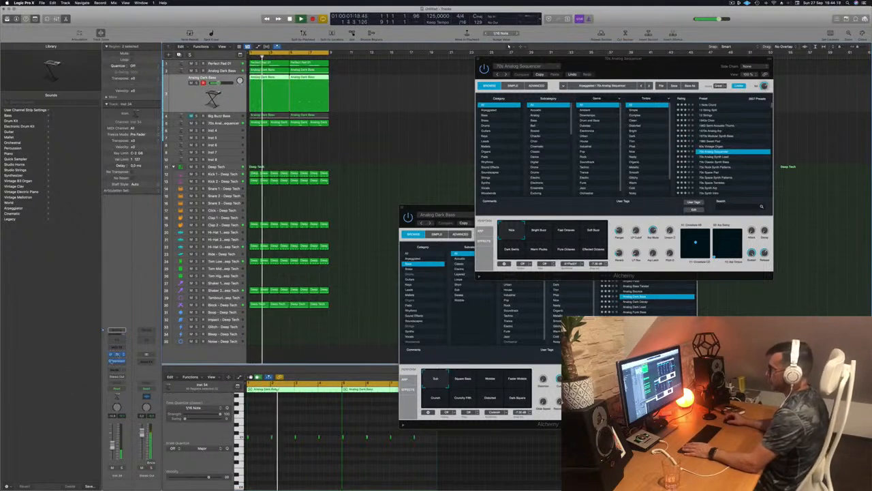
# - Open Alchemy on the duplicated bass track and load the Analog Glide Lead preset
pyautogui.click(118, 355)
pyautogui.press('space')
pyautogui.moveTo(406, 82); pyautogui.dragTo(500, 117)
pyautogui.click(605, 176)
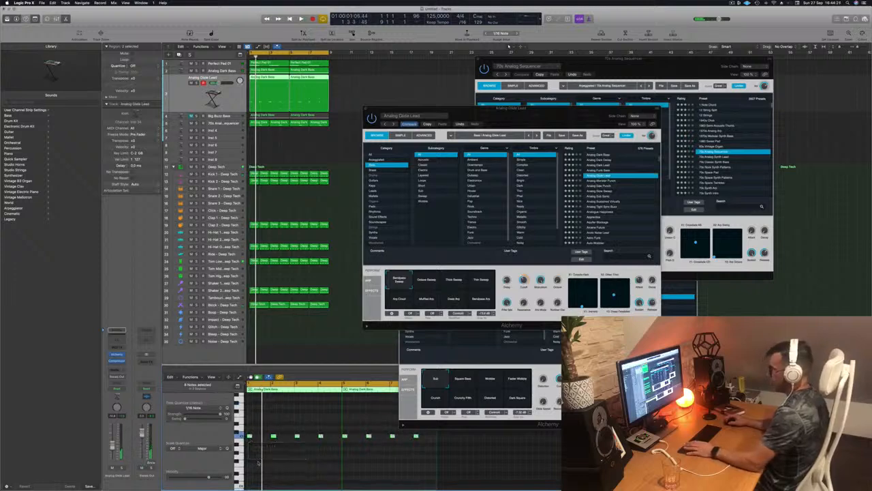
# - Reposition the Analog Glide Lead window beside the arranged regions and play the loop from the start
pyautogui.moveTo(512, 109); pyautogui.dragTo(457, 97)
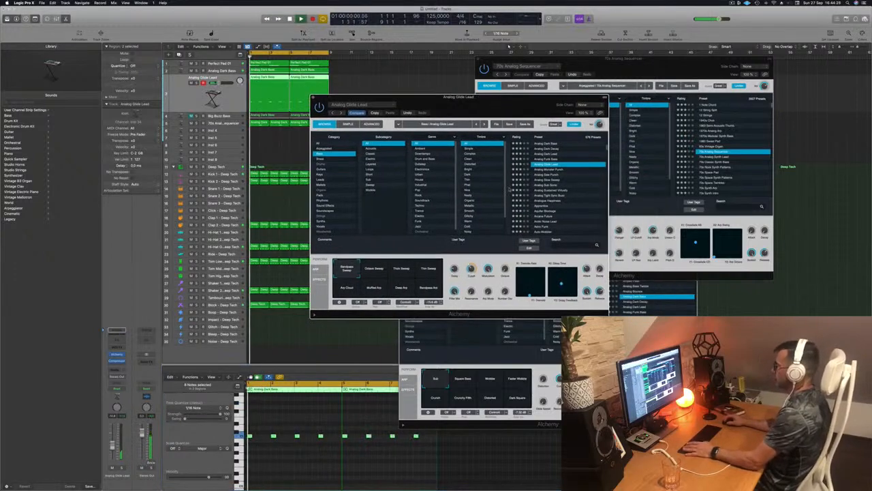
pyautogui.click(303, 485)
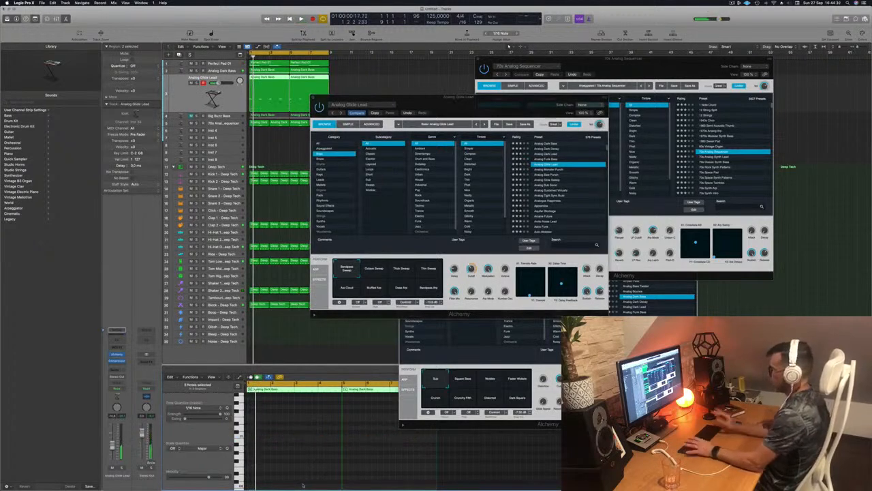
pyautogui.press('space')
pyautogui.moveTo(514, 104); pyautogui.dragTo(614, 92)
pyautogui.press('Return')
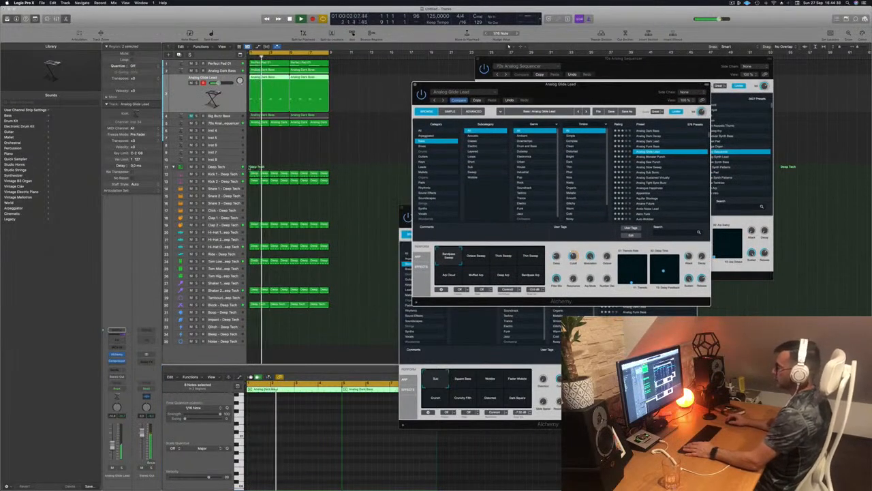
# - Delete the second and fourth notes from the first region on the Analog Glide Lead track
pyautogui.click(334, 98)
pyautogui.click(271, 92)
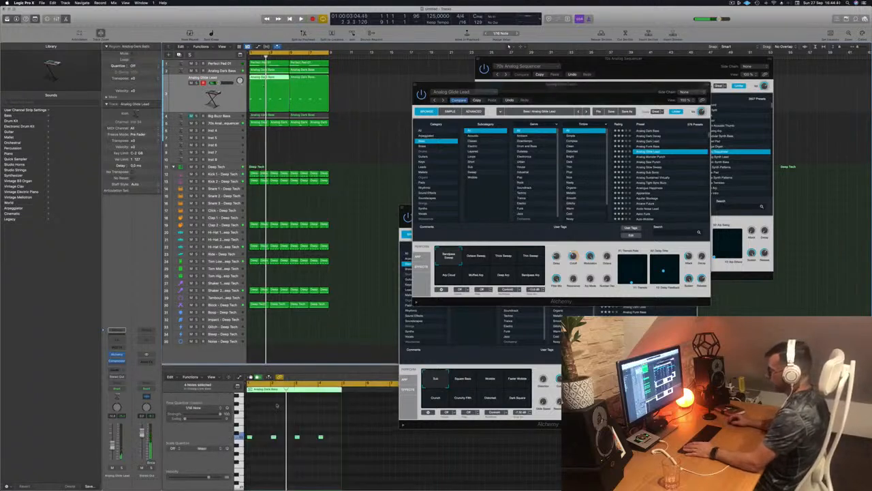
pyautogui.moveTo(276, 417); pyautogui.dragTo(275, 457)
pyautogui.press('Delete')
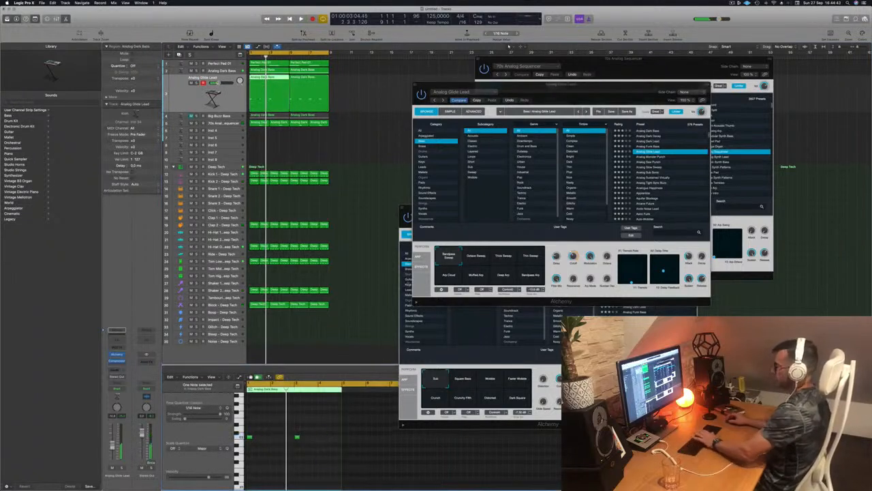
# - Replace the second Analog Glide Lead region with a copy of the thinned first region at bar 5 and play the loop
pyautogui.click(321, 81)
pyautogui.press('Delete')
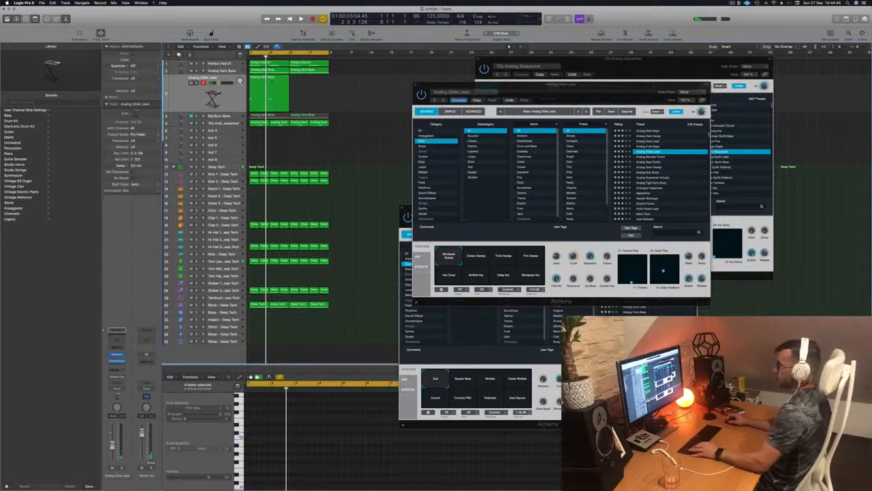
pyautogui.moveTo(265, 81); pyautogui.dragTo(303, 82)
pyautogui.press('space')
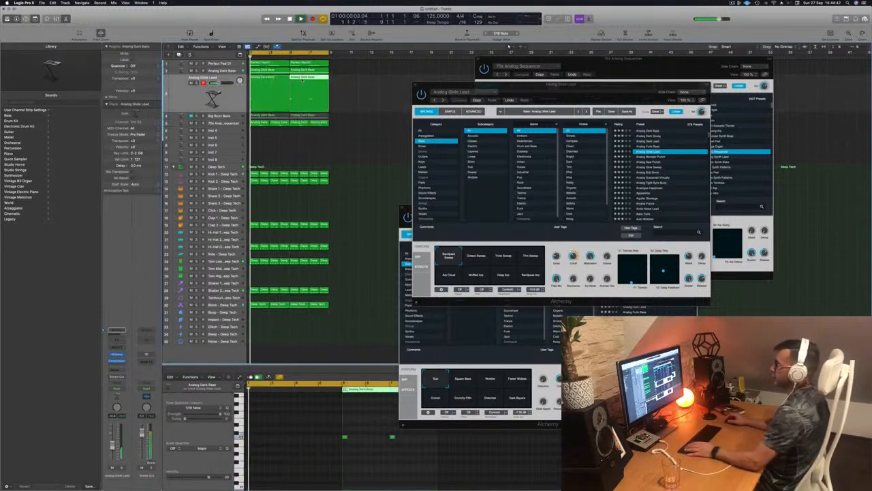
# - Audition the Alchemy bass presets from Analog Monster Punch through Analogue Happiness while the loop plays
pyautogui.moveTo(566, 85); pyautogui.dragTo(507, 101)
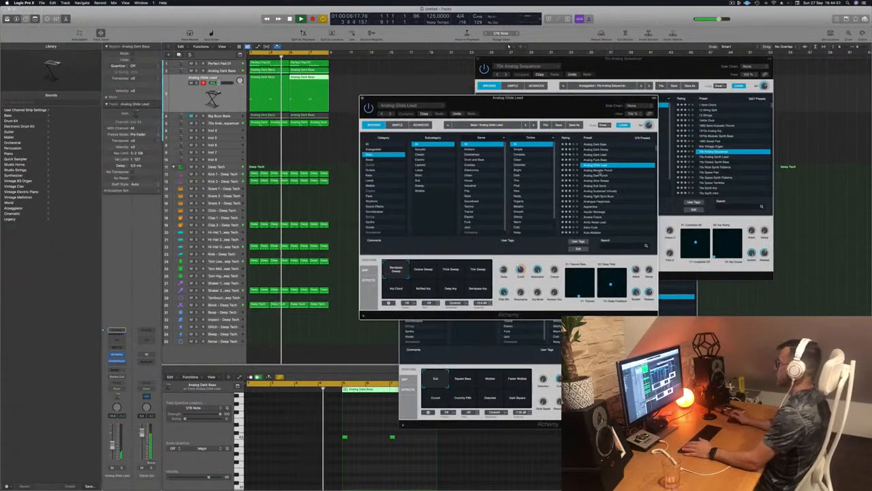
pyautogui.press('Down')
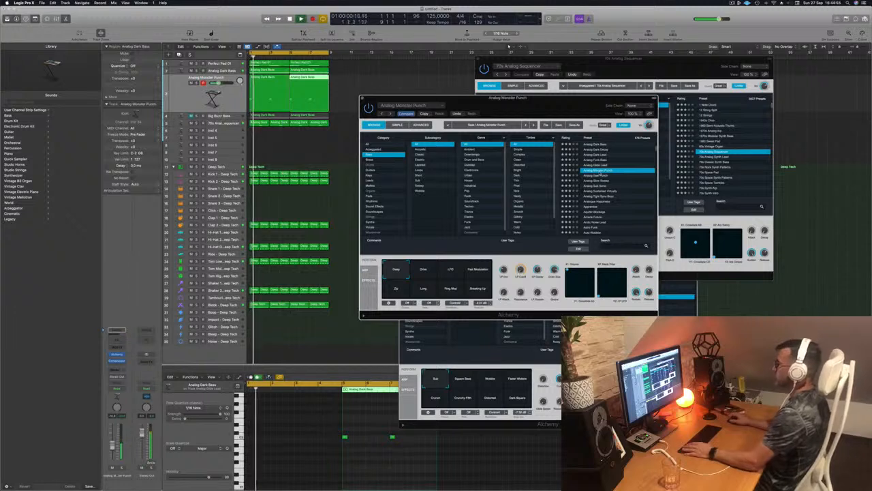
pyautogui.click(600, 176)
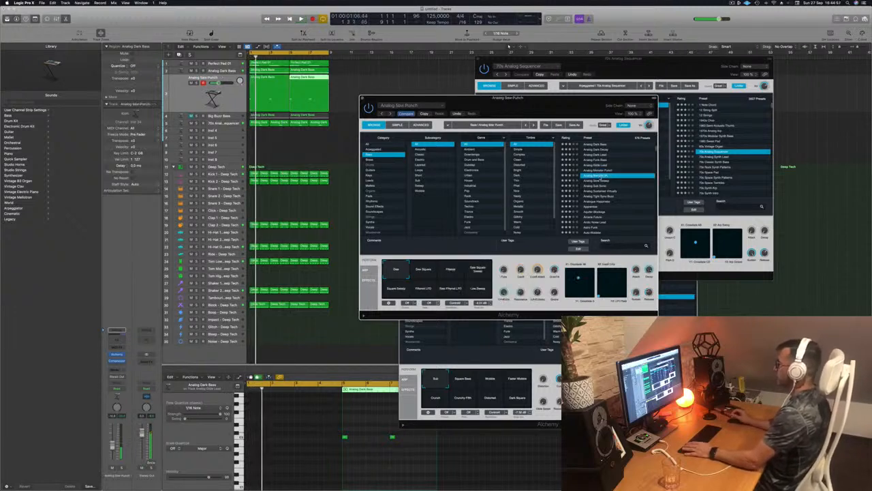
pyautogui.click(597, 181)
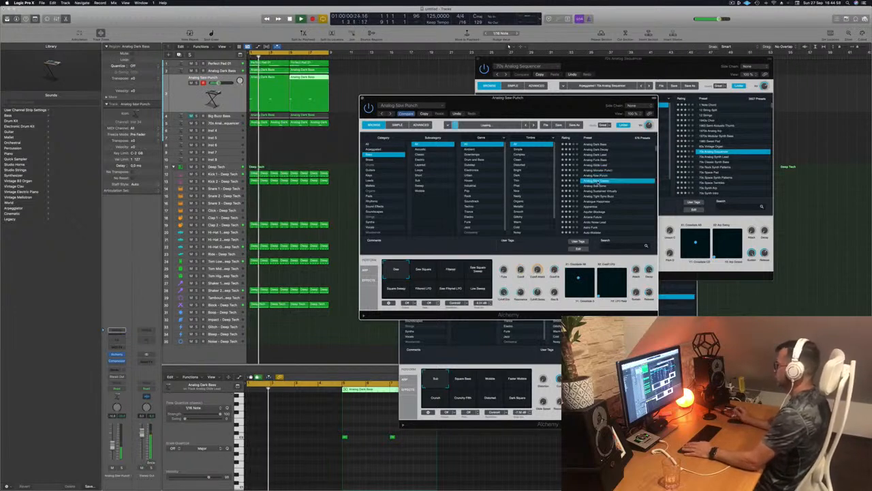
pyautogui.click(599, 186)
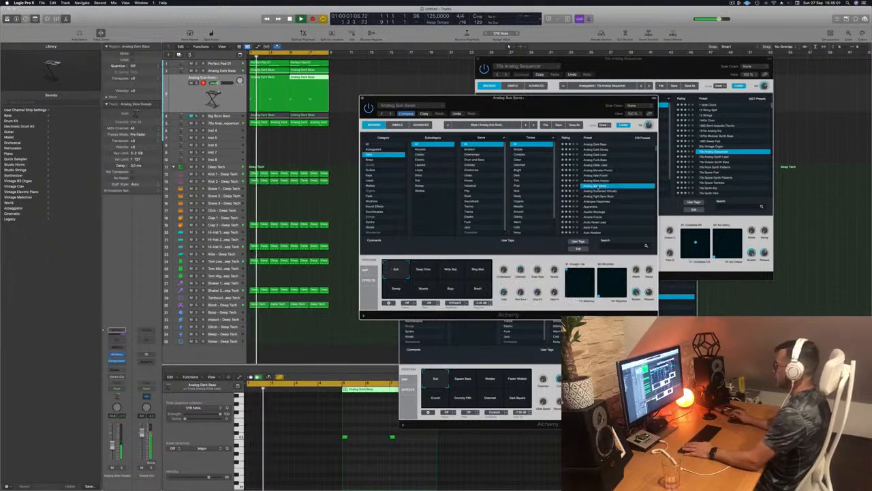
pyautogui.click(602, 192)
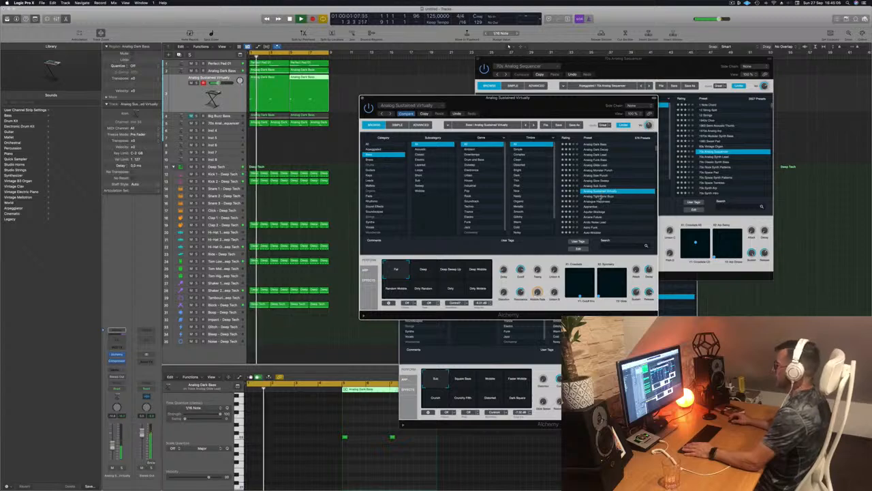
pyautogui.click(603, 196)
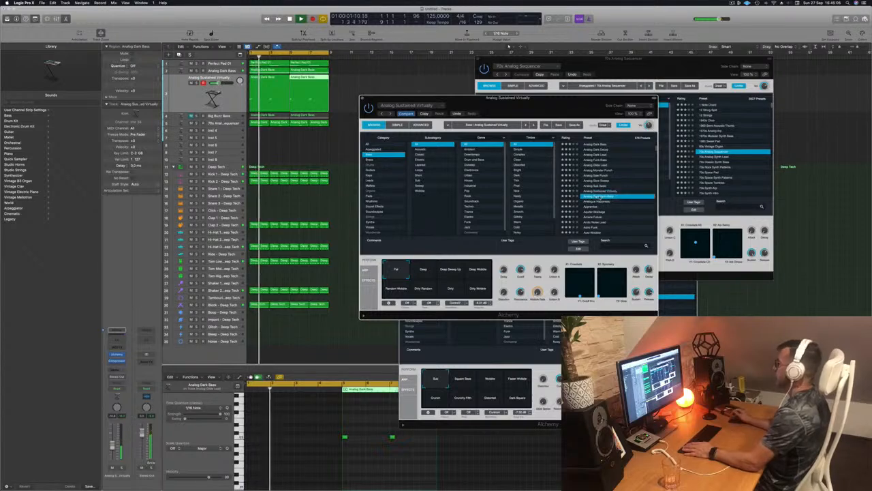
pyautogui.click(598, 202)
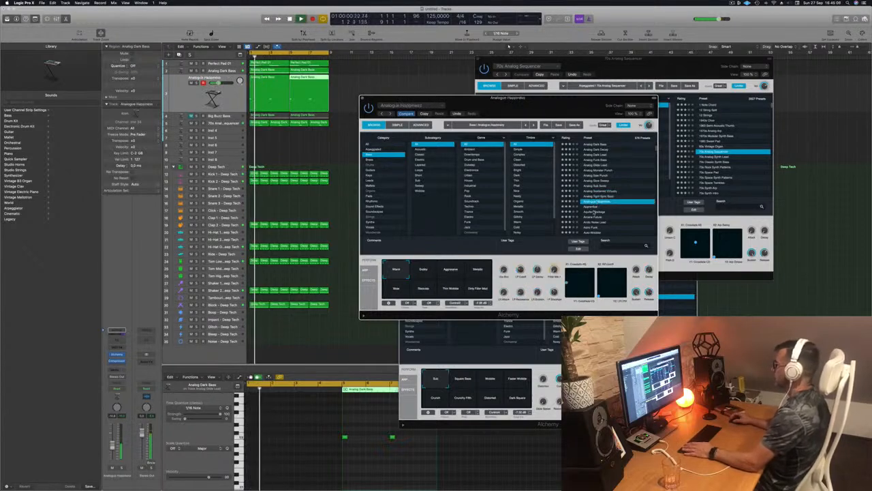
# - Audition further bass presets, including Aquifer Blockage, Baby Dropper, Bad Intentions and Battered Bass
pyautogui.click(594, 212)
pyautogui.scroll(-3, 615, 195)
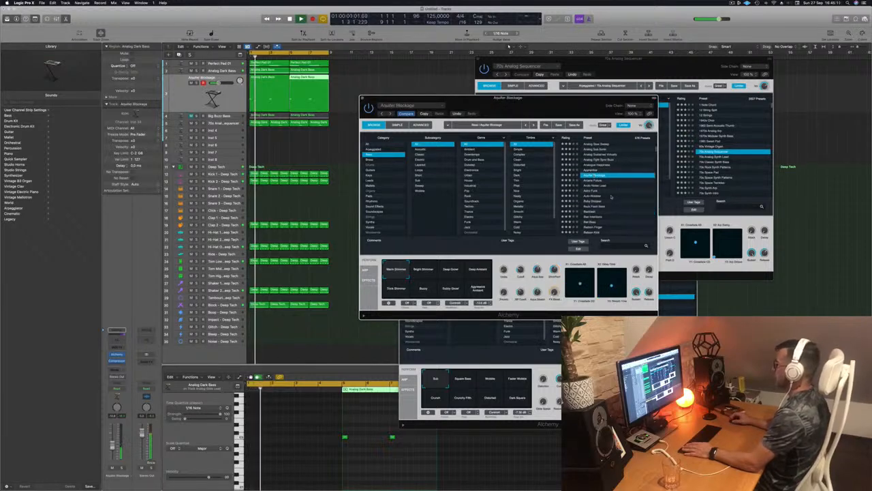
pyautogui.click(597, 201)
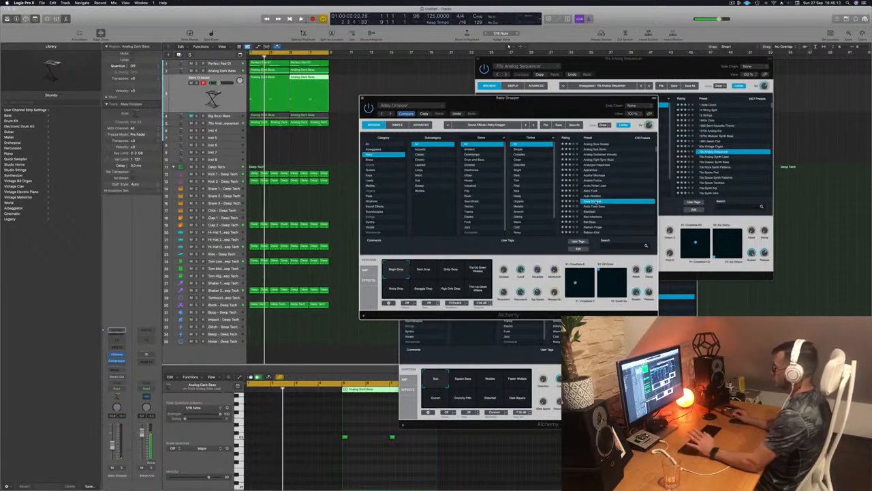
pyautogui.scroll(-3, 597, 202)
pyautogui.click(593, 189)
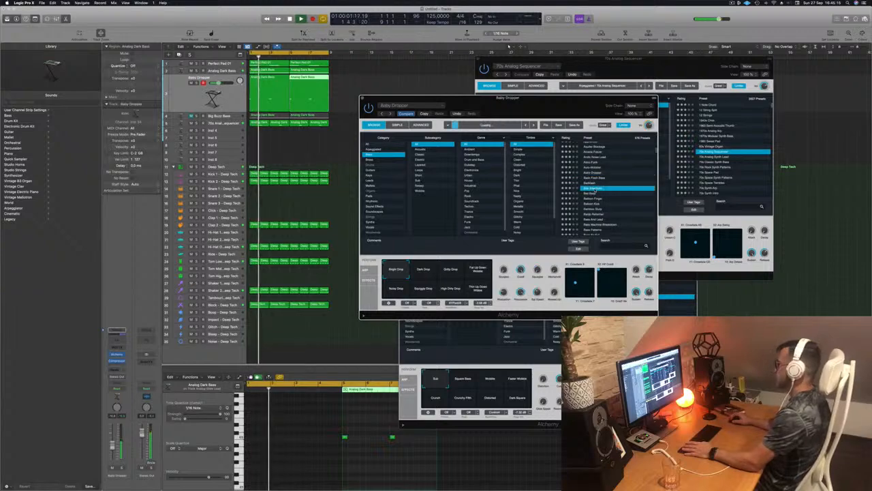
pyautogui.scroll(-2, 616, 179)
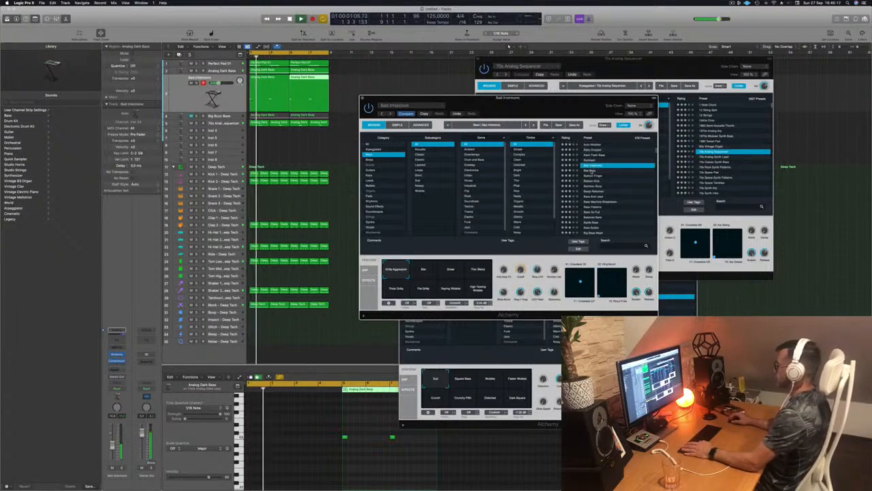
pyautogui.click(592, 171)
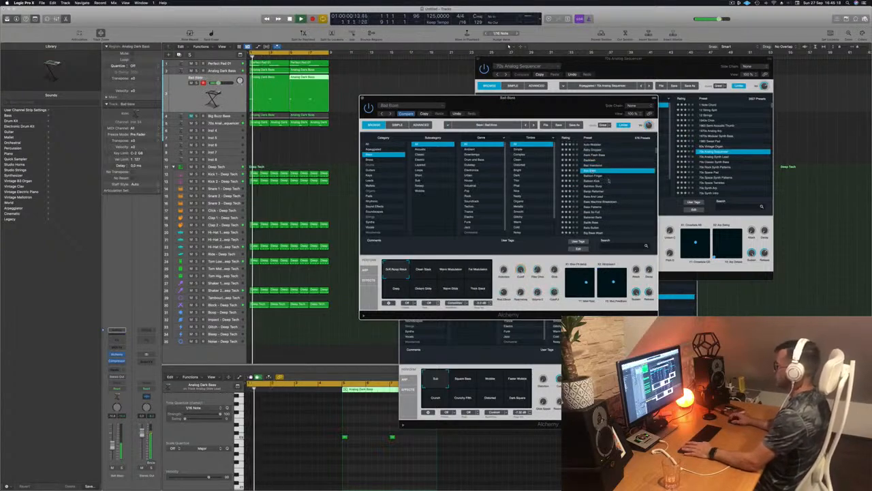
pyautogui.scroll(-3, 609, 180)
pyautogui.click(591, 182)
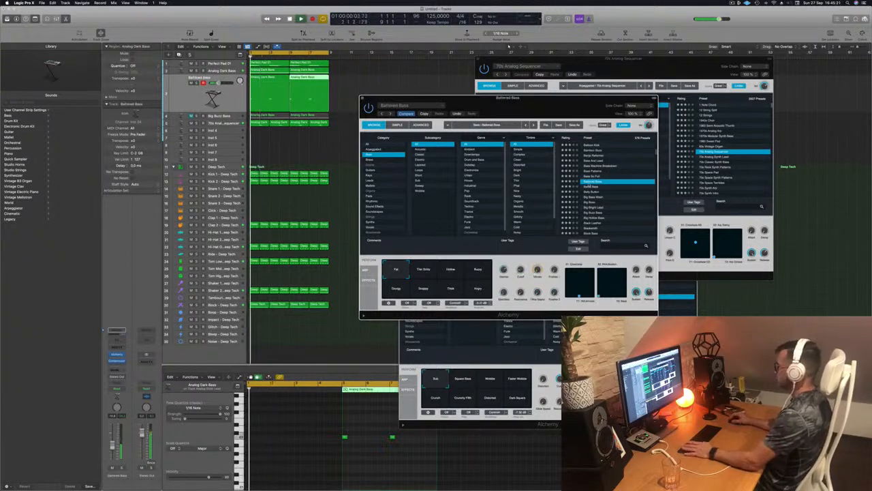
# - Load the Big Bright Lead preset, audition its other performance snapshots and select Noise FX
pyautogui.scroll(-3, 612, 182)
pyautogui.click(595, 180)
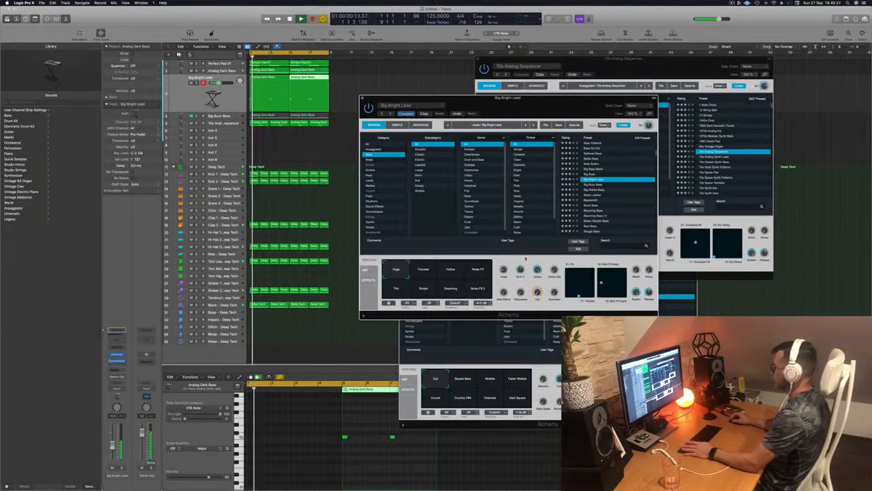
pyautogui.click(422, 272)
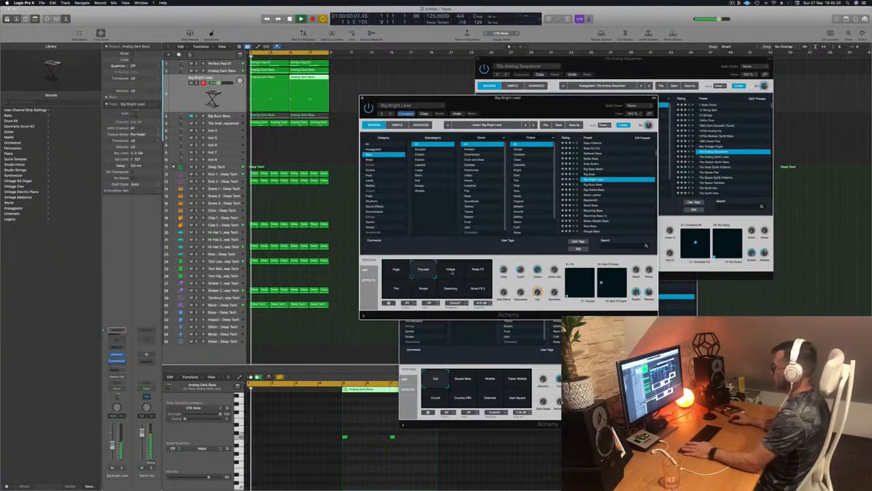
pyautogui.click(451, 271)
pyautogui.click(479, 273)
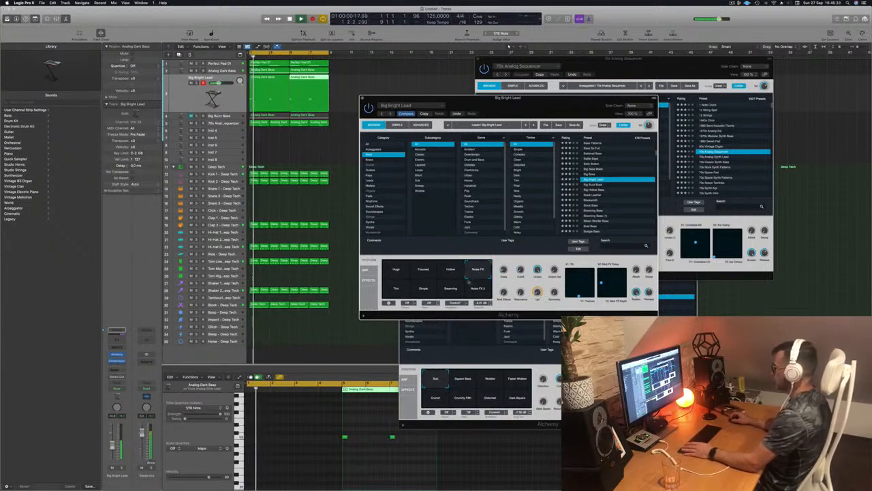
pyautogui.click(389, 292)
pyautogui.click(427, 293)
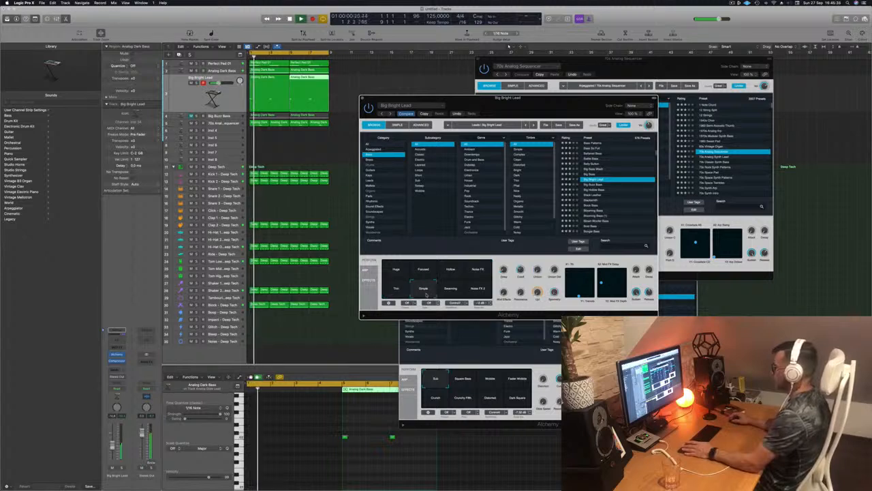
pyautogui.click(452, 291)
pyautogui.click(477, 289)
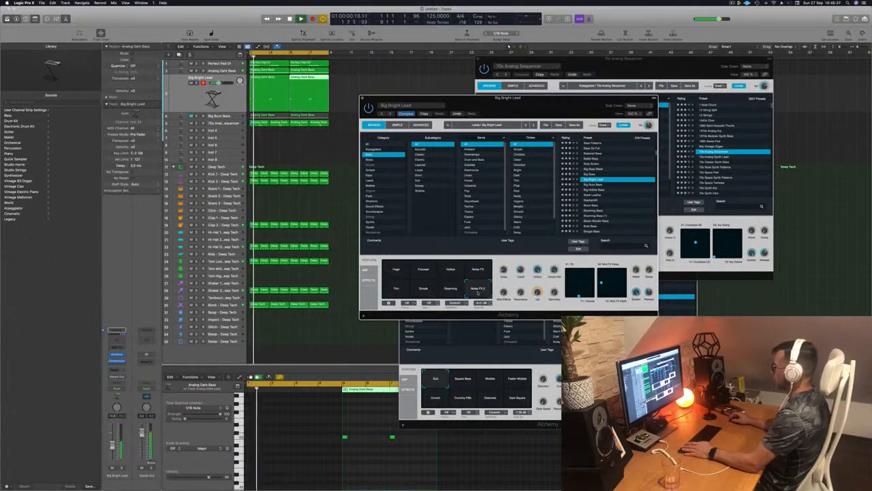
pyautogui.click(476, 271)
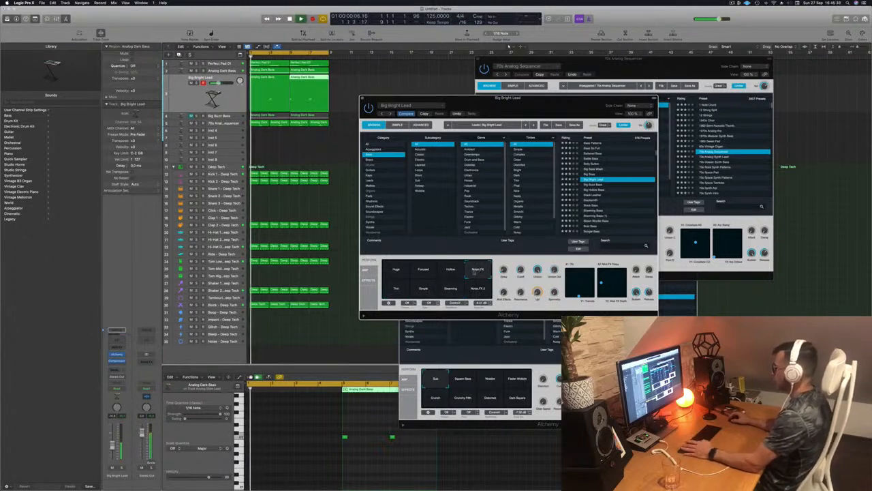
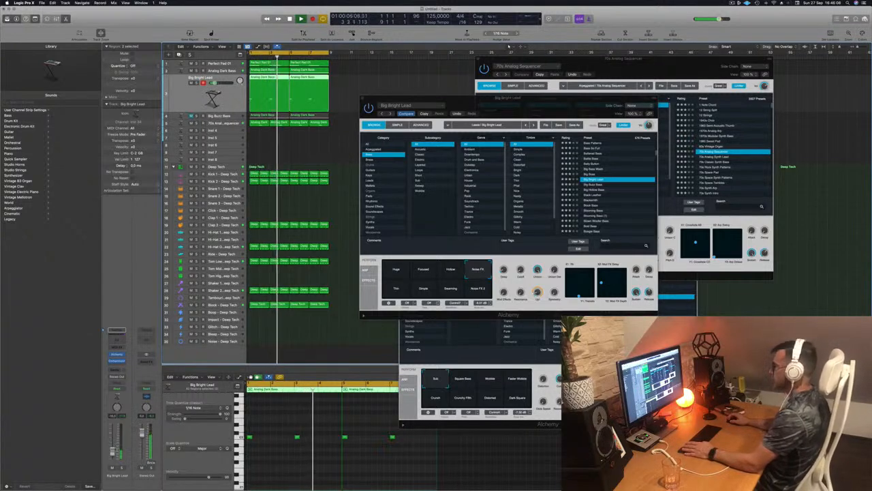
# - Compare the lower row of Big Bright Lead snapshots, going from Noise FX 2 back to Thin
pyautogui.click(481, 292)
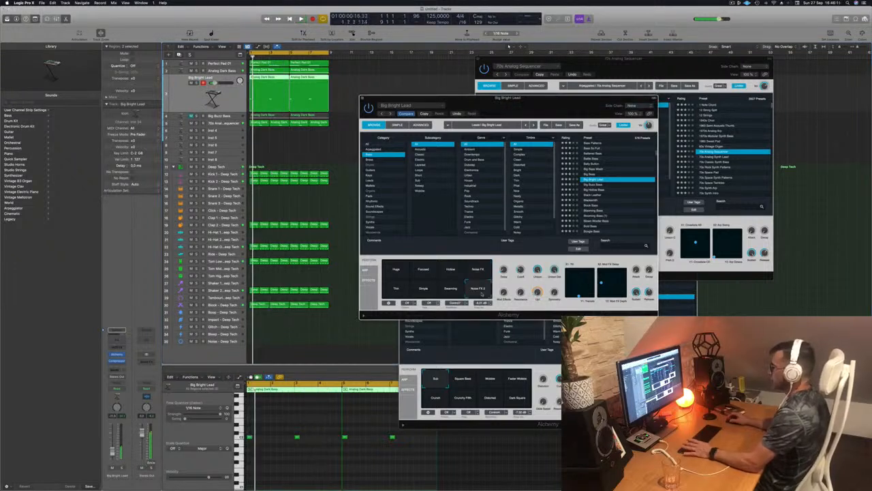
pyautogui.click(451, 290)
pyautogui.click(423, 289)
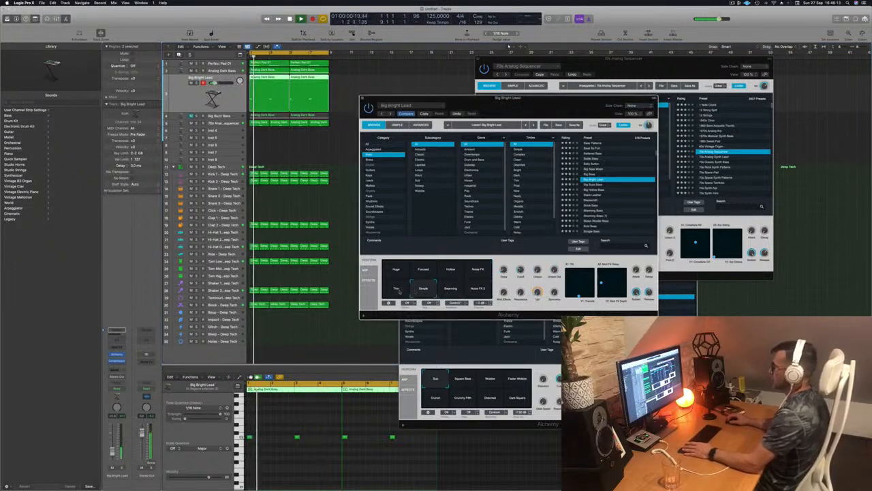
pyautogui.click(395, 292)
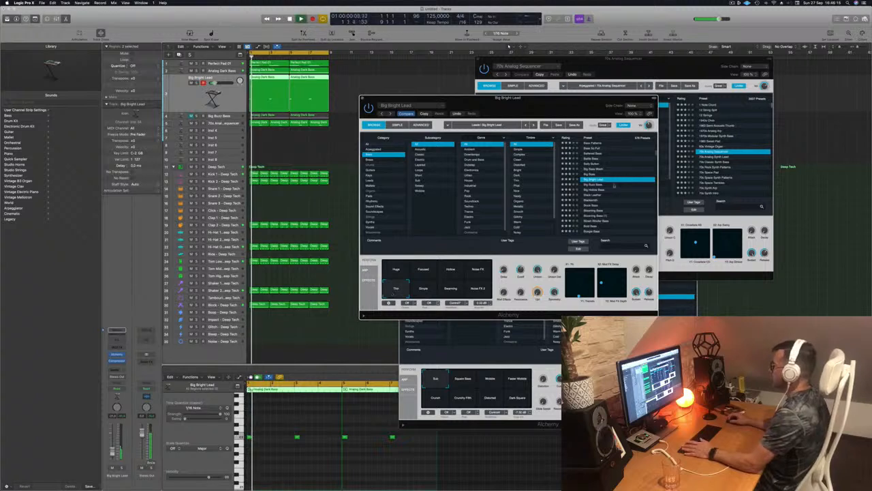
# - Audition the Alchemy bass presets Black Leather, Blooming Bass, Blown Woofer Bass and Bold Bass while the loop plays
pyautogui.click(594, 195)
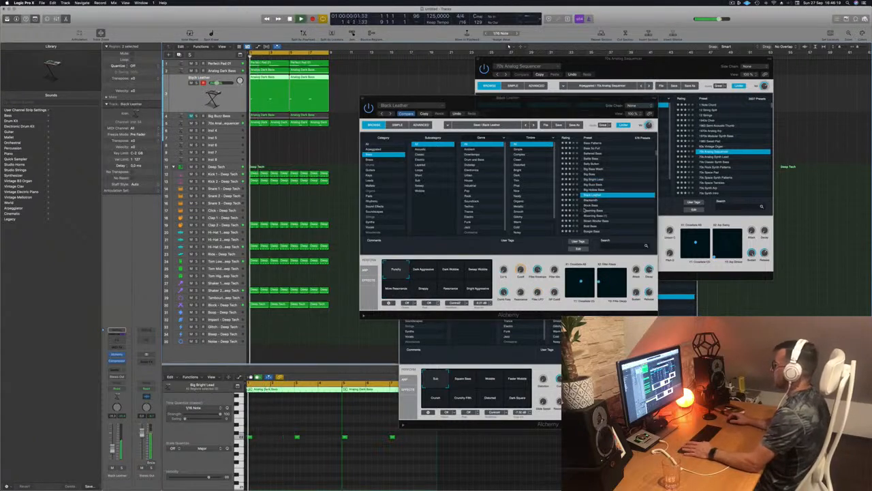
pyautogui.scroll(-2, 595, 204)
pyautogui.click(594, 195)
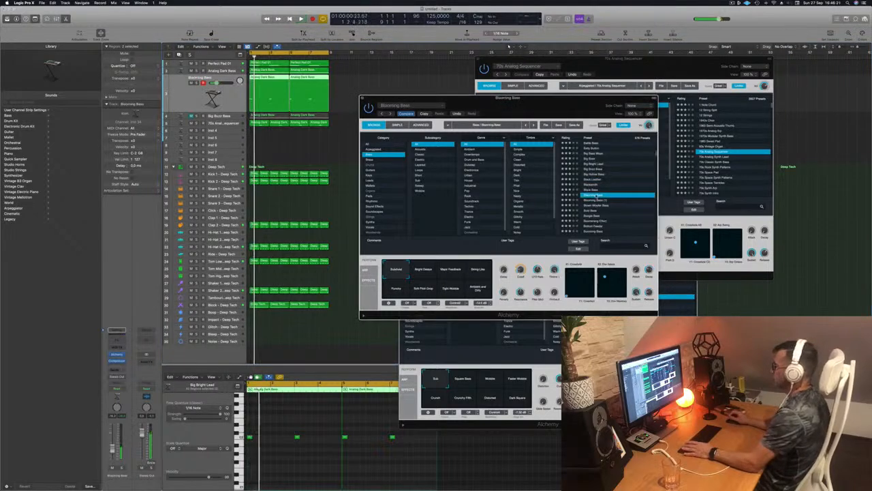
pyautogui.scroll(-1, 618, 208)
pyautogui.click(597, 195)
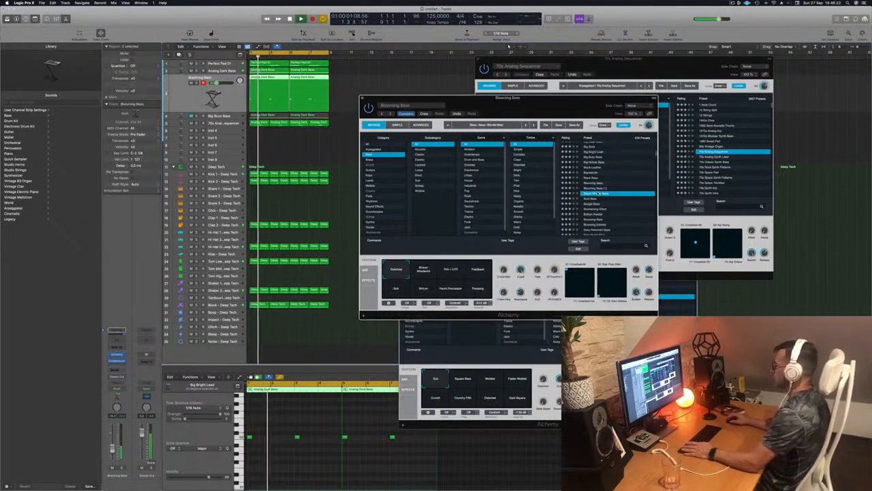
pyautogui.click(587, 198)
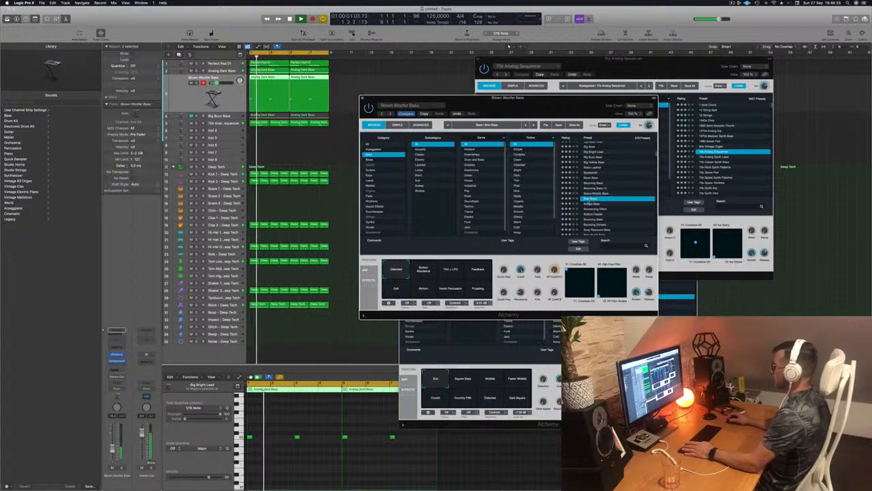
# - Audition the Bottom Feeder and Bouncing Echoes bass presets against the loop
pyautogui.scroll(-2, 604, 203)
pyautogui.click(595, 195)
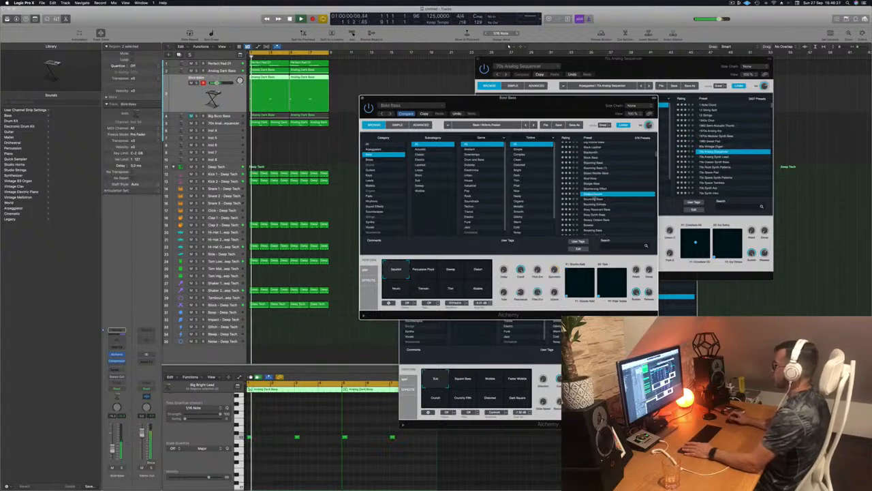
pyautogui.scroll(-2, 613, 198)
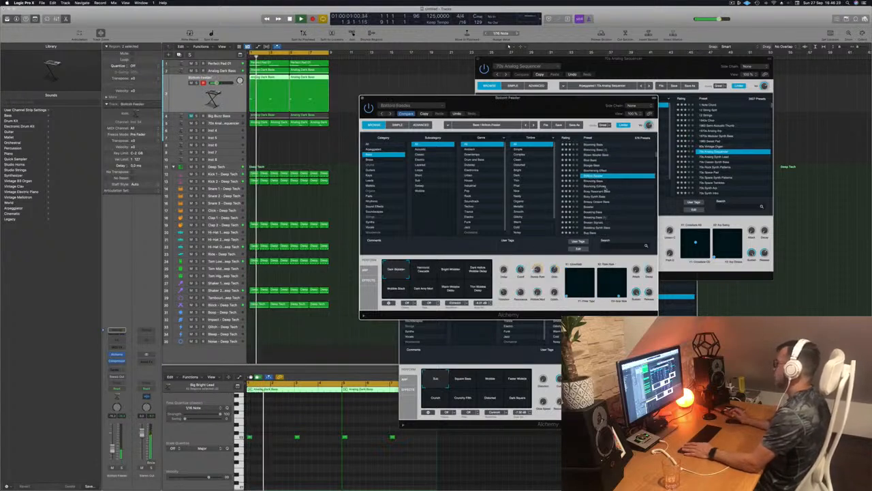
pyautogui.click(600, 186)
pyautogui.scroll(-2, 622, 183)
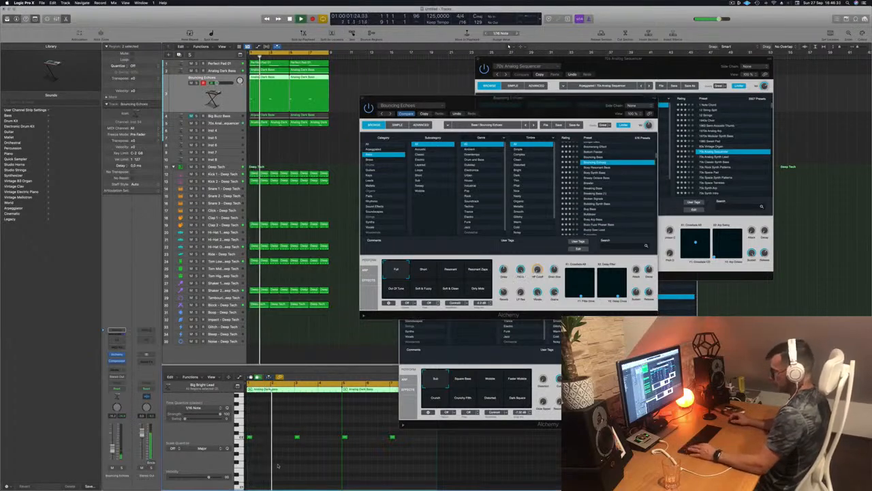
# - Duplicate the four sparse notes in the piano roll directly after the originals at the same pitch and replay the loop
pyautogui.scroll(3, 268, 429)
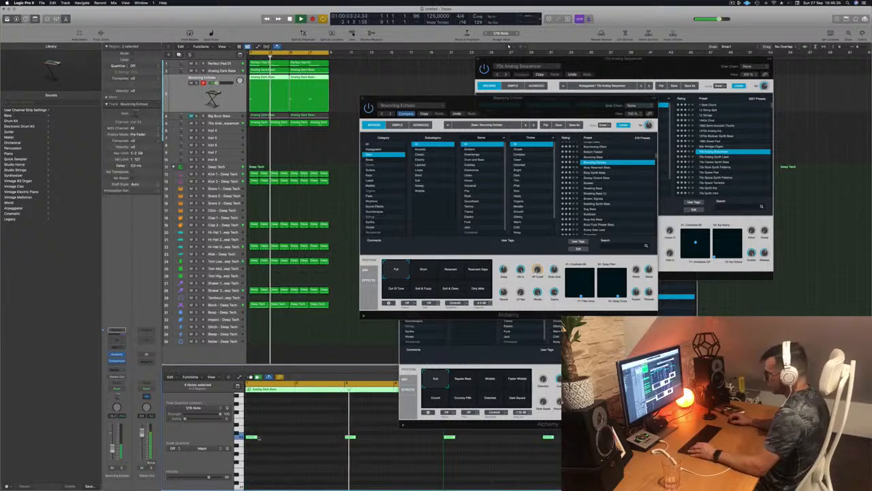
pyautogui.moveTo(253, 437); pyautogui.dragTo(259, 438)
pyautogui.press('space')
pyautogui.press('space')
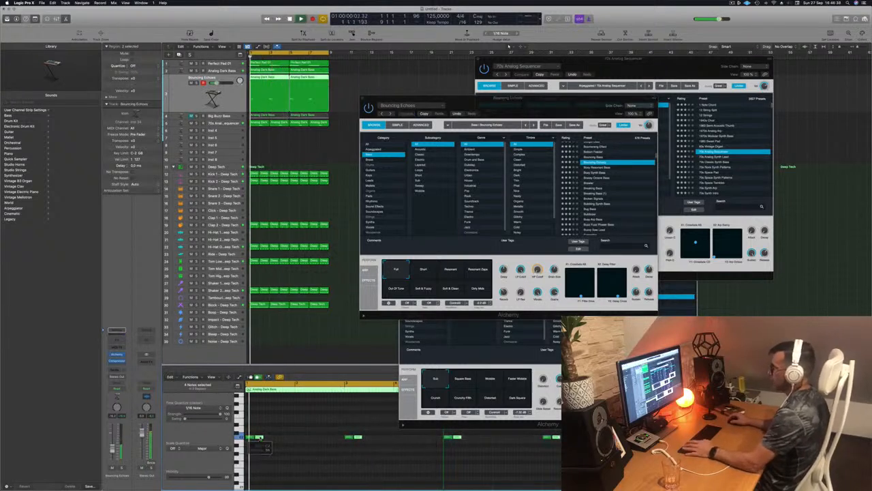
# - Audition further bass presets with the doubled notes, including Breaker, Breaking Bass and Busy Arp Bass
pyautogui.click(601, 177)
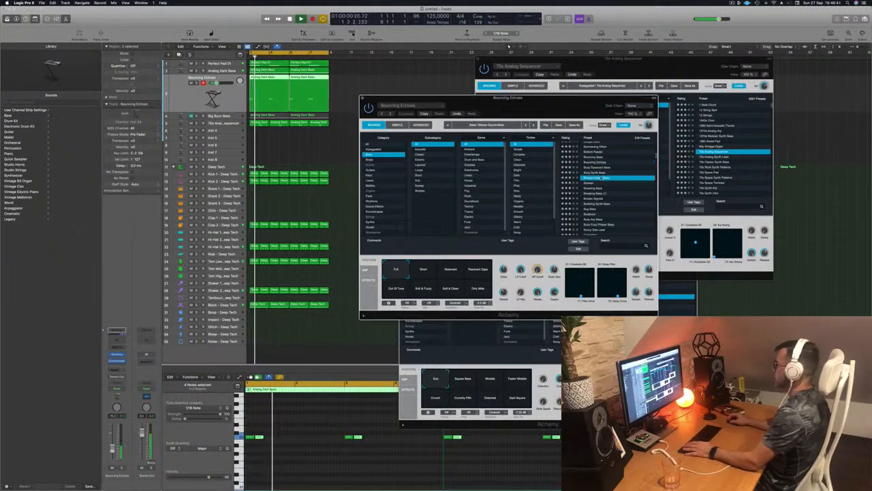
pyautogui.press('space')
pyautogui.press('space')
pyautogui.press('Down')
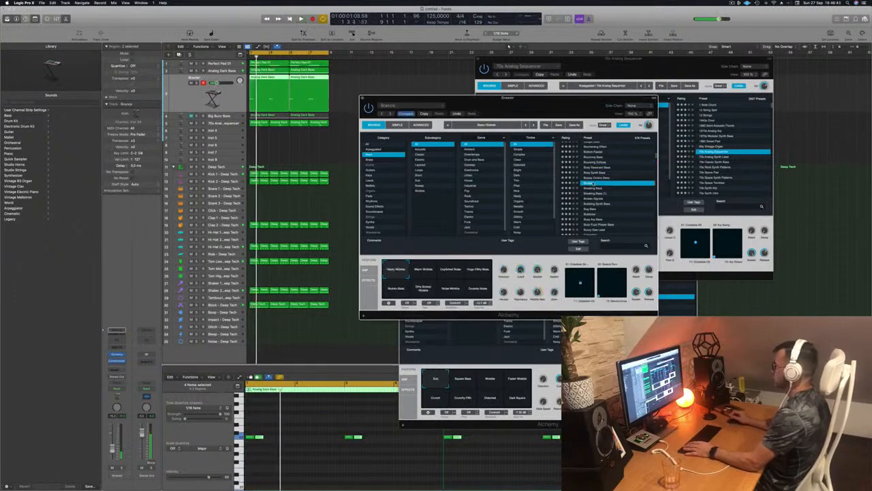
pyautogui.press('Down')
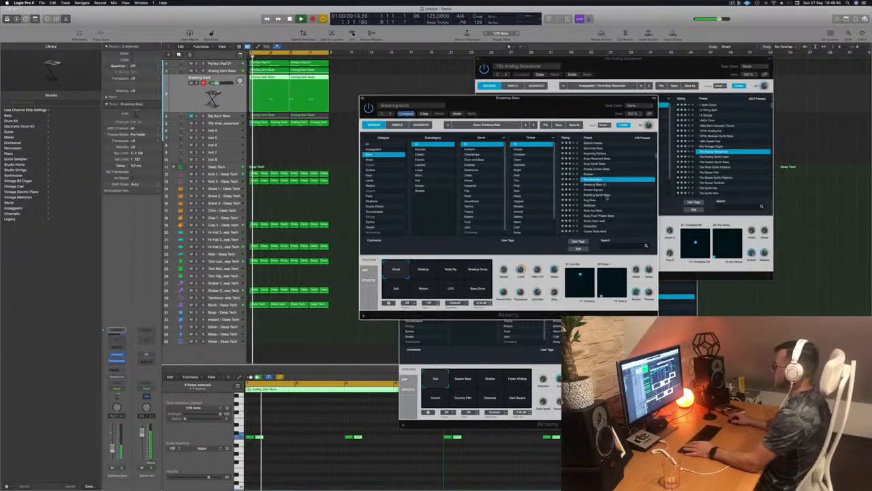
pyautogui.scroll(-2, 597, 189)
pyautogui.click(598, 188)
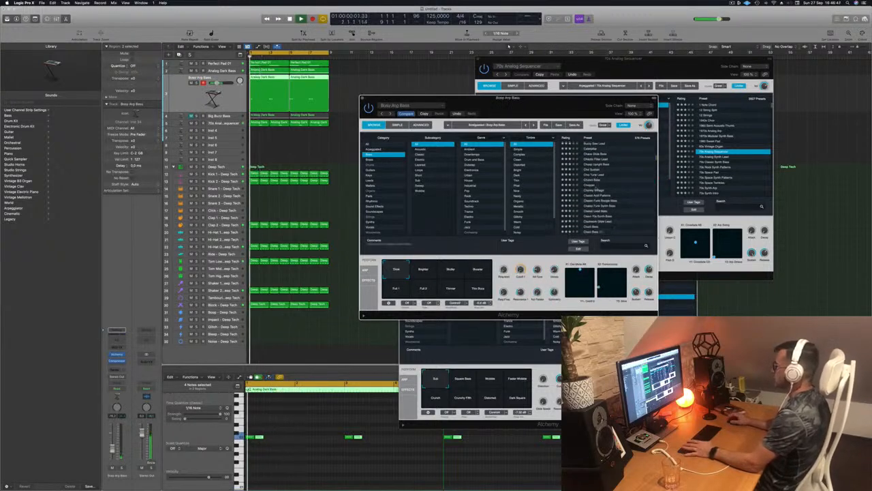
# - Audition the Buzzy Saw Lead, Chaos Glide Bass, Chill Sustain and Chunky Vintage presets
pyautogui.scroll(-1, 601, 188)
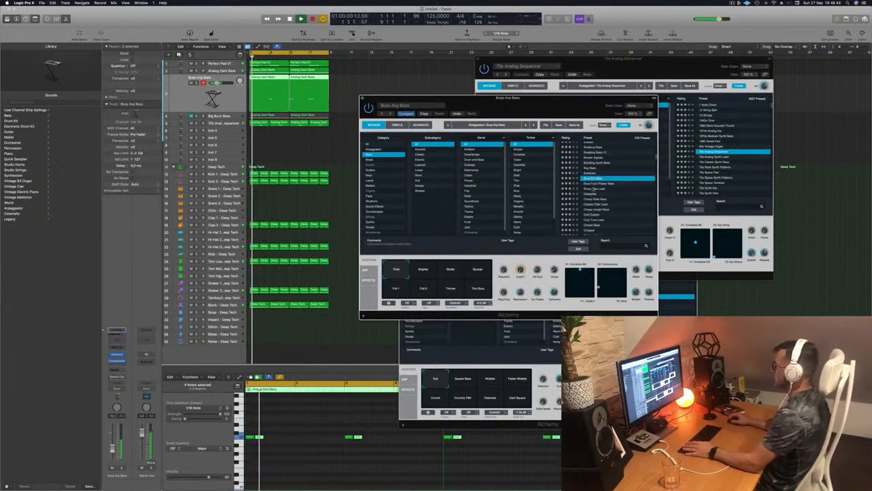
pyautogui.click(593, 189)
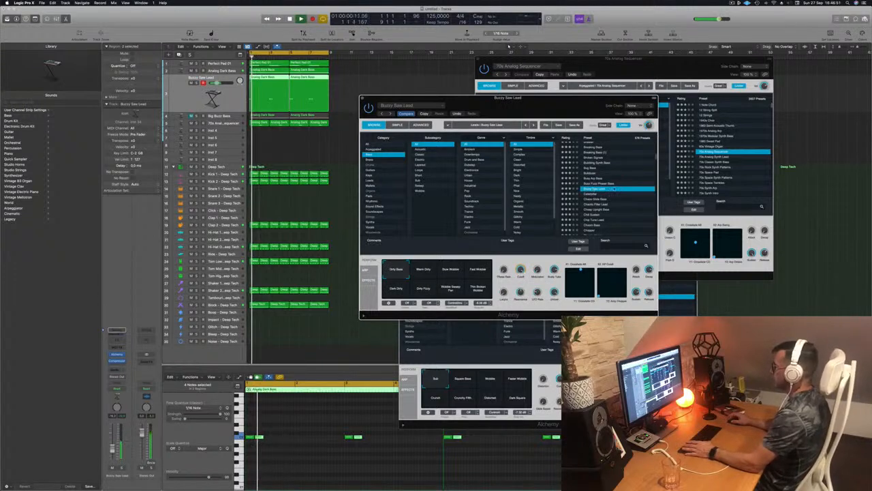
pyautogui.scroll(-2, 613, 188)
pyautogui.scroll(-2, 603, 193)
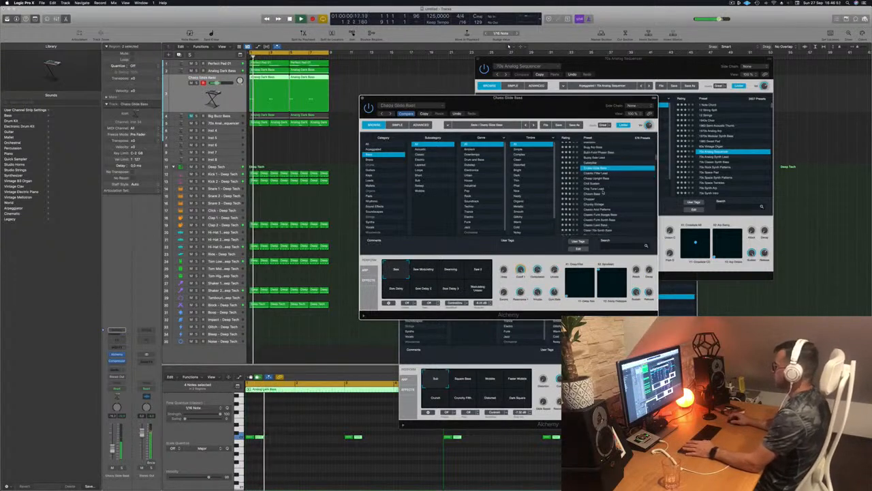
pyautogui.click(596, 183)
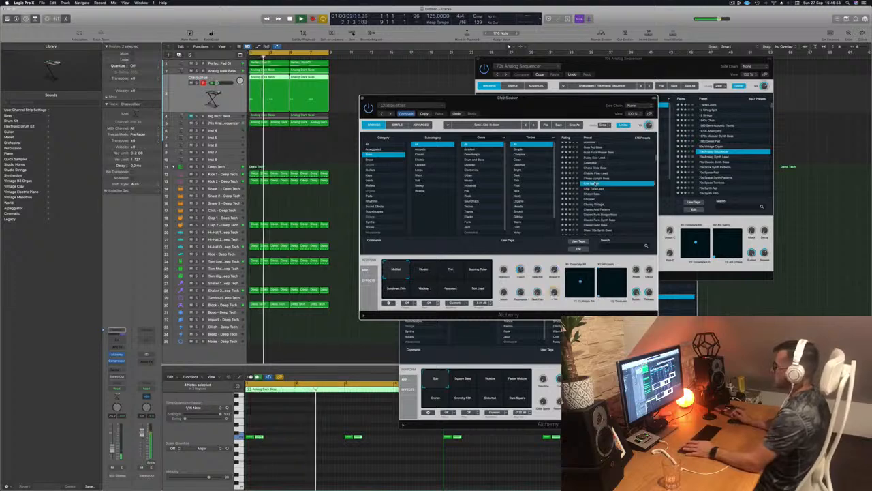
pyautogui.scroll(-2, 598, 184)
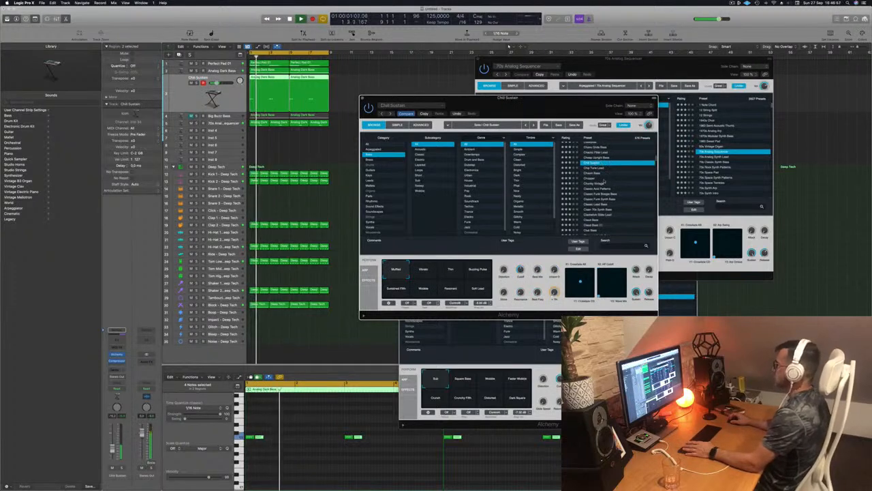
pyautogui.click(597, 183)
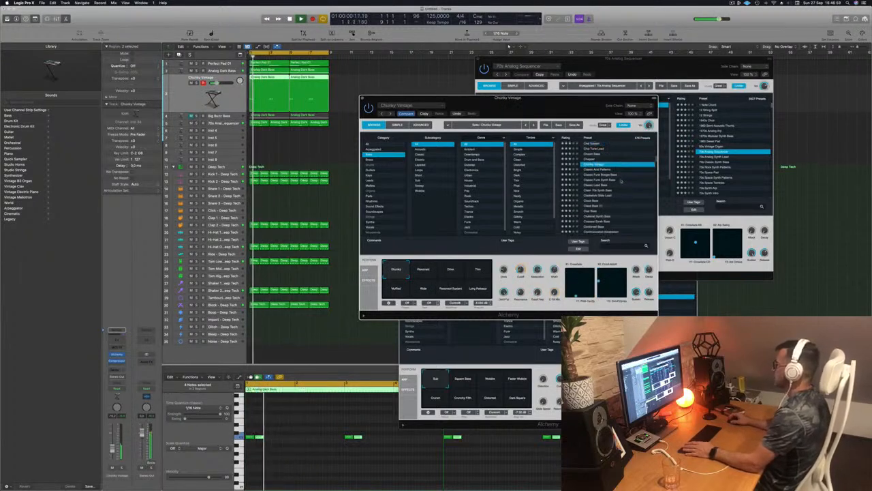
# - Audition the Classic Funk Synth Bass, Club Bass, Concussion Bass and Corrosion presets
pyautogui.scroll(-2, 600, 184)
pyautogui.click(605, 181)
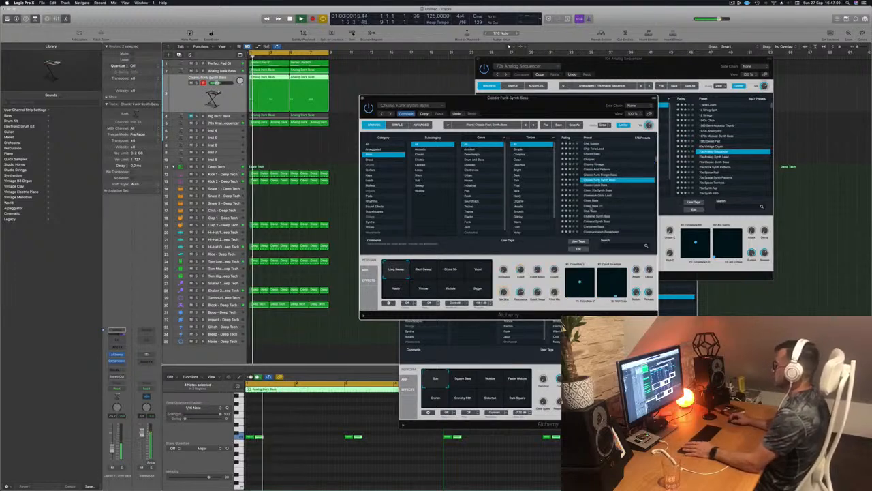
pyautogui.click(600, 211)
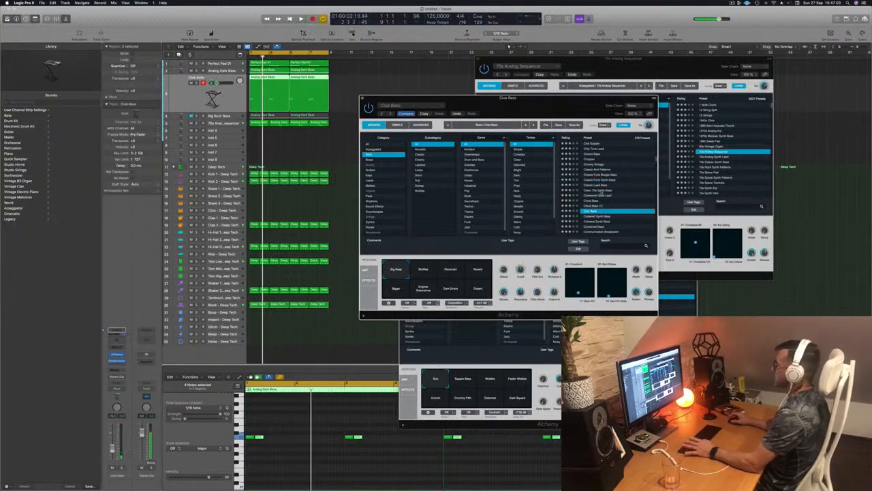
pyautogui.scroll(-2, 599, 200)
pyautogui.click(593, 212)
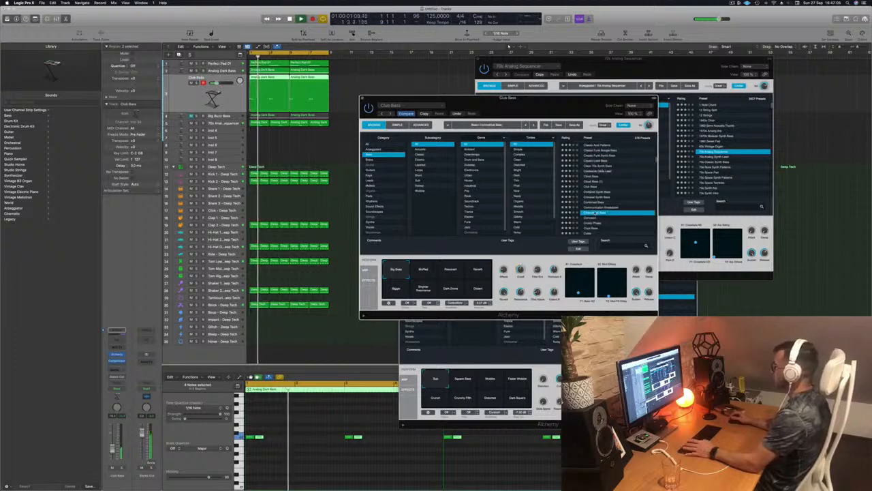
pyautogui.scroll(-2, 593, 201)
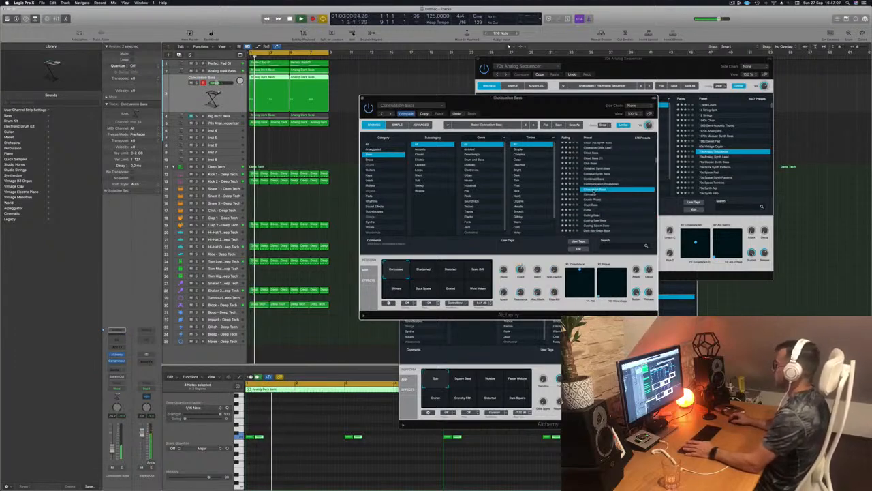
pyautogui.click(593, 194)
# - Audition the dark-sounding bass presets from Dark And Deep Bass through Dark Night, including Dark Drive Stack, Dark Edgy Lead and Dark Hammer
pyautogui.scroll(-2, 593, 194)
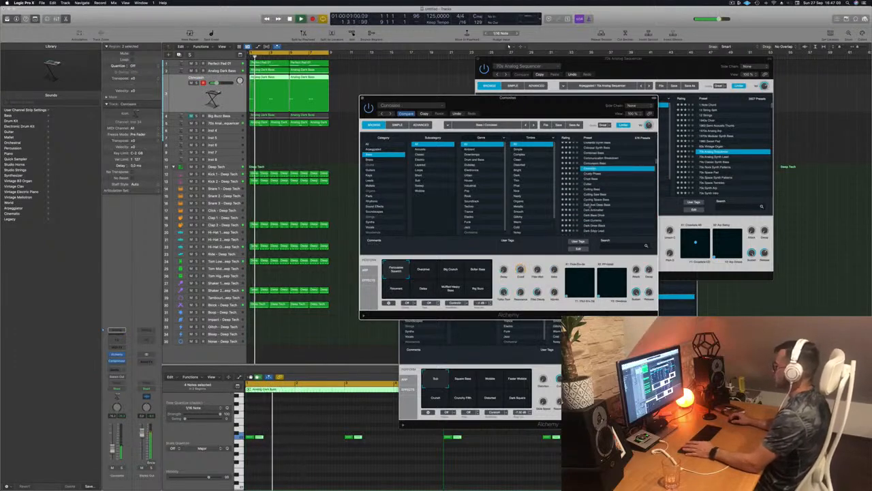
pyautogui.click(600, 204)
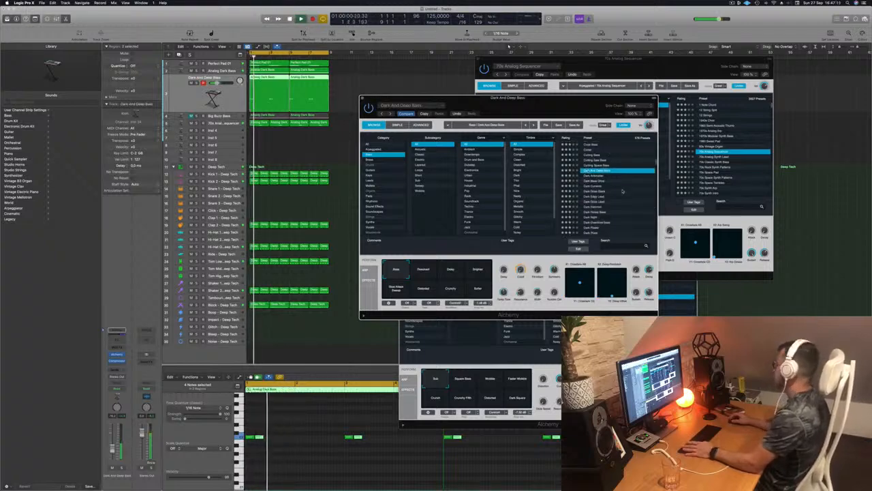
pyautogui.scroll(-2, 617, 190)
pyautogui.click(594, 193)
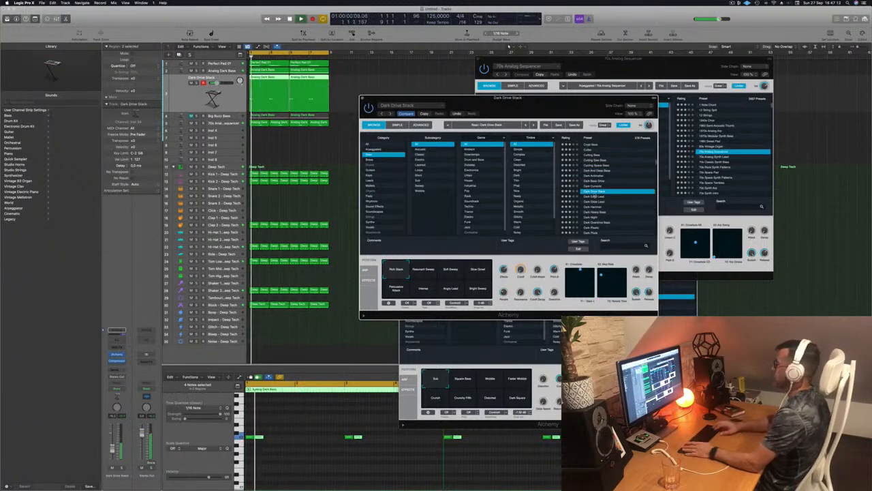
pyautogui.scroll(-1, 593, 194)
pyautogui.click(593, 186)
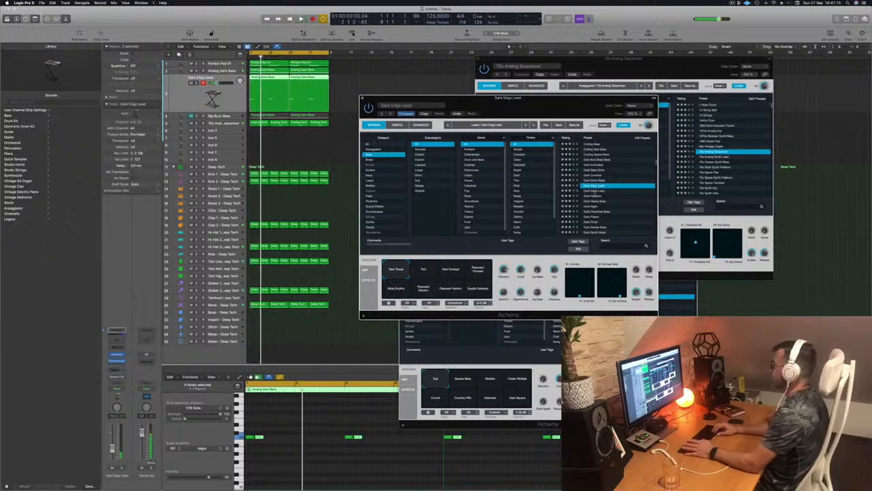
pyautogui.press('Down')
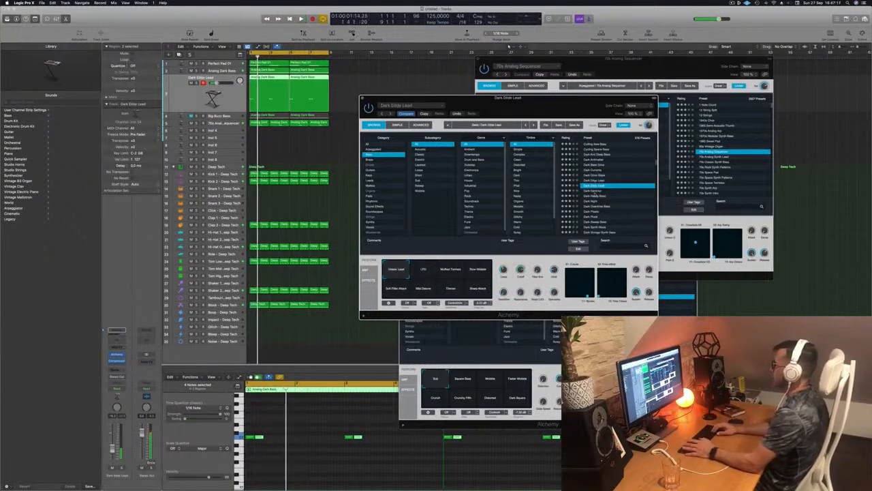
pyautogui.press('Down')
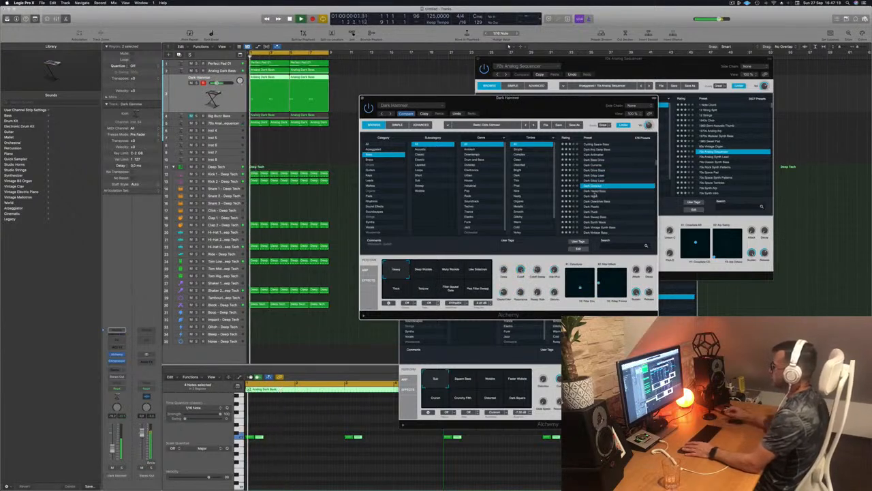
pyautogui.press('Down')
pyautogui.press('Down')
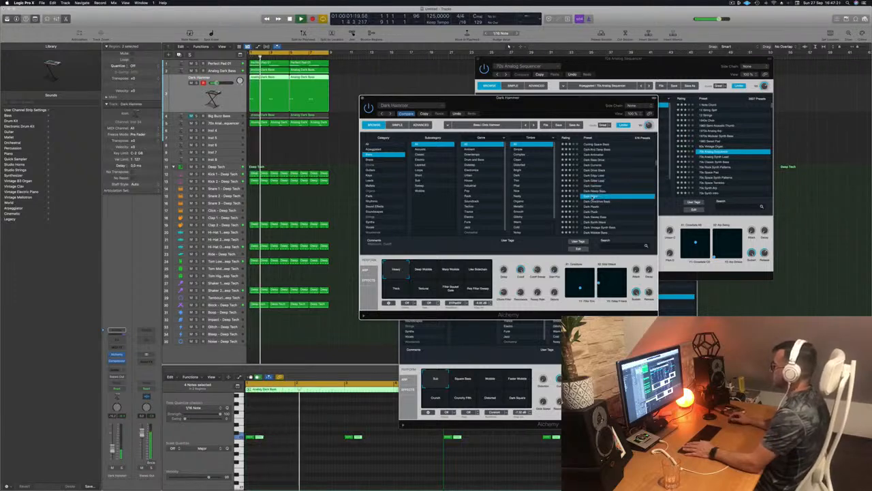
# - Return to the start of the bass presets, load 70s Classic Synth Bass, try its Bright snapshot and select Short & Dirty
pyautogui.press('space')
pyautogui.scroll(15, 592, 197)
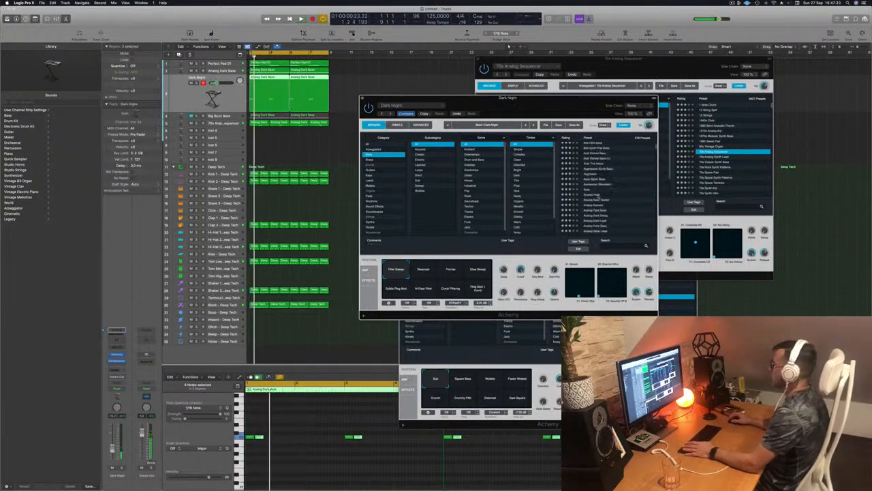
pyautogui.click(597, 144)
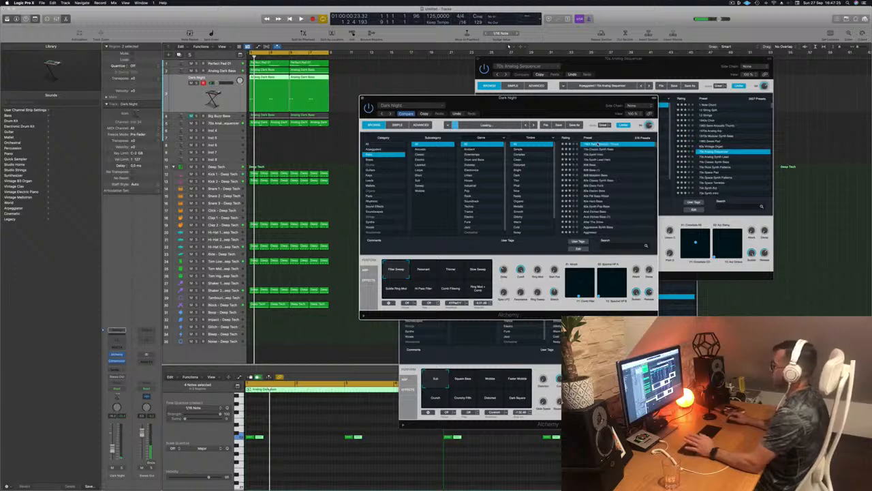
pyautogui.click(596, 149)
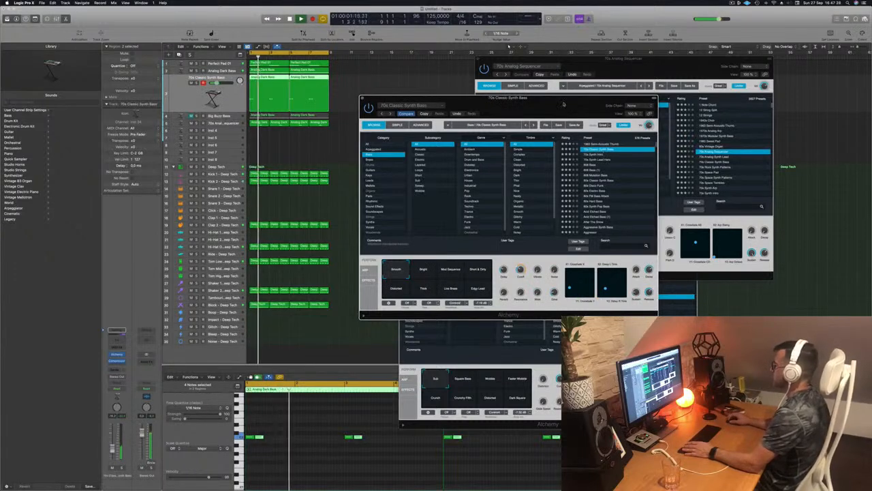
pyautogui.moveTo(563, 104); pyautogui.dragTo(578, 107)
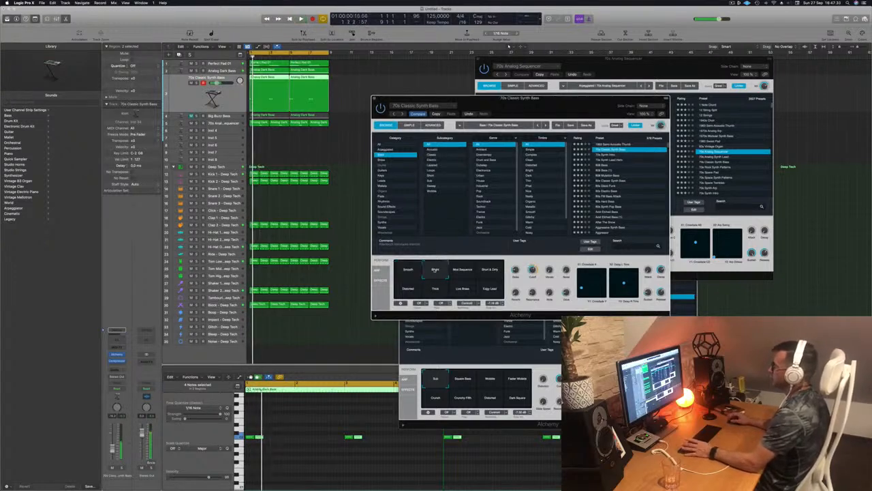
pyautogui.press('space')
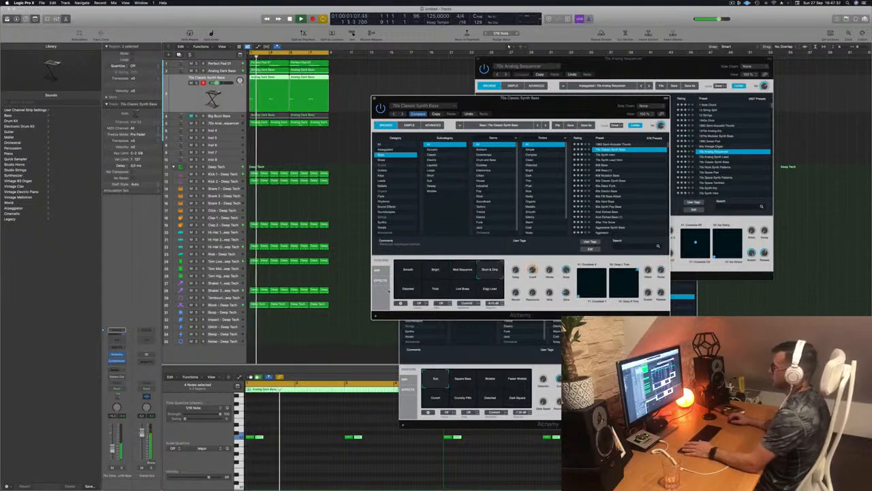
# - Audition the Thick, Low Brass, Edgy Lead and Smooth snapshots of 70s Classic Synth Bass, replaying the loop from the start
pyautogui.press('space')
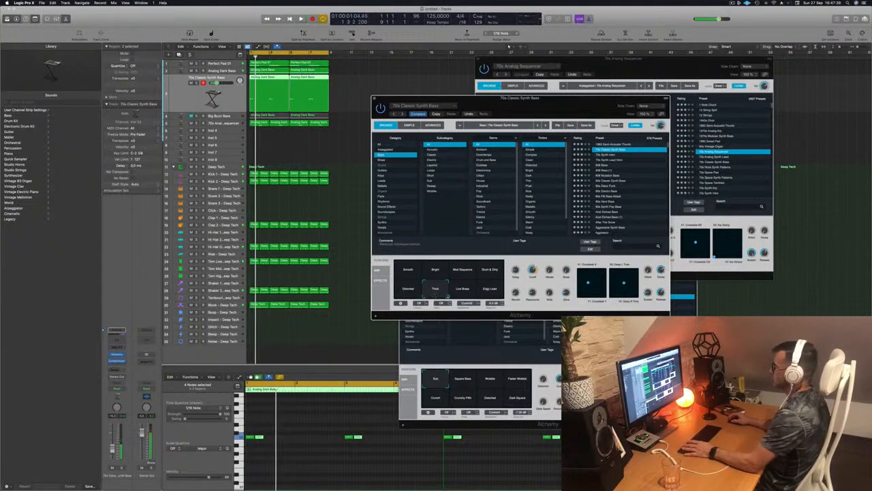
pyautogui.click(460, 292)
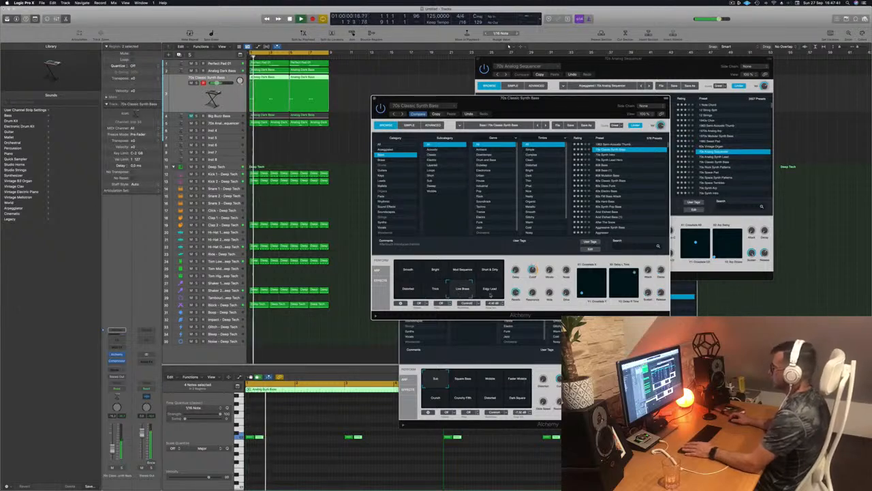
pyautogui.click(491, 295)
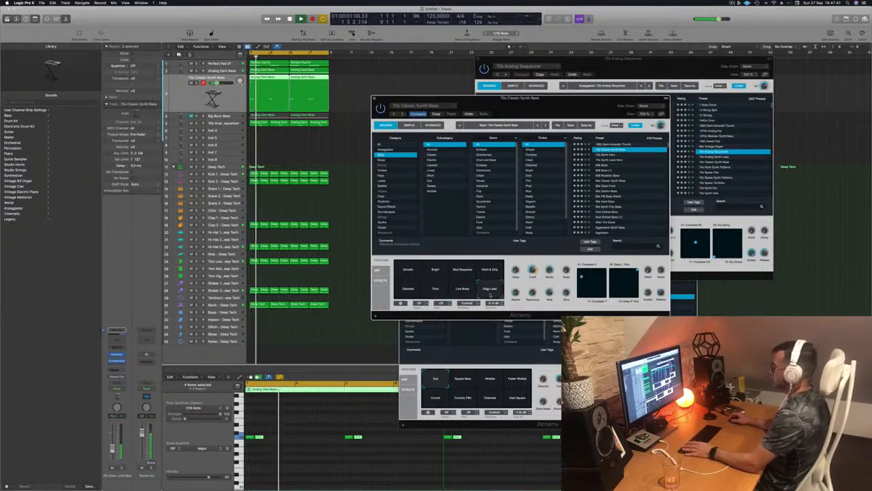
pyautogui.click(409, 272)
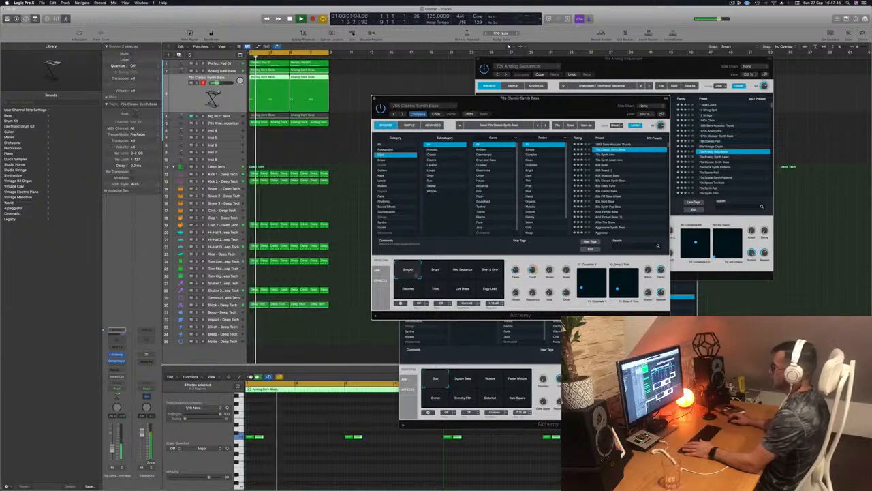
pyautogui.click(232, 101)
pyautogui.press('Return')
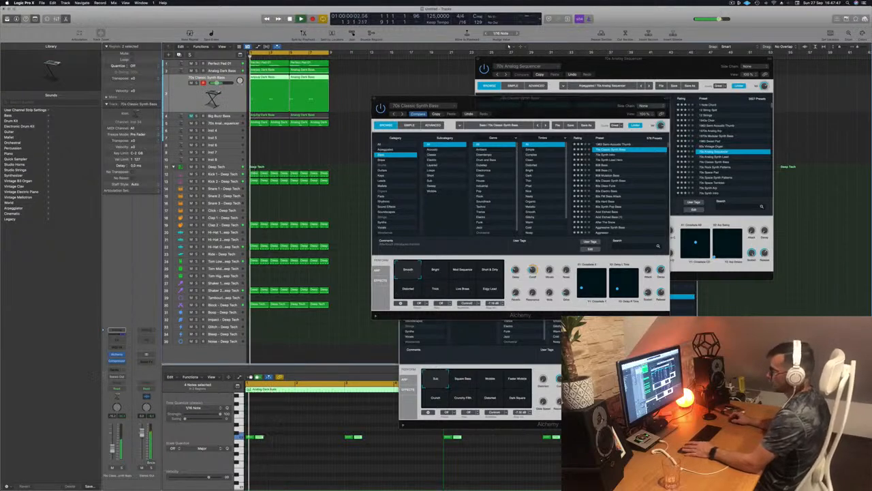
# - Add a Bus 6 send to the bass channel, raise its send level and replay the loop from the start
pyautogui.click(116, 330)
pyautogui.moveTo(120, 376)
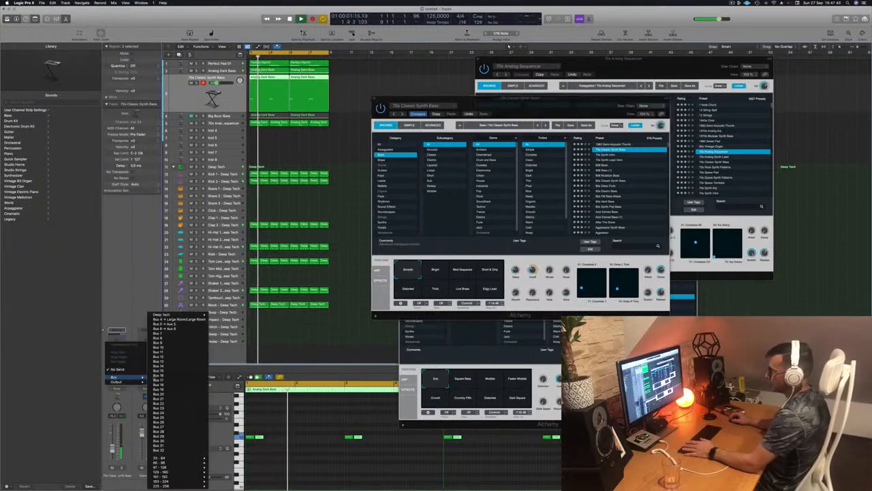
pyautogui.click(163, 328)
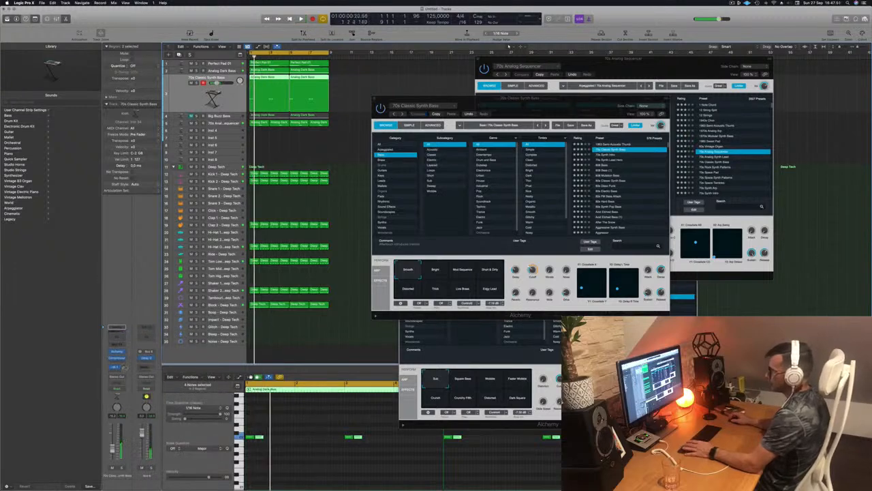
pyautogui.press('space')
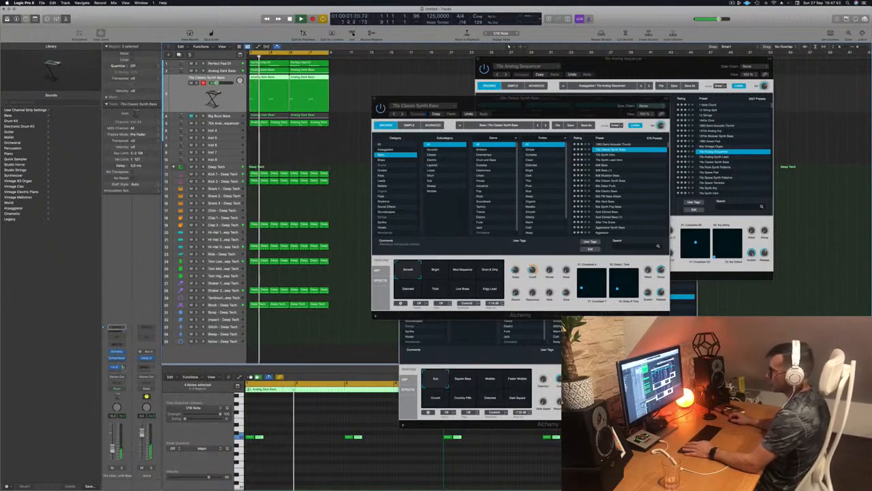
pyautogui.press('Return')
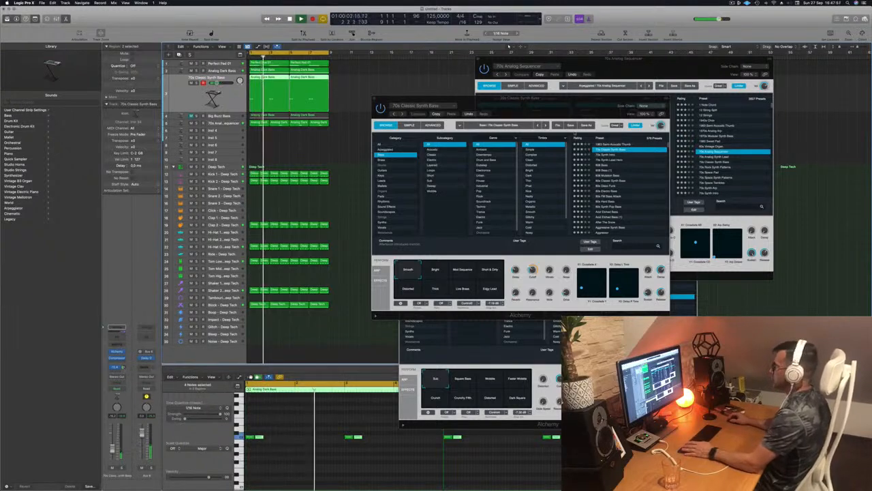
# - Reposition the 70s Classic Synth Bass instrument window and audition its Short & Dirty and Distorted snapshots
pyautogui.moveTo(560, 100); pyautogui.dragTo(586, 132)
pyautogui.press('Return')
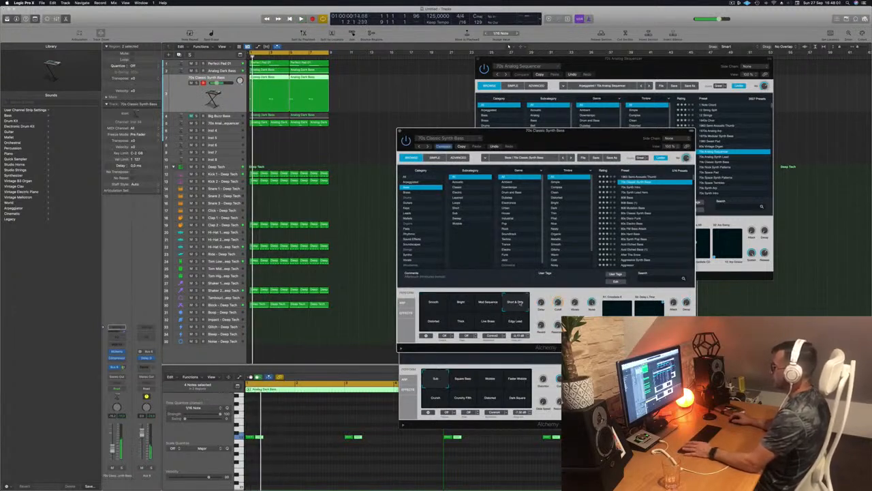
pyautogui.click(431, 325)
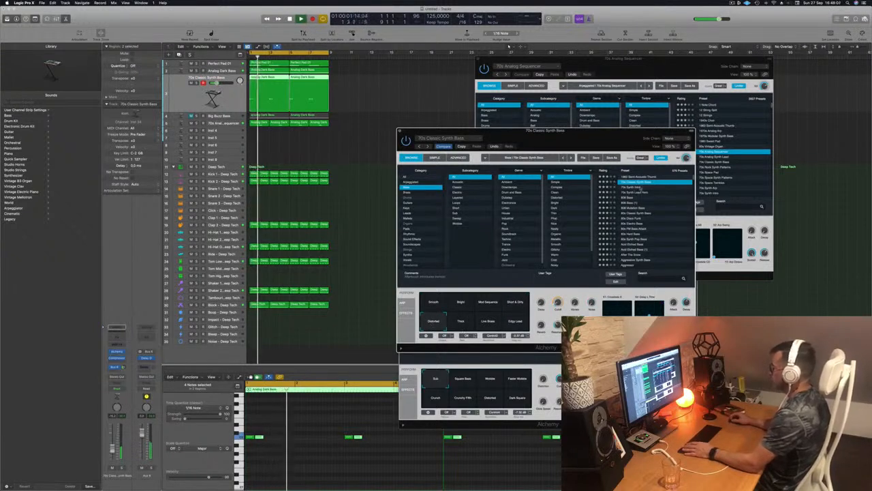
# - Audition the 70s Synth Intro, 70s Synth Lead Hero, 808 Bass, 80s Classic Synth Bass and 80s Electric Bass presets
pyautogui.click(638, 188)
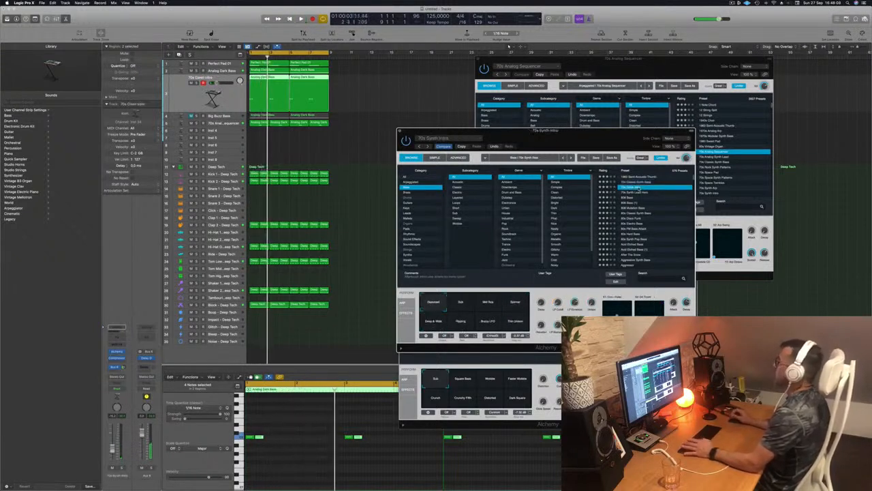
pyautogui.click(633, 192)
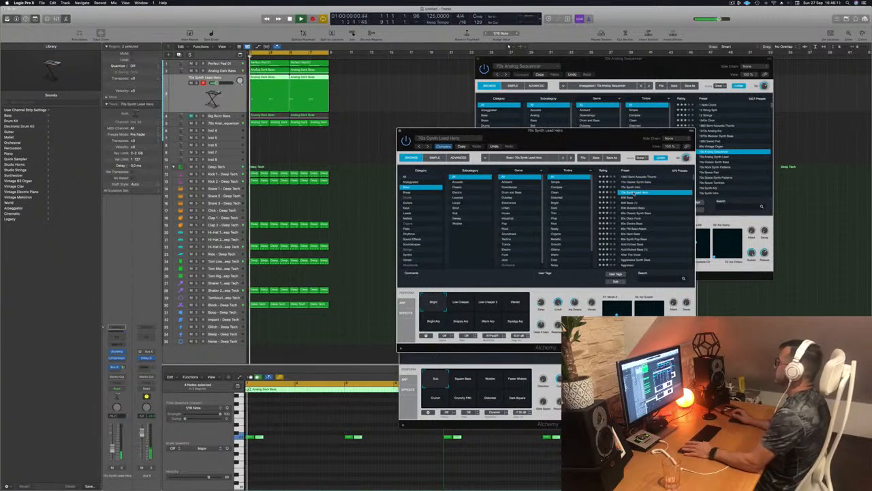
pyautogui.click(635, 202)
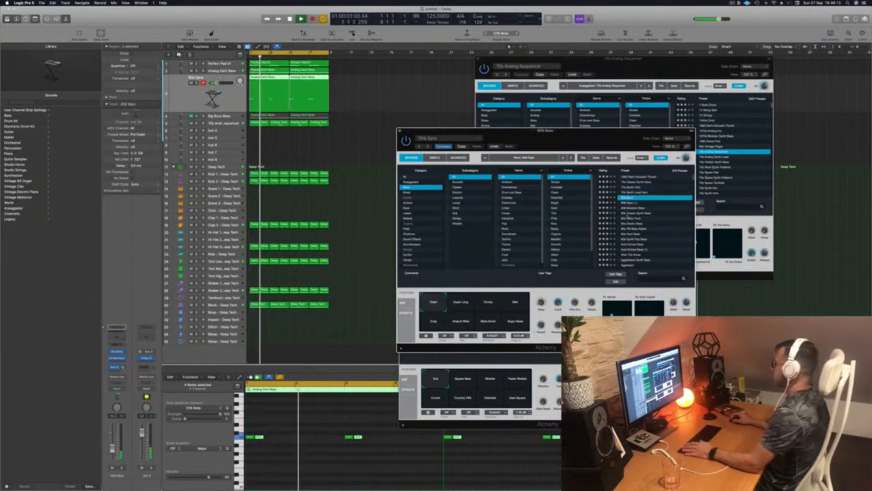
pyautogui.click(634, 213)
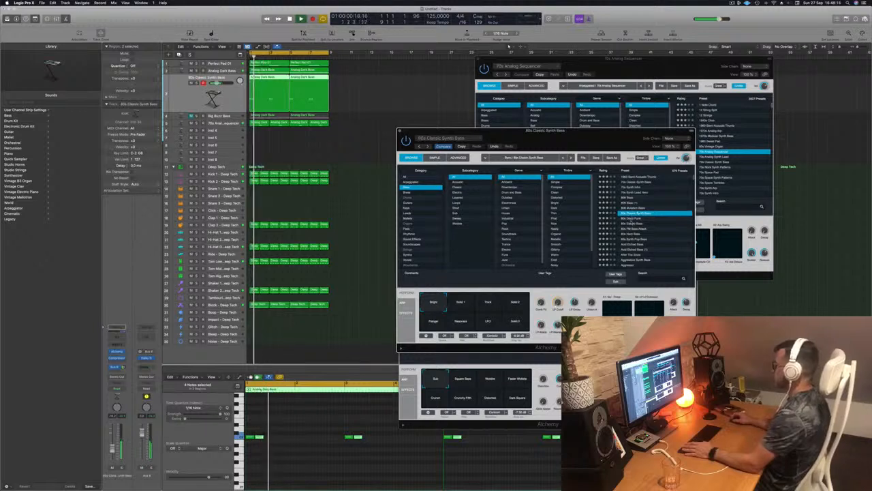
pyautogui.click(633, 223)
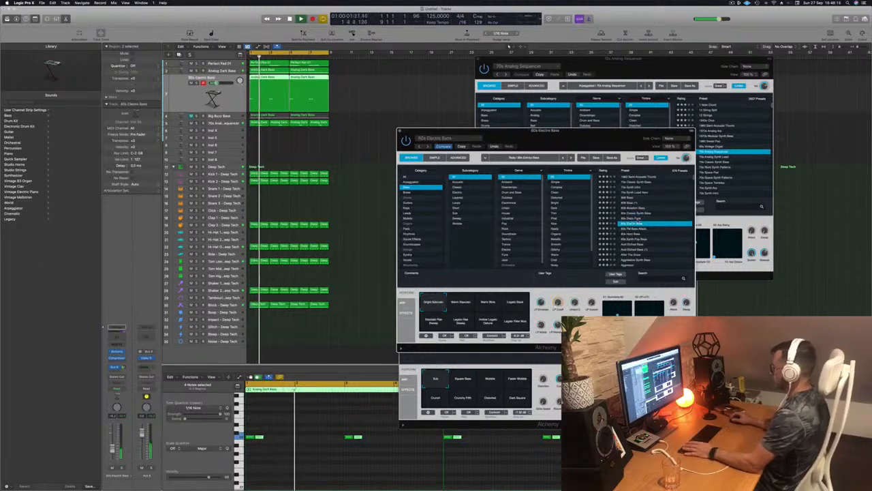
# - Audition 80s Hard Bass and both Acid Etched Bass presets, trying the Clean & Phat and Pad Mode snapshots of Acid Etched Bass (1)
pyautogui.click(631, 233)
pyautogui.scroll(-2, 629, 233)
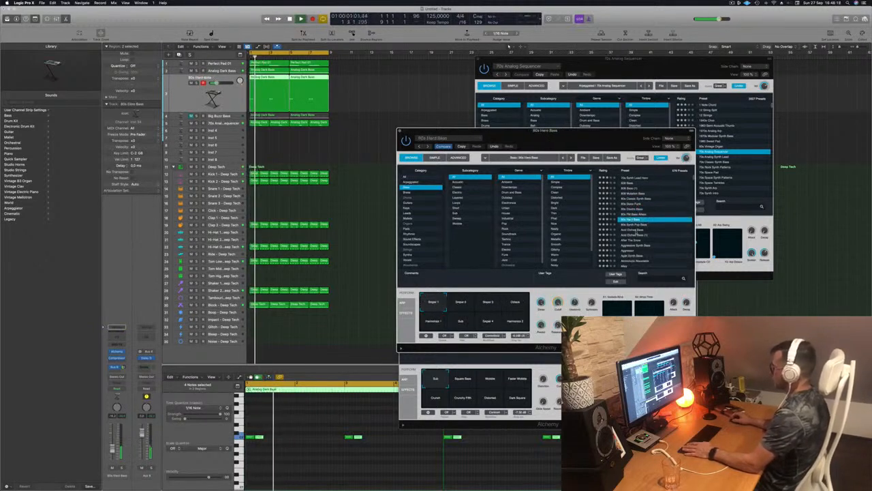
pyautogui.click(633, 230)
pyautogui.click(644, 234)
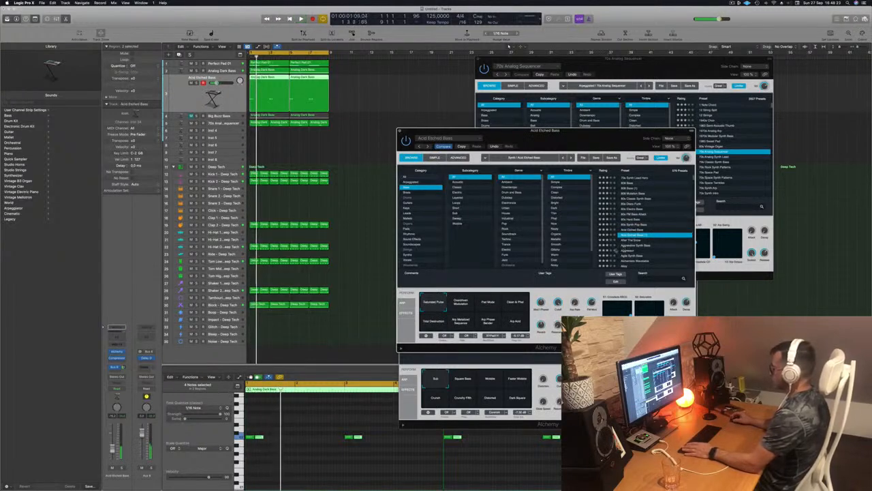
pyautogui.click(516, 303)
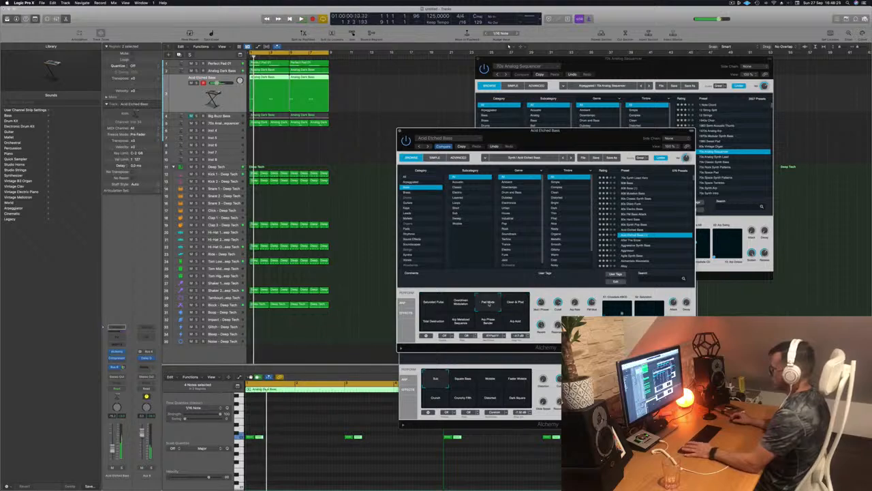
# - Audition the Aggressive Synth Bass, Agile Synth Bass and Amped Peak presets on the third track, then load Analog Glide Lead
pyautogui.click(624, 245)
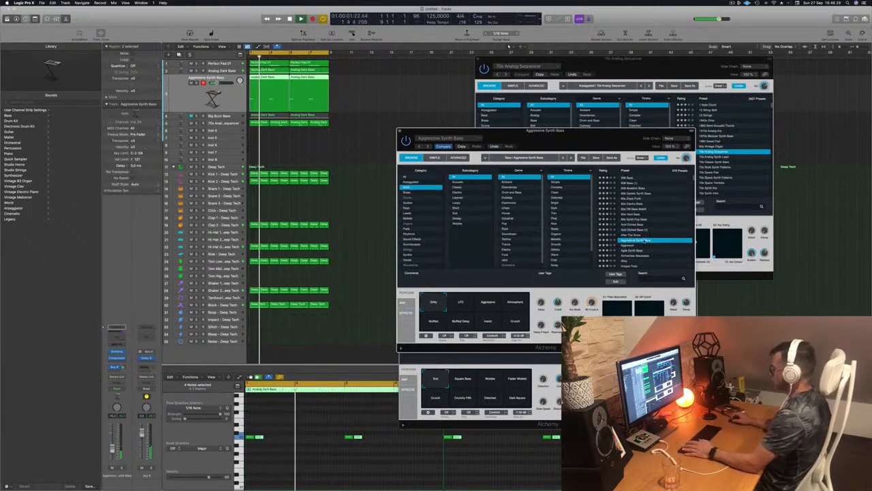
pyautogui.scroll(-2, 664, 225)
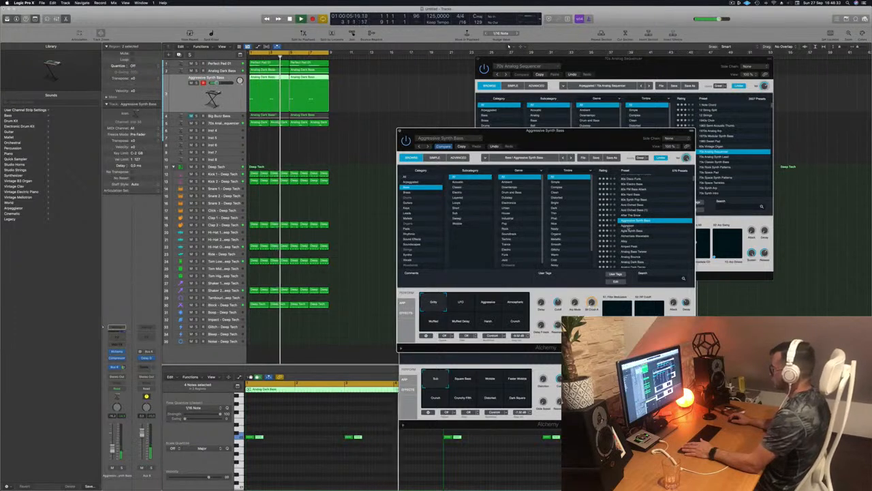
pyautogui.click(628, 226)
pyautogui.click(637, 231)
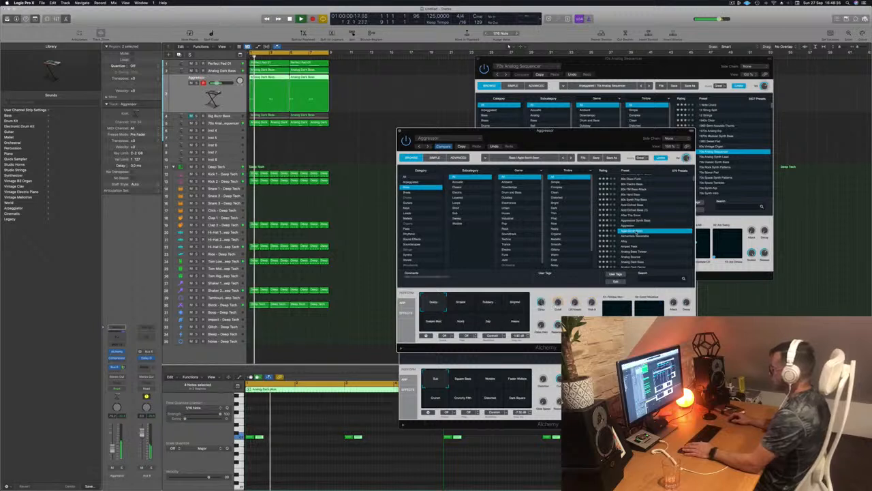
pyautogui.click(632, 246)
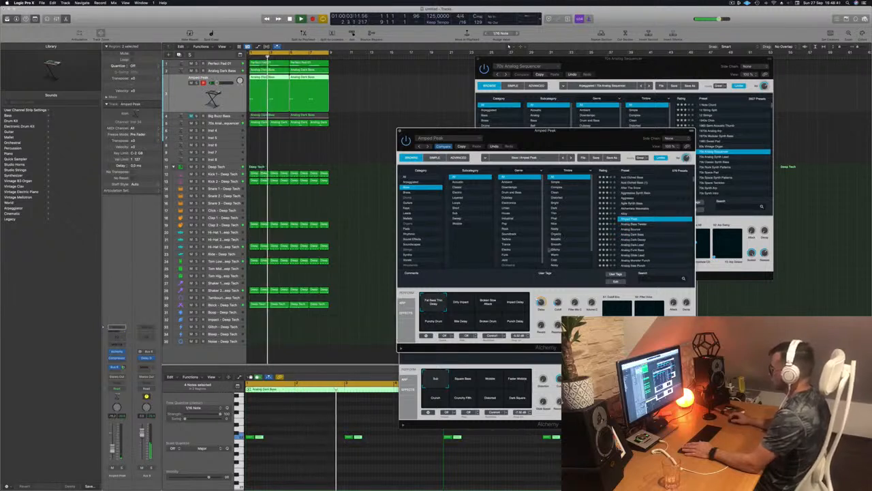
pyautogui.click(634, 254)
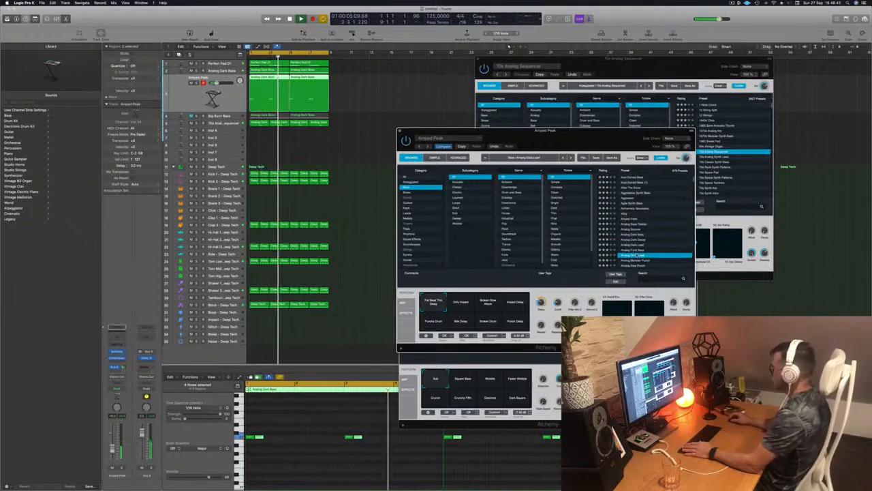
pyautogui.scroll(-3, 654, 236)
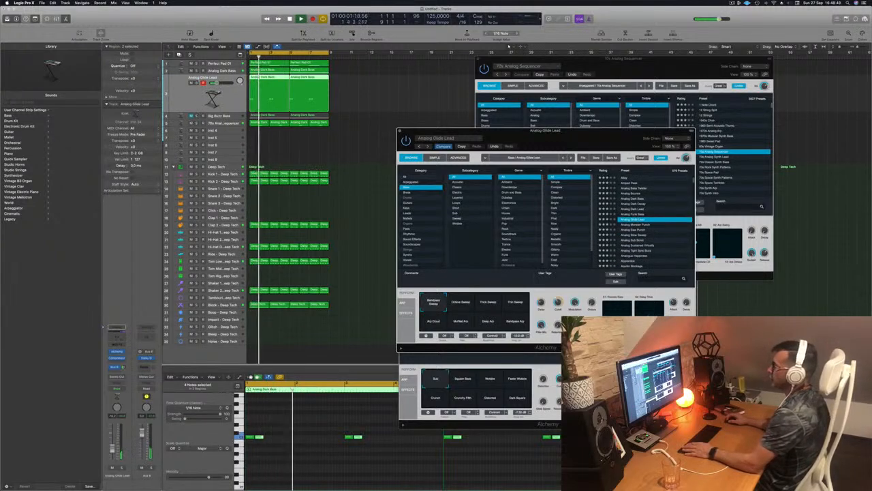
# - Mute the Analog Glide Lead track and close the open Alchemy windows
pyautogui.click(192, 82)
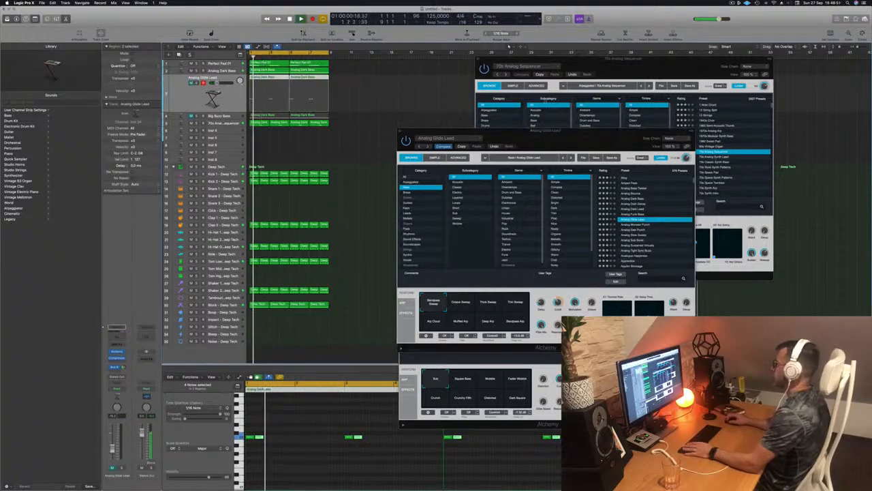
pyautogui.moveTo(430, 136); pyautogui.dragTo(407, 134)
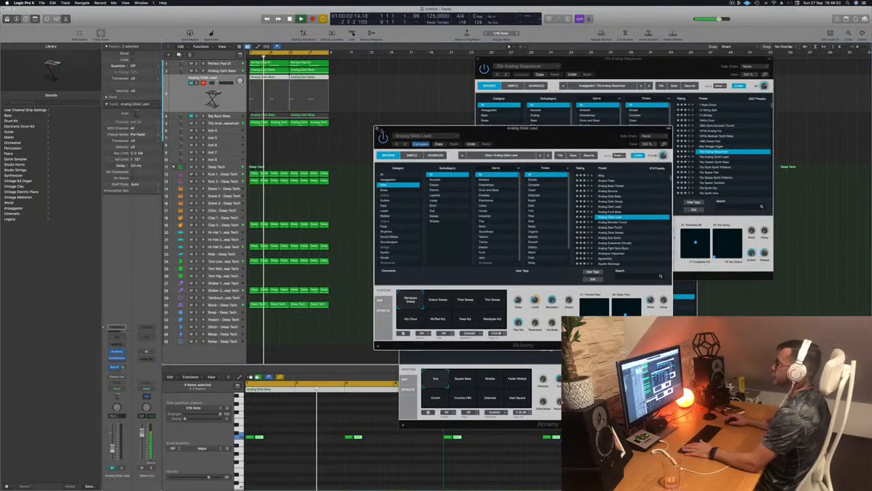
pyautogui.click(377, 128)
pyautogui.click(478, 59)
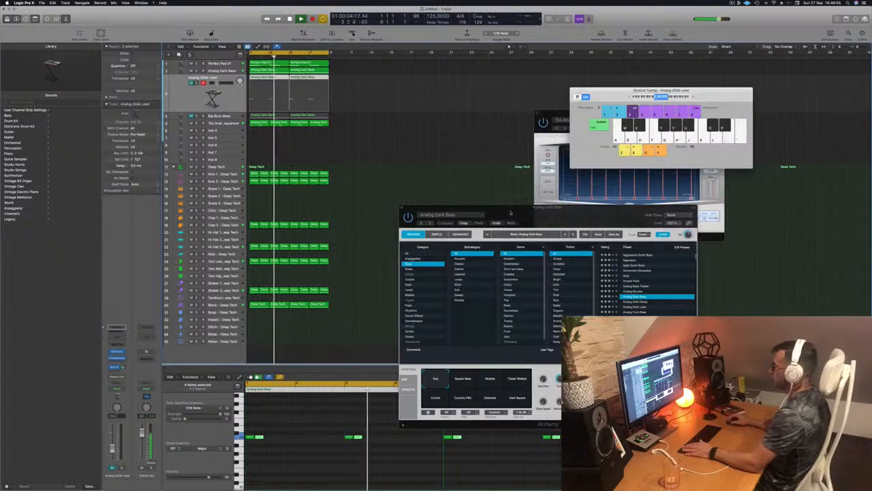
pyautogui.moveTo(510, 212); pyautogui.dragTo(524, 191)
pyautogui.press('super+w')
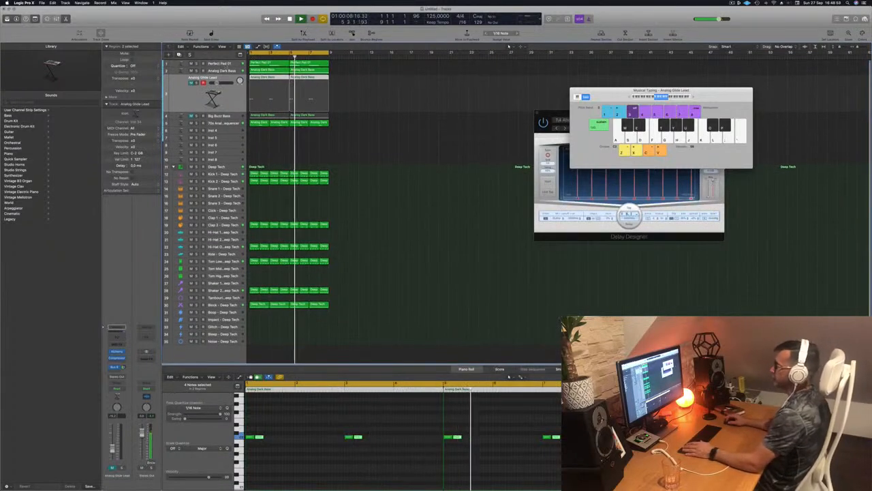
# - Go through the instrument tracks from Perfect Pad 01 downward and listen to the 70s Analog Sequencer track soloed
pyautogui.click(225, 65)
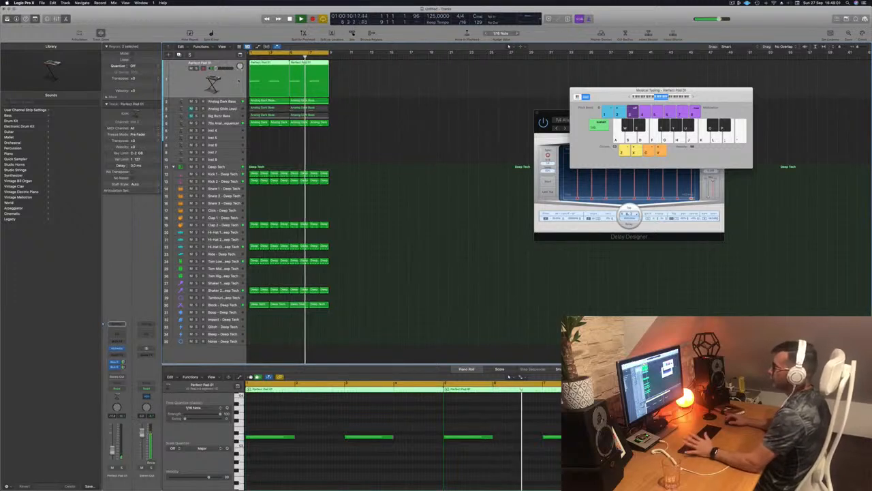
pyautogui.press('Down')
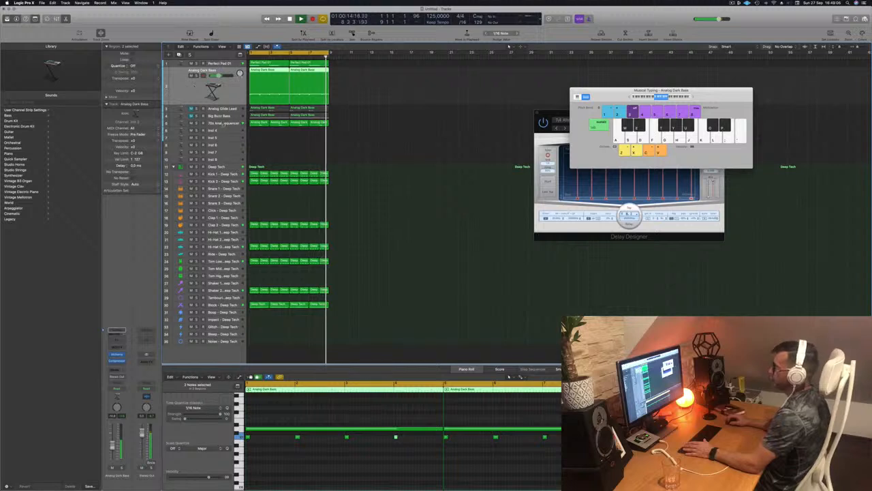
pyautogui.press('Down')
pyautogui.press('Down')
pyautogui.press('Down')
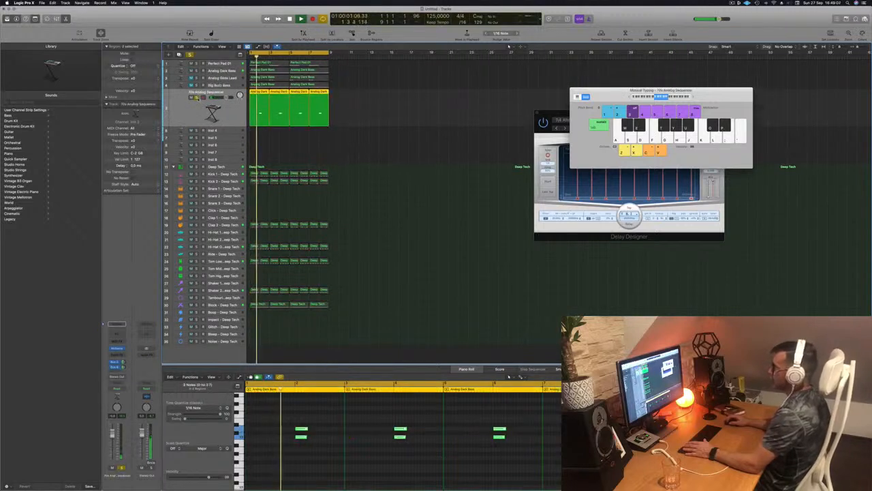
pyautogui.click(341, 156)
pyautogui.click(230, 130)
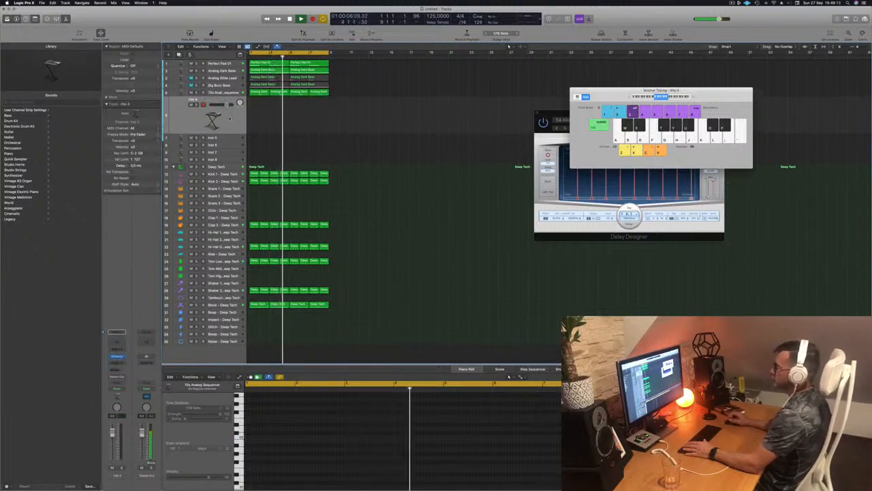
# - Duplicate the 70s Analog Sequencer track and copy its first region to the start of the new track
pyautogui.click(261, 92)
pyautogui.click(233, 94)
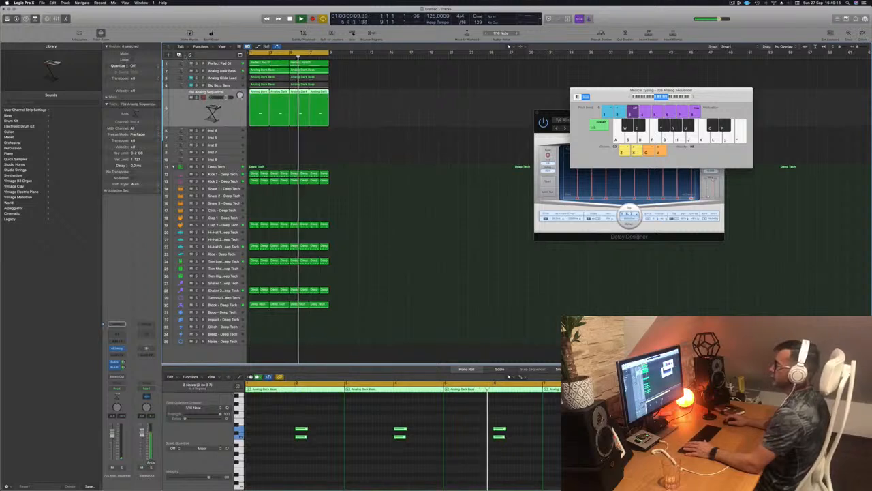
pyautogui.press('super+d')
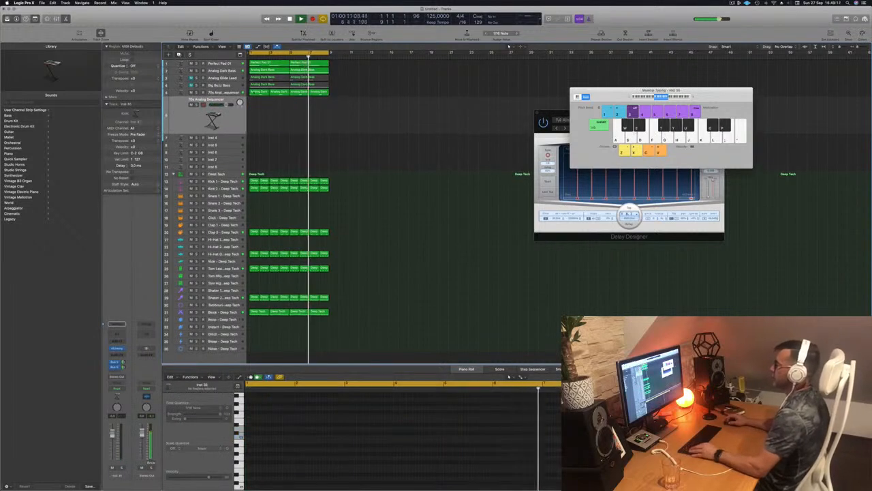
pyautogui.moveTo(254, 92); pyautogui.dragTo(253, 105)
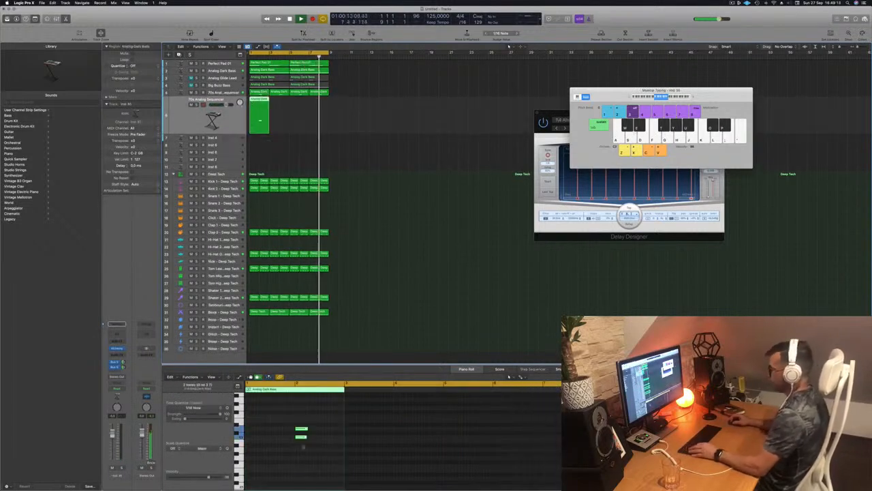
# - Nudge the two chord notes in the copied region earlier, to the start of the region
pyautogui.hotkey('alt', 'Left')
pyautogui.hotkey('alt', 'Left')
pyautogui.hotkey('alt', 'Left')
pyautogui.hotkey('alt', 'Left')
pyautogui.hotkey('alt', 'Left')
pyautogui.hotkey('alt', 'Left')
pyautogui.hotkey('alt', 'Left')
pyautogui.hotkey('alt', 'Left')
pyautogui.hotkey('alt', 'Left')
pyautogui.hotkey('alt', 'Left')
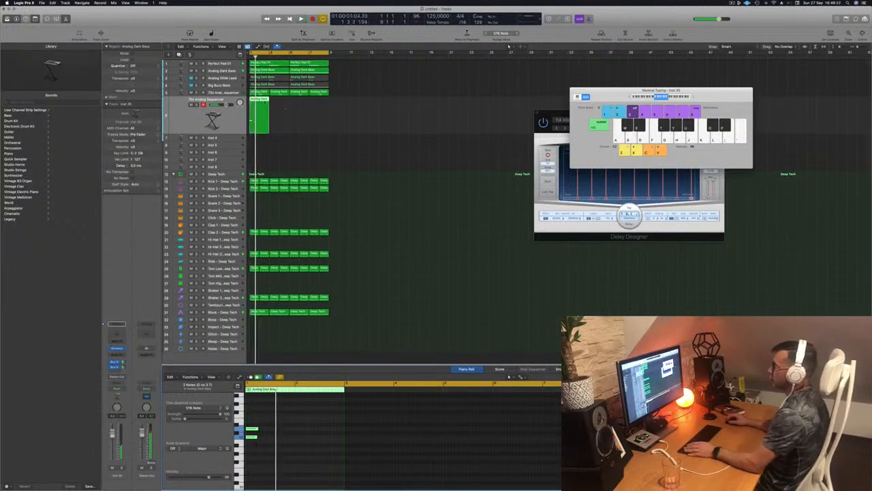
# - Copy the region directly after itself, shift the chord notes in both regions to the middle of the first bar, and play them
pyautogui.moveTo(257, 100); pyautogui.dragTo(268, 122)
pyautogui.click(294, 431)
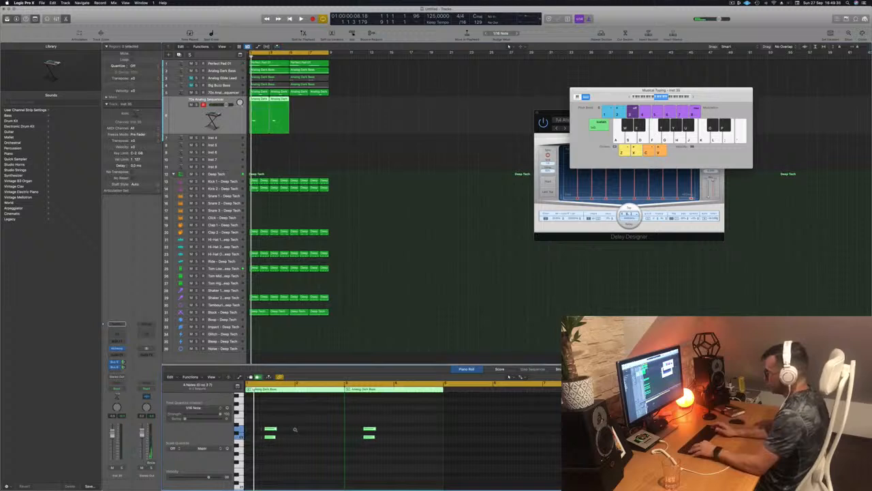
pyautogui.press('space')
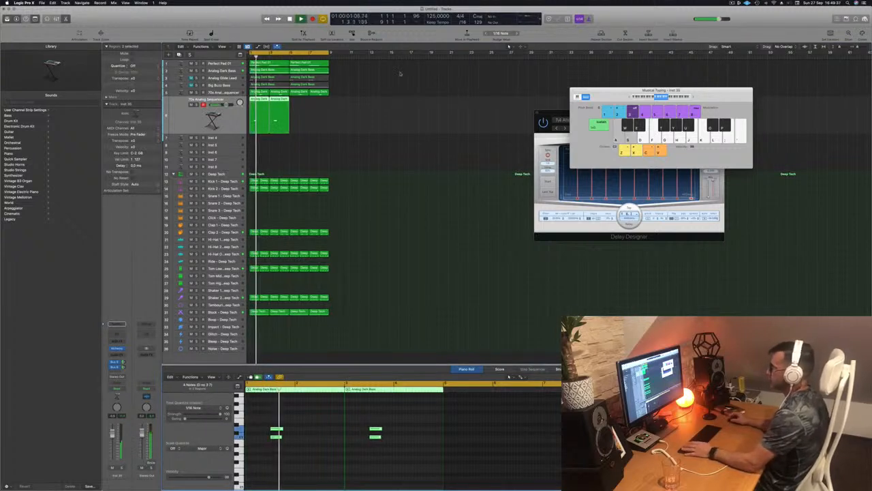
pyautogui.press('space')
pyautogui.press('space')
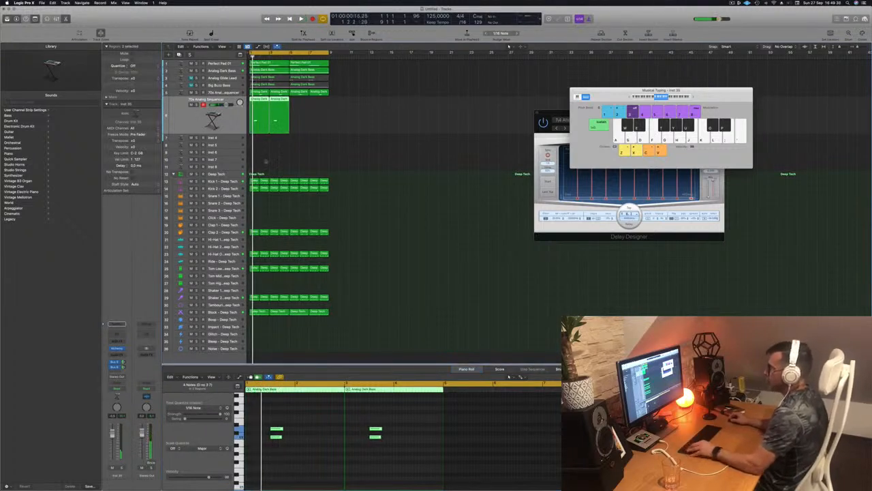
# - Copy the two regions once more to fill the rest of the loop and play the pattern back
pyautogui.moveTo(300, 103); pyautogui.dragTo(320, 109)
pyautogui.press('space')
pyautogui.press('a')
pyautogui.press('s')
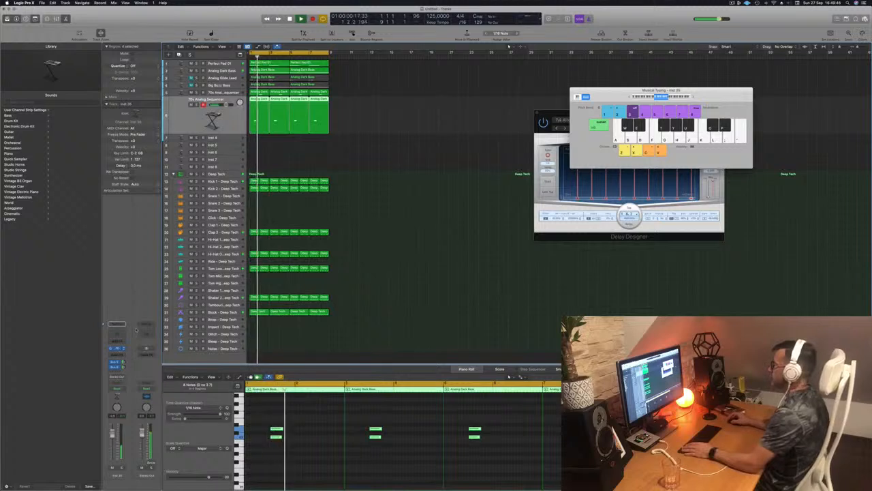
# - Show Alchemy on the duplicated track, filter its presets to the Keys category, and load Aquatic Mallets
pyautogui.click(117, 348)
pyautogui.moveTo(457, 82); pyautogui.dragTo(520, 64)
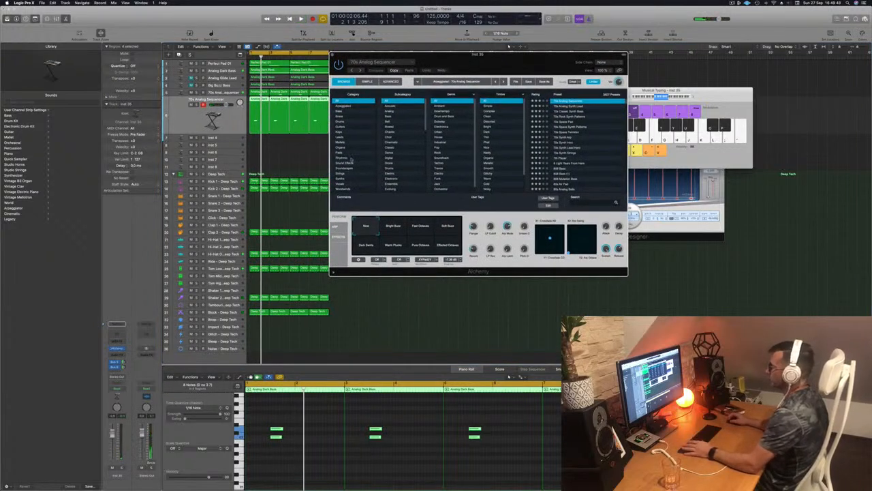
pyautogui.click(340, 133)
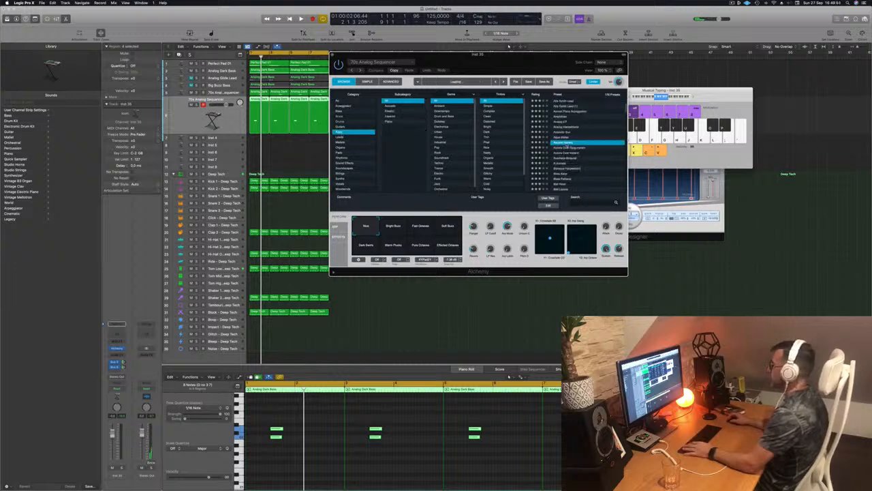
pyautogui.moveTo(517, 64); pyautogui.dragTo(559, 47)
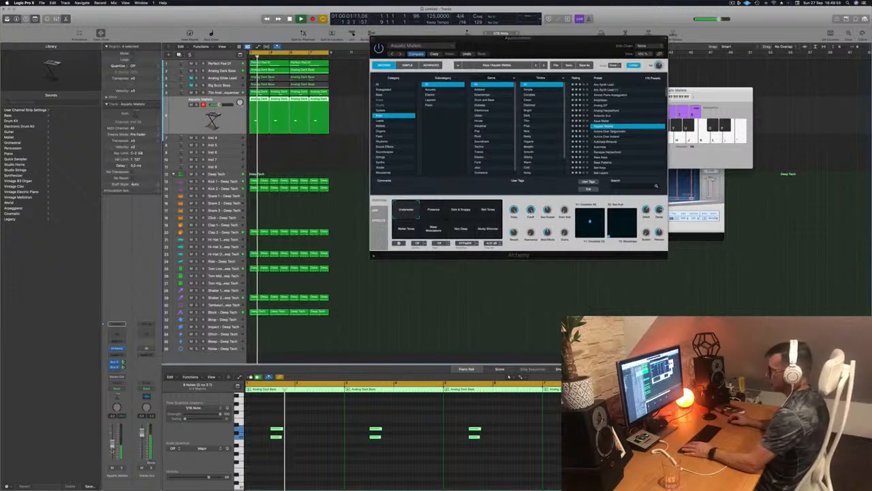
# - Audition more Keys presets, including Aurora Over Iceland, Autoharp-Binaural and Bell Keys, then load Chill Keys and browse further down the list
pyautogui.press('Down')
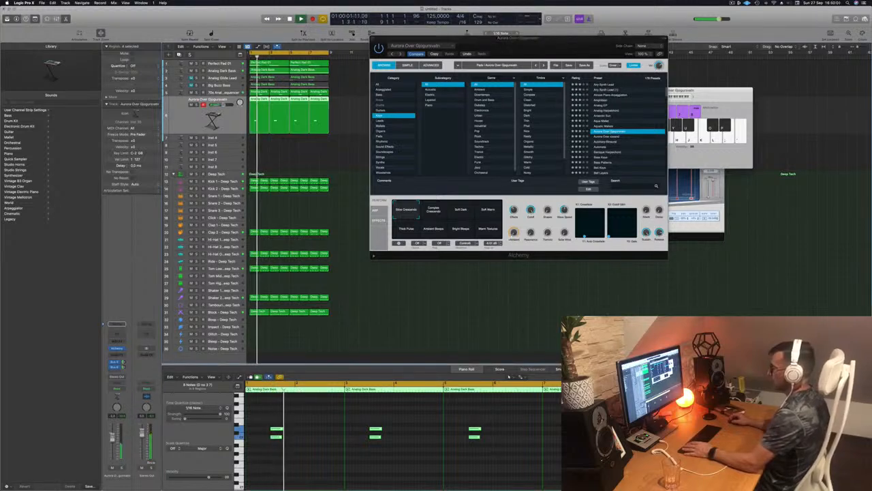
pyautogui.click(605, 137)
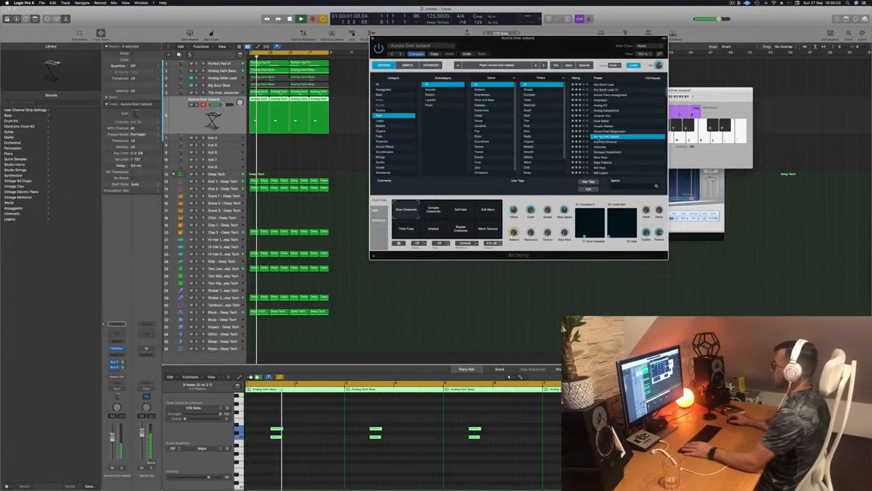
pyautogui.click(604, 142)
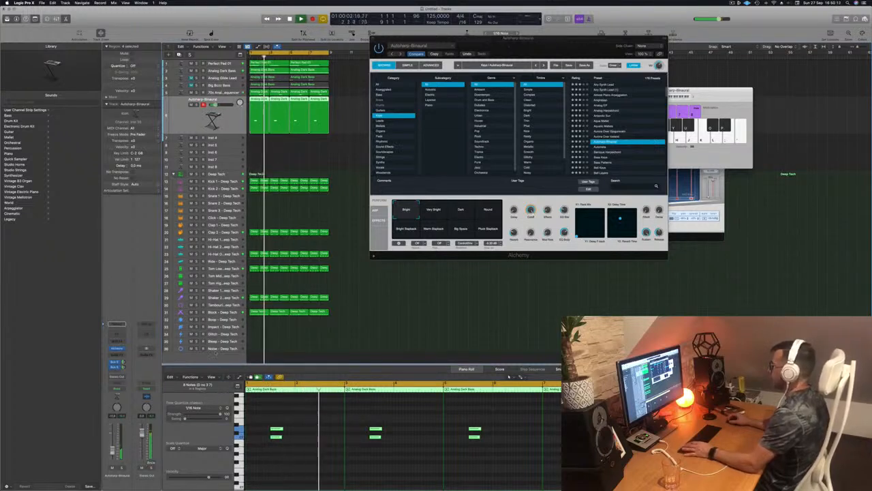
pyautogui.click(616, 167)
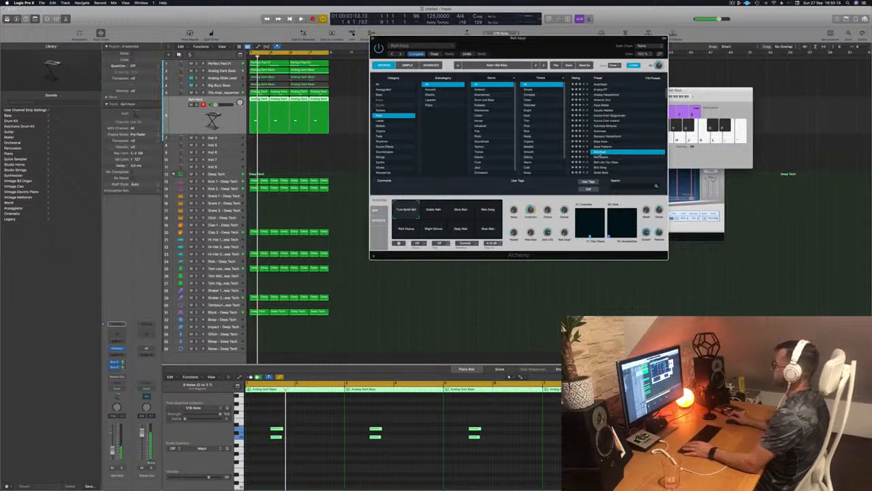
pyautogui.scroll(-2, 606, 160)
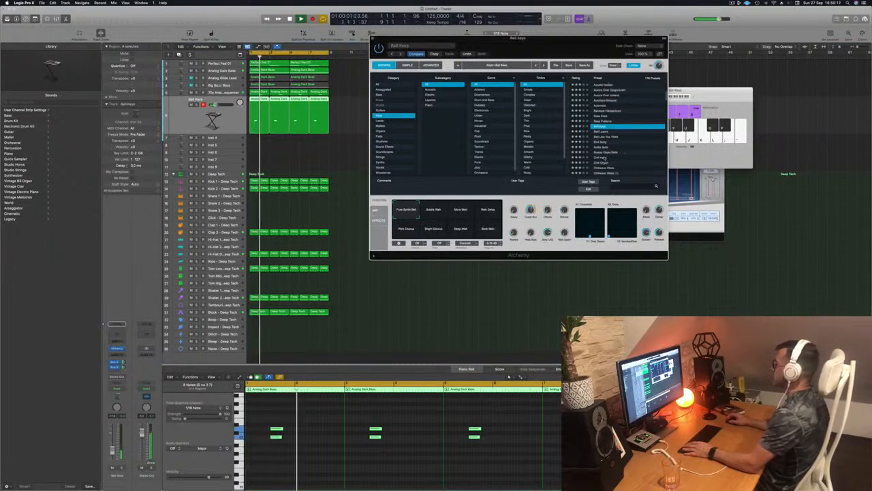
pyautogui.click(604, 158)
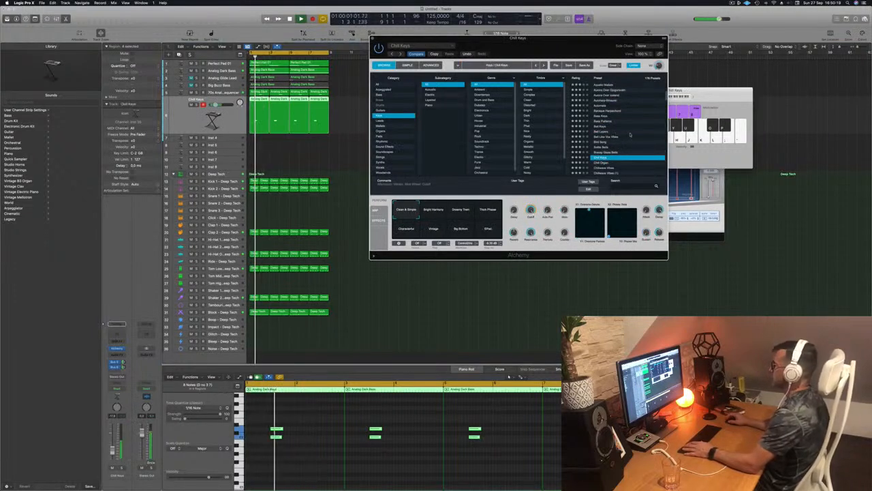
pyautogui.scroll(-2, 630, 134)
pyautogui.scroll(-1, 631, 134)
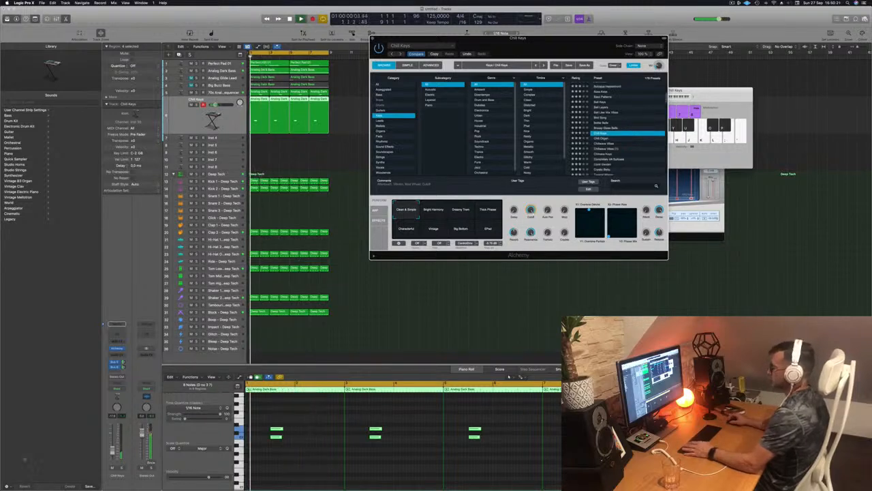
# - Lower the Chill Keys track's volume slightly and try the Bright Harmony and Dreamy Trem variations of the preset
pyautogui.moveTo(113, 449); pyautogui.dragTo(112, 452)
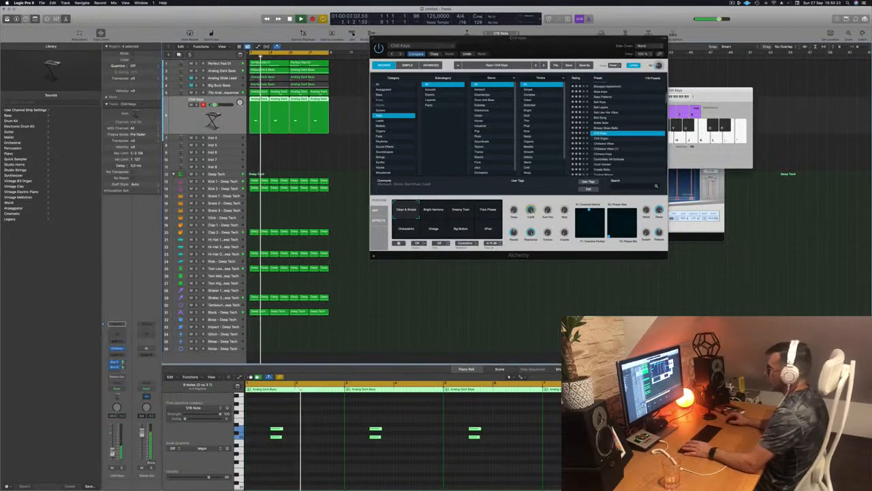
pyautogui.click(435, 215)
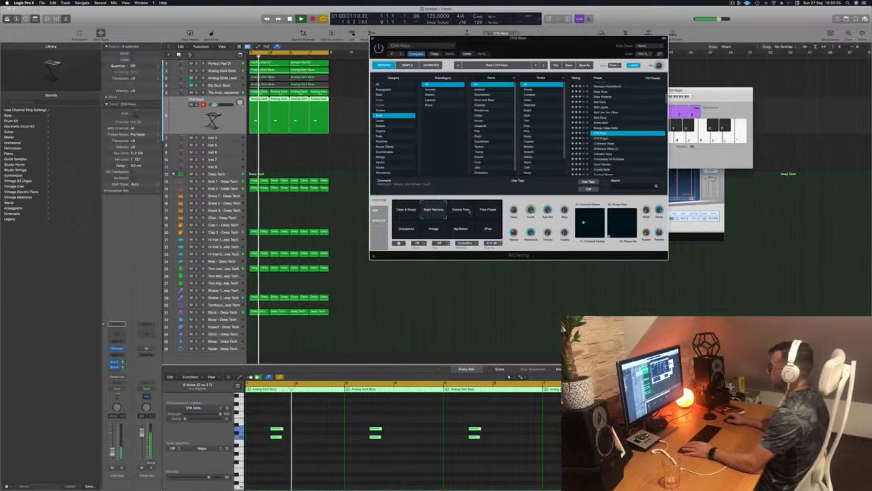
pyautogui.click(464, 218)
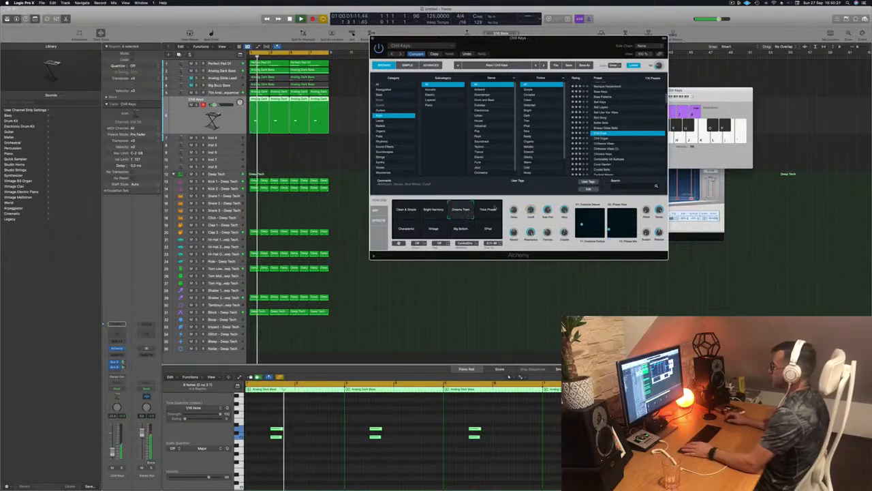
# - Audition the Thick Phase, Vintage and Big Bottom variations of Chill Keys, settle on Characterful, and close the Alchemy window
pyautogui.click(486, 212)
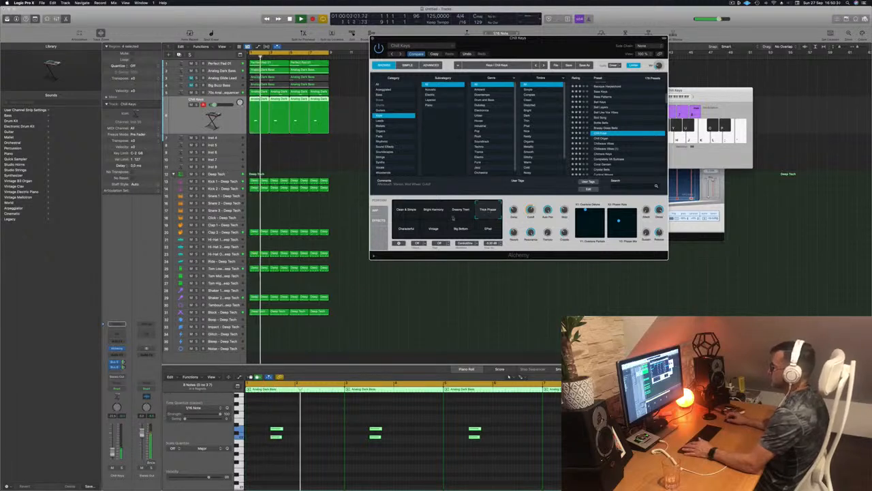
pyautogui.click(405, 230)
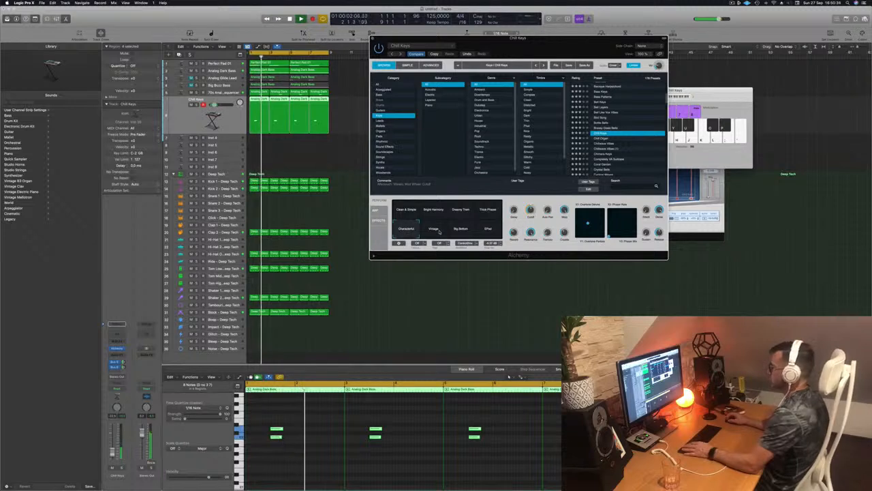
pyautogui.click(437, 230)
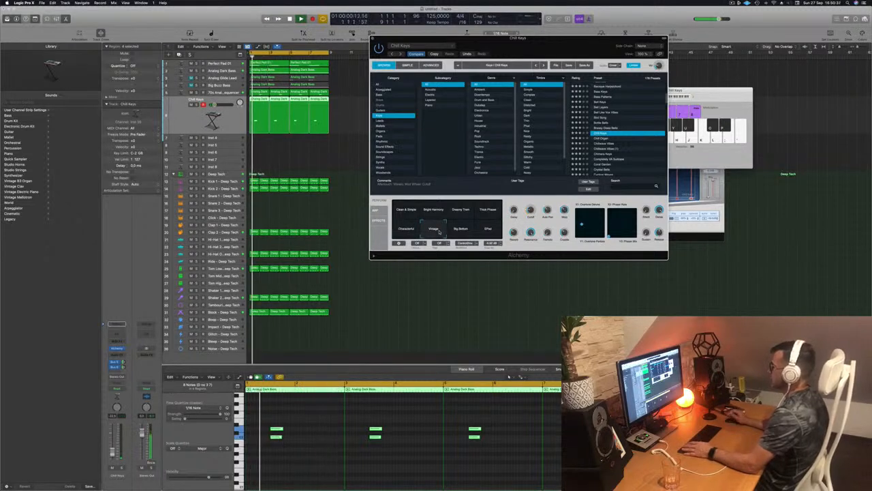
pyautogui.click(461, 230)
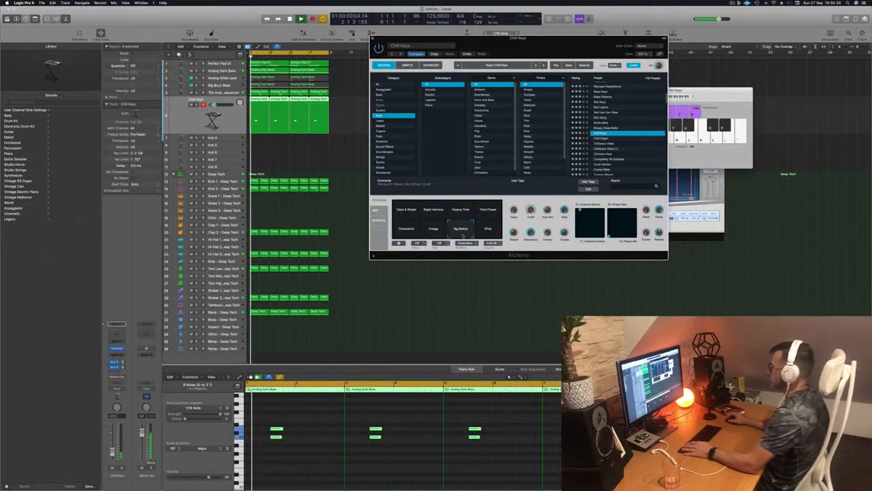
pyautogui.click(407, 222)
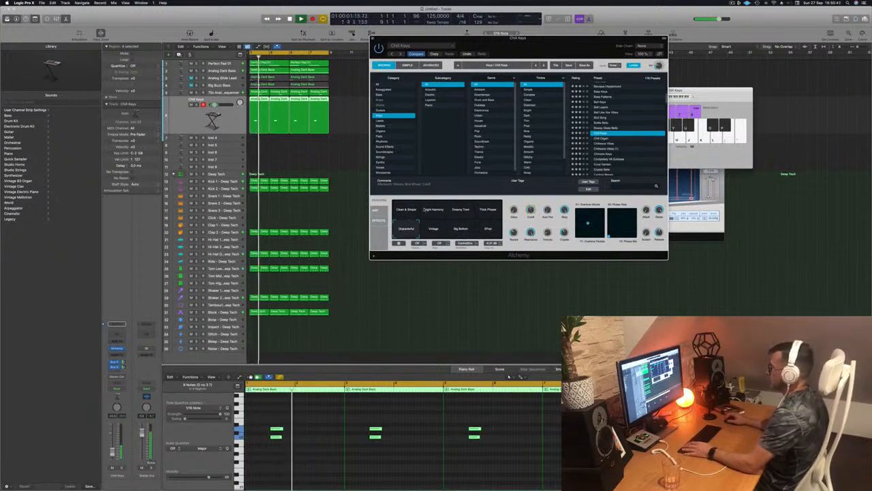
pyautogui.moveTo(555, 50); pyautogui.dragTo(503, 143)
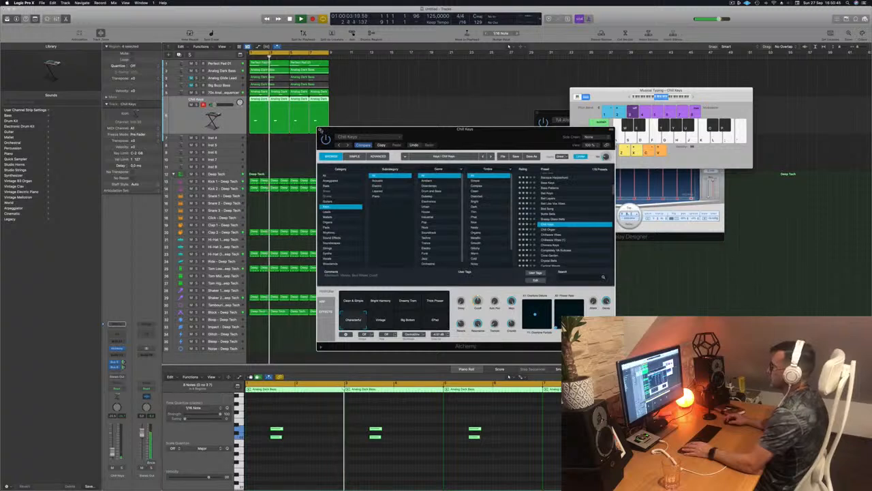
pyautogui.press('super+w')
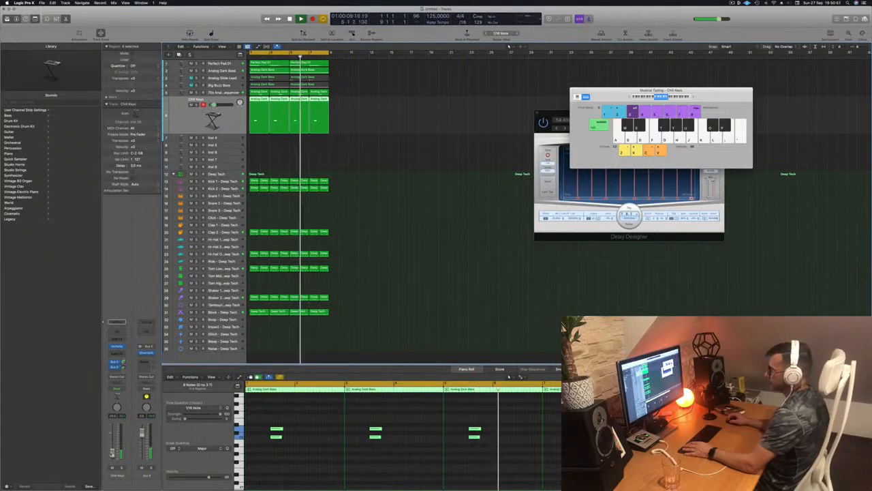
# - Duplicate the Perfect Pad 01 track to get an empty track with the same Alchemy sound
pyautogui.click(395, 232)
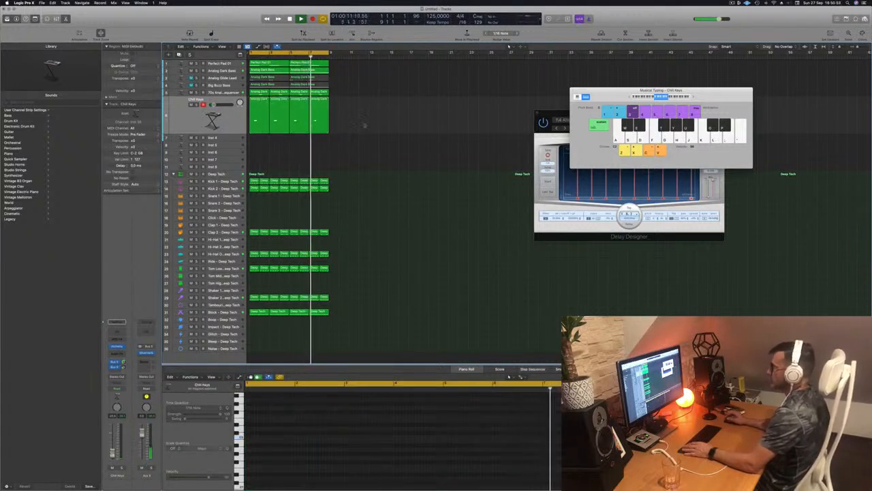
pyautogui.click(213, 117)
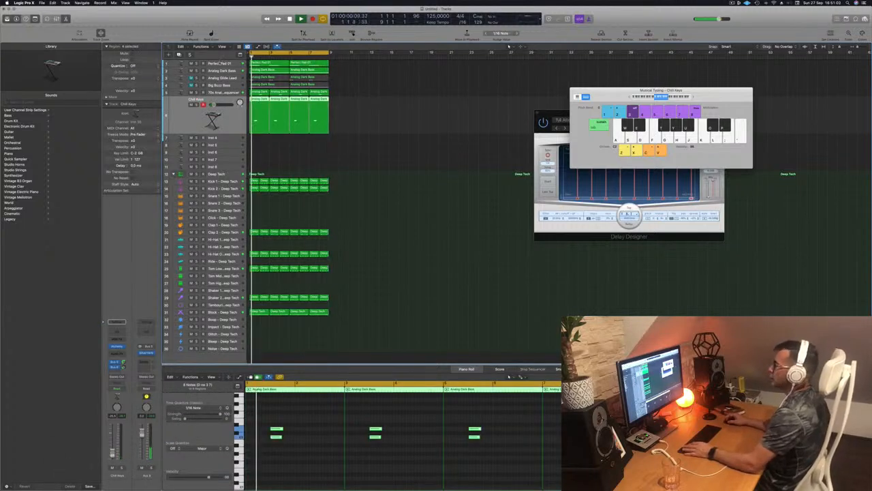
pyautogui.click(220, 64)
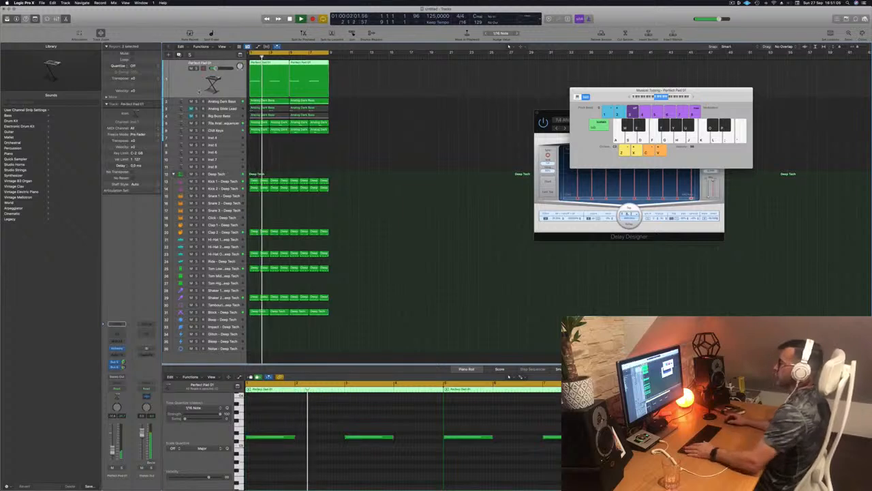
pyautogui.press('super+d')
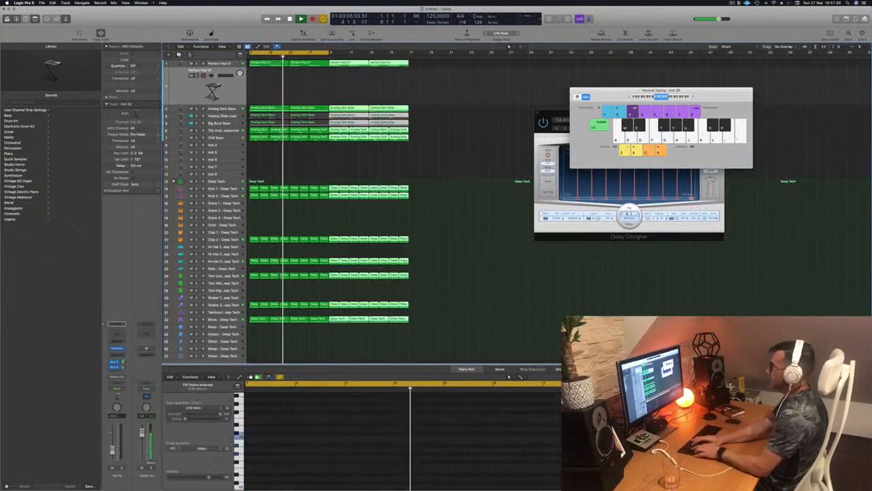
# - Repeat all regions on every track three times so the arrangement extends to bar 33
pyautogui.press('super+a')
pyautogui.press('super+r')
pyautogui.press('super+r')
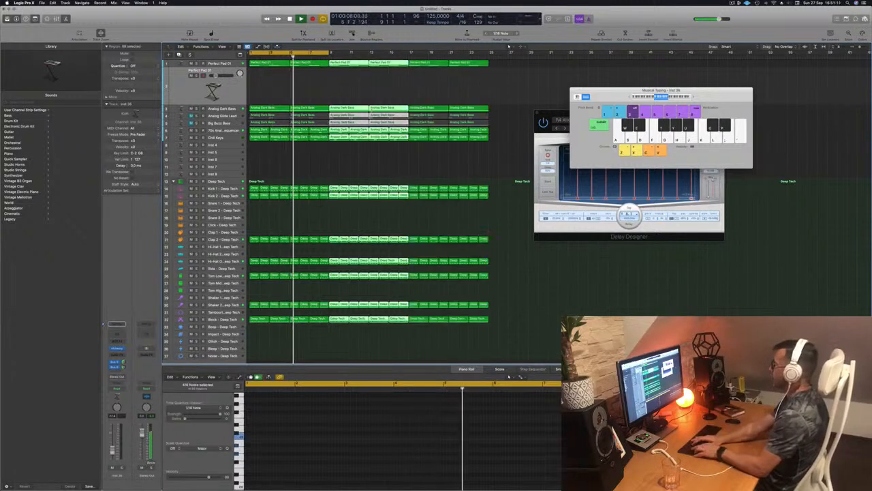
pyautogui.press('super+r')
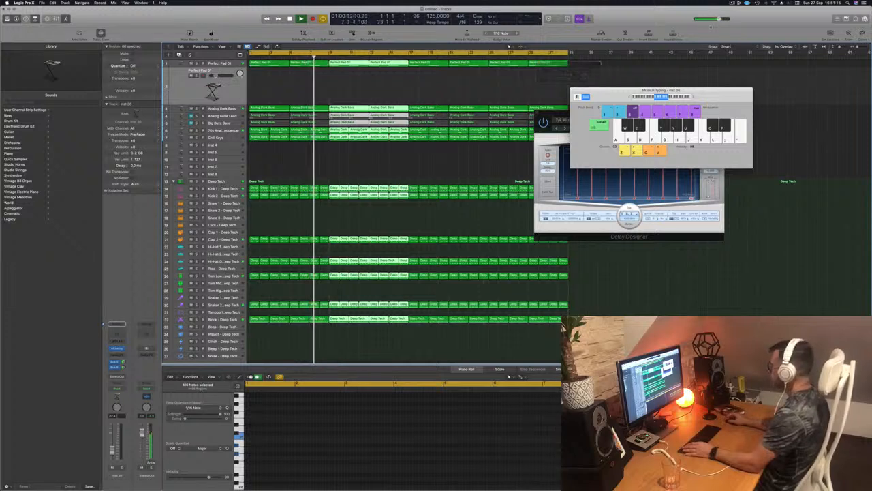
# - Move the Musical Typing and Delay Designer windows clear of the regions, deselect everything, and restart playback from the beginning
pyautogui.click(737, 4)
pyautogui.click(737, 3)
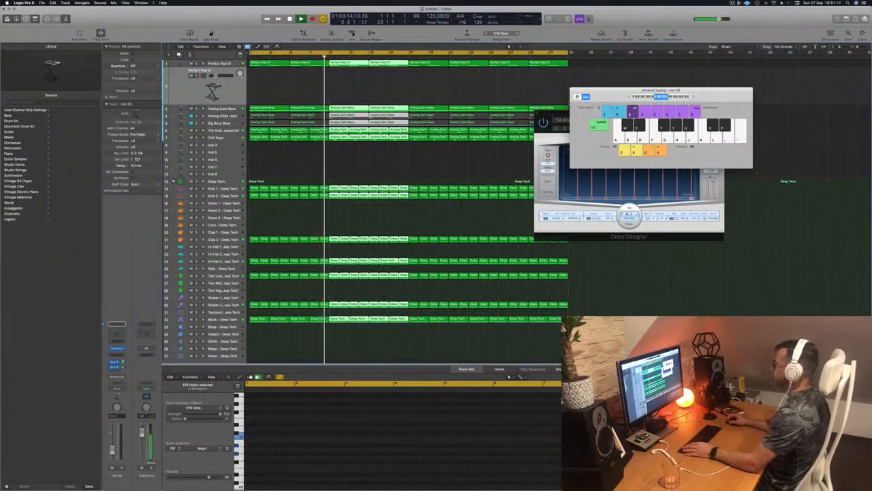
pyautogui.moveTo(649, 94); pyautogui.dragTo(766, 94)
pyautogui.moveTo(599, 114); pyautogui.dragTo(754, 249)
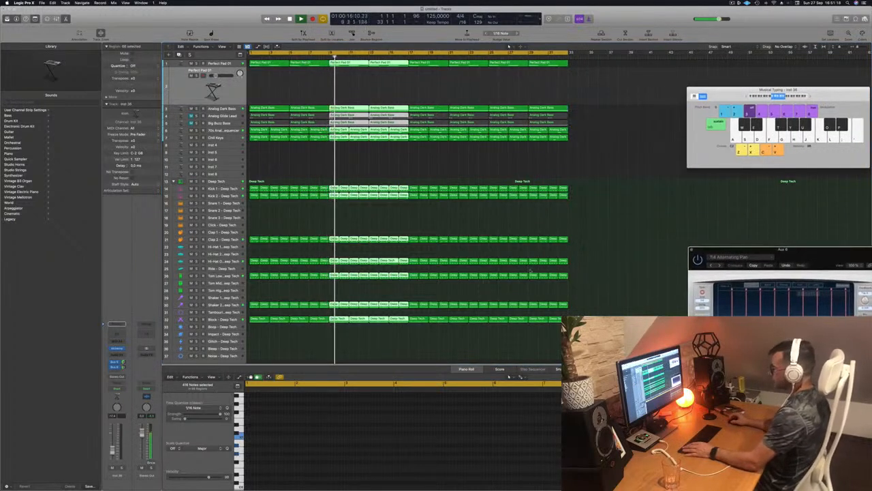
pyautogui.click(374, 291)
pyautogui.press('Return')
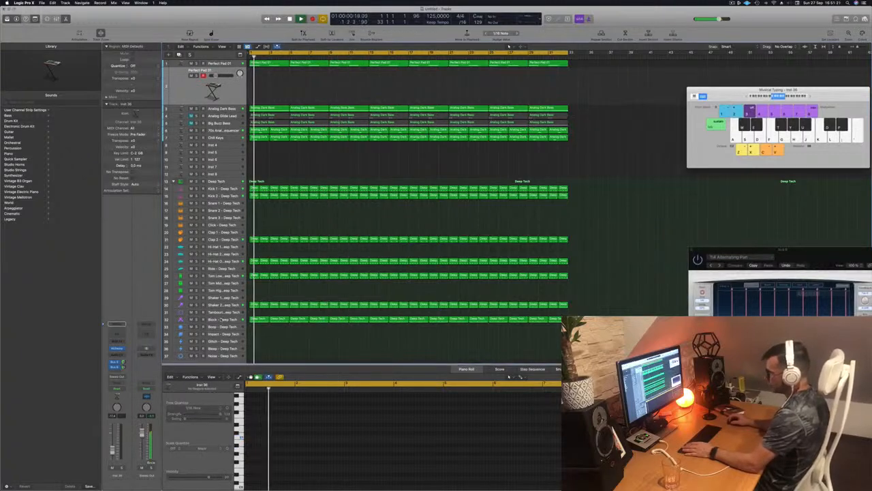
# - Solo the Block - Deep Tech track to hear it alone, turn solo off, and restart playback
pyautogui.click(199, 318)
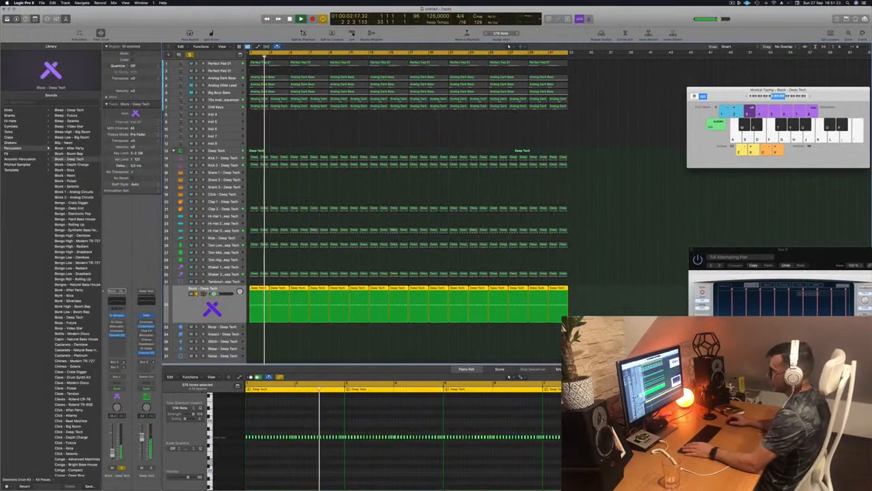
pyautogui.press('space')
pyautogui.click(388, 137)
pyautogui.press('space')
pyautogui.press('space')
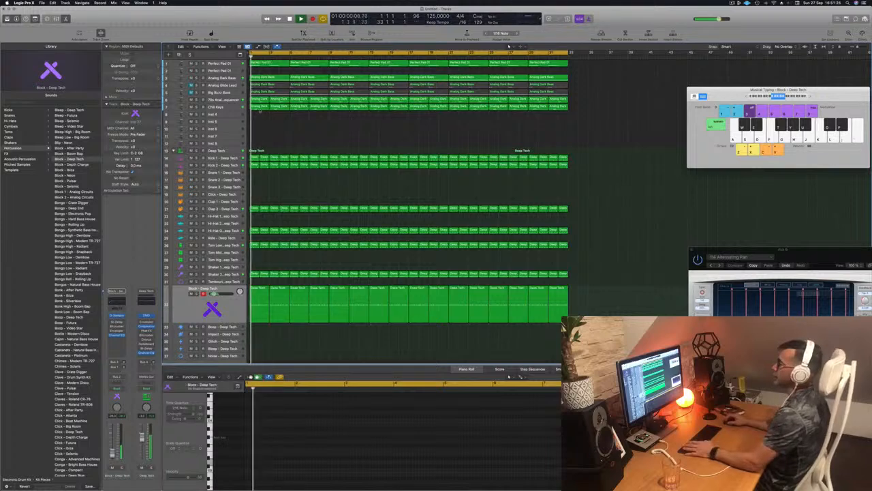
# - Select the duplicated Perfect Pad 01 track, reposition Musical Typing, and try out notes over the playing loop
pyautogui.click(229, 70)
pyautogui.press('space')
pyautogui.press('space')
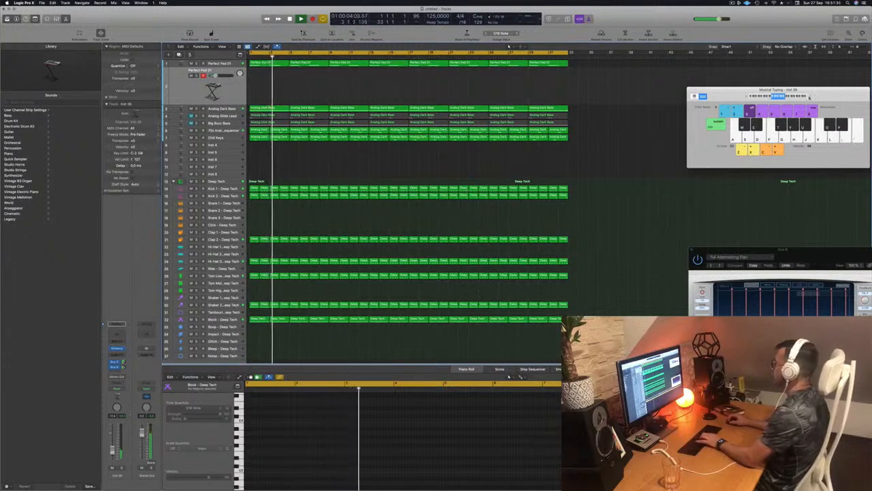
pyautogui.moveTo(824, 97); pyautogui.dragTo(701, 96)
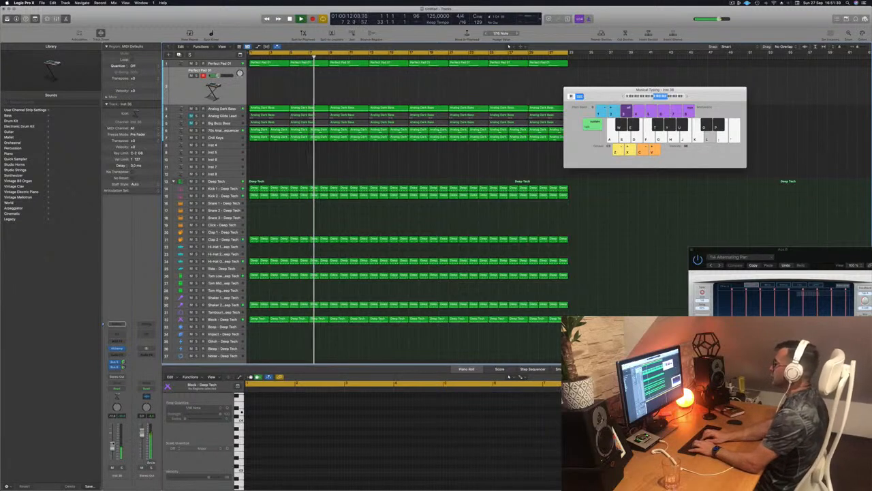
pyautogui.press('s')
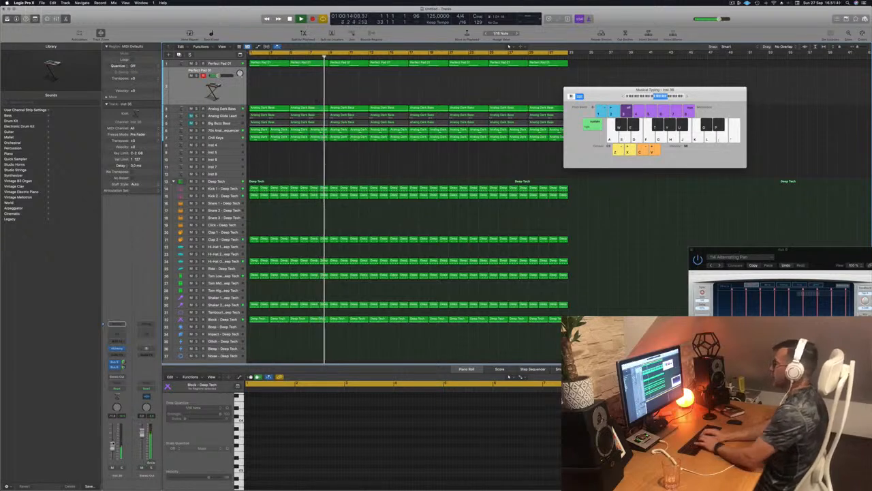
pyautogui.press(';')
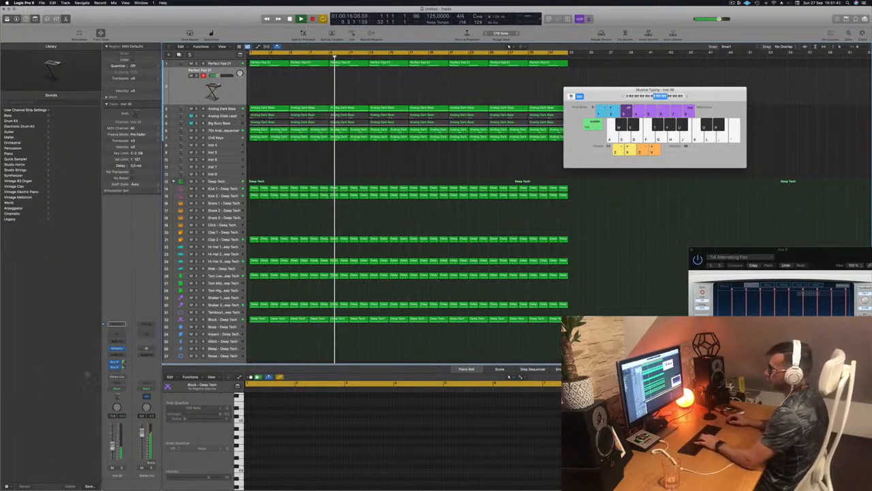
# - Show Alchemy on the duplicated pad track, try the Hollow variation, choose Rich, and move the window clear of the regions
pyautogui.click(116, 348)
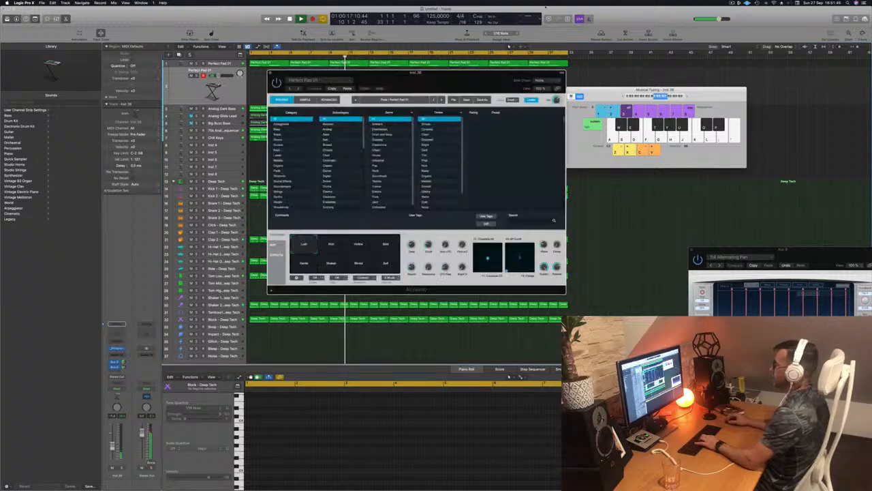
pyautogui.moveTo(413, 83); pyautogui.dragTo(547, 94)
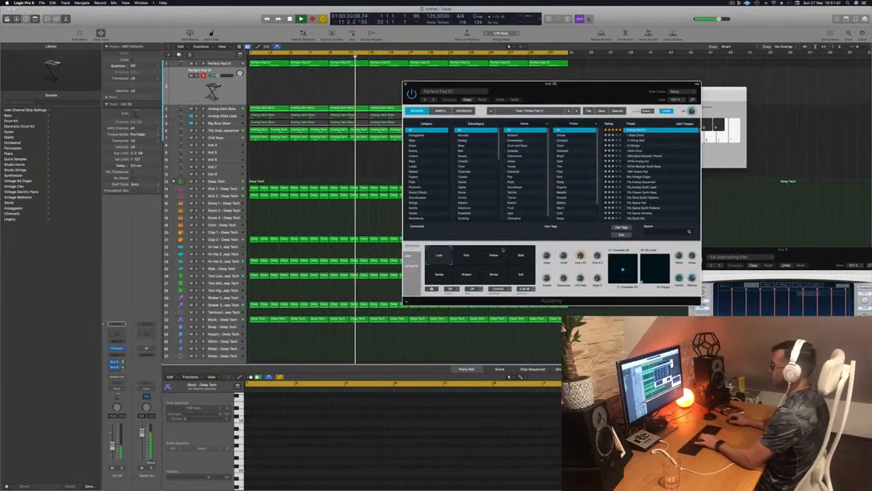
pyautogui.click(467, 255)
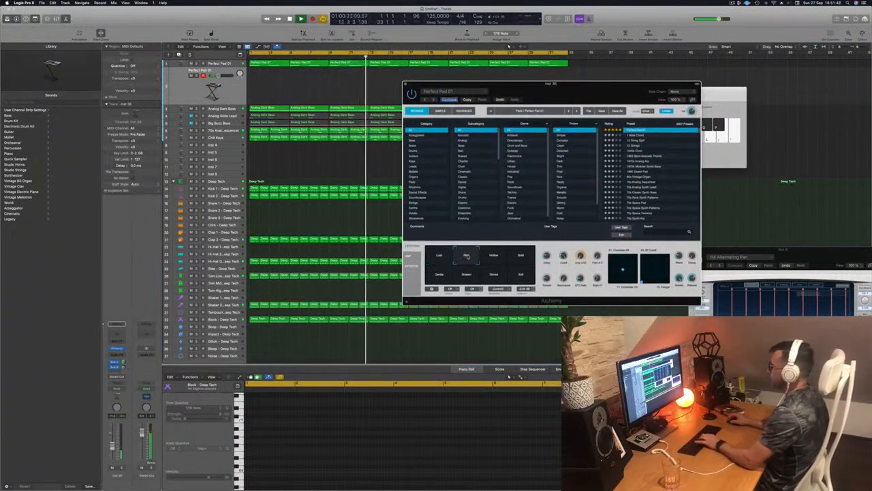
pyautogui.click(494, 255)
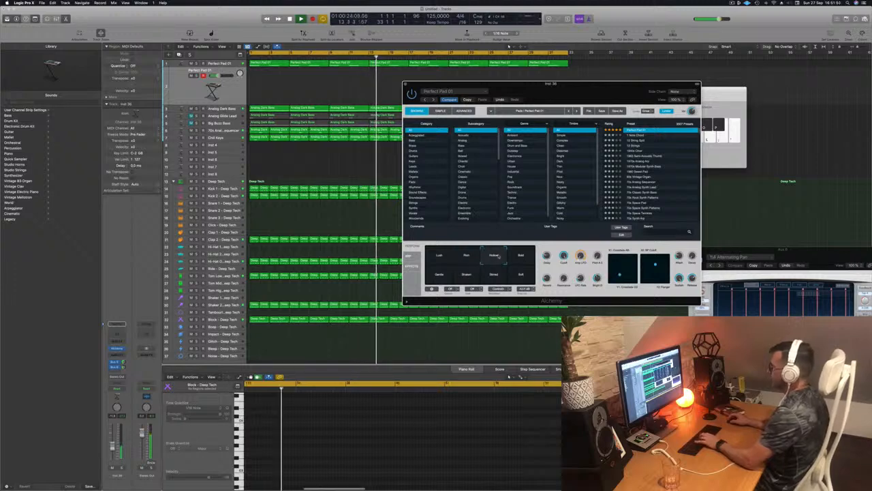
pyautogui.click(467, 256)
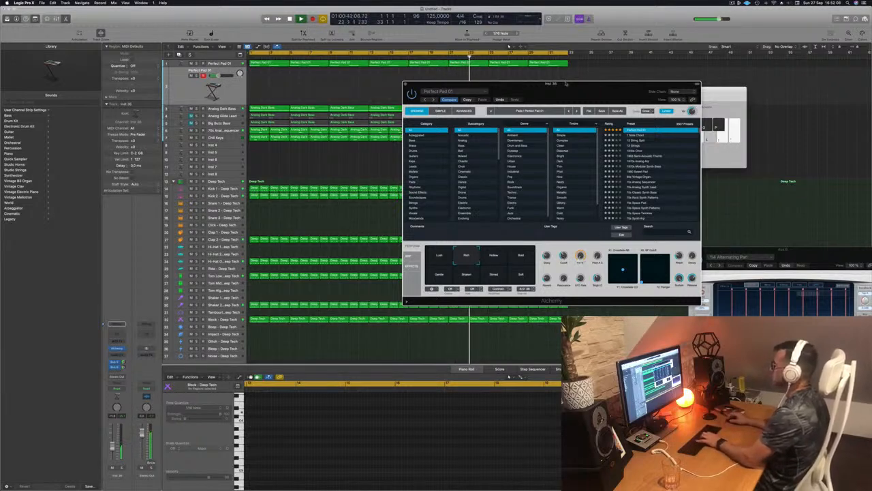
pyautogui.moveTo(566, 83); pyautogui.dragTo(680, 83)
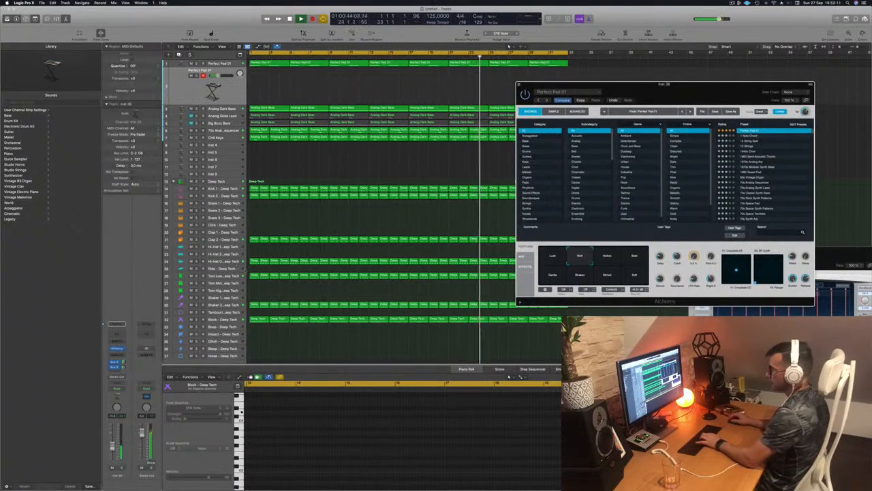
# - Check the Shaker 2 - Deep Tech track from the start of the loop and reselect the duplicated pad track
pyautogui.click(235, 305)
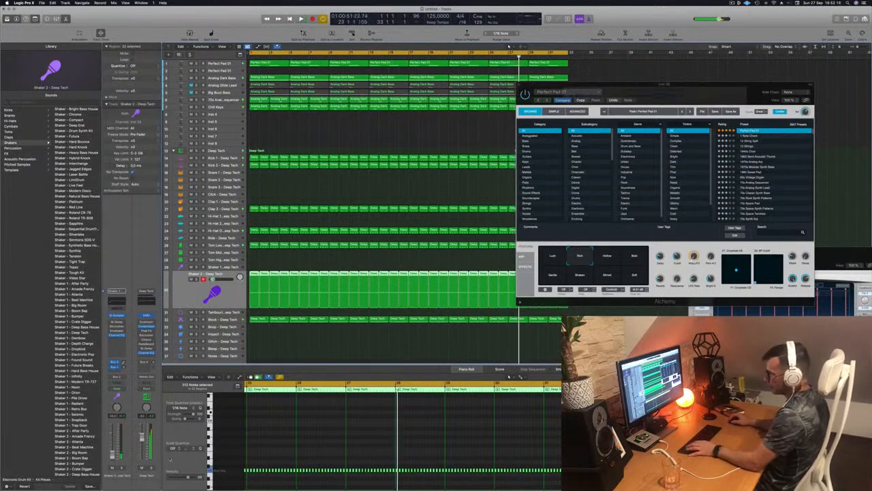
pyautogui.press('Return')
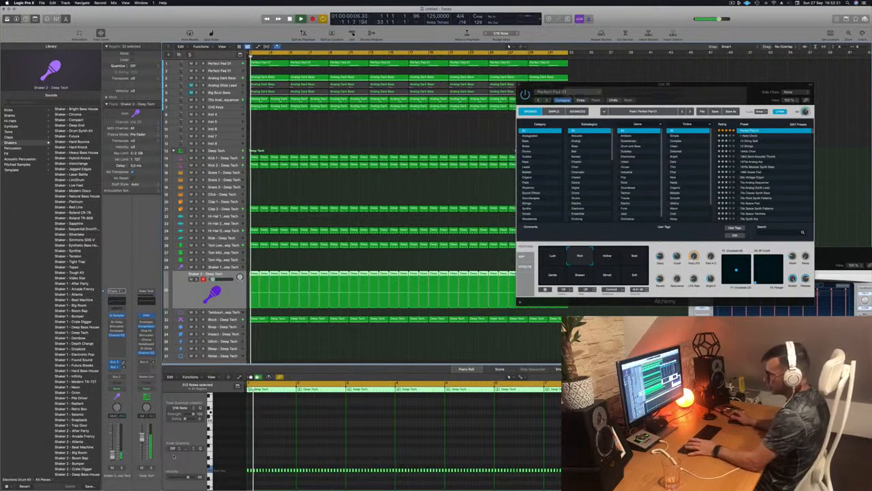
pyautogui.press('space')
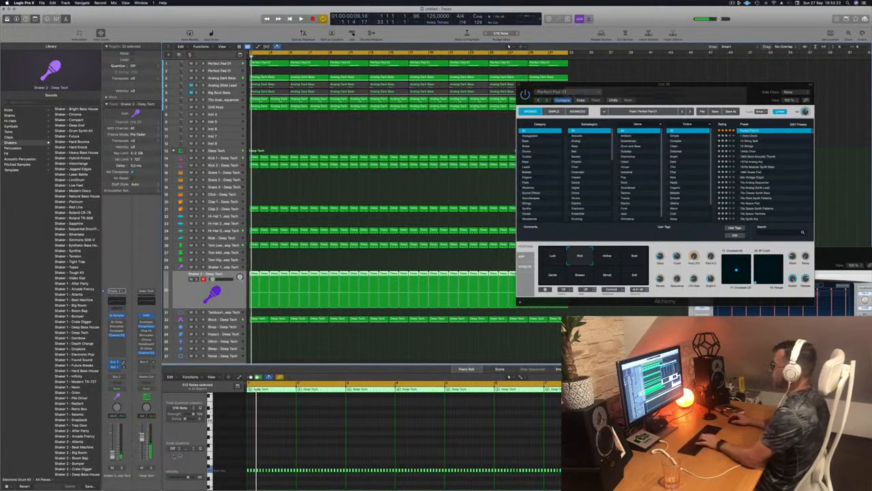
pyautogui.click(222, 70)
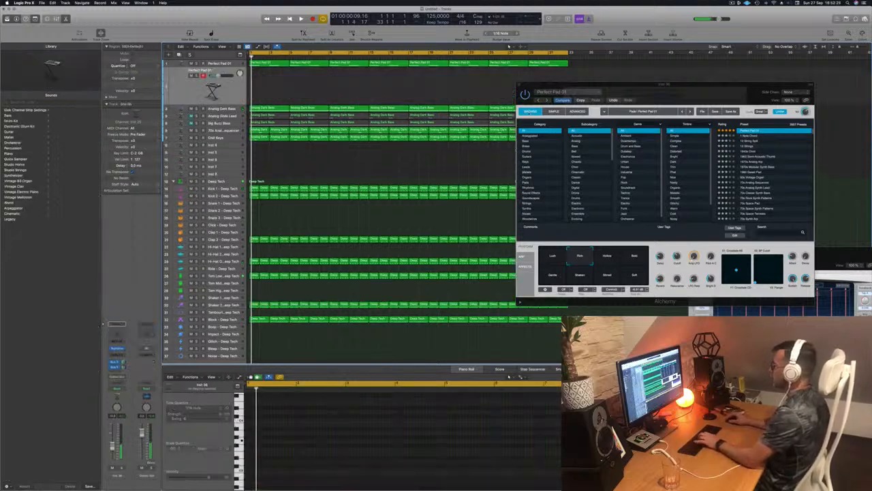
# - Switch the duplicated pad to the Bold variation and mute the Block - Deep Tech track
pyautogui.click(634, 276)
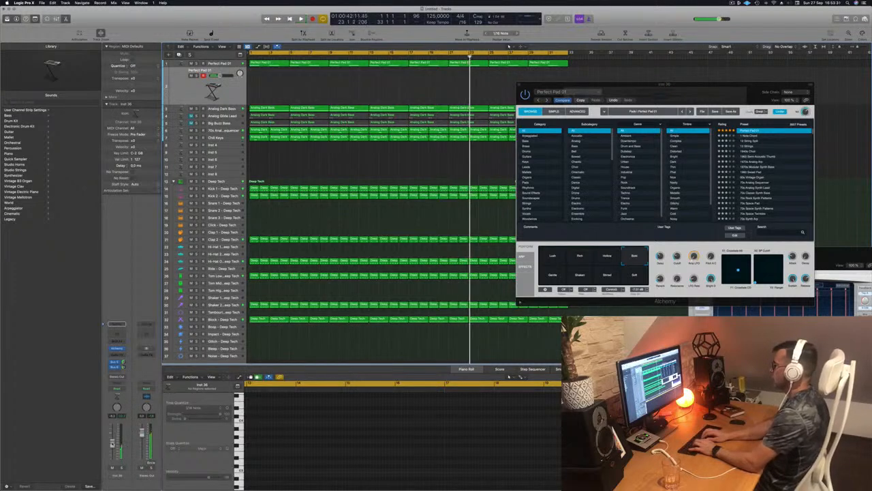
pyautogui.press('Return')
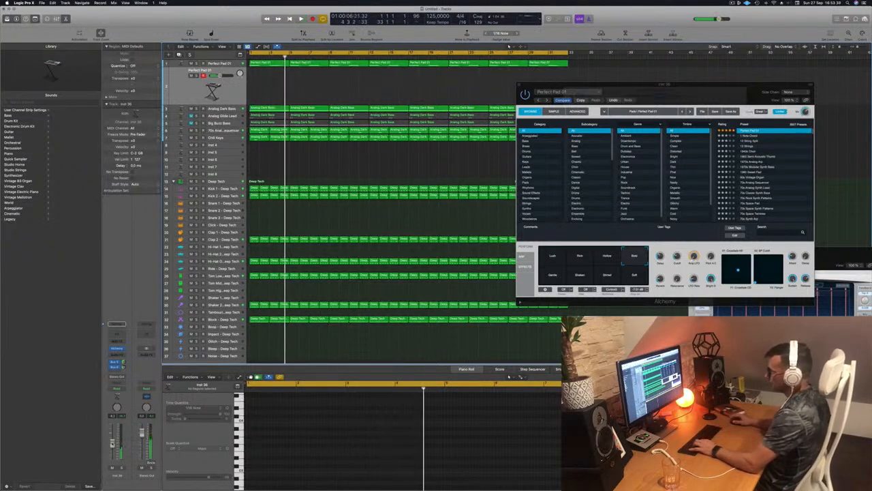
pyautogui.click(191, 319)
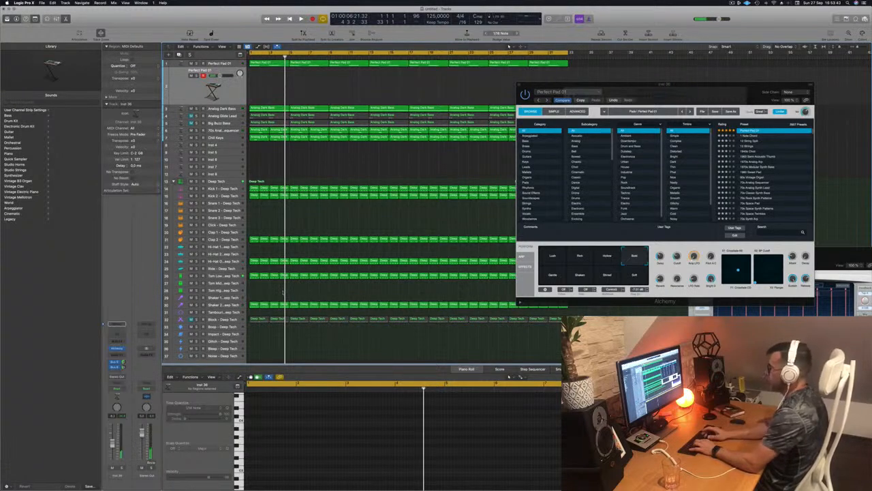
# - Record a sparse melody on the duplicated Perfect Pad 01 track from about bar 15 to bar 25, adjusting Alchemy's Cutoff
pyautogui.press('Return')
pyautogui.press('space')
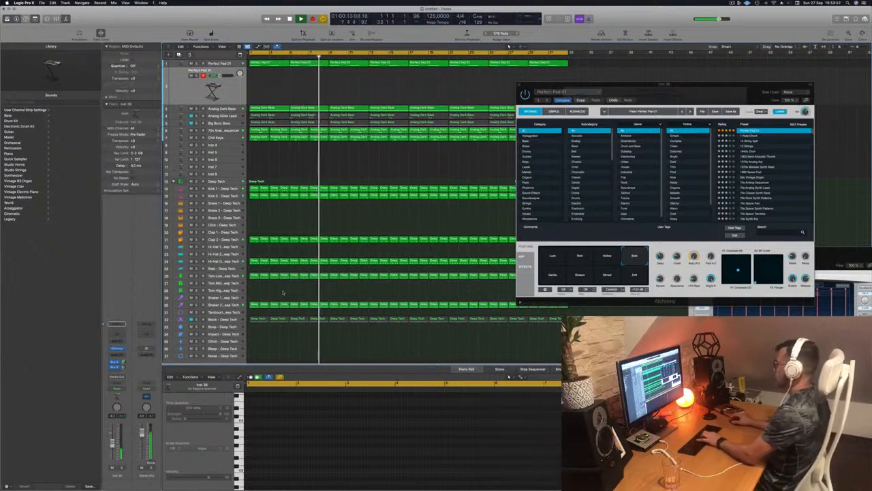
pyautogui.moveTo(676, 255); pyautogui.dragTo(678, 245)
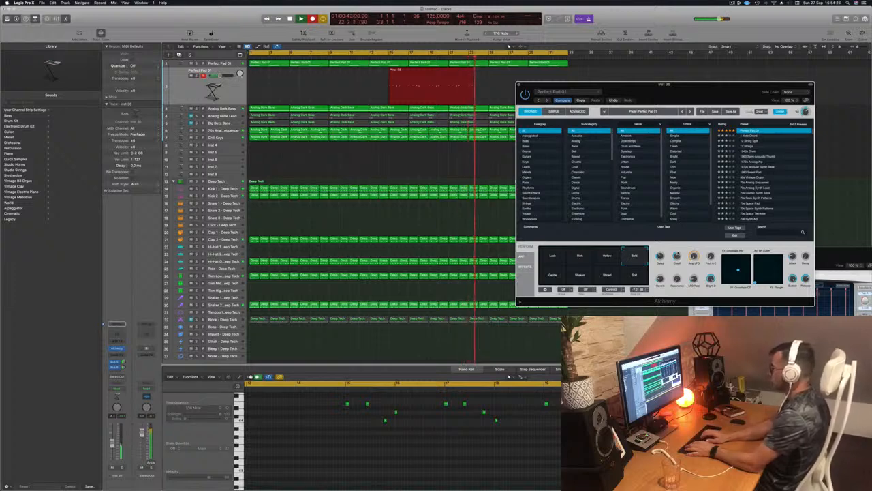
pyautogui.press('space')
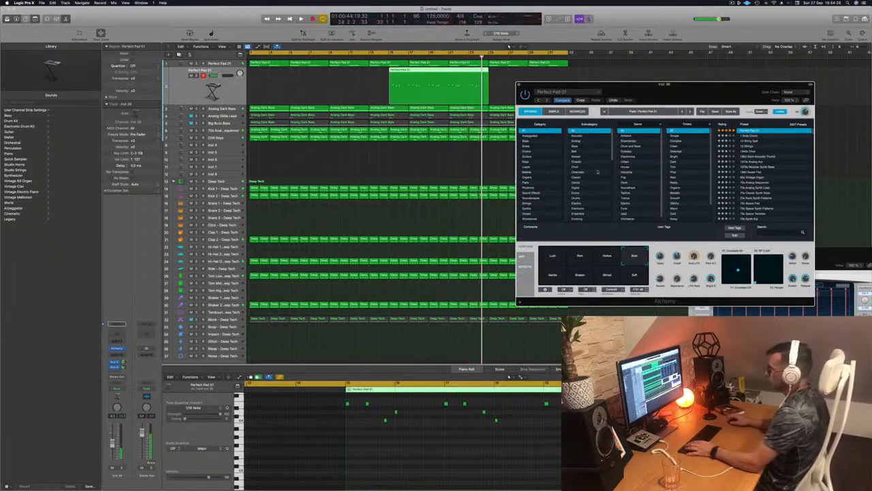
# - Inspect the Stereo Delay on the Tom Low - Deep Tech track and briefly listen to that track soloed
pyautogui.click(224, 278)
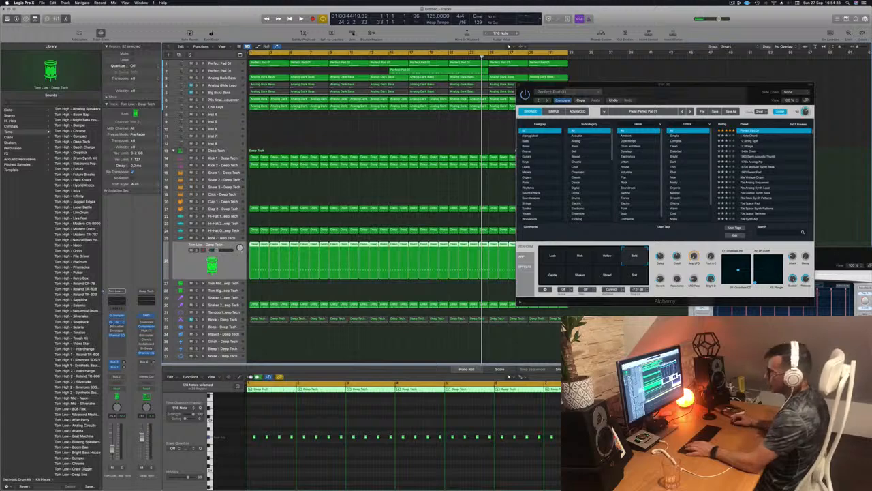
pyautogui.click(117, 322)
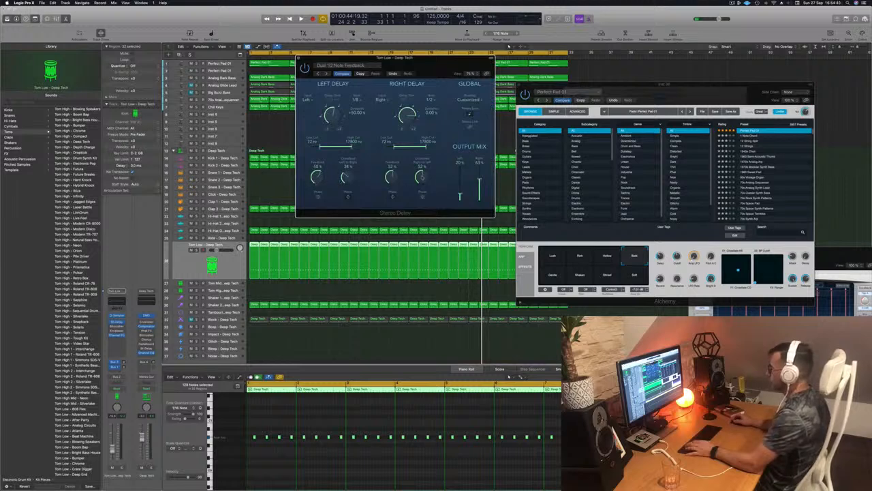
pyautogui.press('space')
pyautogui.moveTo(409, 60); pyautogui.dragTo(434, 63)
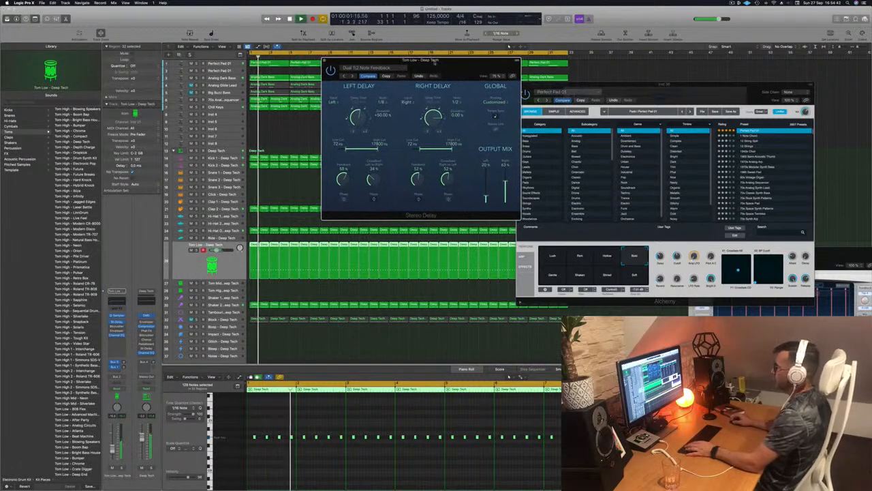
pyautogui.press('super+w')
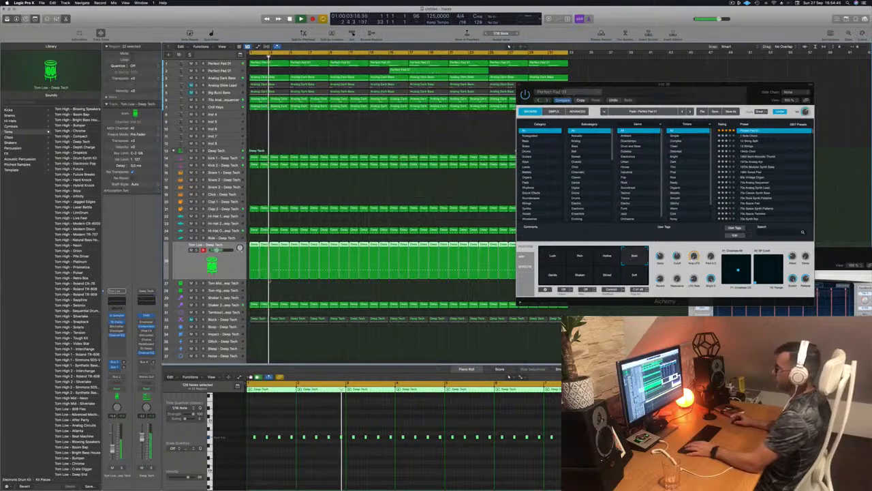
pyautogui.click(196, 250)
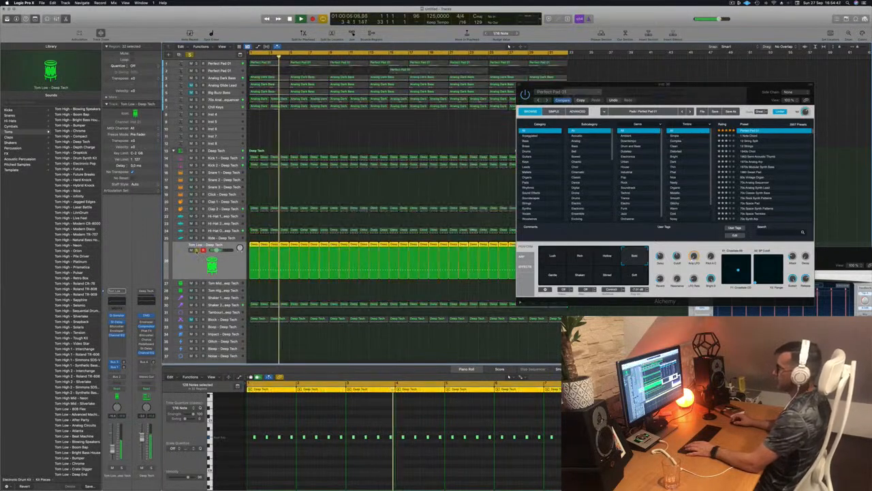
pyautogui.press('super+a')
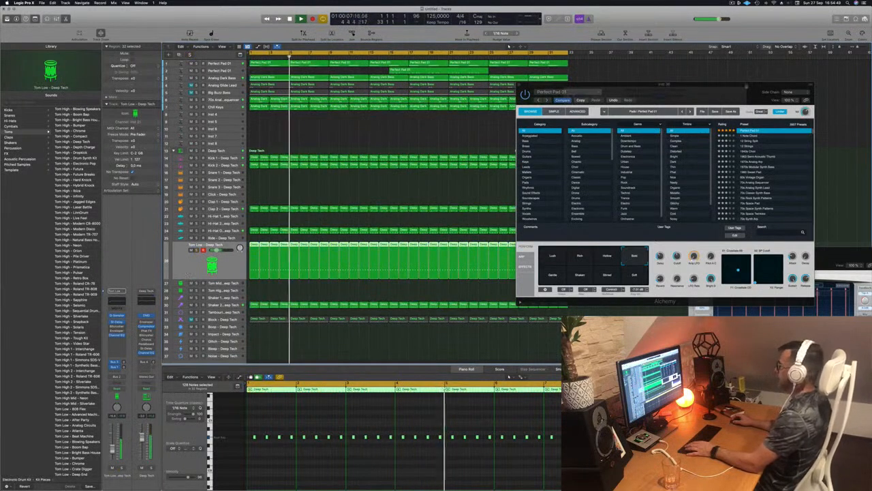
# - Show Musical Typing with Alchemy moved below it, and select the recorded pad melody region while playing from about bar 17
pyautogui.press('super+k')
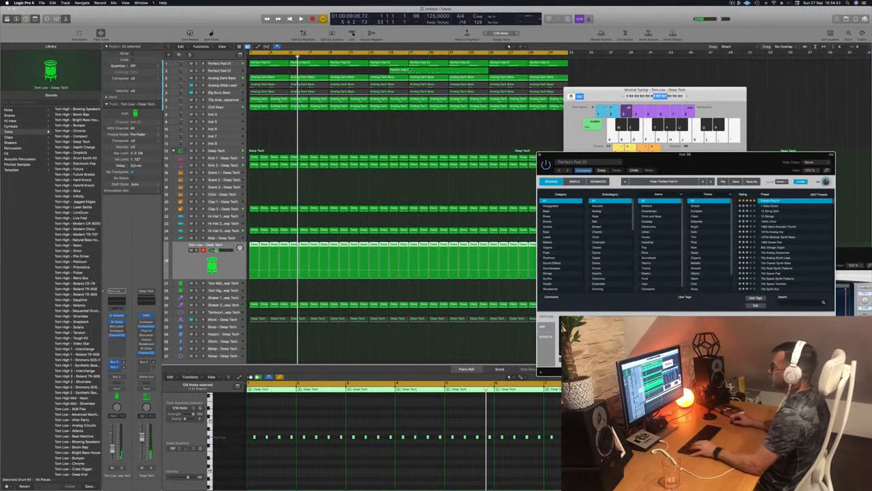
pyautogui.doubleClick(407, 58)
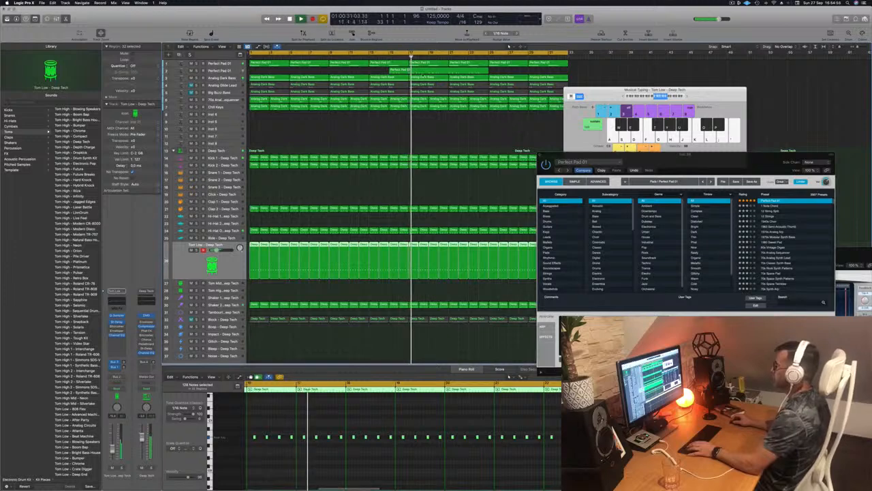
pyautogui.click(428, 69)
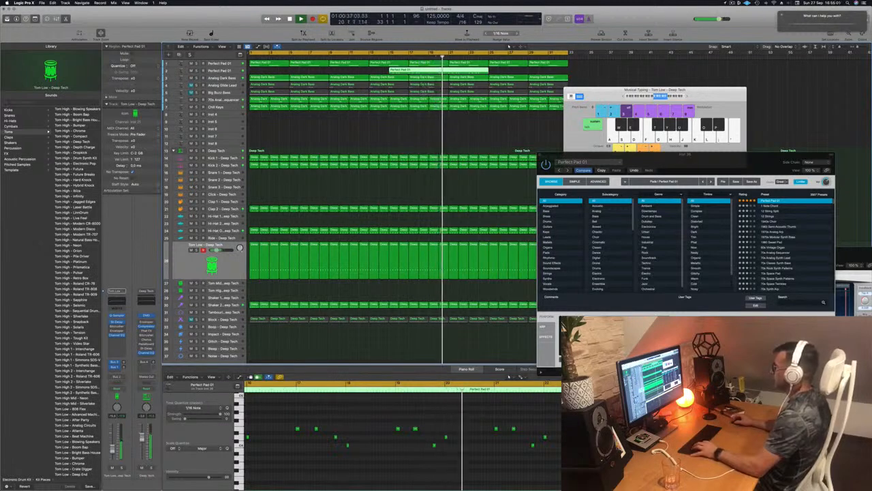
# - Split the recorded pad melody region, move its first part to bar 1, and play it from the start
pyautogui.click(420, 106)
pyautogui.keyDown('super'); pyautogui.doubleClick(429, 72); pyautogui.keyUp('super')
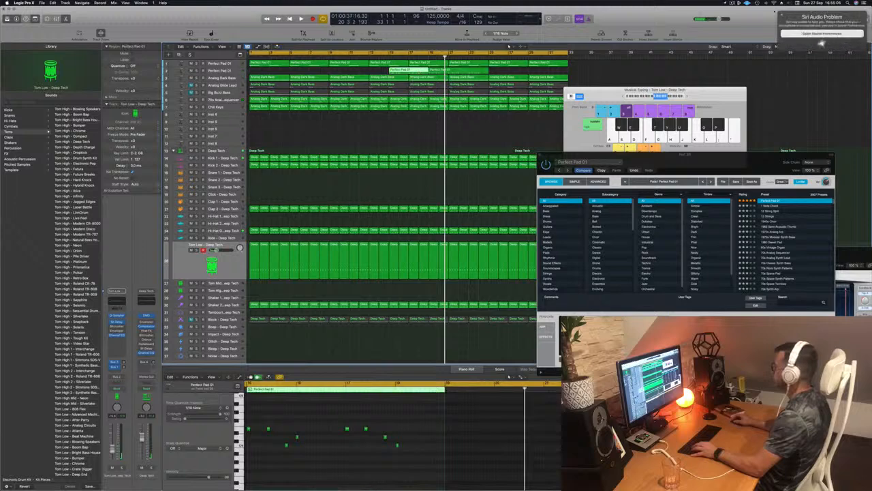
pyautogui.click(782, 15)
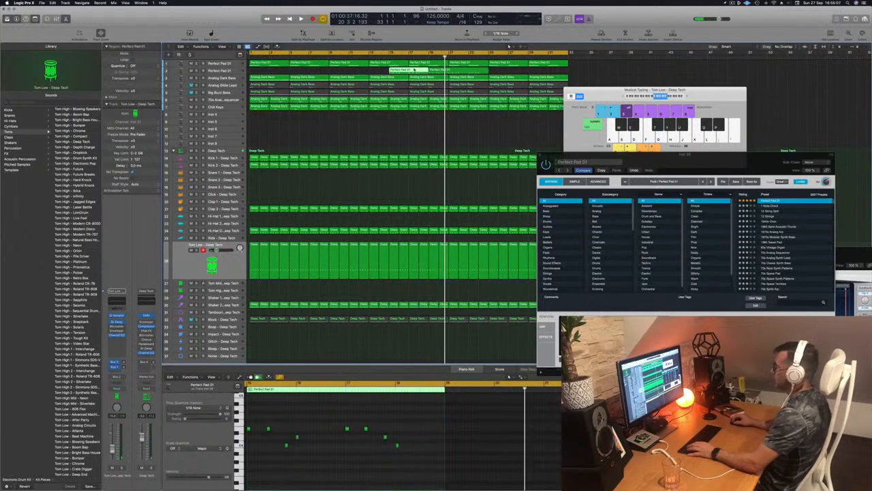
pyautogui.moveTo(413, 70); pyautogui.dragTo(268, 73)
pyautogui.press('space')
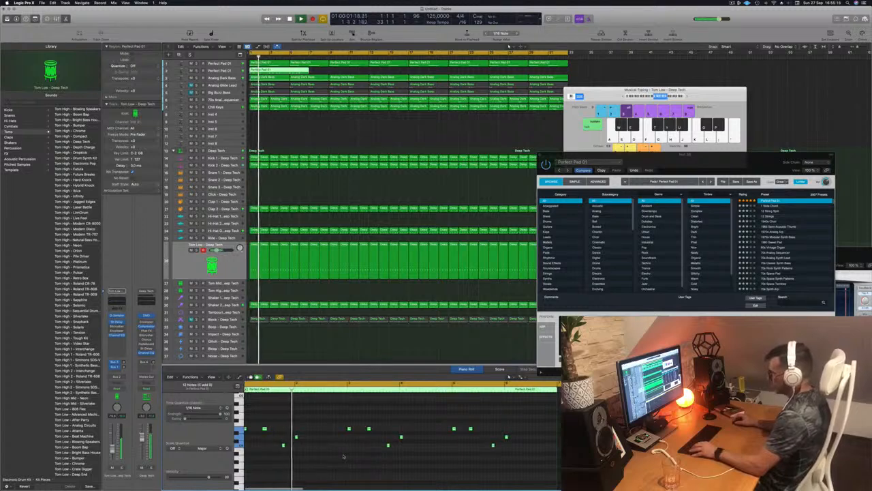
pyautogui.press('super+Left')
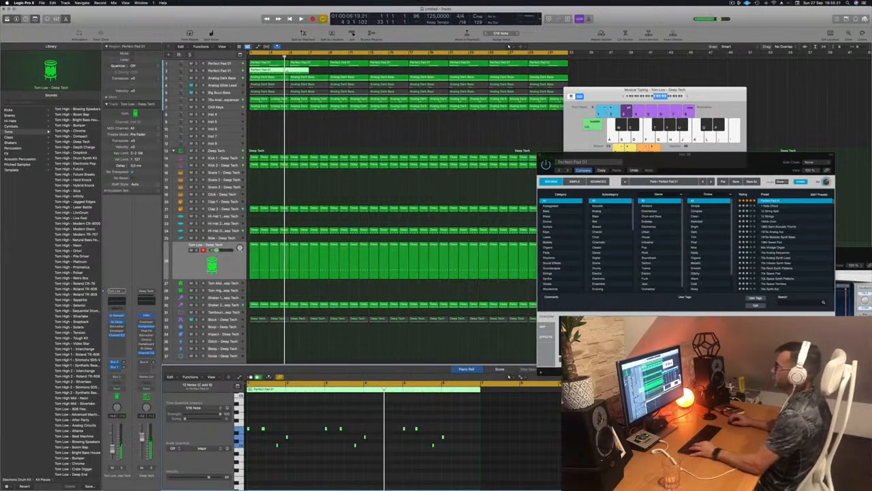
# - Split the pad melody region at bar 5 and delete the remainder, leaving a four-bar phrase
pyautogui.keyDown('super'); pyautogui.click(286, 70); pyautogui.keyUp('super')
pyautogui.press('super+z')
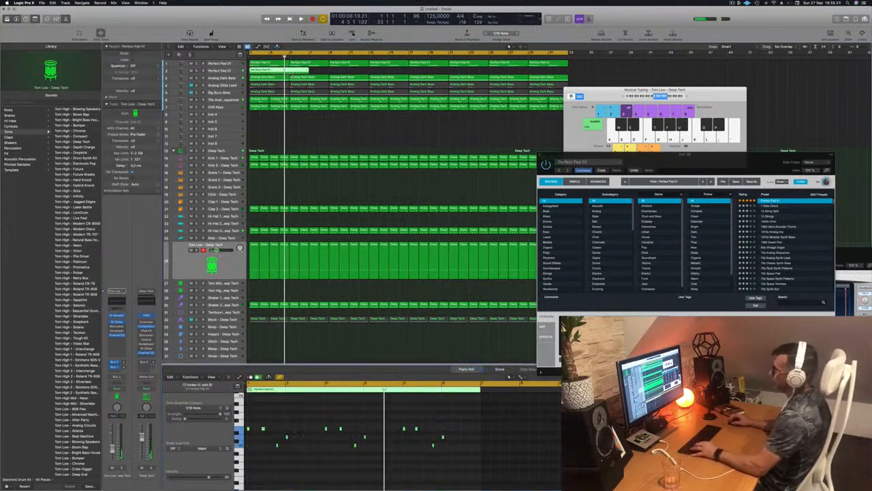
pyautogui.keyDown('super'); pyautogui.click(290, 71); pyautogui.keyUp('super')
pyautogui.press('Delete')
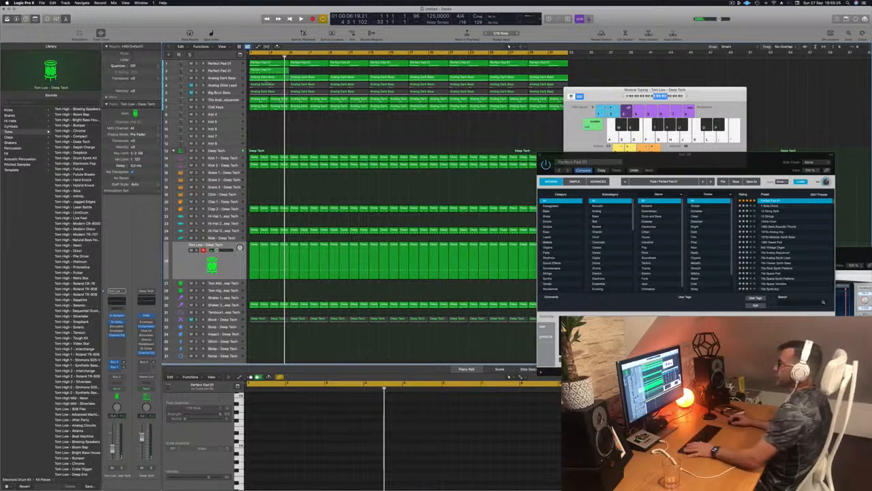
# - Play the four-bar melody from the start, compare Alchemy's Lush and Rich variations on it, and choose Bold
pyautogui.click(273, 71)
pyautogui.press('space')
pyautogui.press('Return')
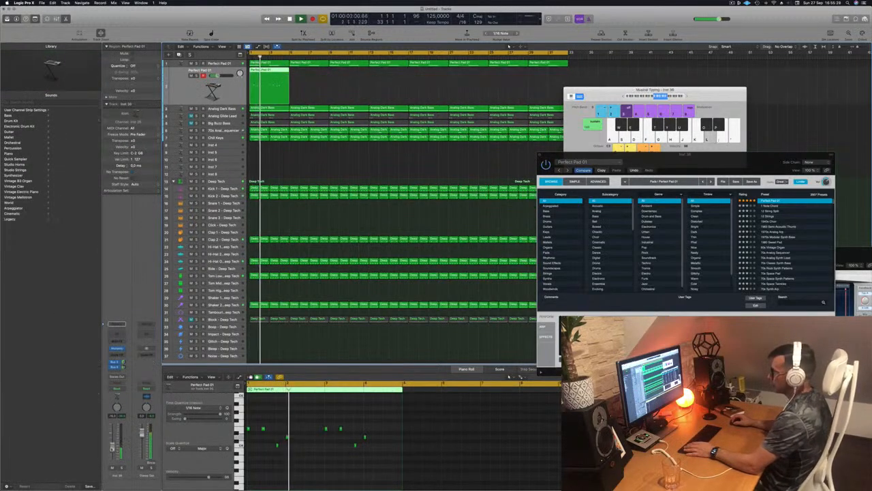
pyautogui.moveTo(748, 158); pyautogui.dragTo(583, 160)
pyautogui.click(409, 325)
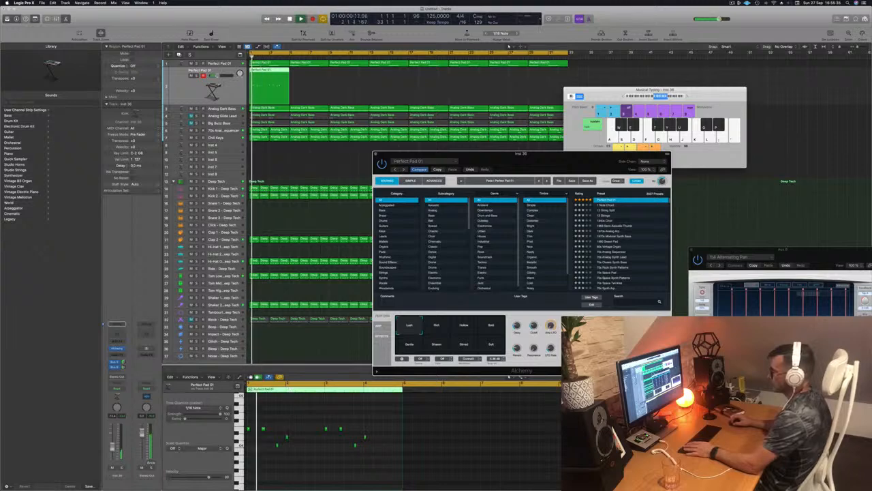
pyautogui.click(112, 441)
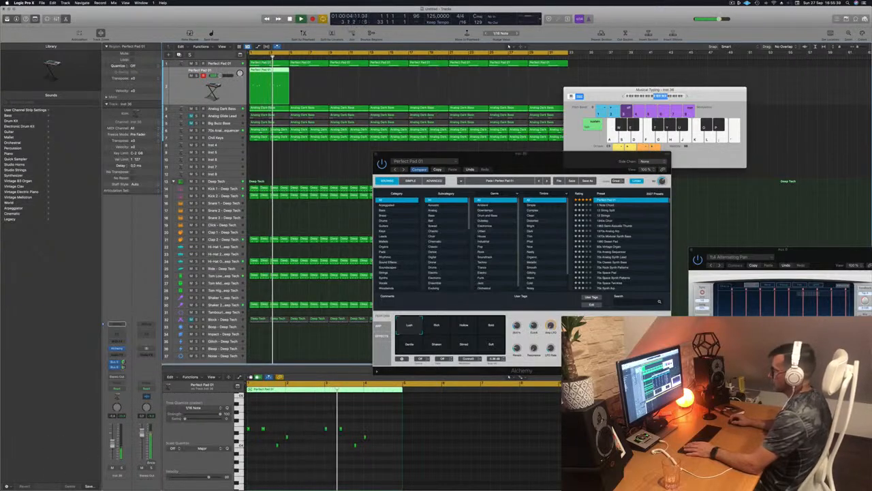
pyautogui.click(443, 325)
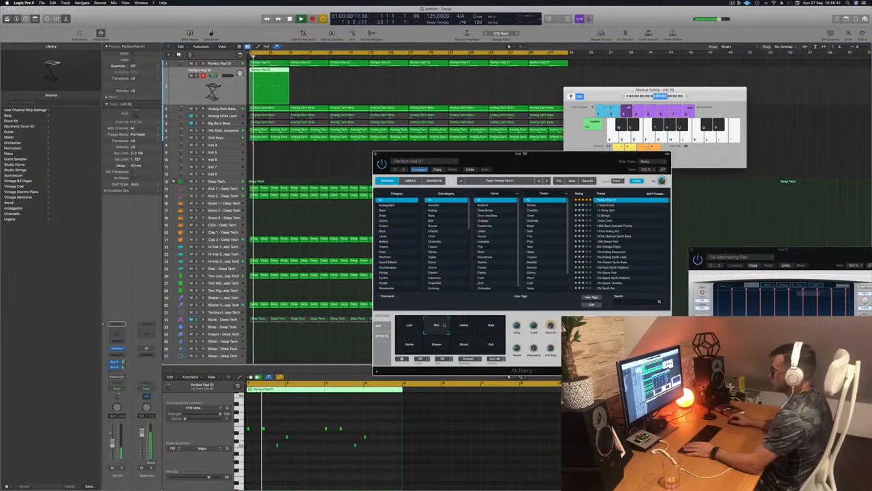
pyautogui.click(491, 327)
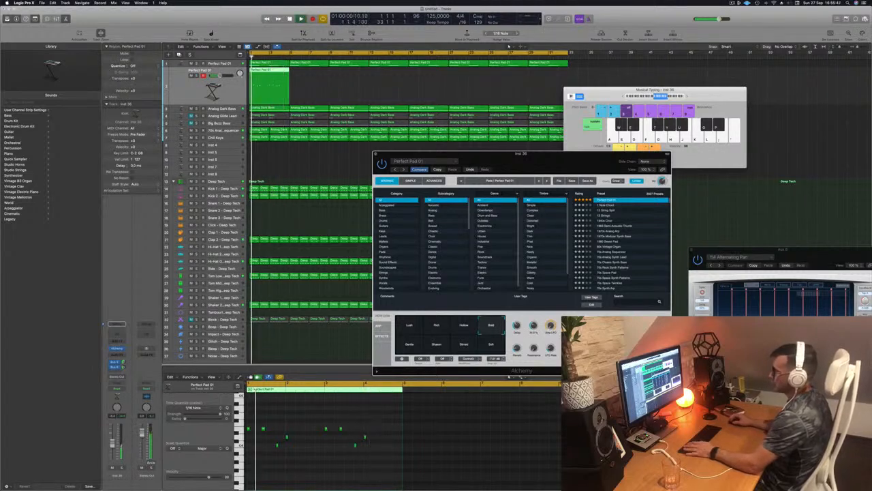
# - Add a Channel EQ to the melody pad track and cut its lows with a high-pass filter at 366 Hz
pyautogui.doubleClick(119, 335)
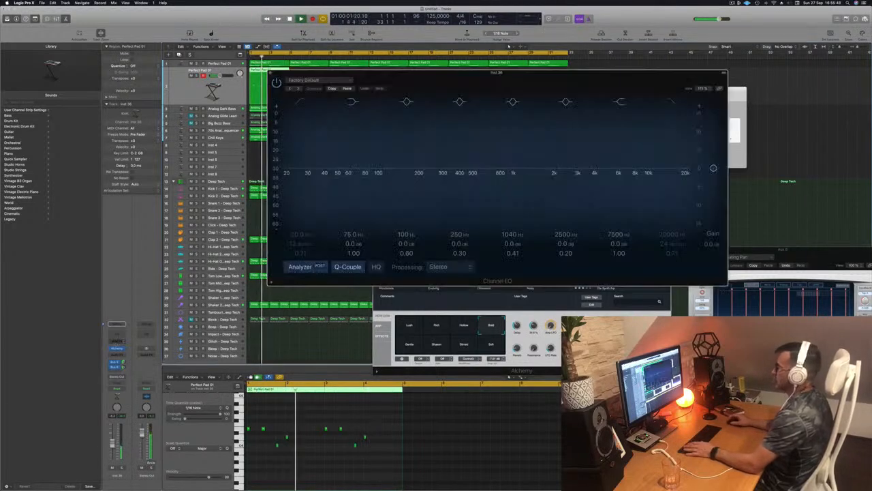
pyautogui.click(301, 102)
pyautogui.moveTo(316, 158); pyautogui.dragTo(477, 159)
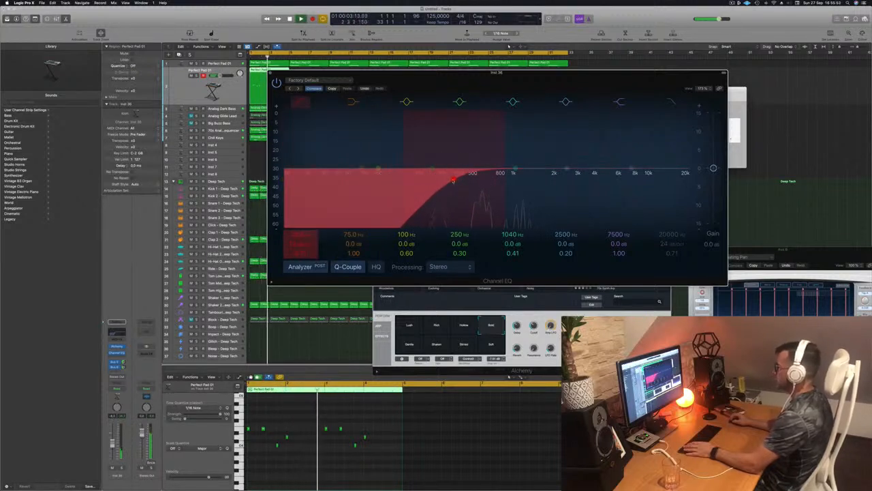
pyautogui.moveTo(390, 92); pyautogui.dragTo(401, 93)
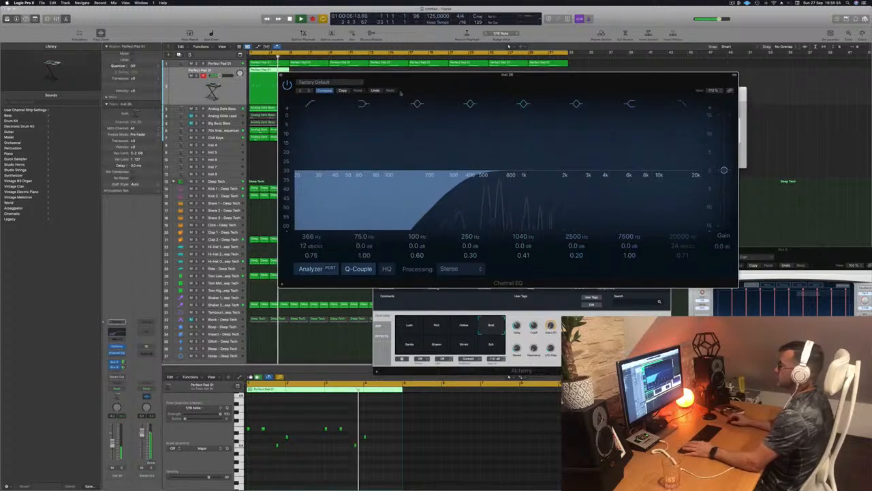
pyautogui.click(281, 75)
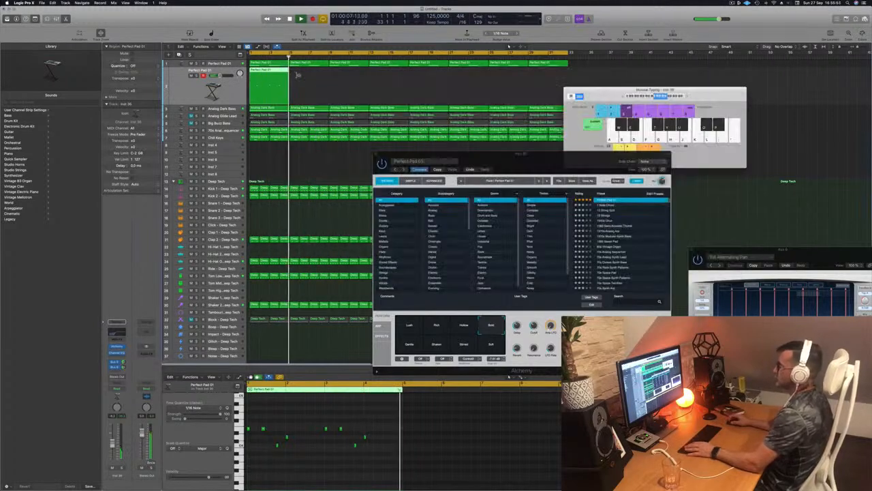
# - Replay the filtered melody from the start and duplicate its pad track together with the four-bar region
pyautogui.press('Return')
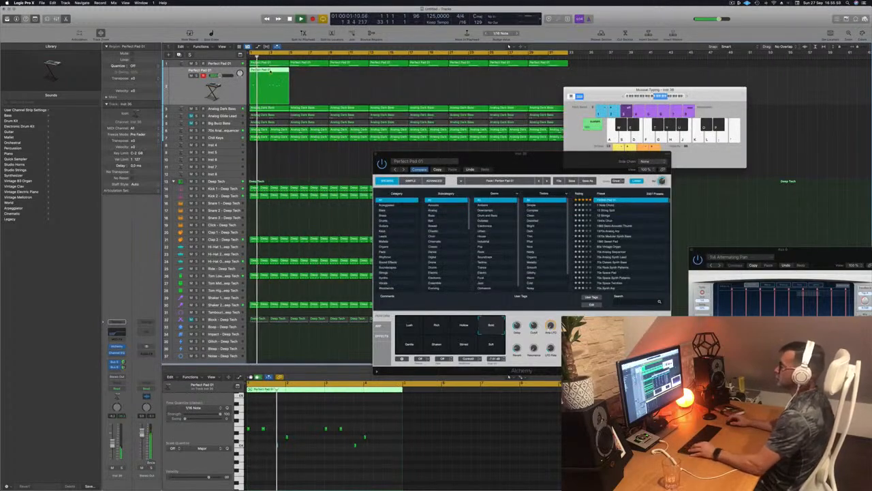
pyautogui.press('Return')
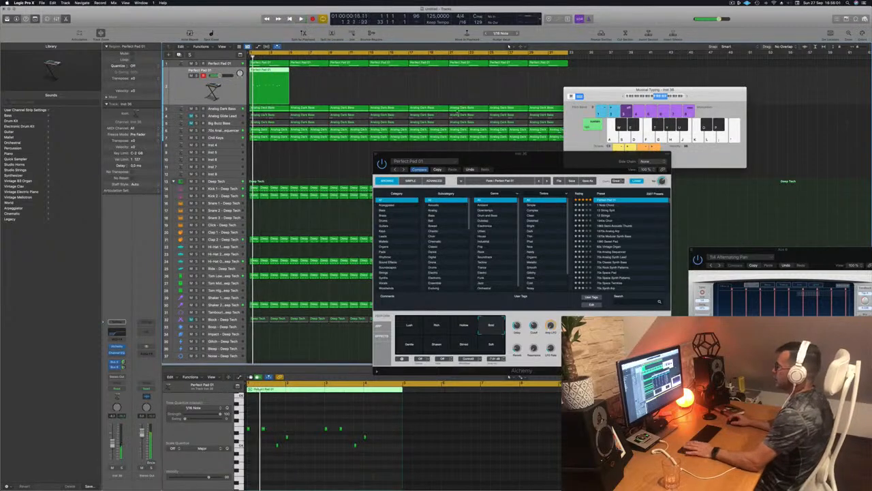
pyautogui.press('Return')
pyautogui.moveTo(516, 161); pyautogui.dragTo(477, 147)
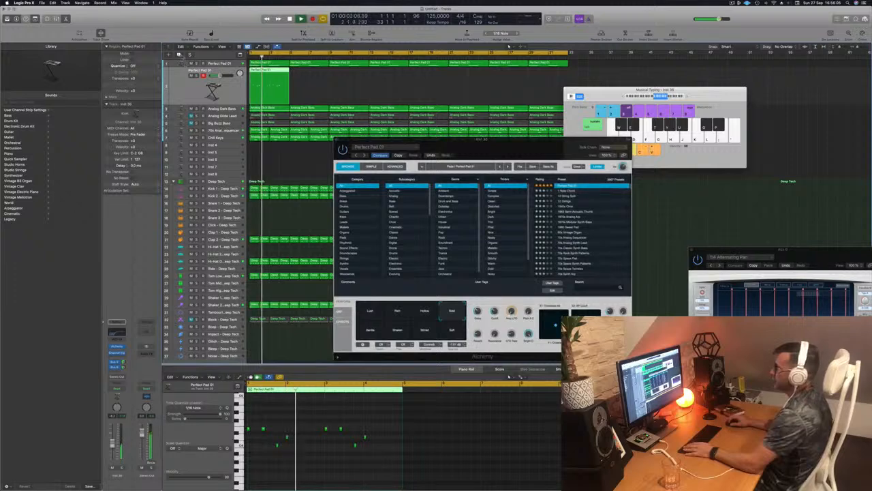
pyautogui.press('super+d')
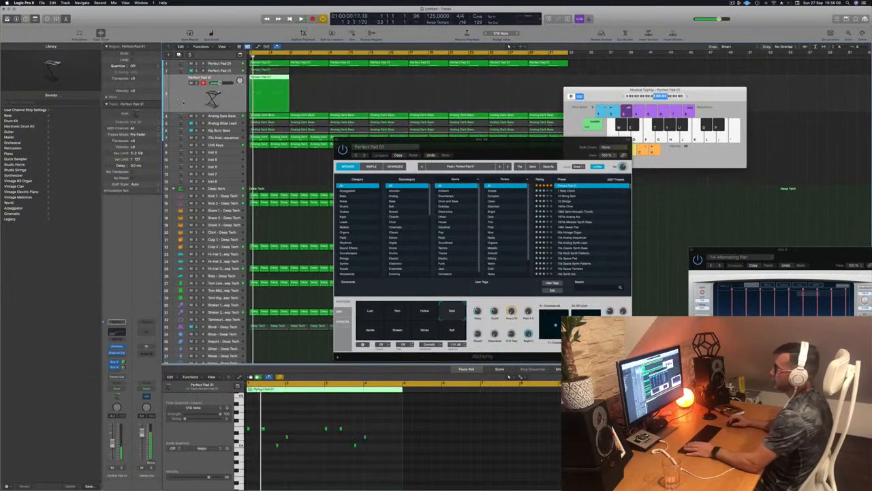
# - Load the Deeper Emotion preset in Alchemy on the newly duplicated pad track and switch to its Vocal variation
pyautogui.click(117, 346)
pyautogui.moveTo(458, 74); pyautogui.dragTo(517, 124)
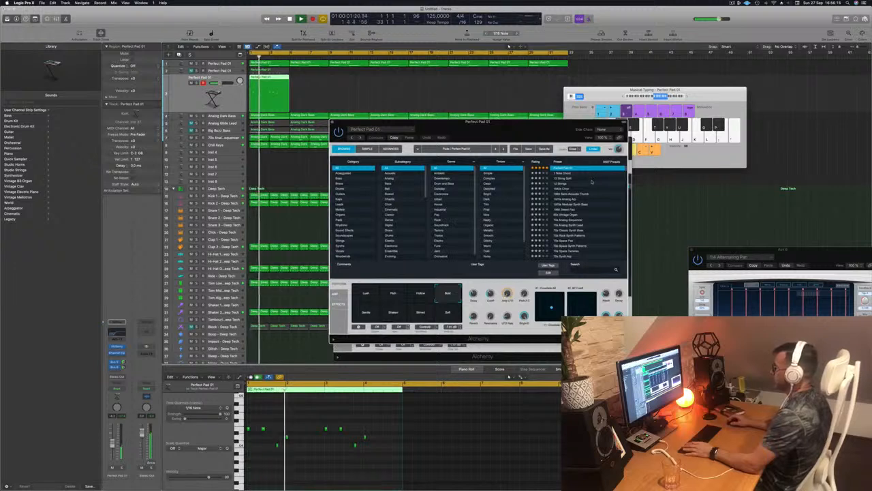
pyautogui.click(537, 161)
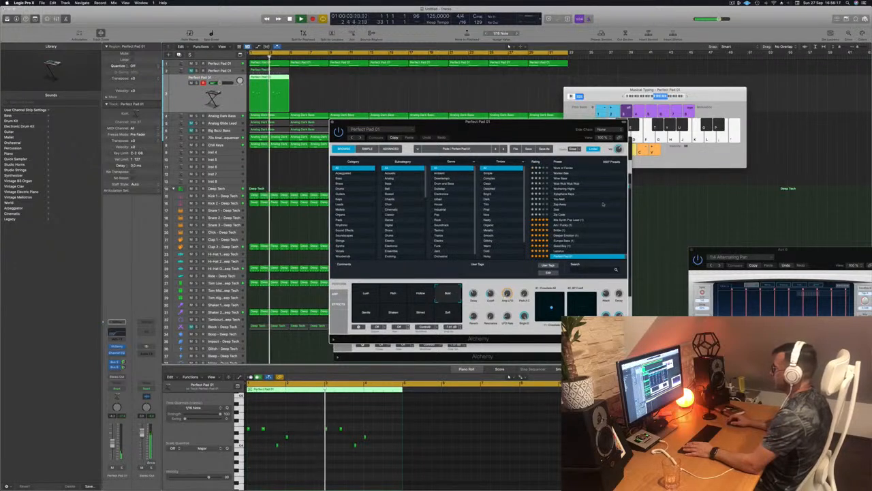
pyautogui.click(571, 235)
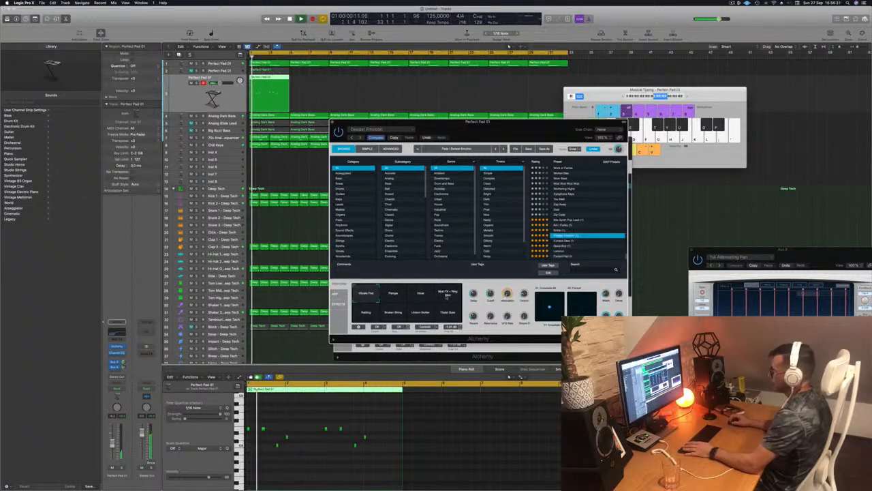
pyautogui.click(418, 292)
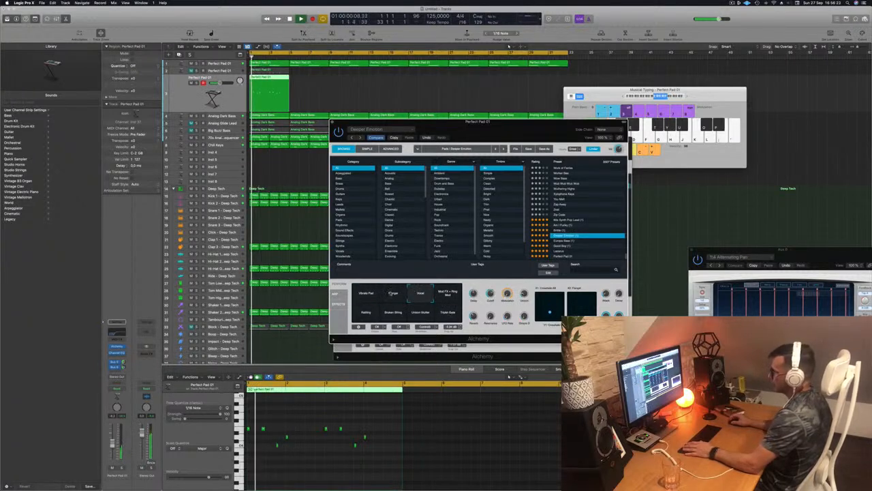
# - Audition two more Deeper Emotion variations, including Flanger, and replace the preset with 90s Luscious Pad from the Fast Attack pads
pyautogui.click(392, 295)
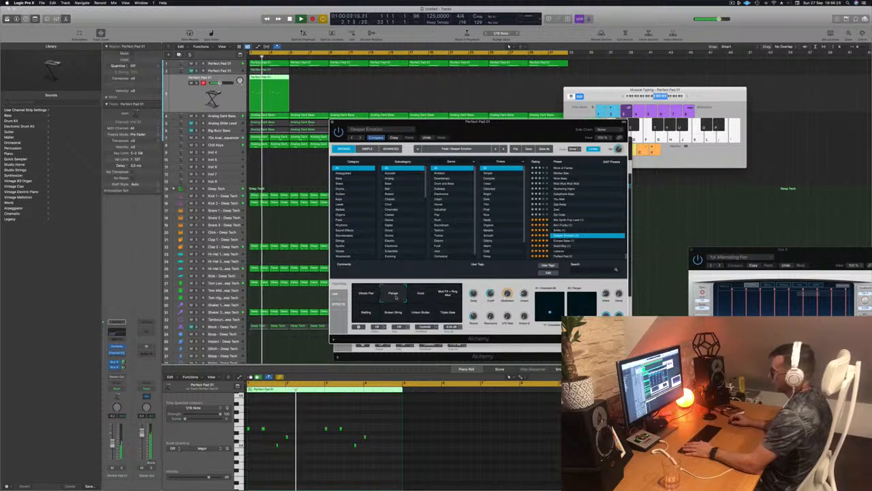
pyautogui.click(366, 311)
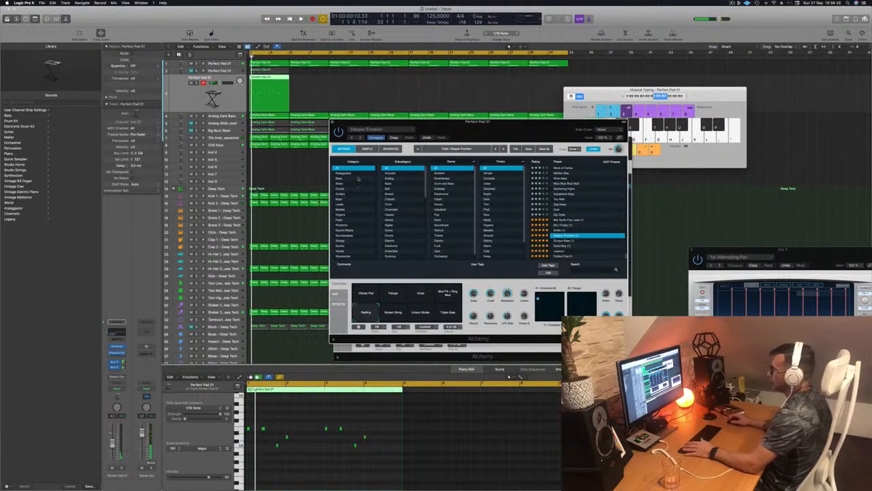
pyautogui.click(341, 219)
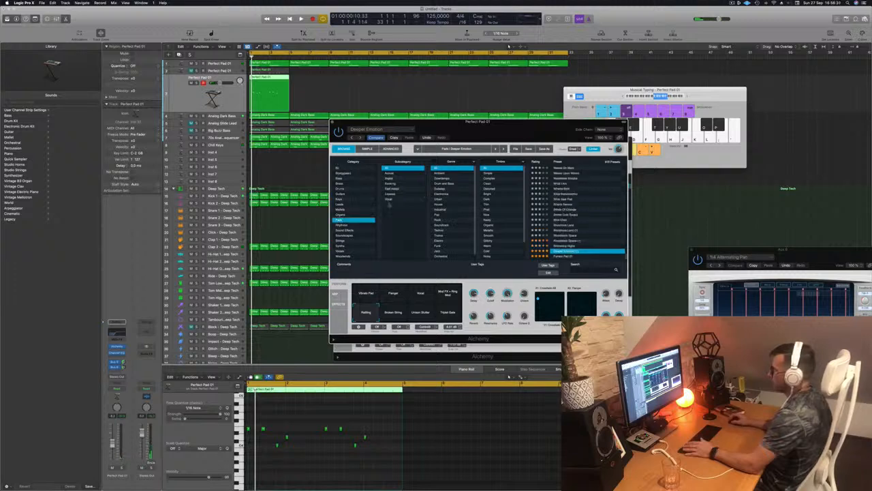
pyautogui.scroll(-1, 455, 207)
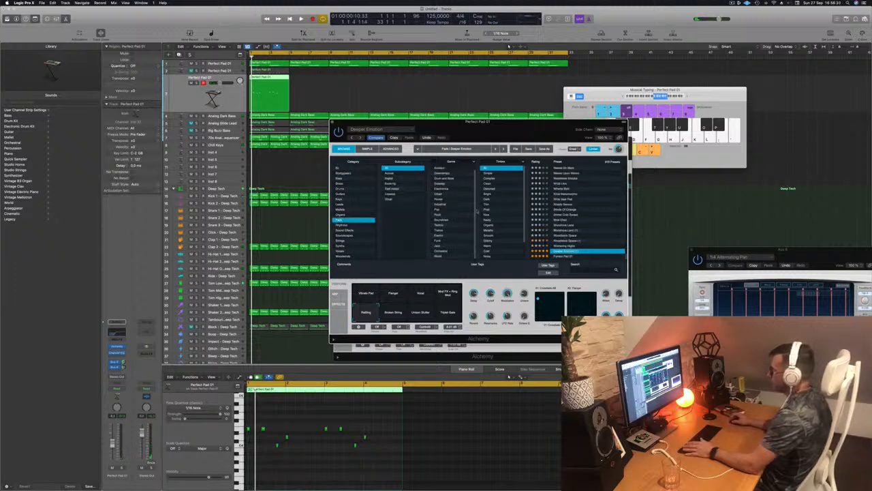
pyautogui.scroll(1, 458, 206)
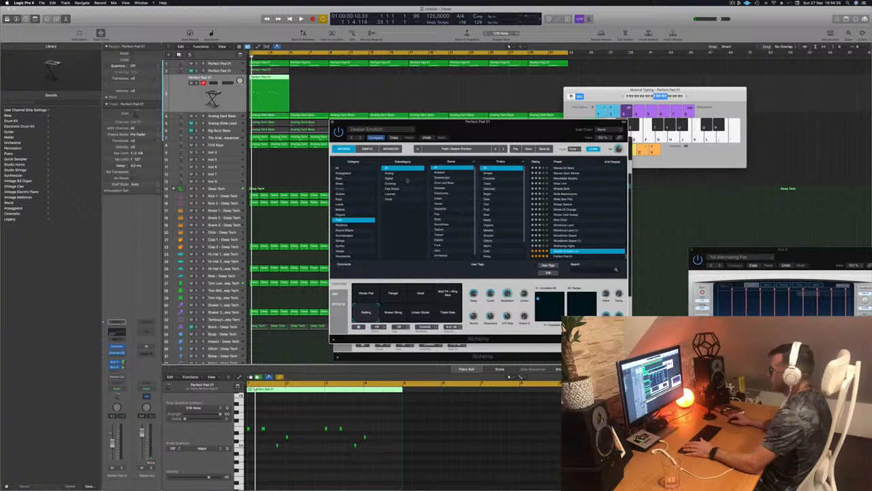
pyautogui.scroll(-1, 458, 192)
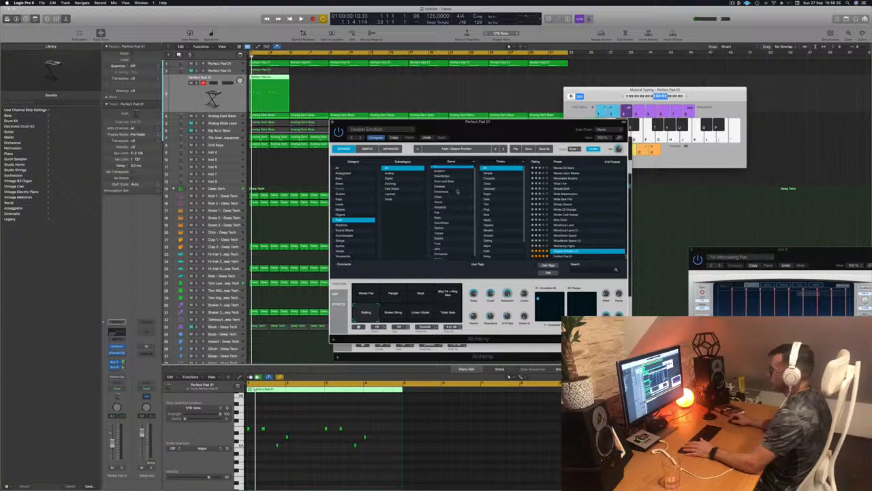
pyautogui.scroll(-1, 505, 191)
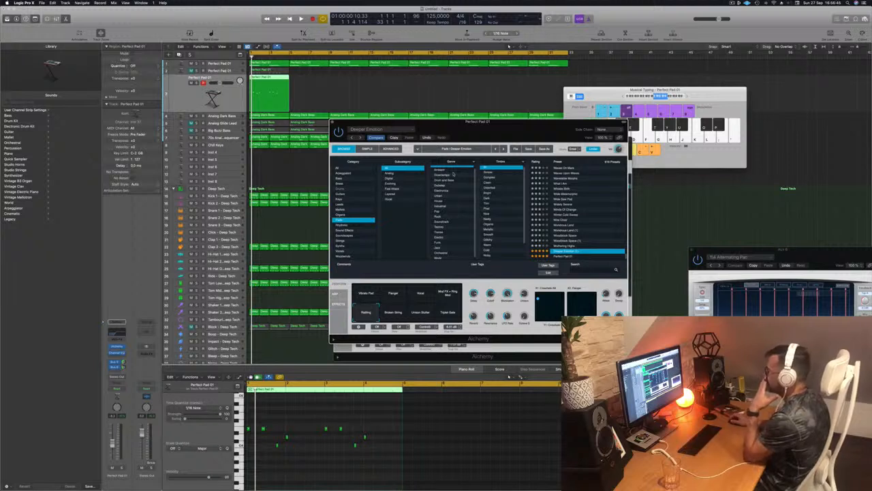
pyautogui.click(391, 190)
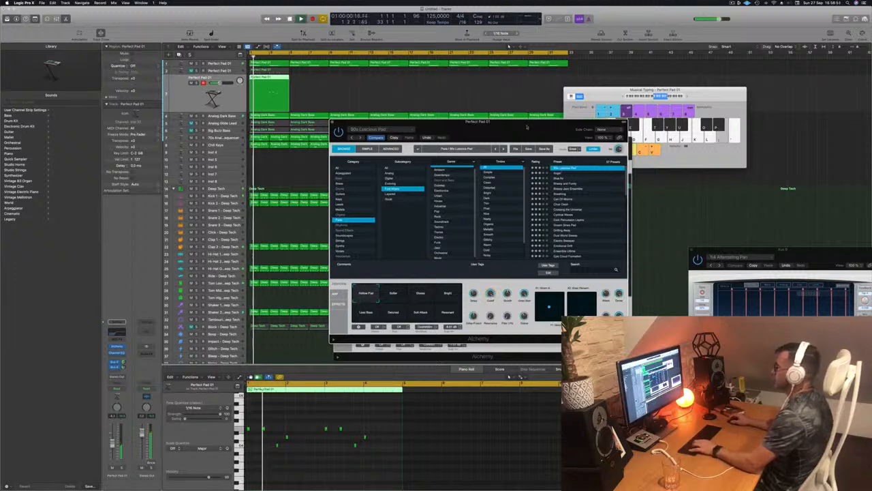
# - Replay the melody from the start with 90s Luscious Pad and move the Alchemy window clear of the melody regions
pyautogui.moveTo(509, 128); pyautogui.dragTo(551, 120)
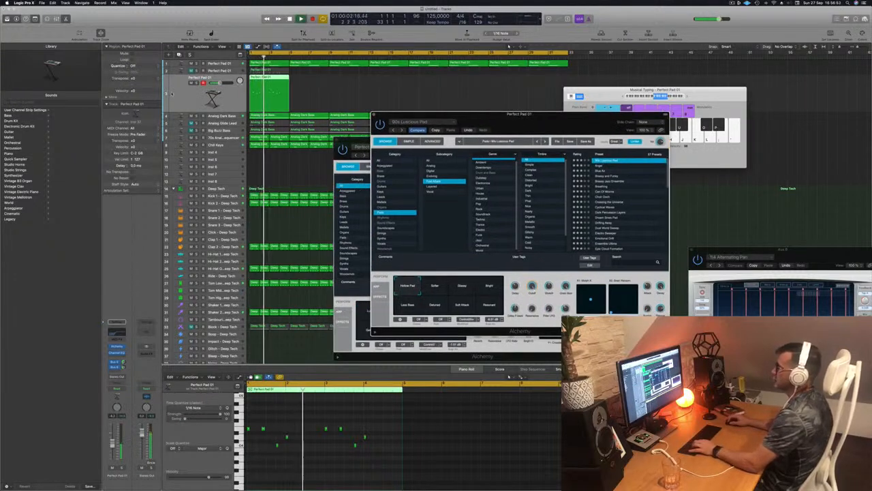
pyautogui.click(172, 93)
pyautogui.press('space')
pyautogui.press('space')
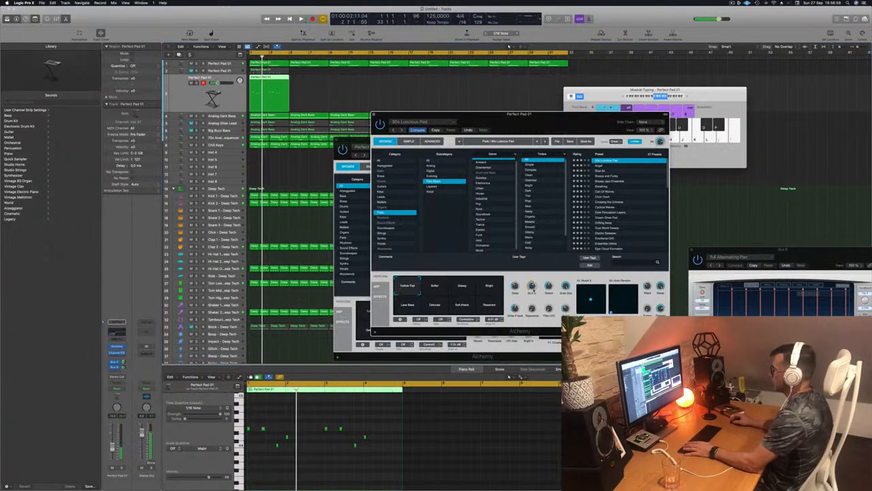
pyautogui.moveTo(542, 119); pyautogui.dragTo(571, 99)
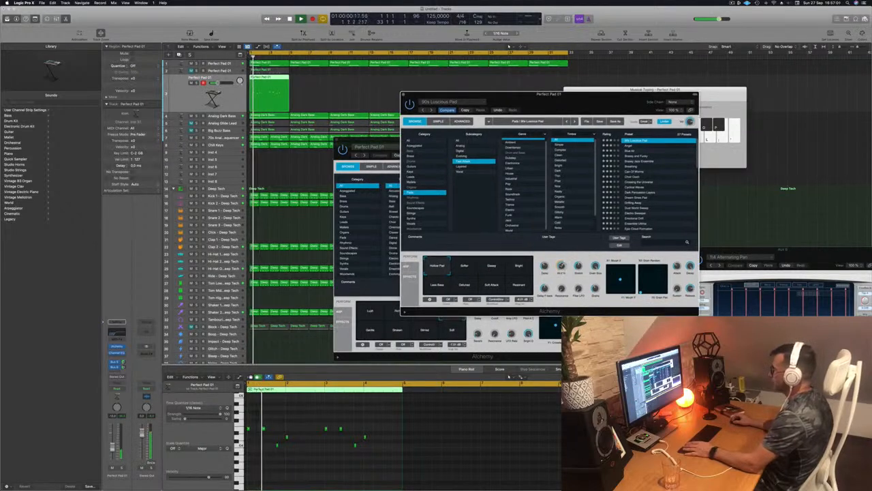
# - Compare 90s Luscious Pad's Softer, Glassy, Bright, Less Bass, Detuned, Soft Attack and Resonant variations, and return to Hollow Pad
pyautogui.click(464, 266)
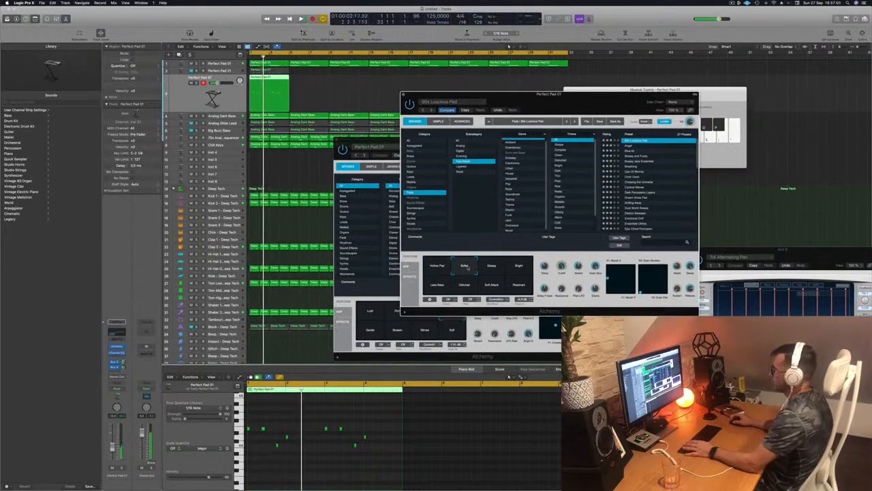
pyautogui.click(491, 265)
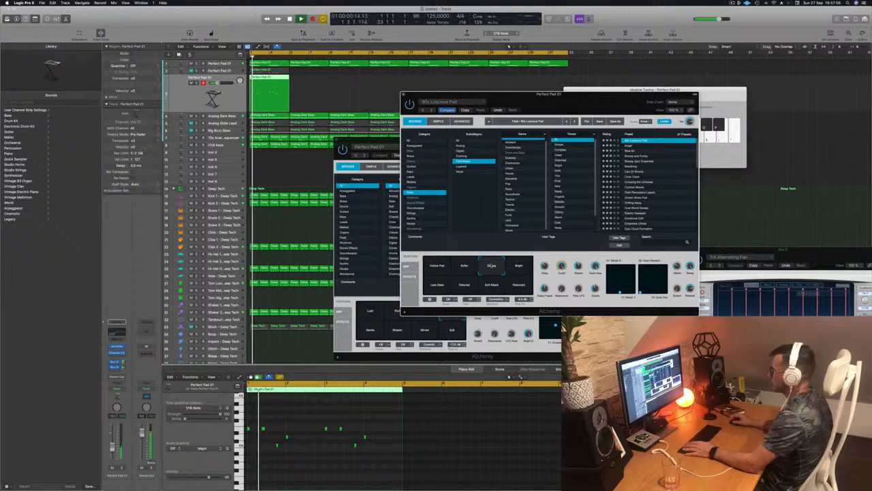
pyautogui.click(520, 267)
pyautogui.click(436, 285)
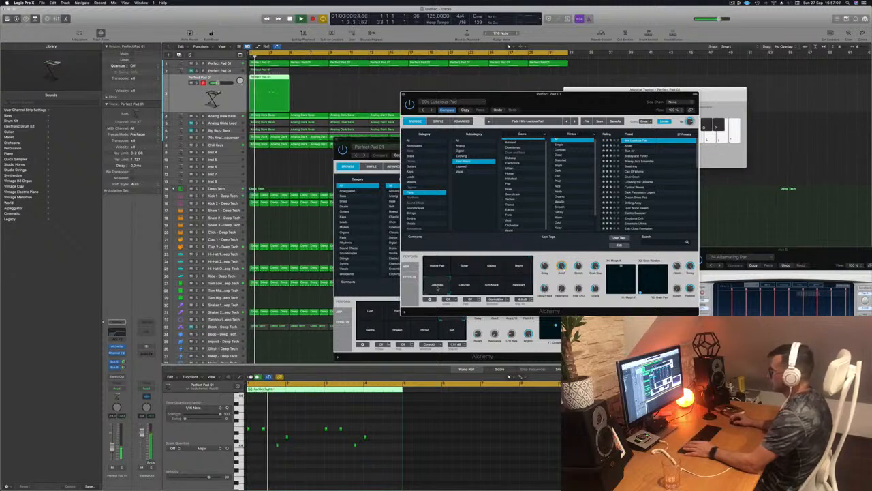
pyautogui.click(466, 287)
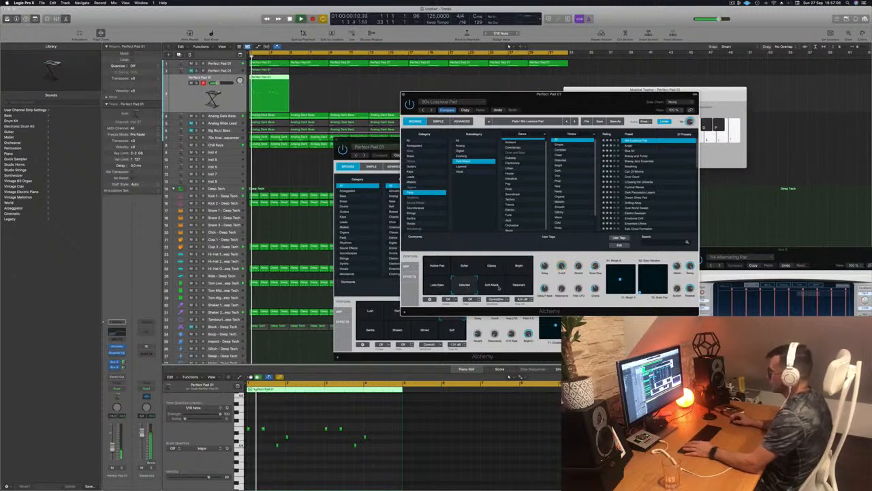
pyautogui.click(493, 288)
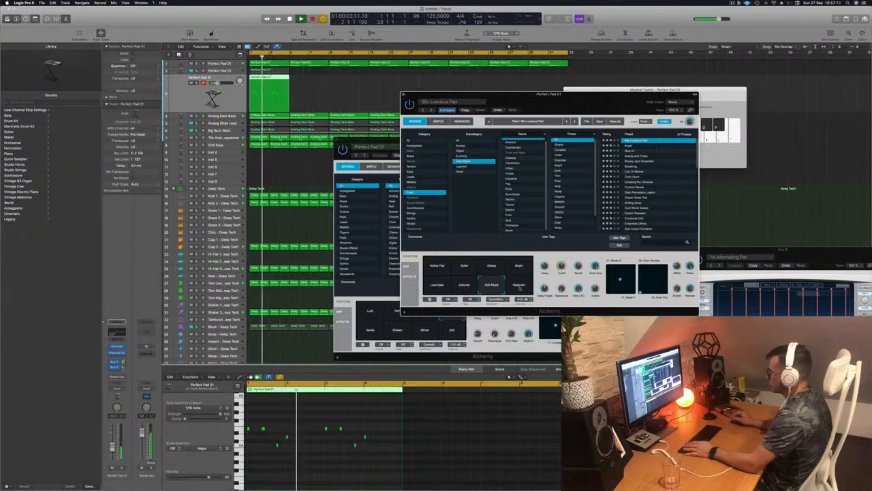
pyautogui.click(520, 287)
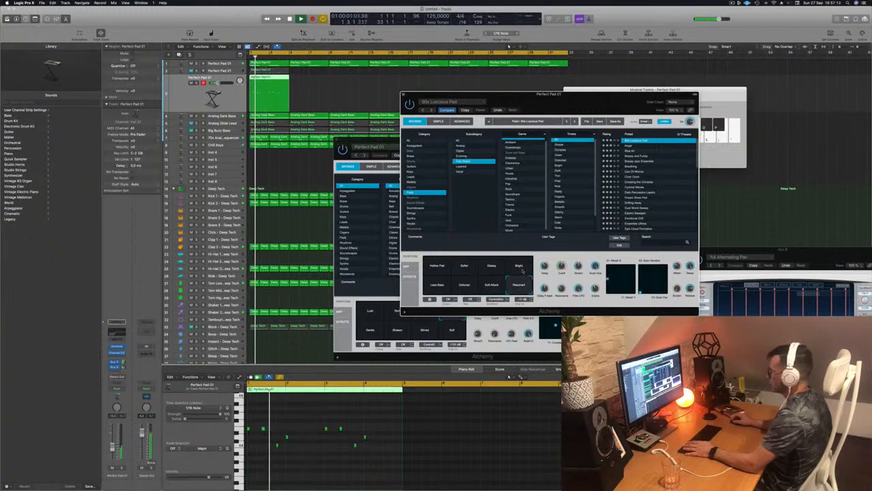
pyautogui.click(521, 269)
pyautogui.click(438, 267)
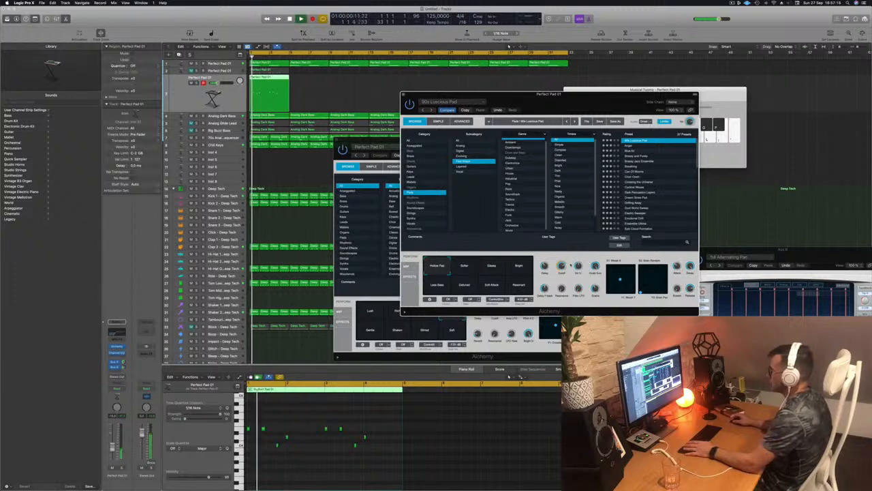
# - Copy the four-bar melody region on the third pad track directly after the original, starting at bar 5
pyautogui.moveTo(601, 104); pyautogui.dragTo(616, 96)
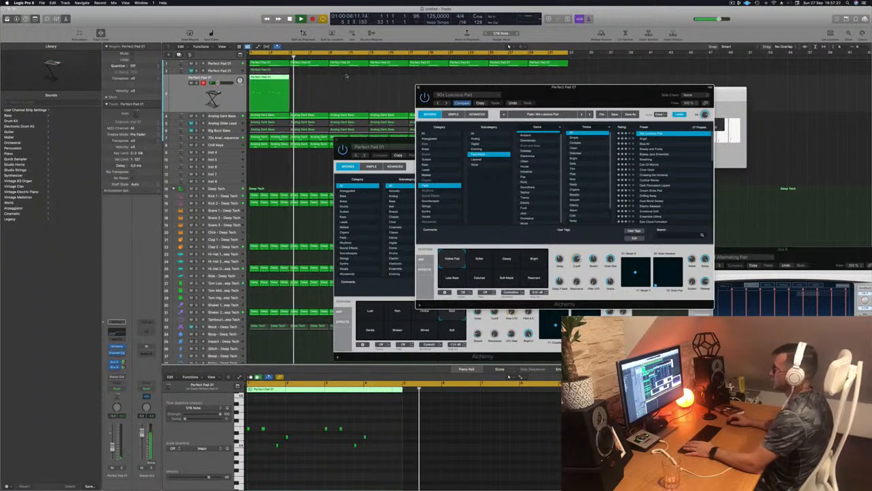
pyautogui.moveTo(275, 77); pyautogui.dragTo(315, 78)
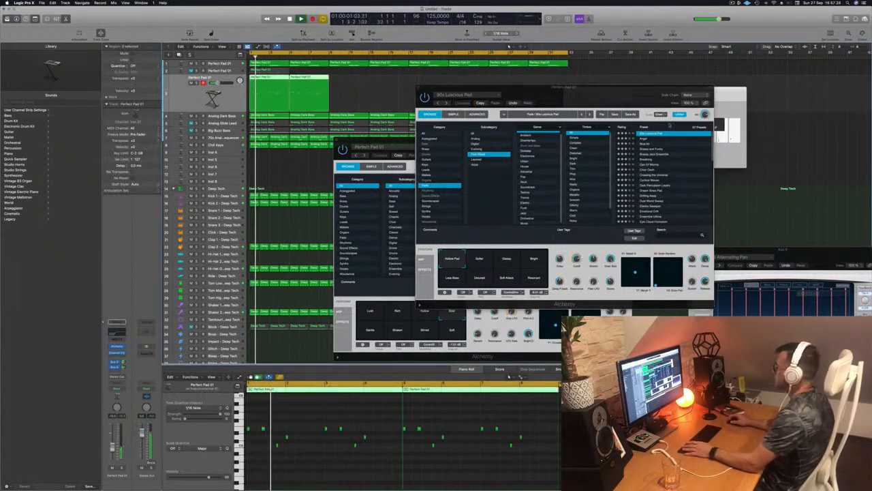
# - Audition the Angel preset in Alchemy and compare its Sweet and Whistling variations during playback
pyautogui.click(643, 139)
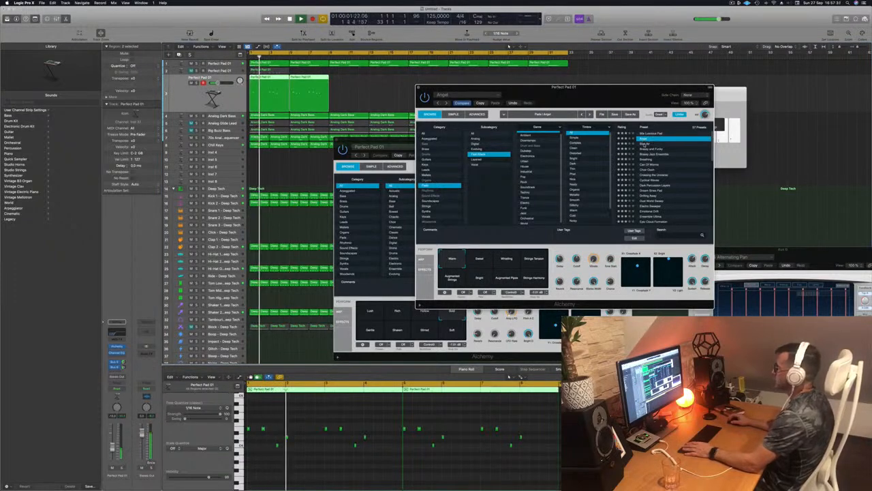
pyautogui.moveTo(610, 102); pyautogui.dragTo(569, 134)
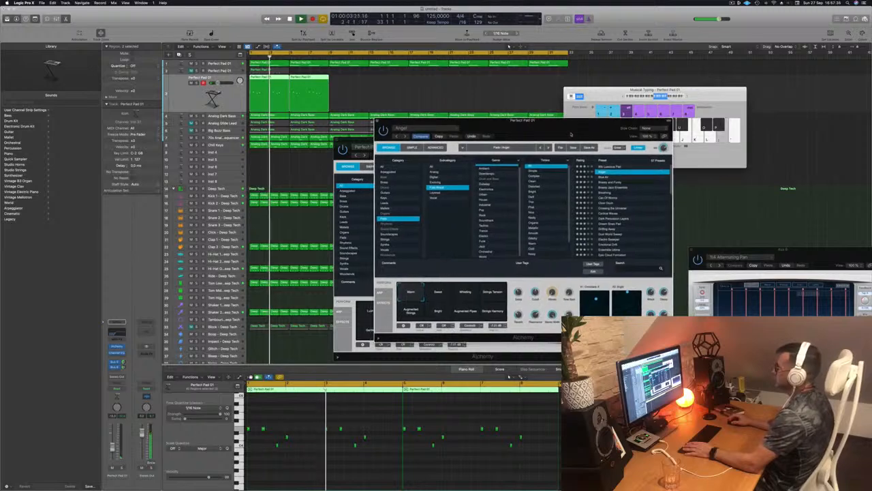
pyautogui.click(436, 293)
pyautogui.click(469, 295)
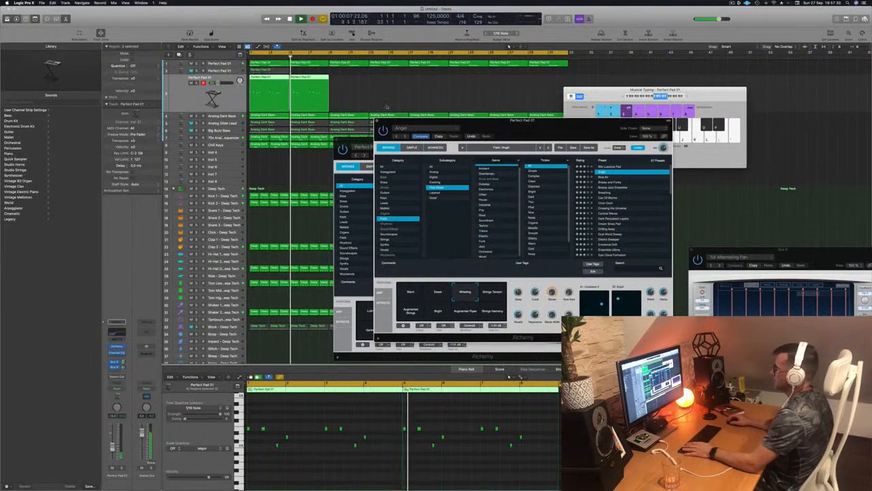
# - Copy the two melody regions to bar 9 and, after auditioning Angel's Augmented Strings variation, switch back to 90s Luscious Pad
pyautogui.moveTo(274, 83); pyautogui.dragTo(354, 84)
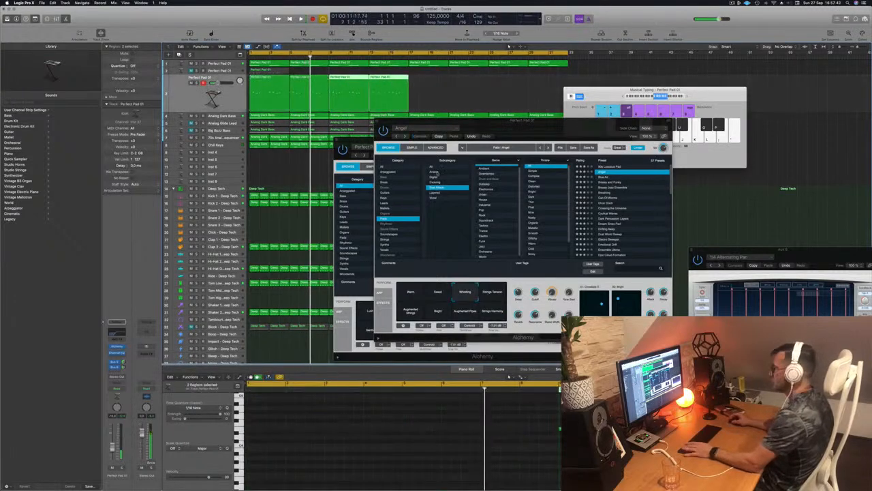
pyautogui.press('Return')
pyautogui.click(407, 312)
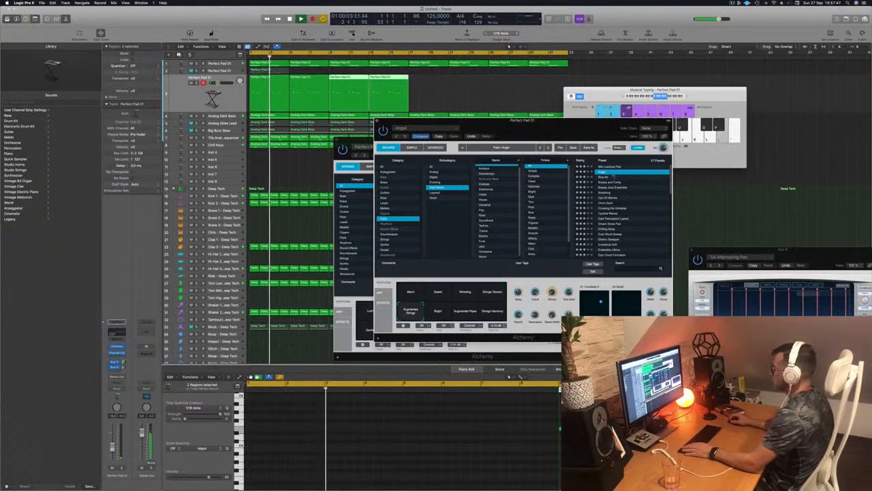
pyautogui.press('Up')
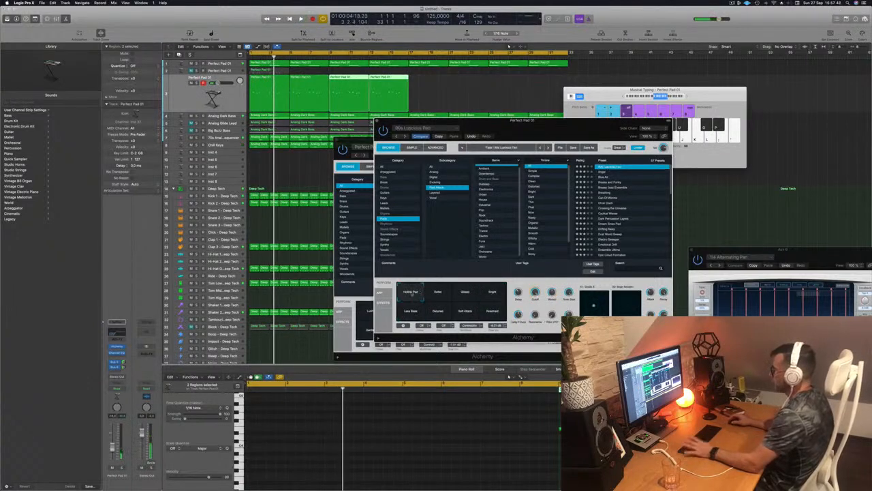
# - Replay the layered pads from the start and close both Alchemy windows
pyautogui.press('space')
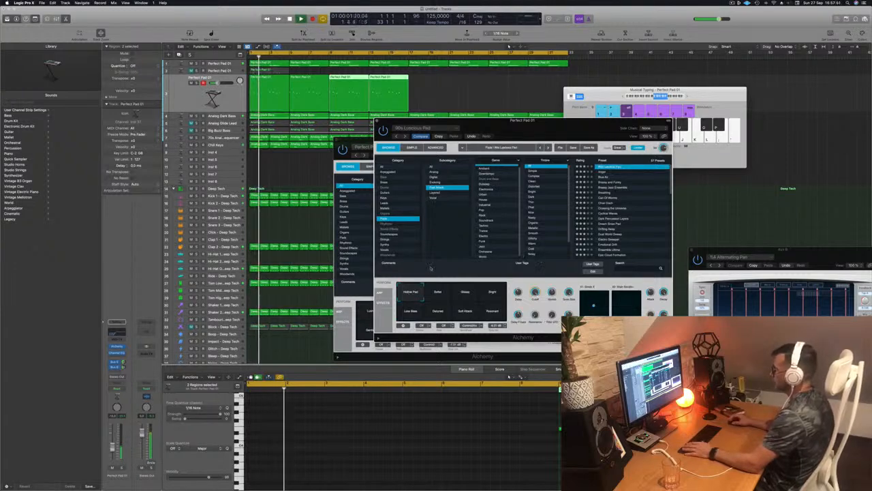
pyautogui.press('Return')
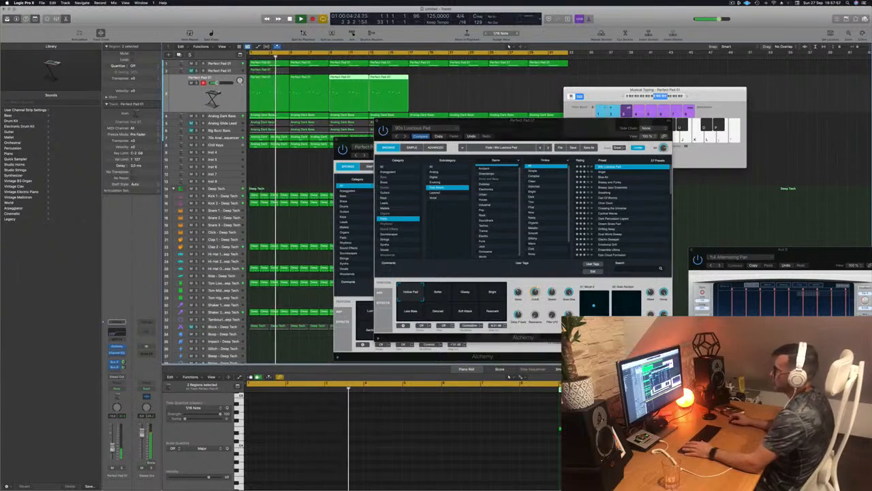
pyautogui.click(377, 121)
pyautogui.moveTo(356, 143); pyautogui.dragTo(325, 147)
pyautogui.press('super+w')
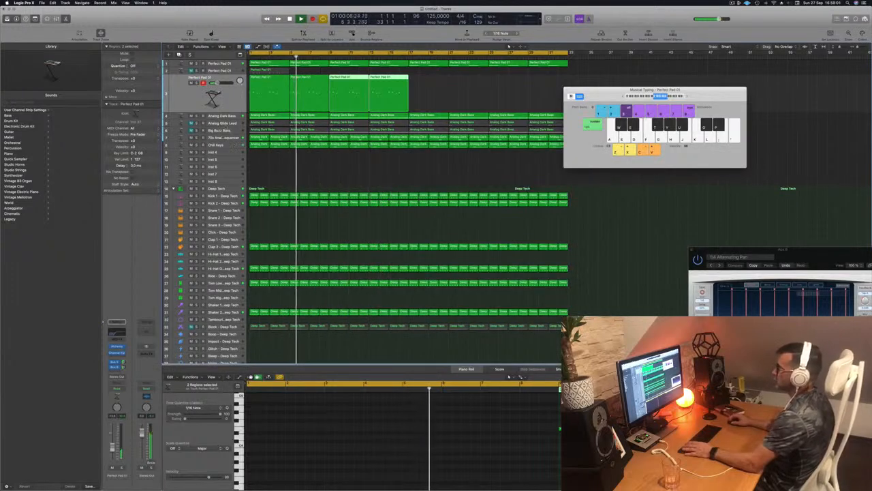
# - Add a Channel EQ to the Analog Dark Bass track and cut its highs with a 48 dB/Oct low-pass filter at 114 Hz
pyautogui.press('Return')
pyautogui.press('Down')
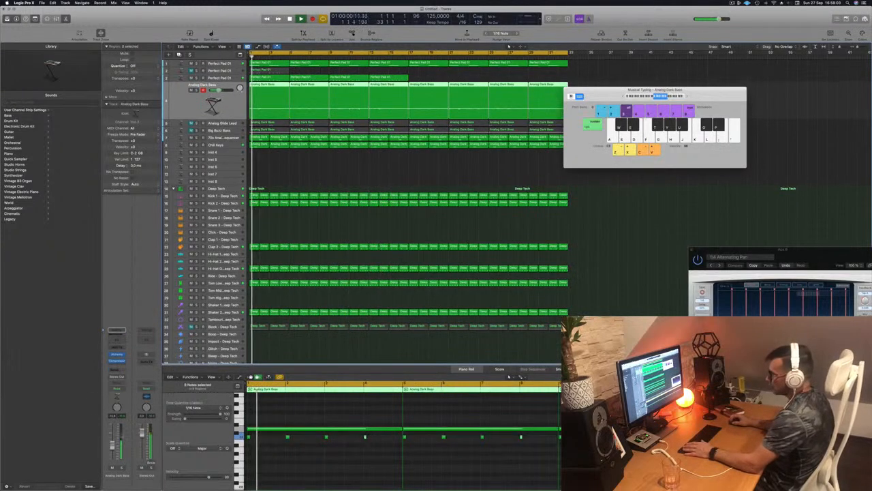
pyautogui.press('Return')
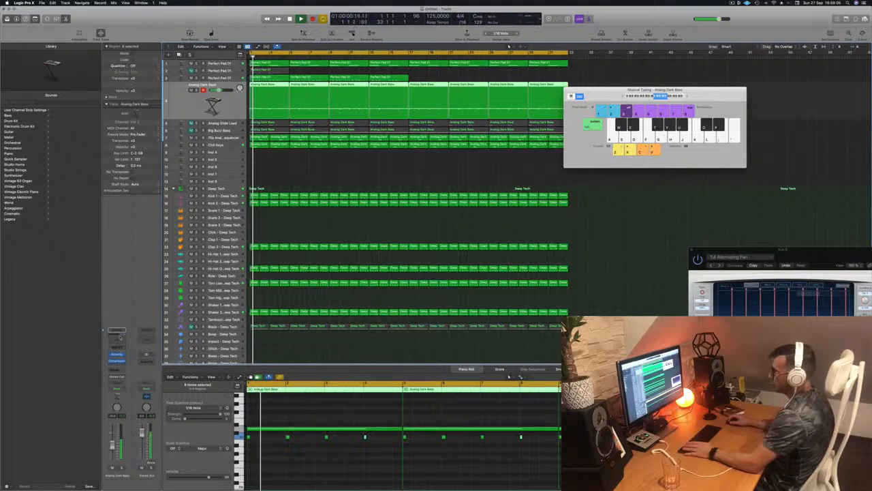
pyautogui.doubleClick(120, 337)
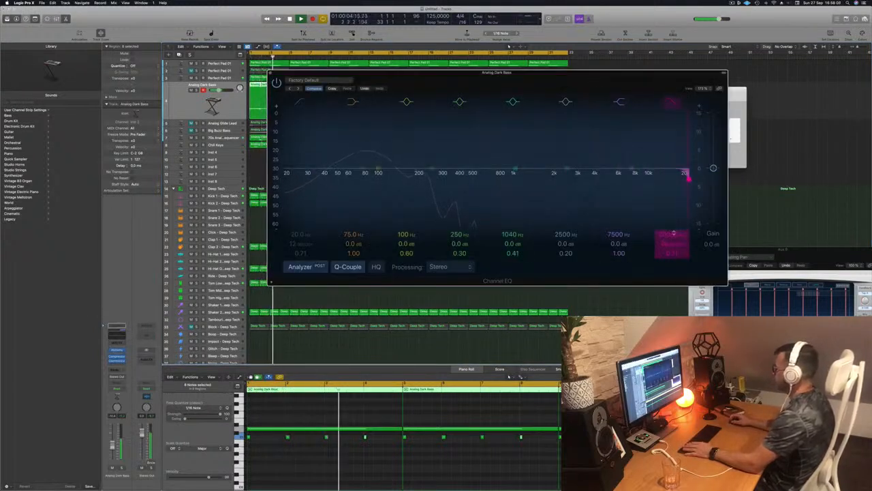
pyautogui.moveTo(687, 178); pyautogui.dragTo(409, 179)
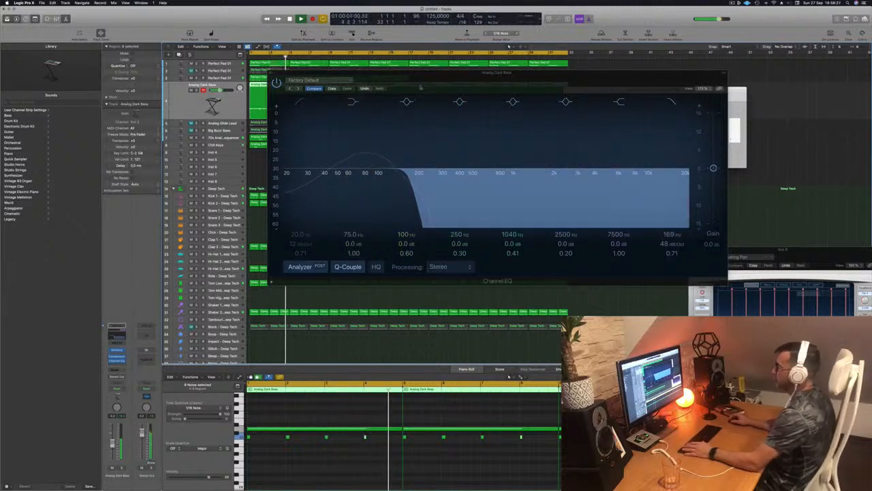
pyautogui.moveTo(420, 87); pyautogui.dragTo(411, 99)
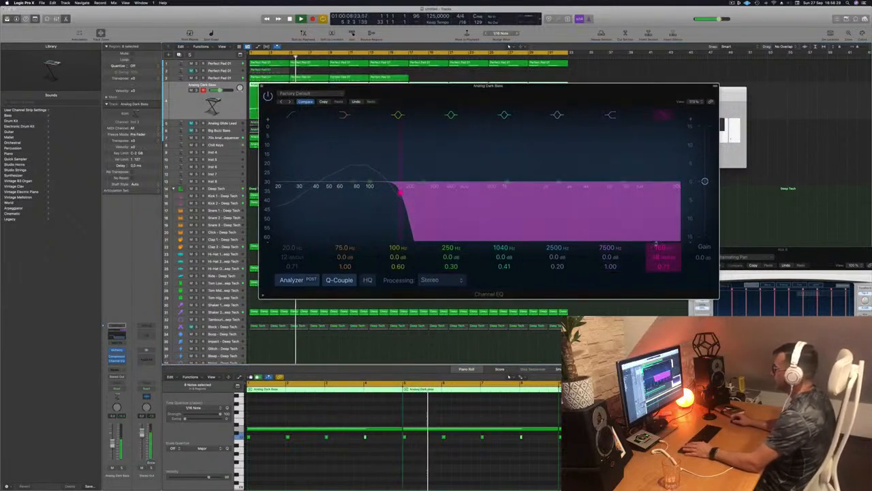
pyautogui.moveTo(401, 193); pyautogui.dragTo(377, 193)
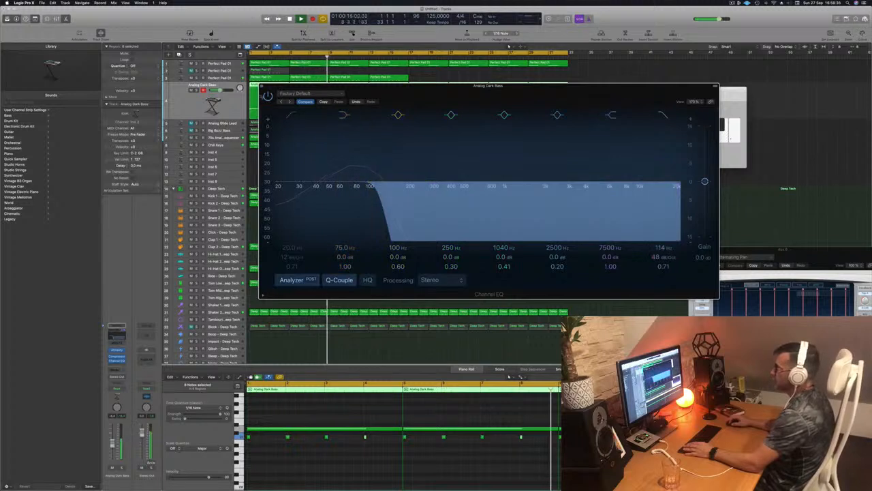
# - Compare the Analog Dark Bass with its Channel EQ bypassed and active during playback, and close the EQ window
pyautogui.click(267, 97)
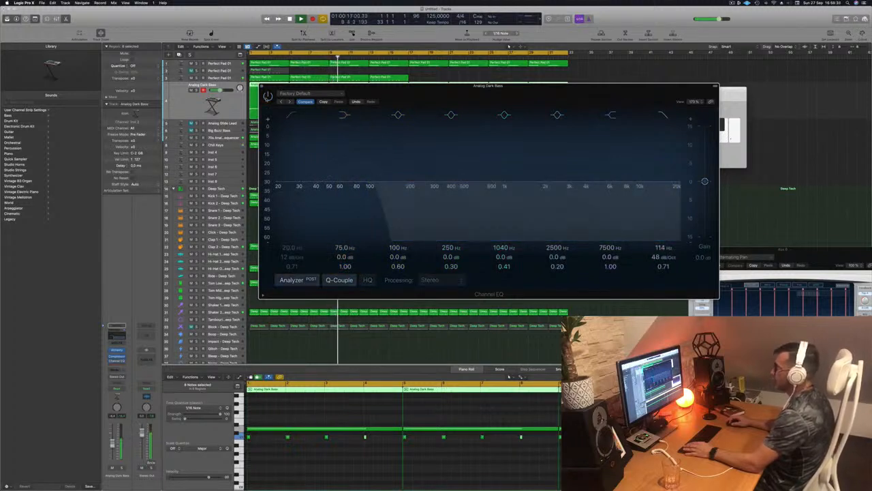
pyautogui.click(266, 98)
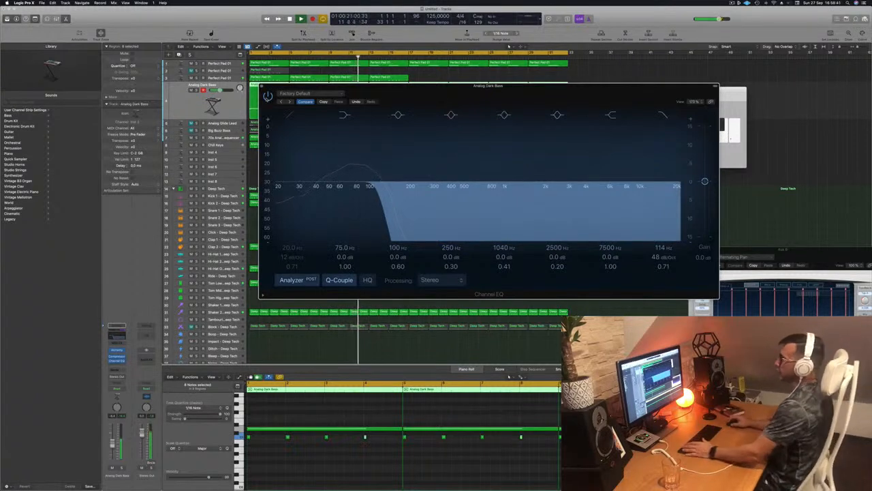
pyautogui.press('super+w')
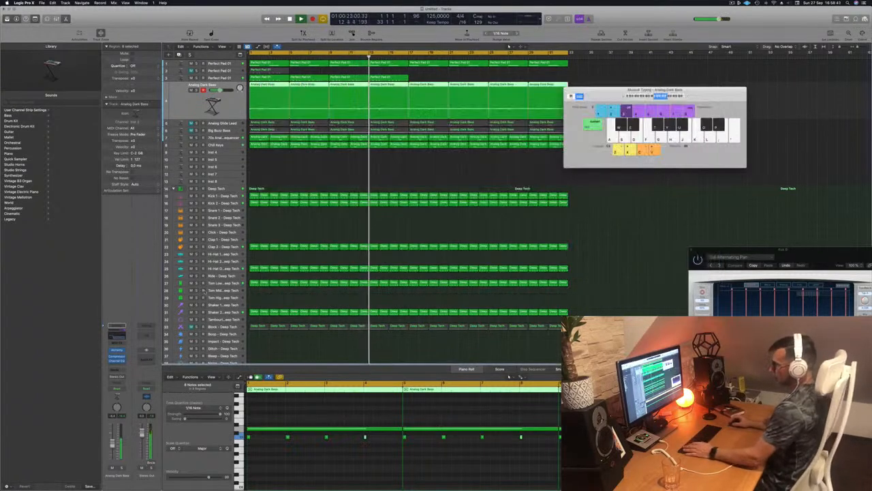
# - Raise the low-cut frequency in the Block - Deep Tech track's Channel EQ to 119 Hz and close the EQ window
pyautogui.click(222, 312)
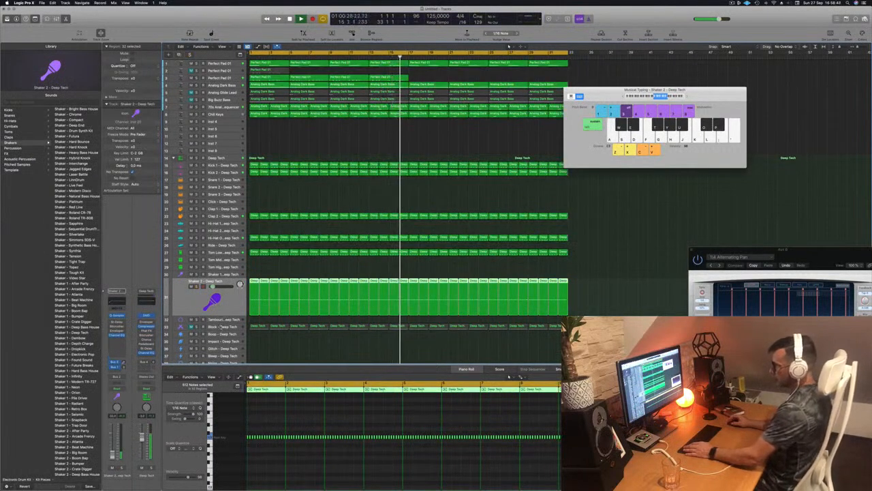
pyautogui.press('Down')
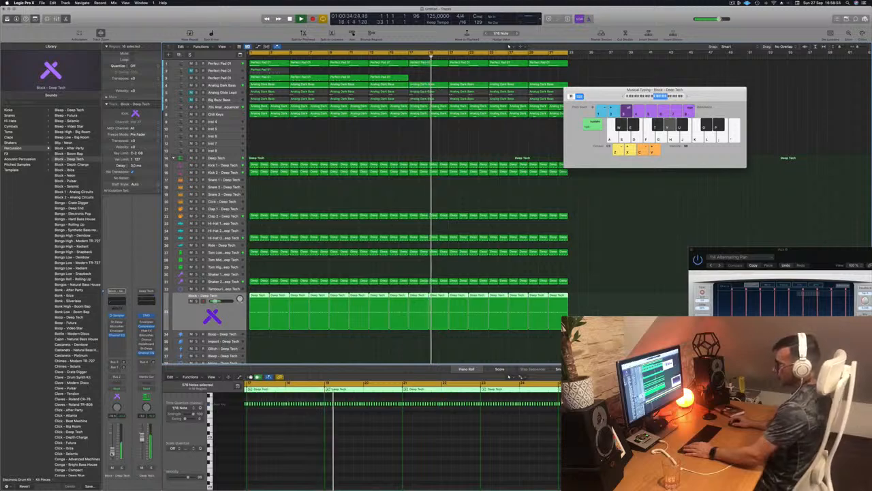
pyautogui.click(111, 300)
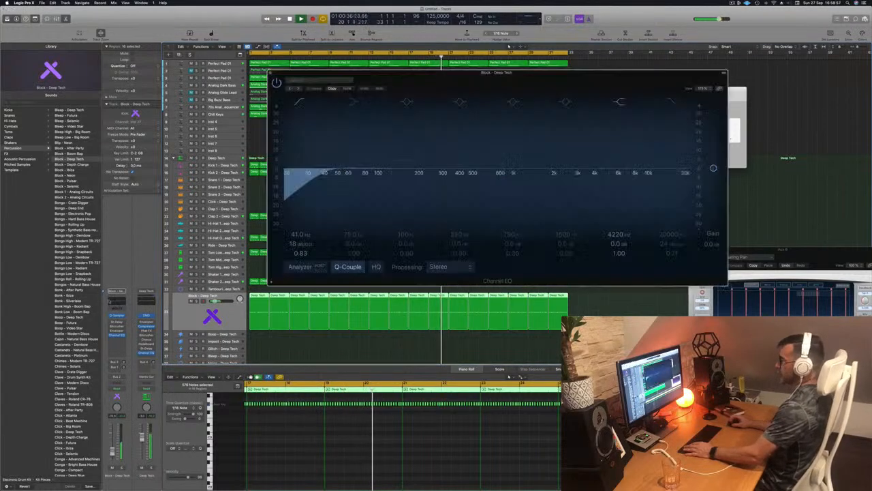
pyautogui.click(302, 104)
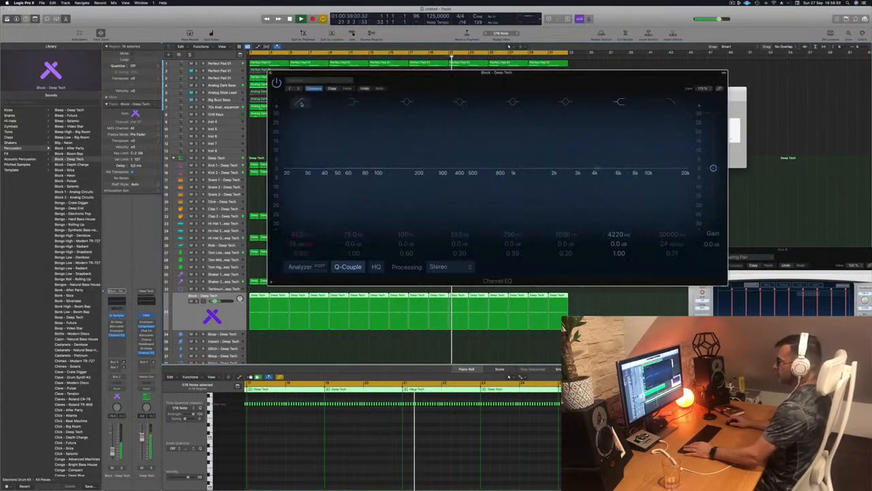
pyautogui.click(301, 104)
pyautogui.click(297, 271)
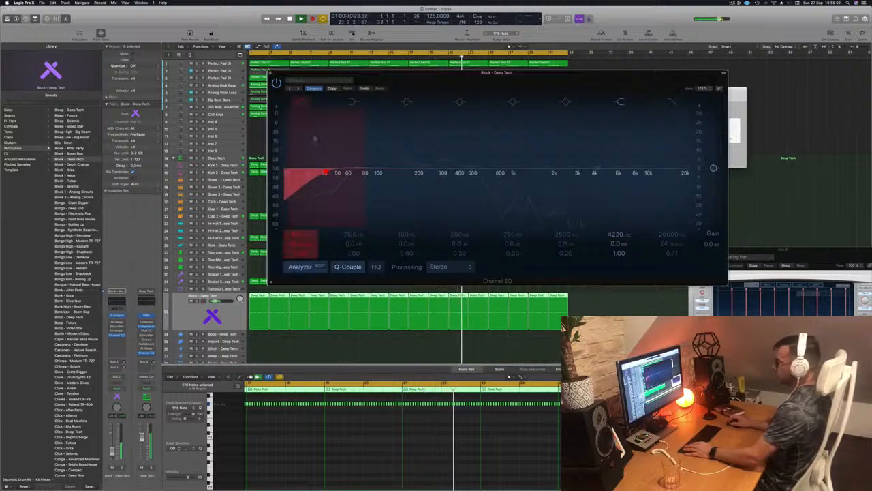
pyautogui.moveTo(314, 161); pyautogui.dragTo(381, 151)
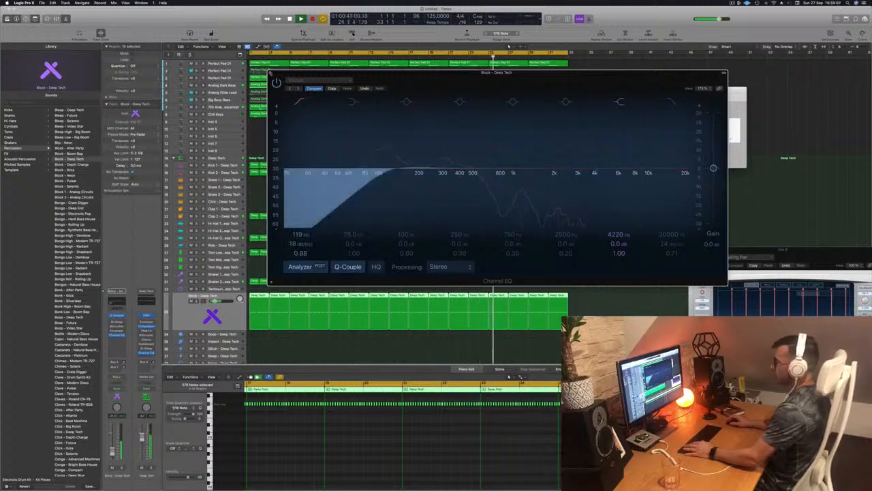
pyautogui.click(271, 73)
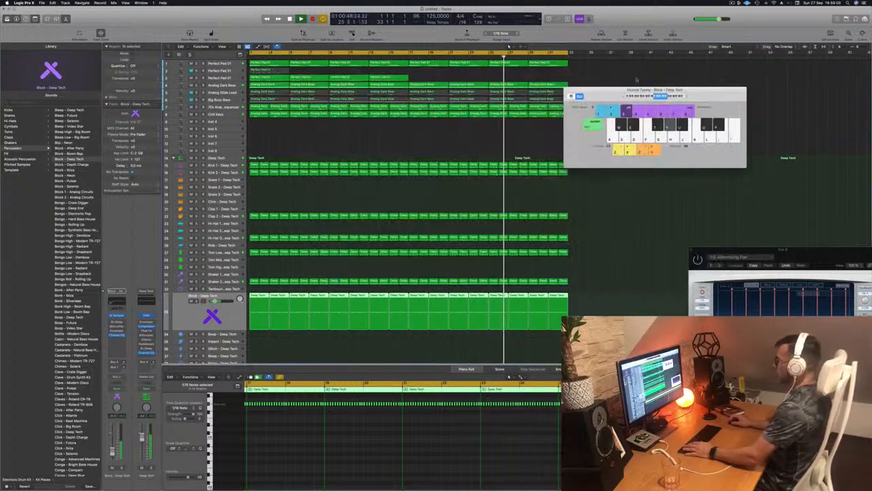
pyautogui.moveTo(598, 92); pyautogui.dragTo(582, 174)
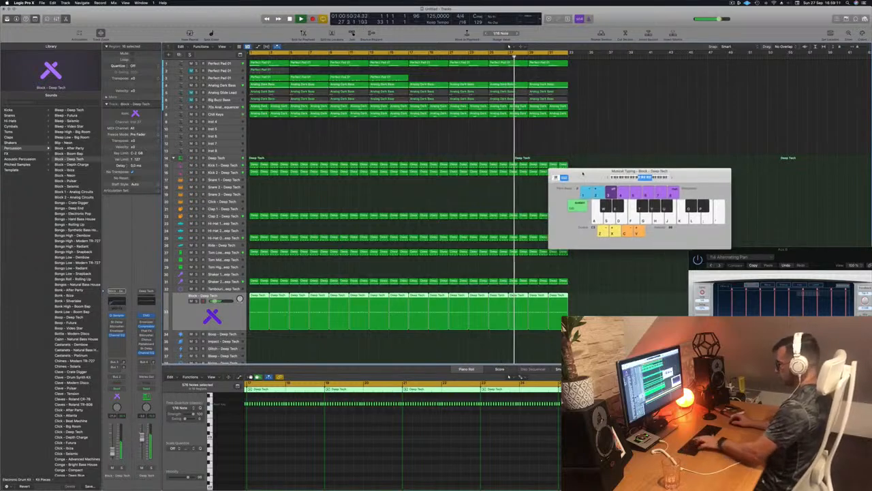
pyautogui.press('super+h')
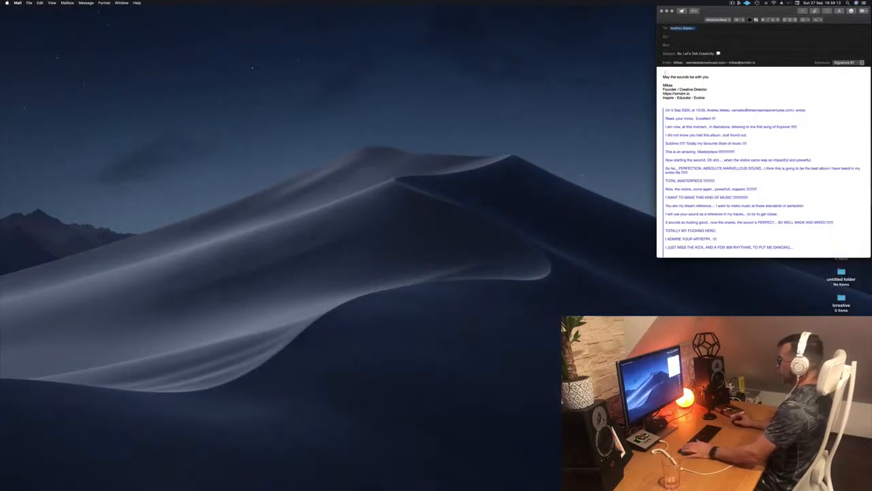
pyautogui.moveTo(476, 484)
pyautogui.click(427, 479)
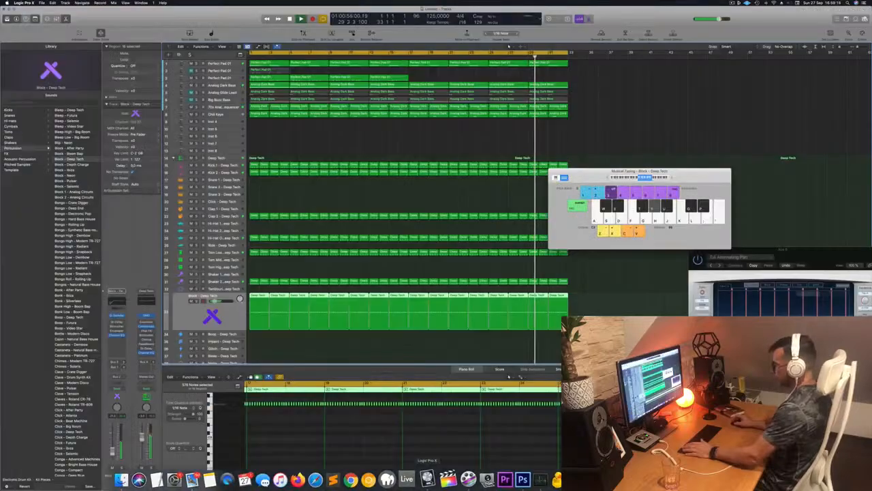
# - Replay the arrangement from the start and place the Musical Typing window clear of the regions
pyautogui.press('Return')
pyautogui.press('space')
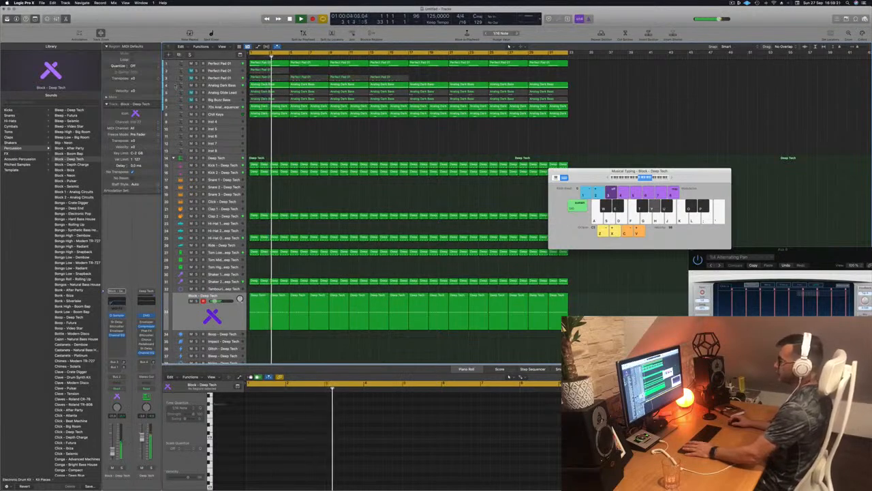
pyautogui.press('Return')
pyautogui.moveTo(583, 177); pyautogui.dragTo(611, 142)
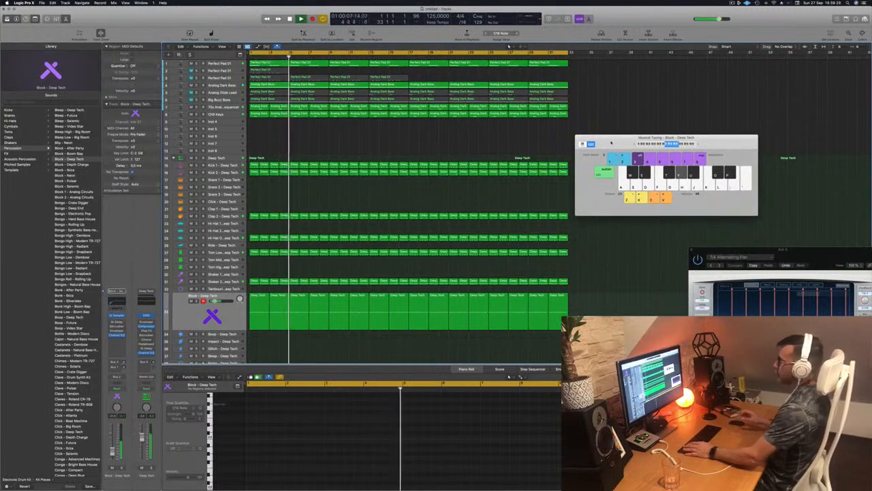
pyautogui.moveTo(612, 143); pyautogui.dragTo(644, 115)
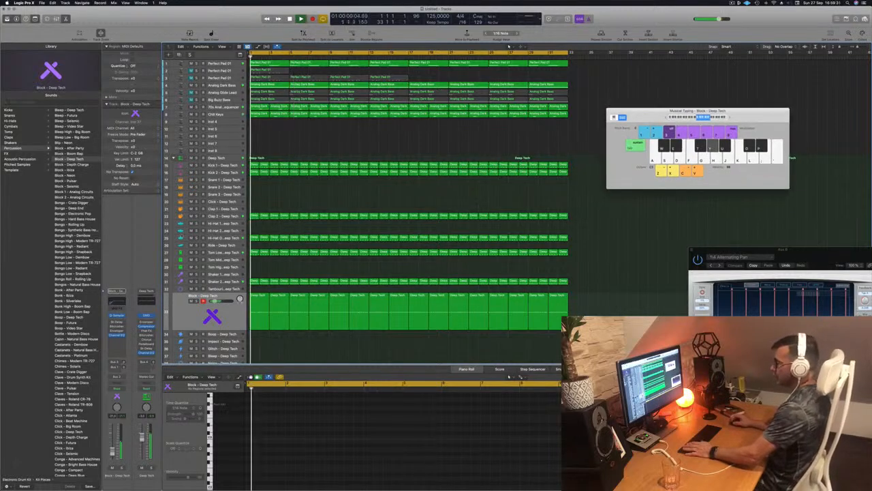
# - Select the Hi-Hat Open - Deep Tech track and replay the arrangement from the start
pyautogui.click(181, 237)
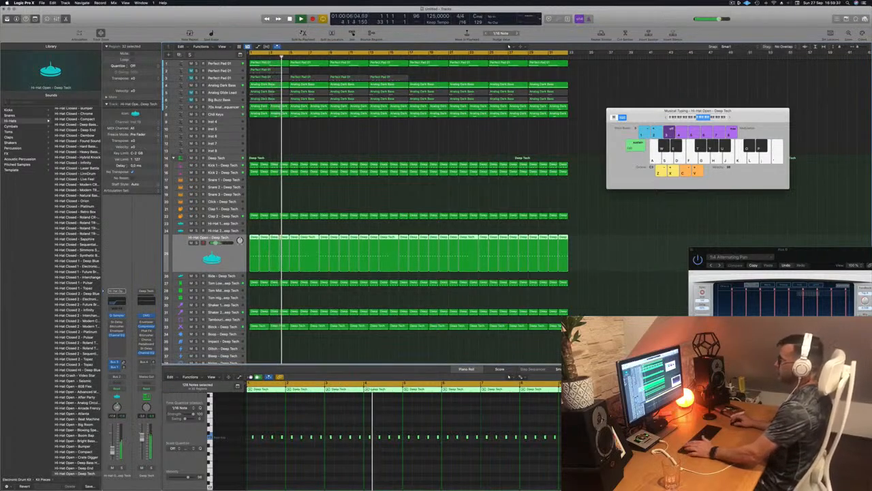
pyautogui.press('Return')
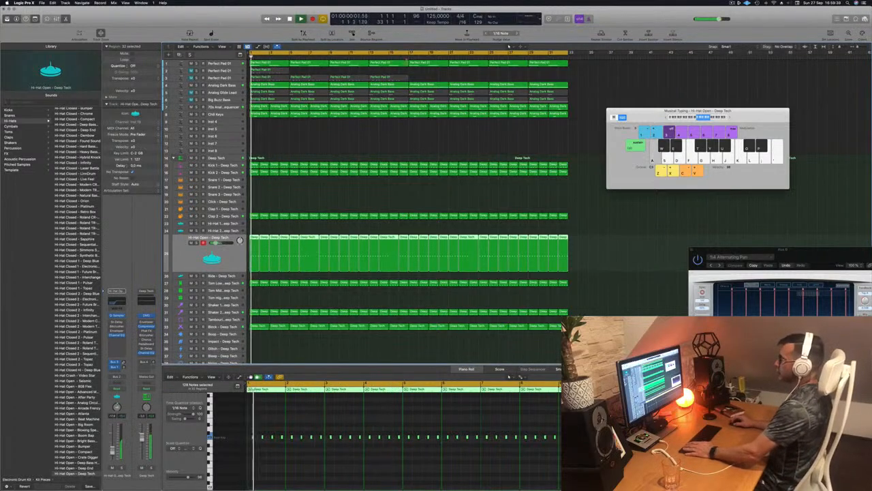
pyautogui.click(428, 75)
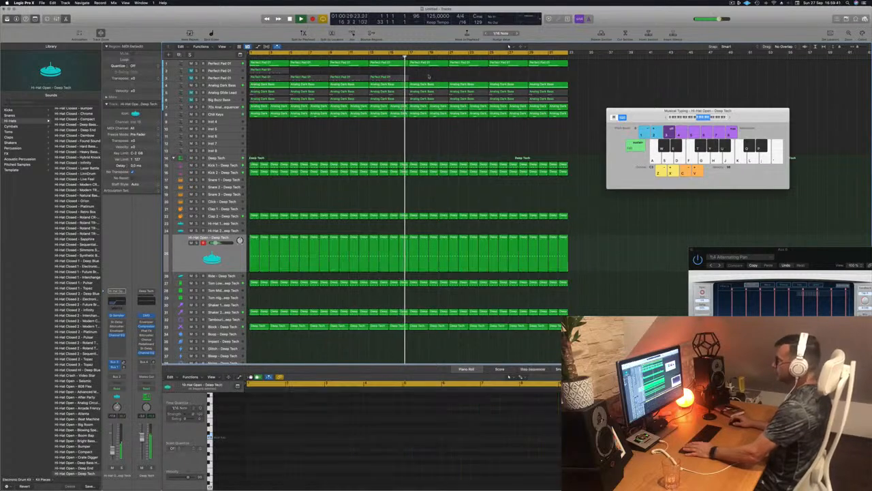
pyautogui.scroll(-1, 409, 205)
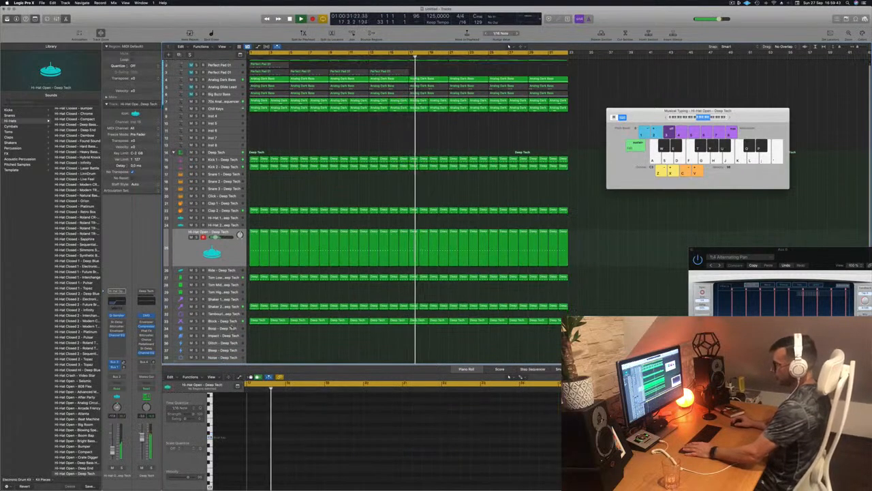
# - Open Quick Sampler on the Block - Deep Tech track, reposition its window and replay from the start
pyautogui.click(231, 319)
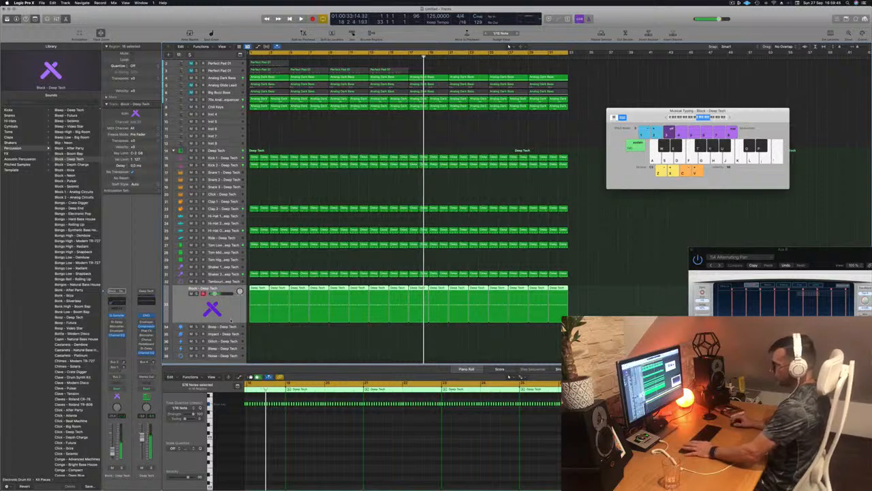
pyautogui.press('Return')
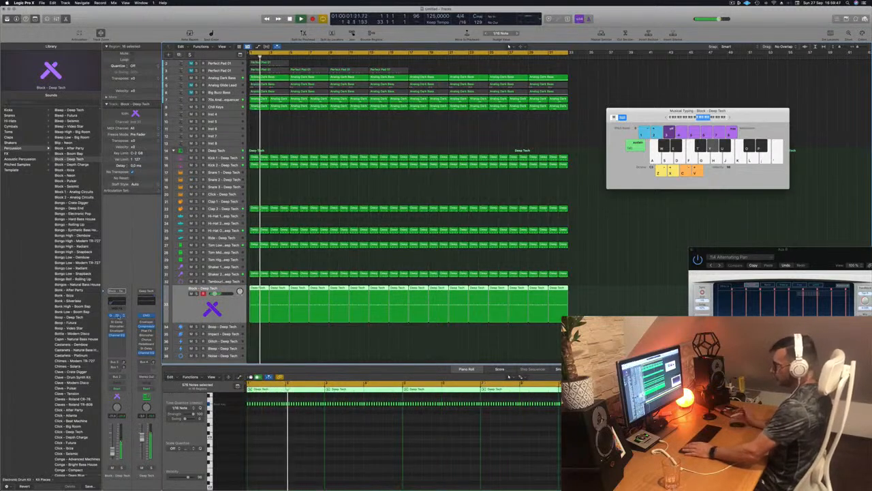
pyautogui.click(118, 315)
pyautogui.moveTo(541, 73); pyautogui.dragTo(616, 110)
pyautogui.press('Return')
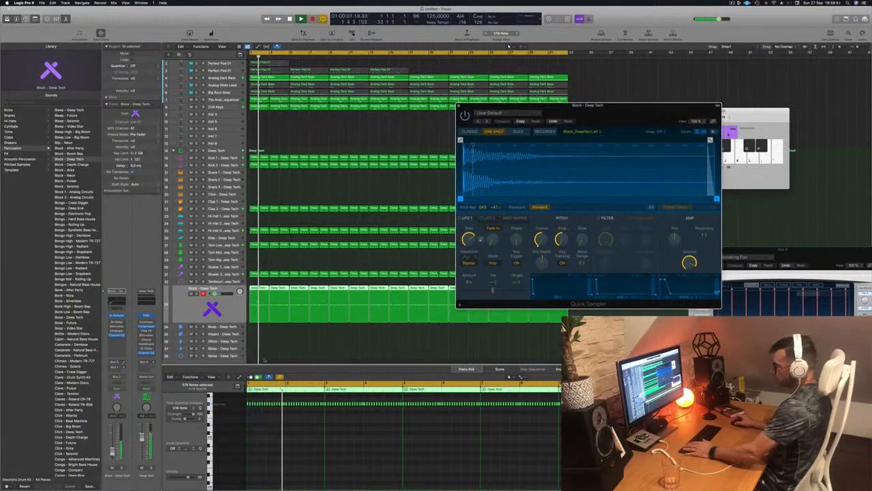
# - Set the Block track's automation mode to Touch and move Quick Sampler's Coarse pitch knob during playback
pyautogui.click(117, 389)
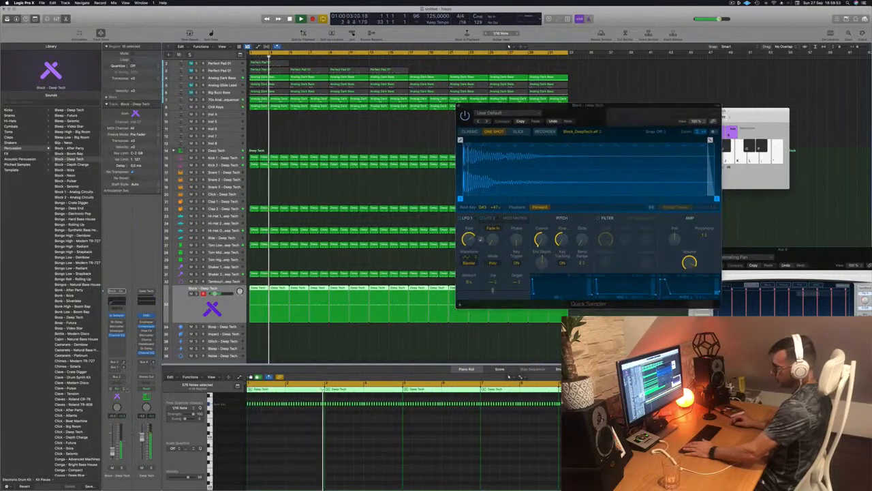
pyautogui.click(121, 395)
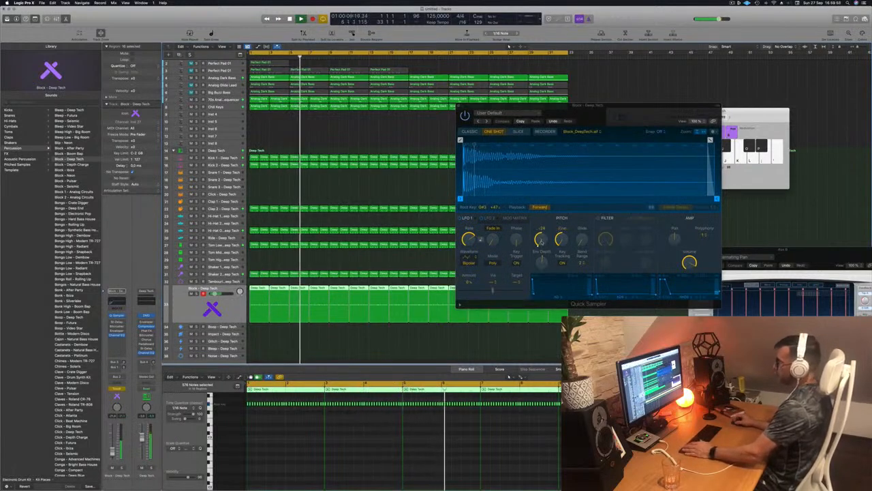
pyautogui.moveTo(541, 242); pyautogui.dragTo(539, 220)
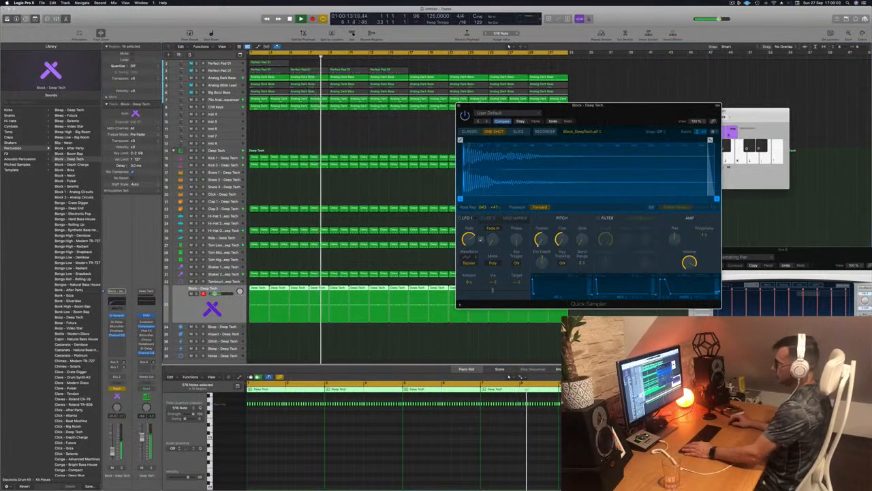
# - Close the Musical Typing keyboard with playback stopped and show the automation lanes on the tracks
pyautogui.click(229, 312)
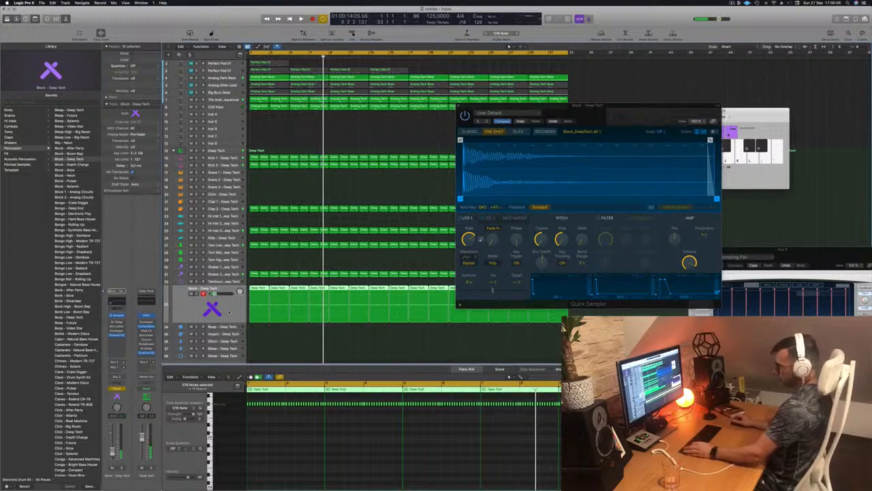
pyautogui.click(269, 262)
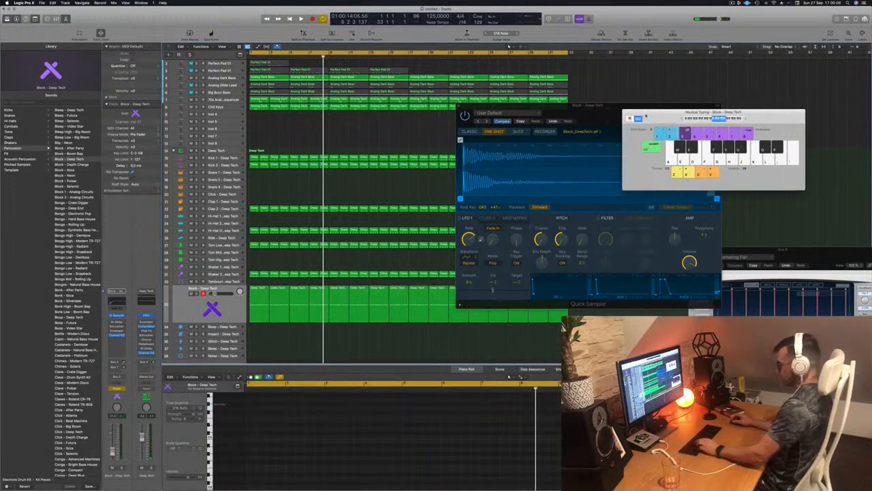
pyautogui.click(628, 118)
pyautogui.click(315, 248)
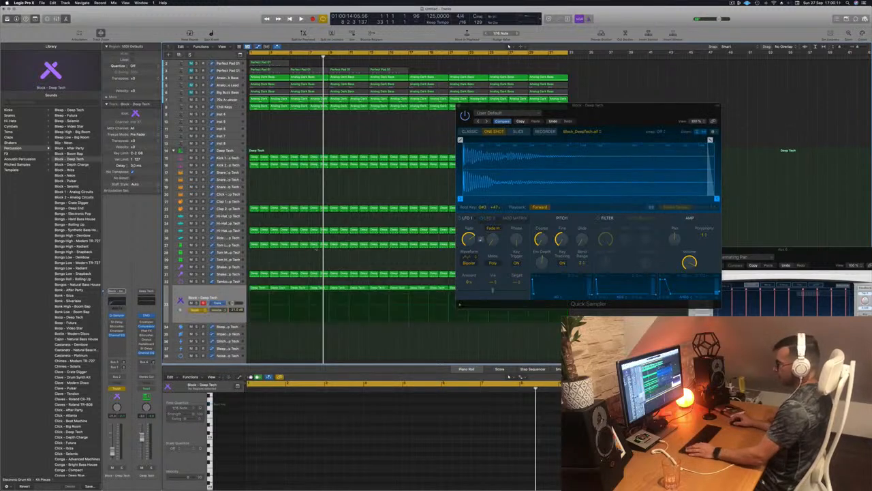
# - Set the Block track's automation mode back to Read and replay the arrangement from the start
pyautogui.click(197, 310)
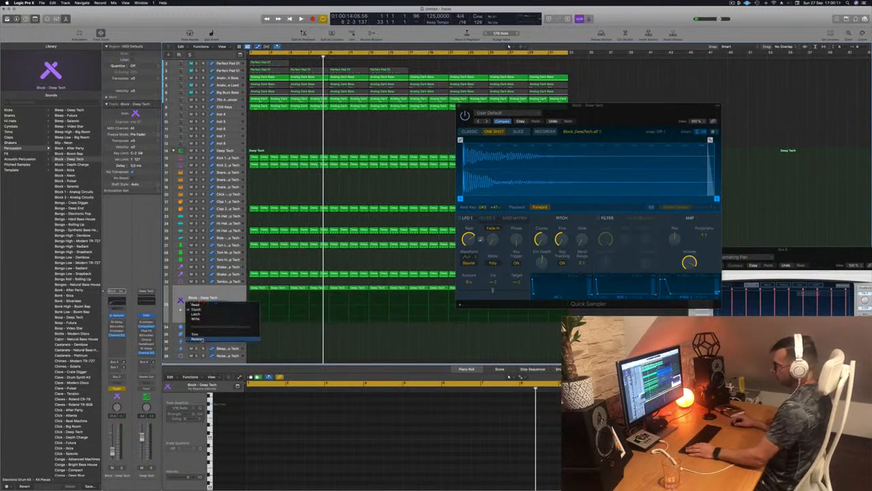
pyautogui.click(204, 304)
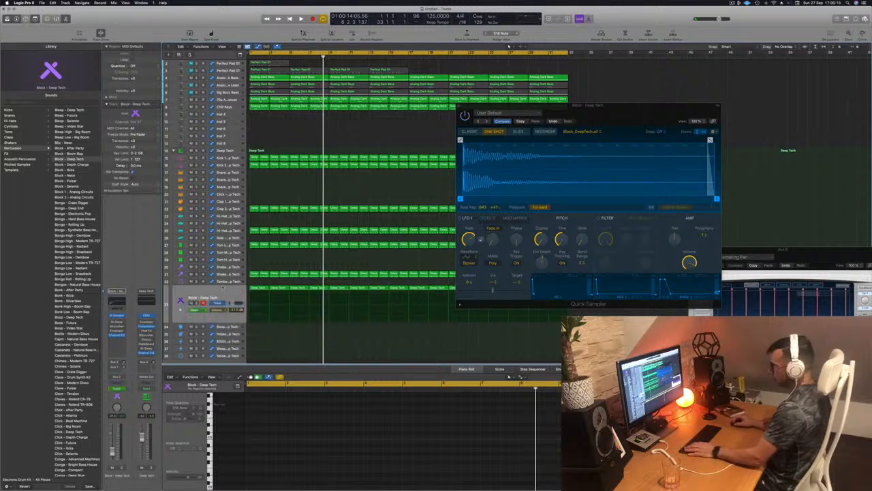
pyautogui.press('Return')
pyautogui.press('space')
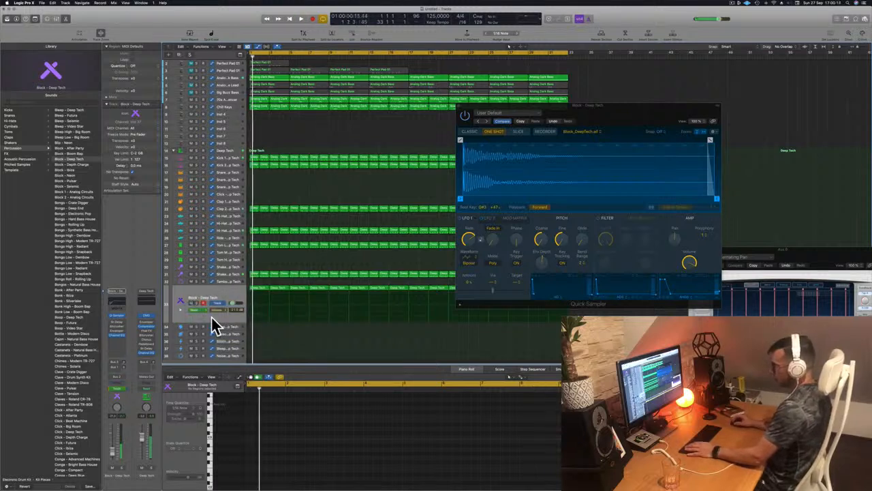
pyautogui.click(228, 292)
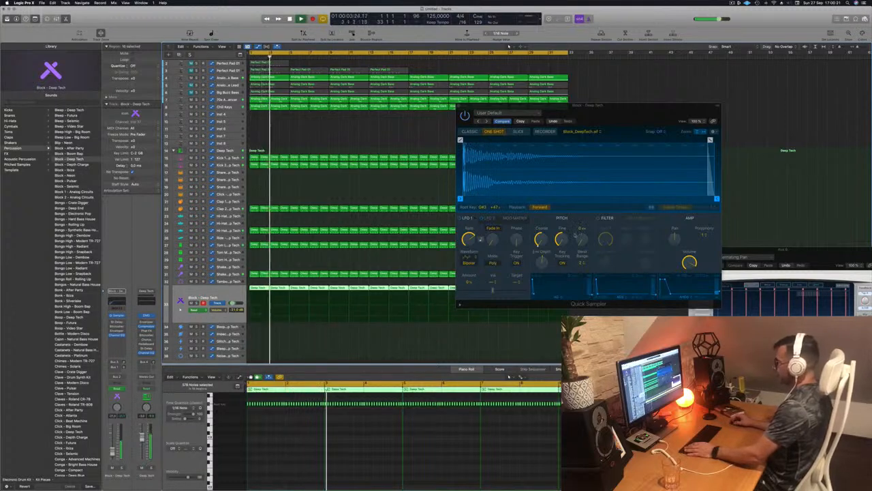
# - Set the Block track's automation mode to Touch, move Quick Sampler's Coarse pitch knob during playback, and close the plug-in window
pyautogui.moveTo(639, 115); pyautogui.dragTo(532, 137)
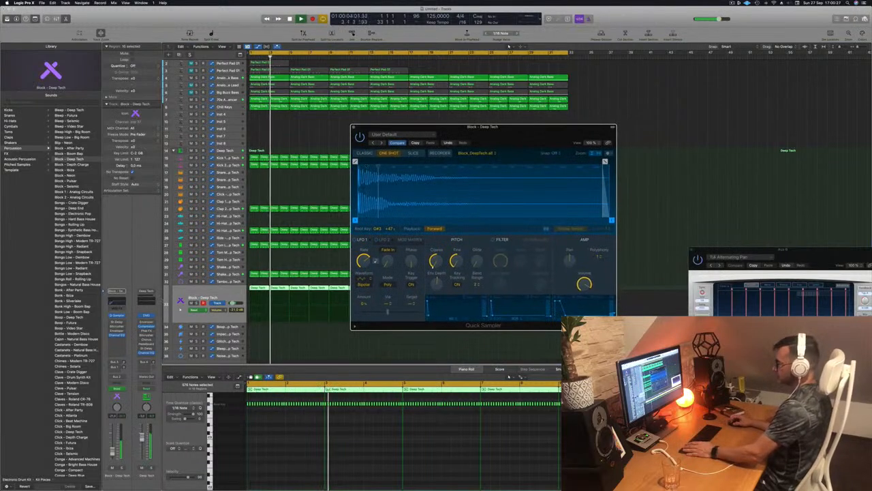
pyautogui.click(222, 291)
pyautogui.click(120, 388)
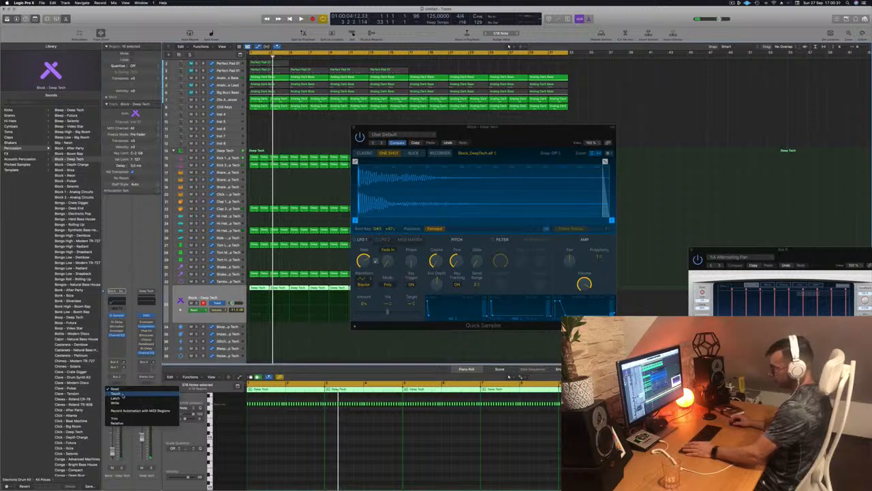
pyautogui.click(122, 394)
pyautogui.press('space')
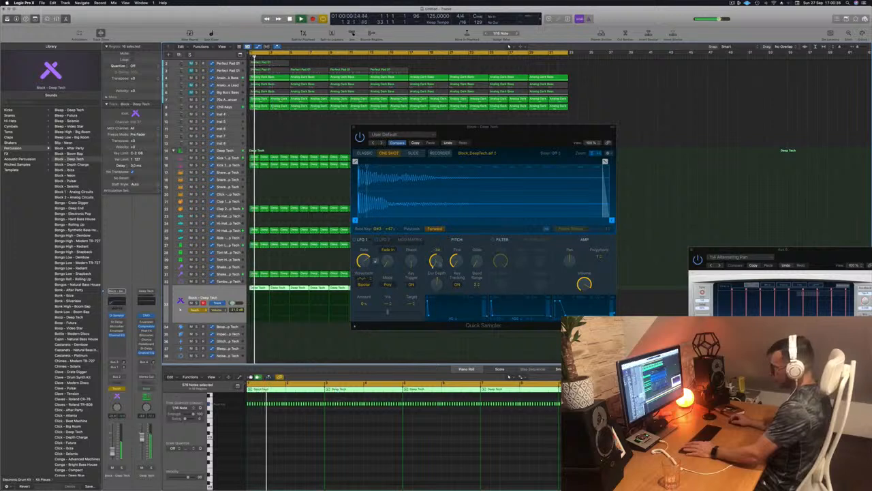
pyautogui.click(434, 262)
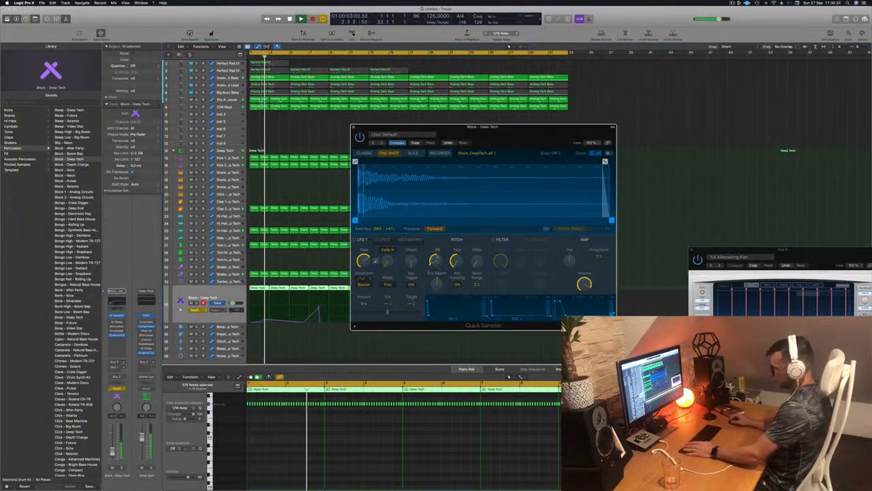
pyautogui.click(355, 128)
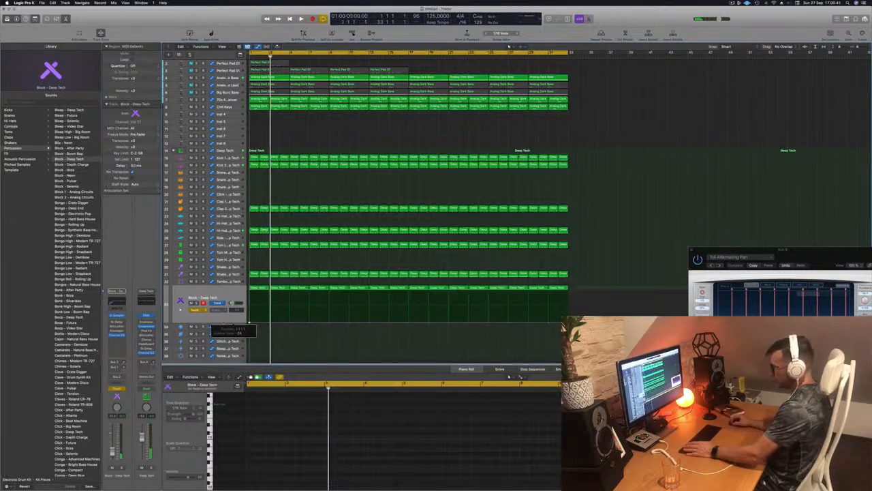
# - Return the Block track's automation mode to Read and replay the arrangement from the start
pyautogui.click(196, 310)
pyautogui.click(199, 304)
pyautogui.press('space')
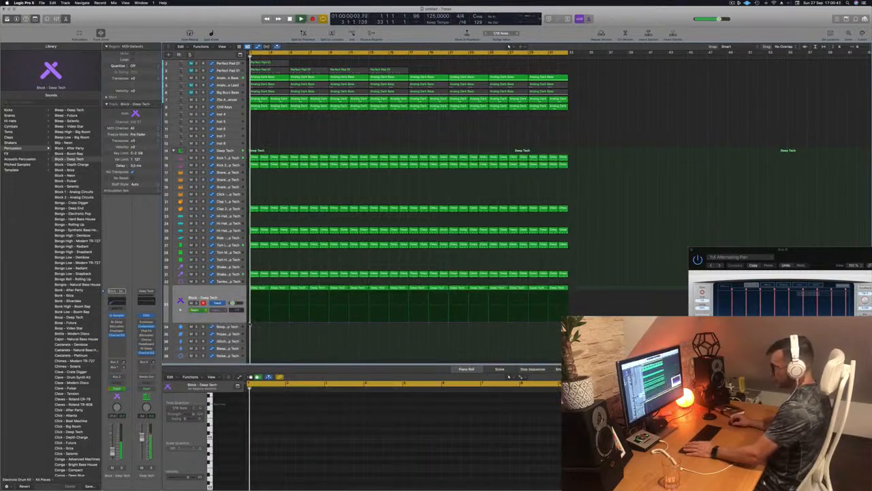
# - Draw a Coarse pitch ramp on the Block track rising from about bar 7 to bar 9, dropping straight back down, and stop playback
pyautogui.click(251, 322)
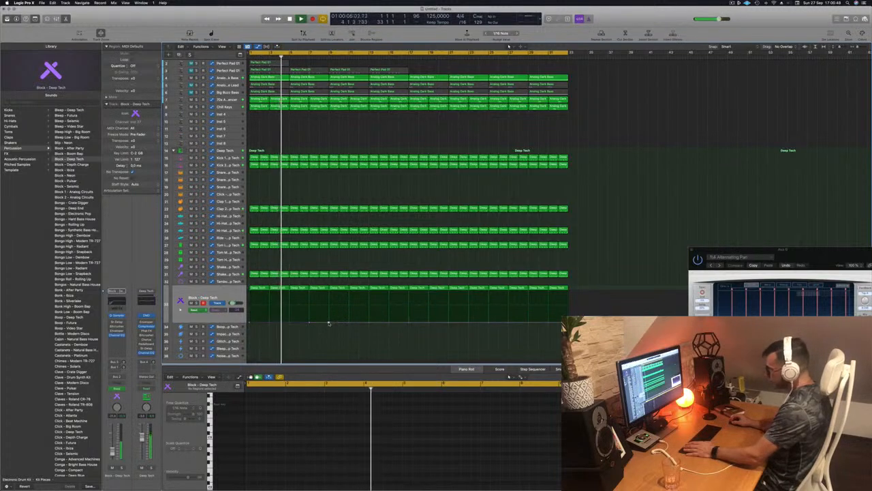
pyautogui.moveTo(328, 322)
pyautogui.mouseDown()
pyautogui.moveTo(329, 291)
pyautogui.moveTo(330, 314)
pyautogui.mouseUp()
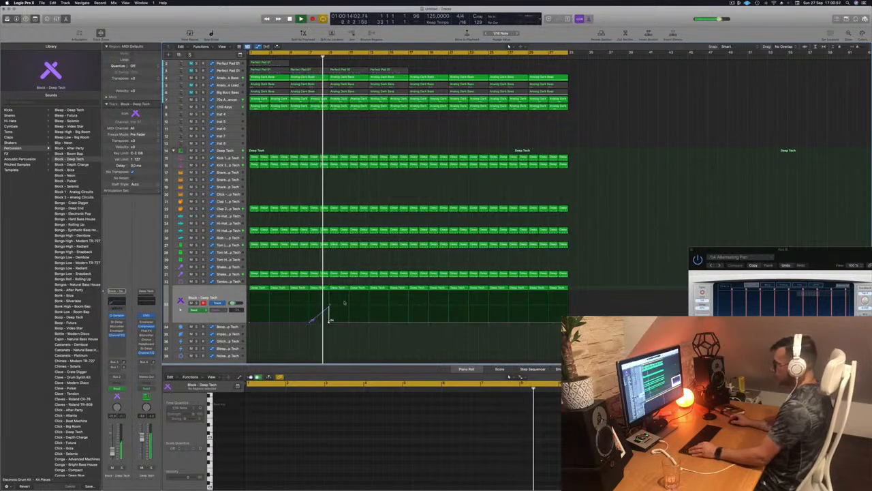
pyautogui.scroll(3, 352, 304)
pyautogui.scroll(3, 354, 306)
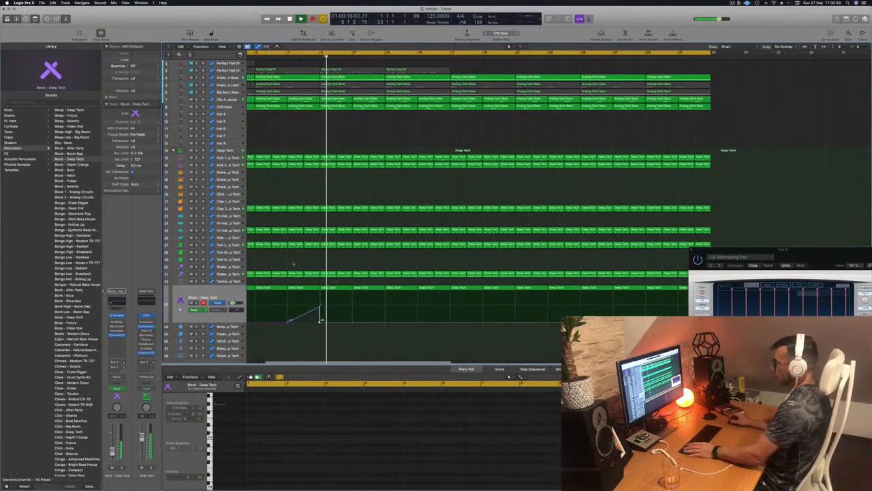
pyautogui.press('space')
pyautogui.press('super+Left')
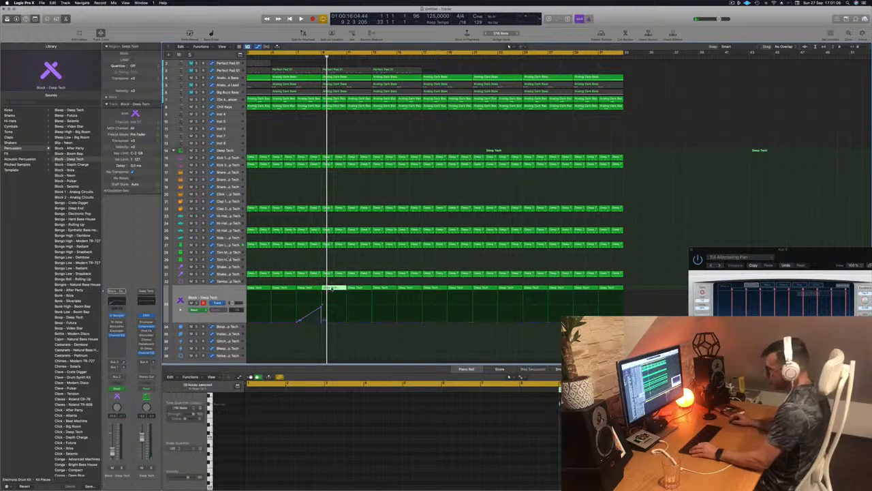
# - Copy the Block region at bar 9 onto the Impact - Deep Tech track, starting at the same bar
pyautogui.moveTo(331, 287); pyautogui.dragTo(334, 330)
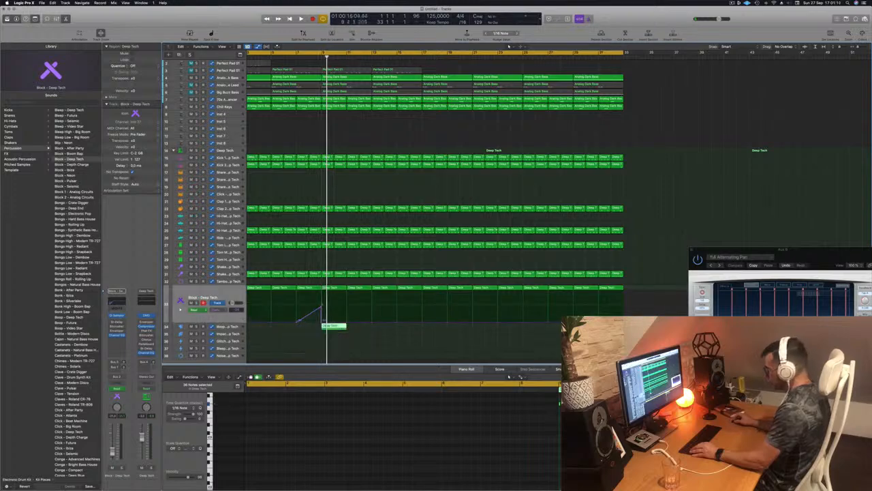
pyautogui.press('super+a')
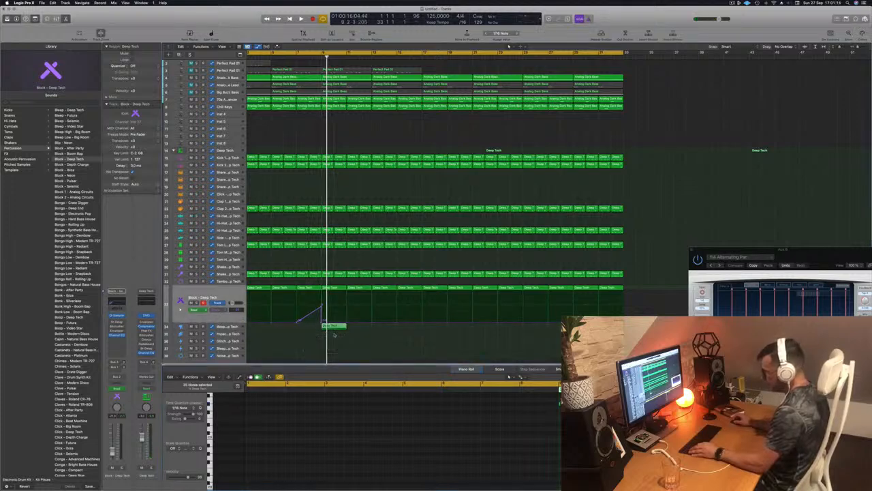
pyautogui.moveTo(335, 327); pyautogui.dragTo(335, 334)
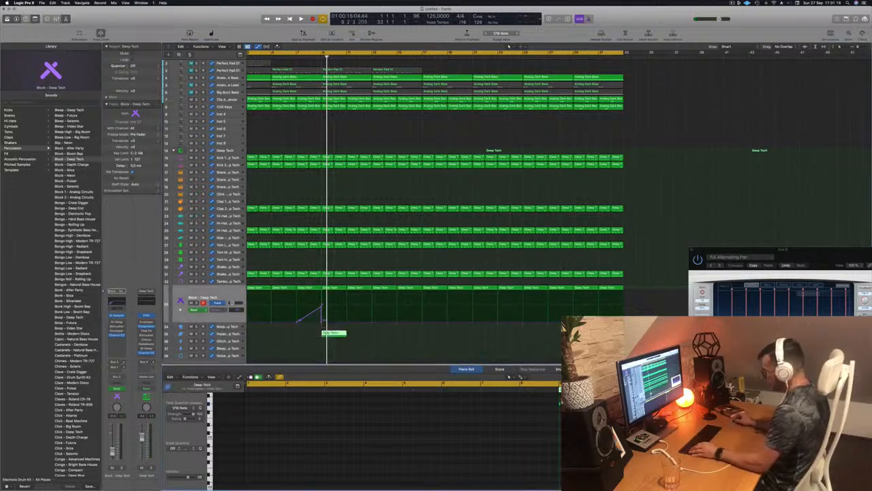
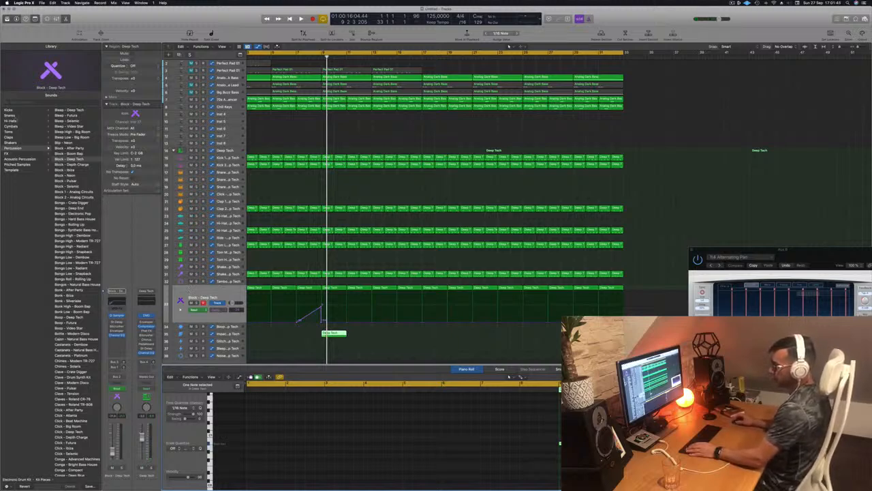
# - Load the Crash - 808 Flex cymbal sound on the Block track and audition the passage leading into bar 9
pyautogui.click(17, 127)
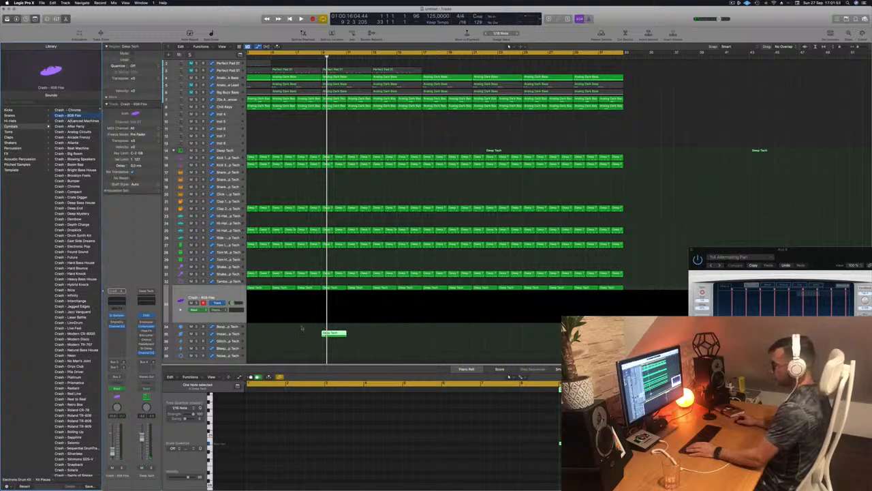
pyautogui.press('space')
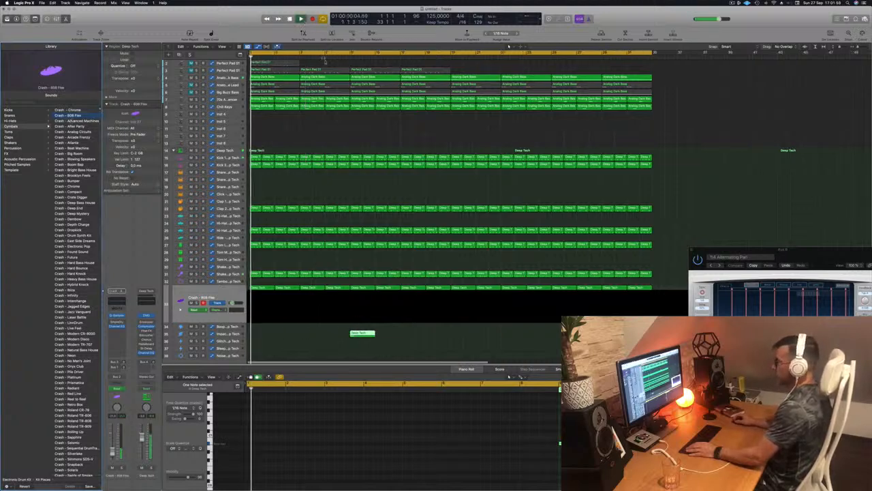
pyautogui.click(332, 58)
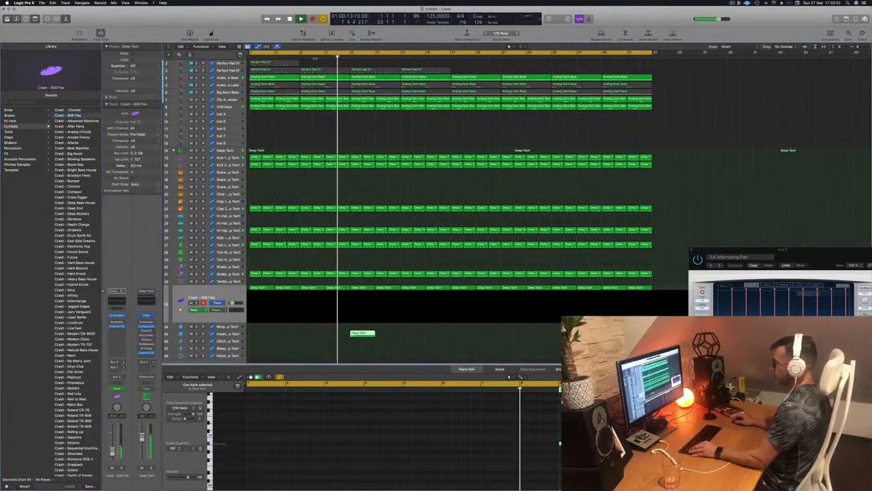
pyautogui.press('super+Left')
pyautogui.click(302, 58)
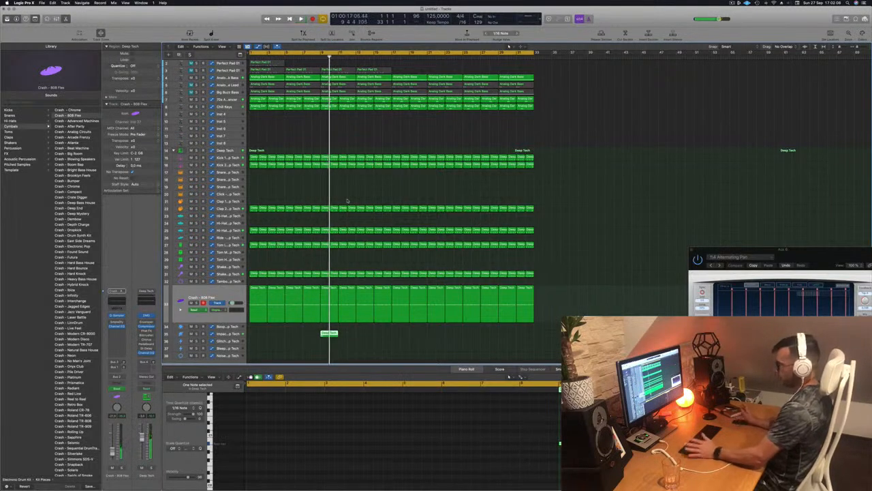
# - Switch the former Block track's sound to Crash - Chrome with the track name Block - Deep Tech, and audition it around bar 9
pyautogui.click(228, 296)
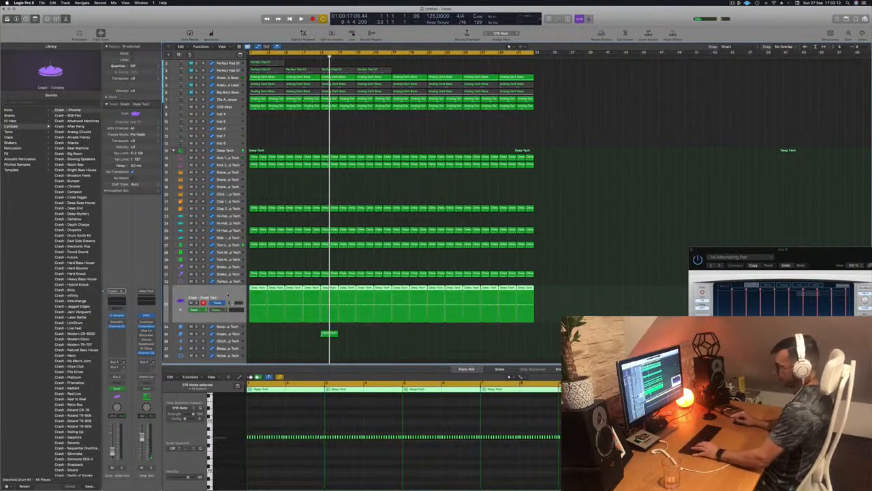
pyautogui.press('space')
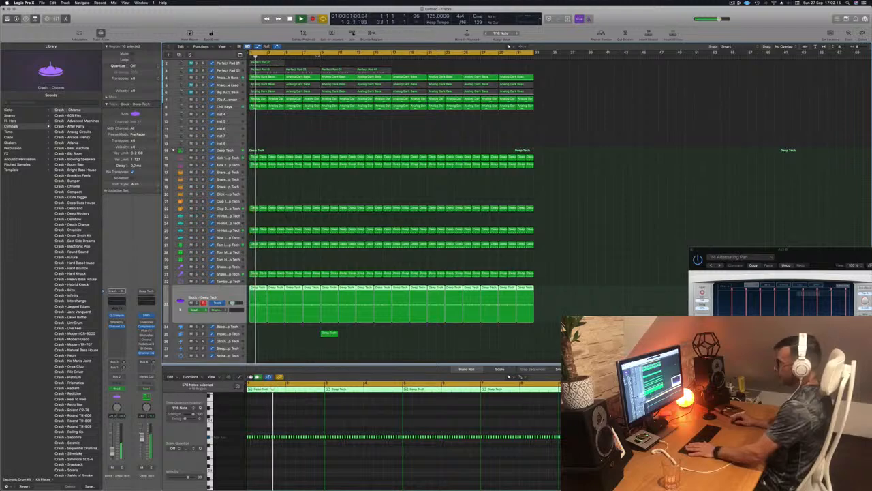
pyautogui.click(320, 55)
pyautogui.press('super+BackSpace')
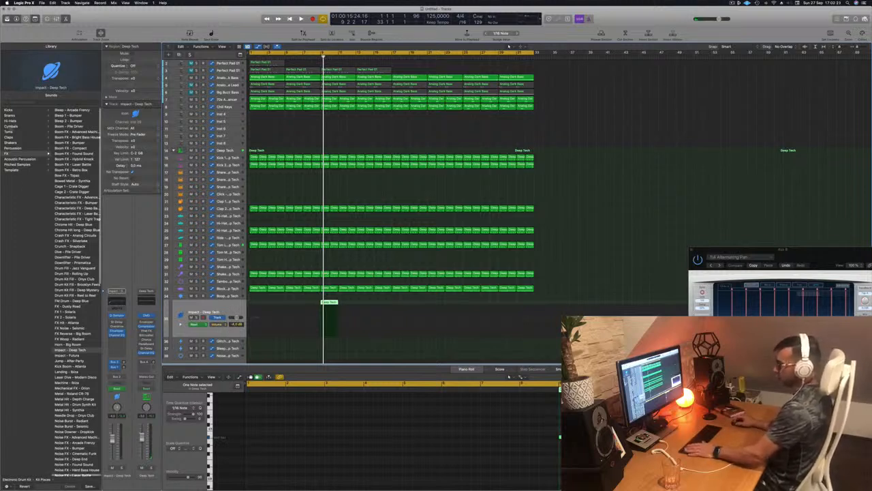
# - Load the Crash - 808 Flex cymbal sound on the Impact - Deep Tech track and audition its region from bar 9
pyautogui.click(11, 126)
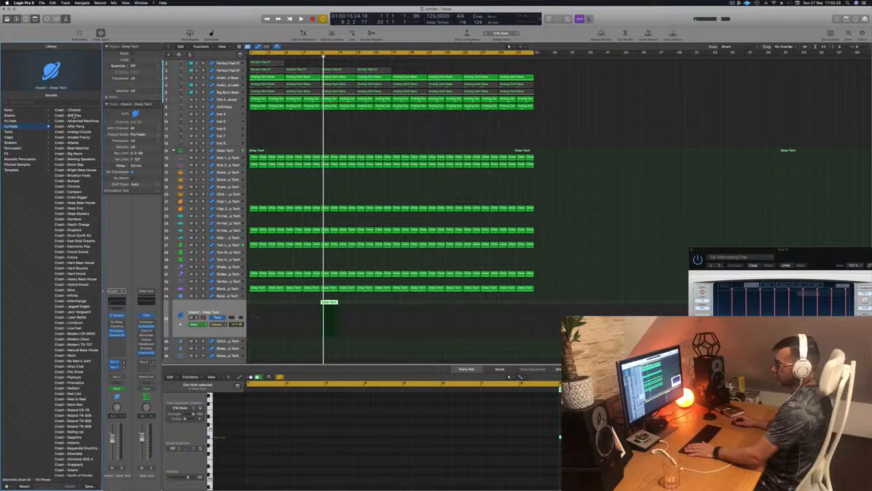
pyautogui.press('space')
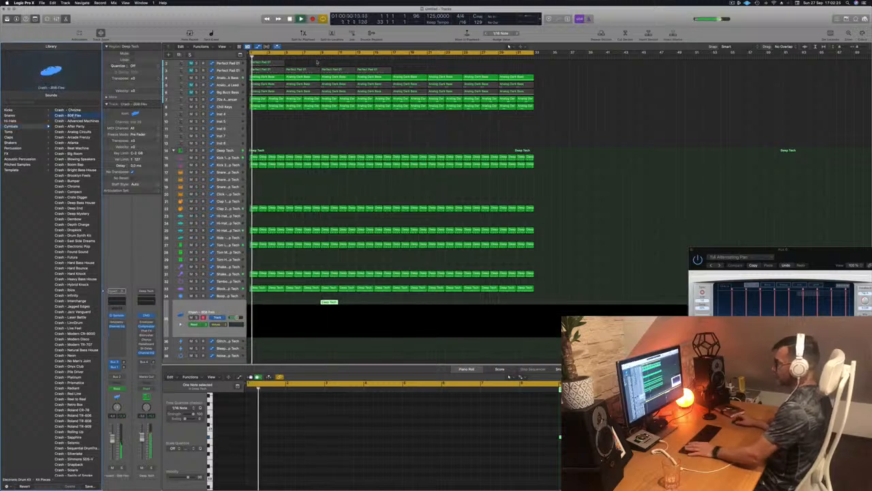
pyautogui.click(320, 57)
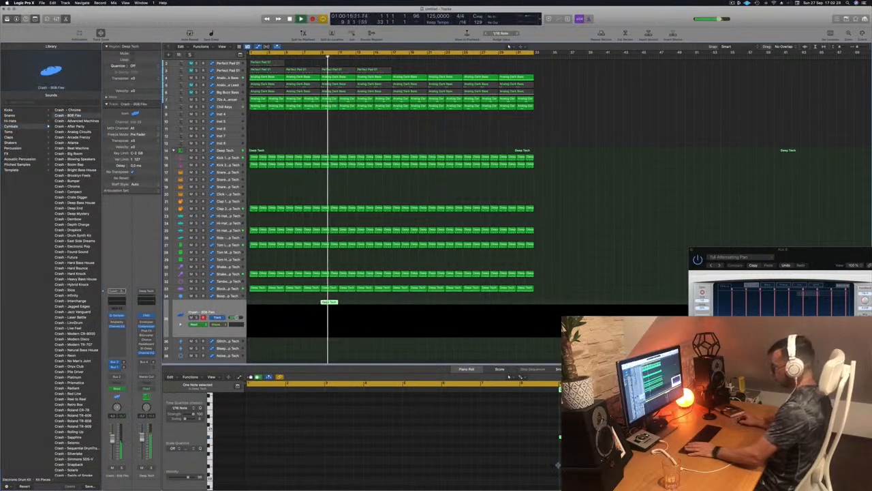
# - Select the single crash note at bar 9 in the Piano Roll and transpose it up one octave
pyautogui.press('super+Left')
pyautogui.press('super+Left')
pyautogui.press('super+Left')
pyautogui.press('super+Left')
pyautogui.press('super+Up')
pyautogui.press('super+Up')
pyautogui.press('super+Up')
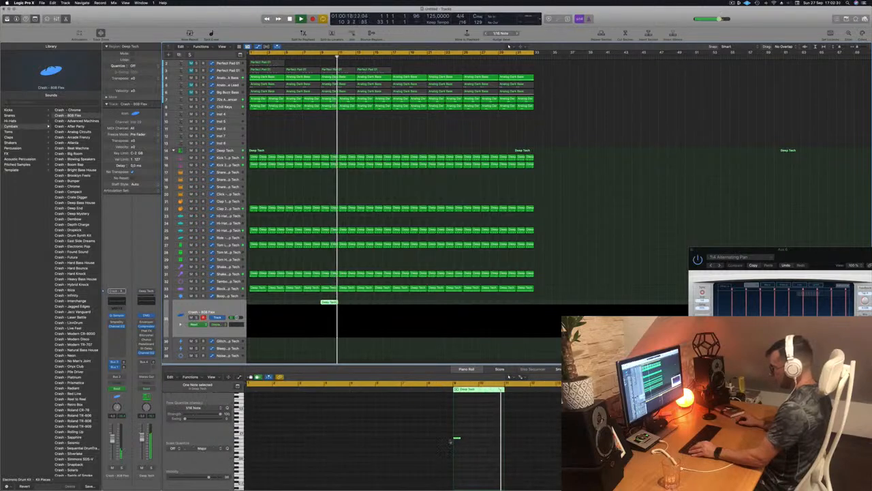
pyautogui.moveTo(447, 432); pyautogui.dragTo(477, 451)
pyautogui.hotkey('alt', 'shift', 'Up')
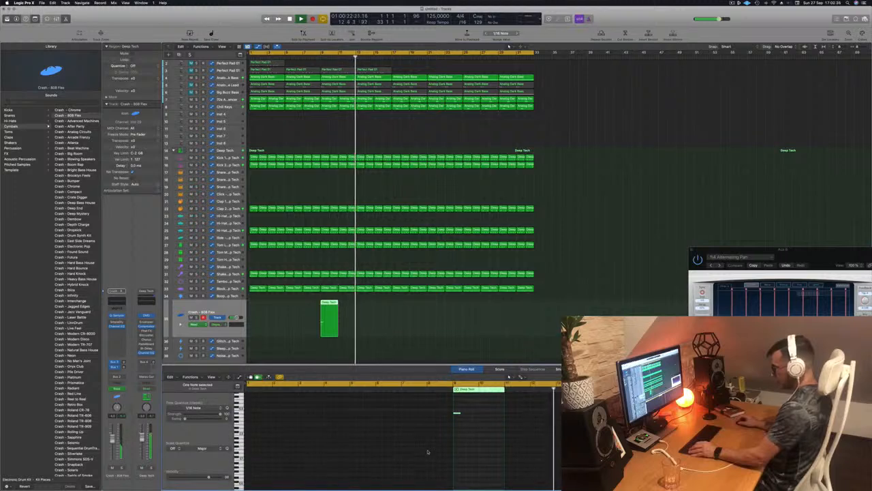
pyautogui.scroll(5, 428, 452)
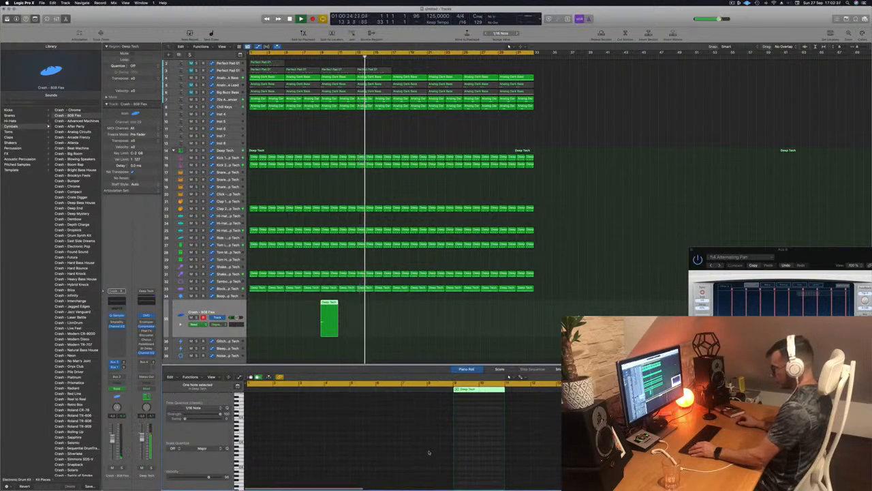
pyautogui.scroll(-5, 430, 453)
pyautogui.scroll(5, 430, 451)
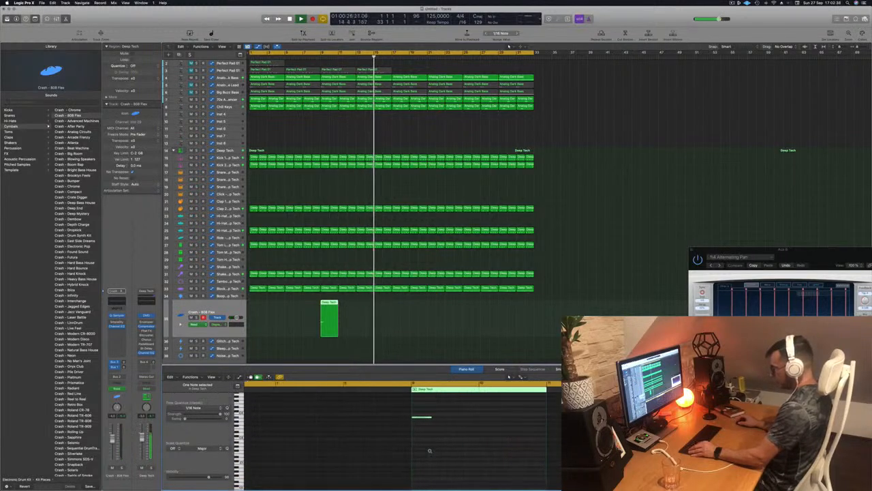
pyautogui.scroll(2, 430, 451)
pyautogui.hscroll(-8, 440, 452)
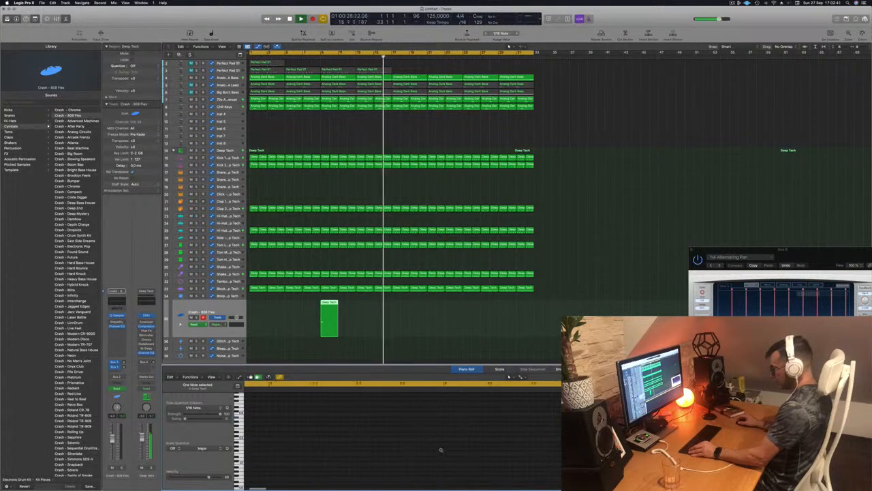
pyautogui.scroll(4, 440, 450)
pyautogui.scroll(-2, 452, 449)
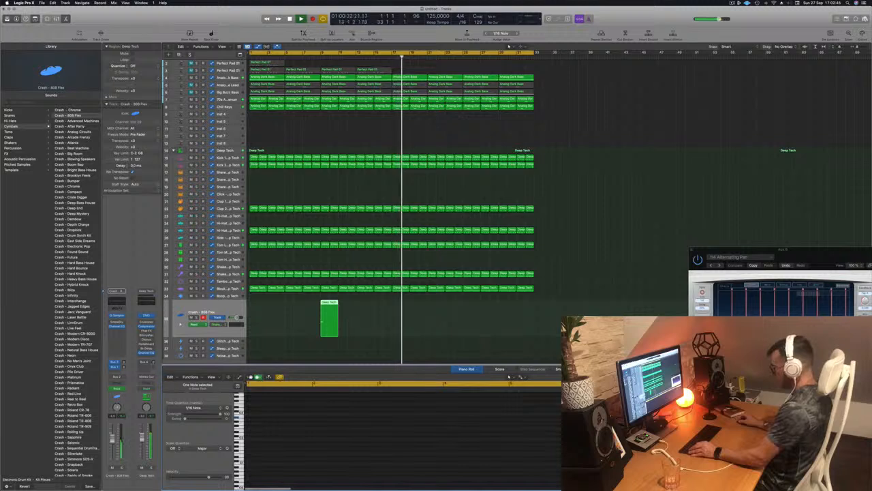
# - Replay from the start, make the Block - Deep Tech track taller with its automation lane shown, and select the crash region at bar 9
pyautogui.press('Return')
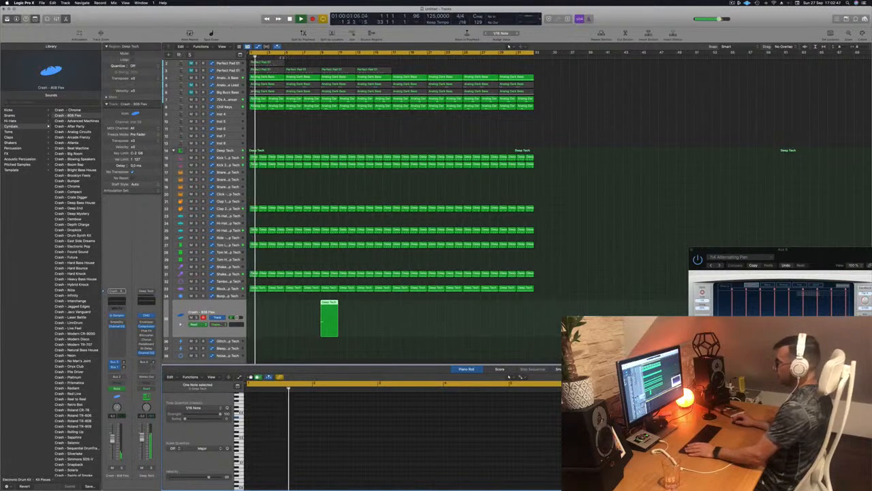
pyautogui.click(216, 290)
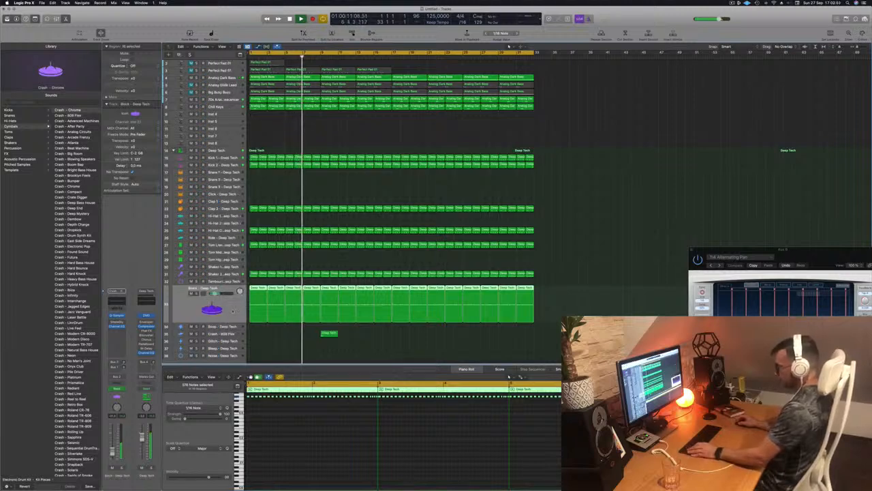
pyautogui.moveTo(233, 321); pyautogui.dragTo(233, 332)
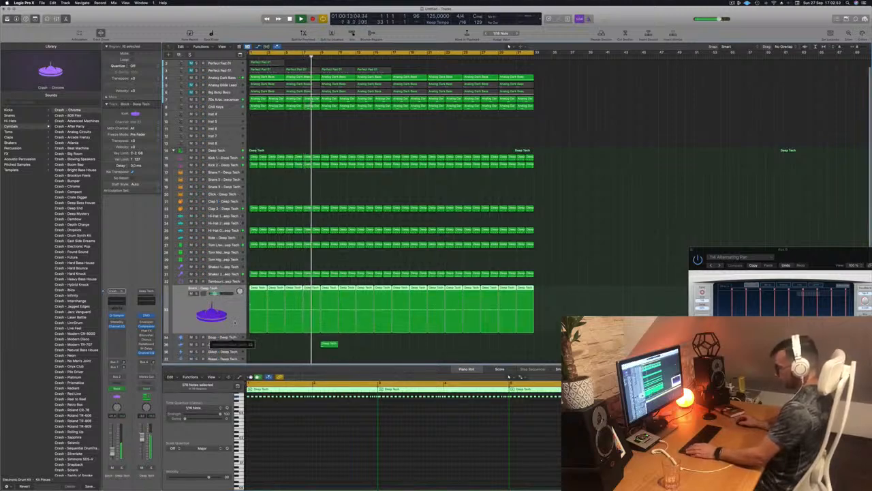
pyautogui.press('a')
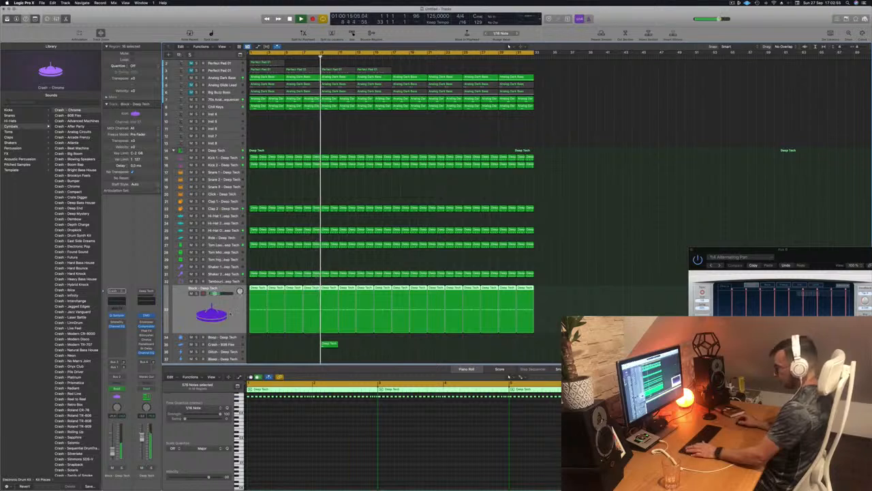
pyautogui.click(328, 344)
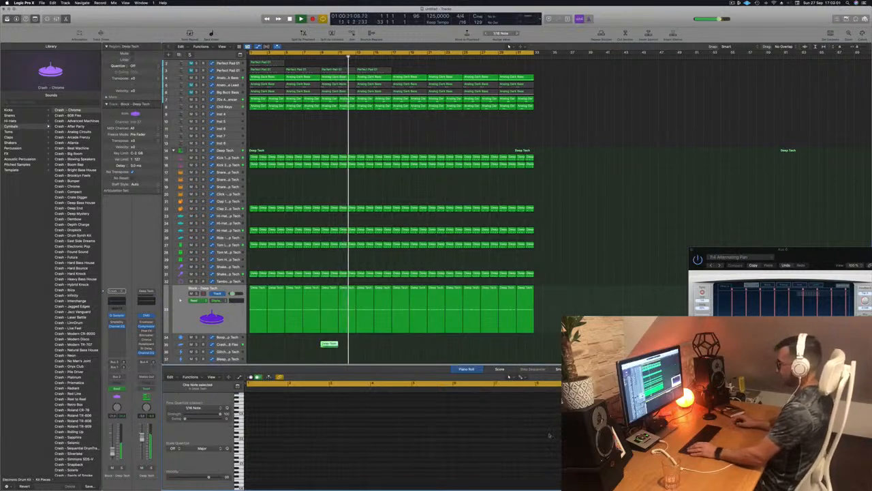
# - Restart playback from the beginning and audition the arrangement from about bar 8 through the crash hit at bar 9
pyautogui.press('space')
pyautogui.press('space')
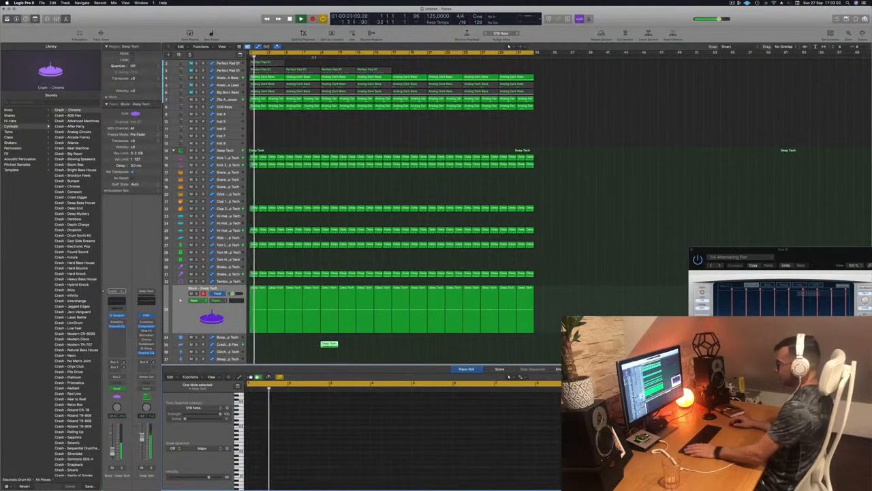
pyautogui.click(312, 56)
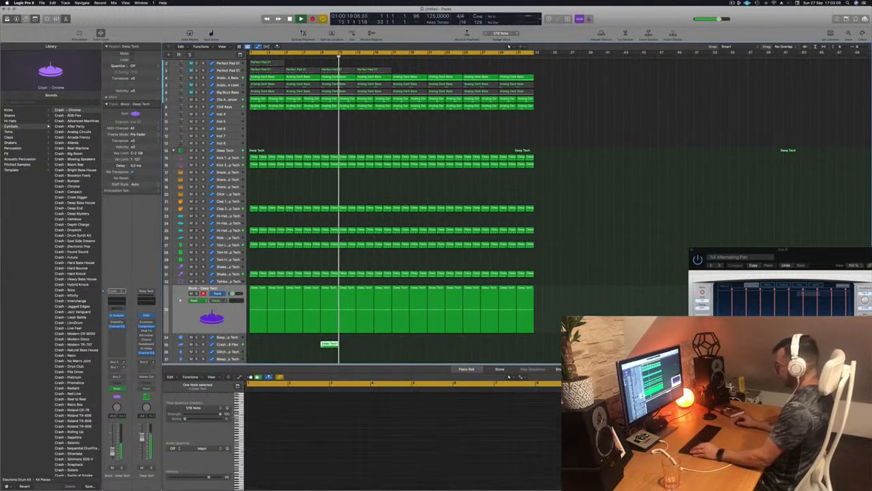
# - Show the event details of the crash region at bar 9 and replay the transition into bar 9
pyautogui.scroll(-3, 469, 433)
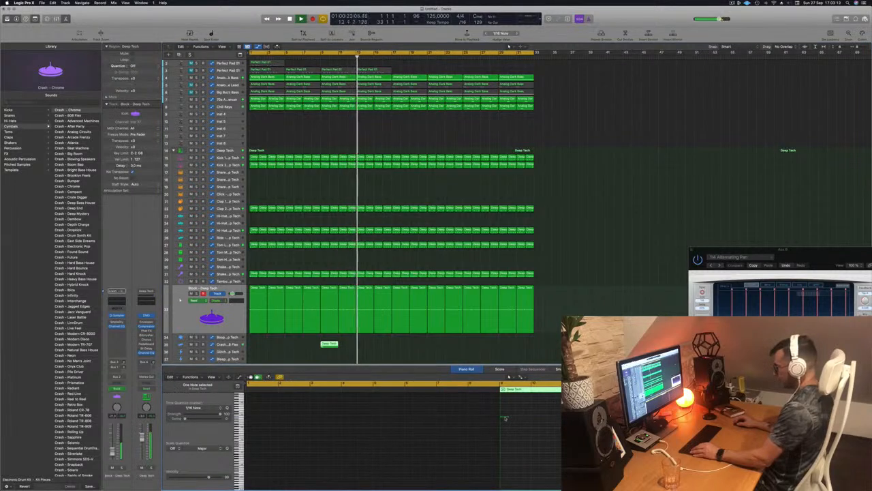
pyautogui.doubleClick(505, 417)
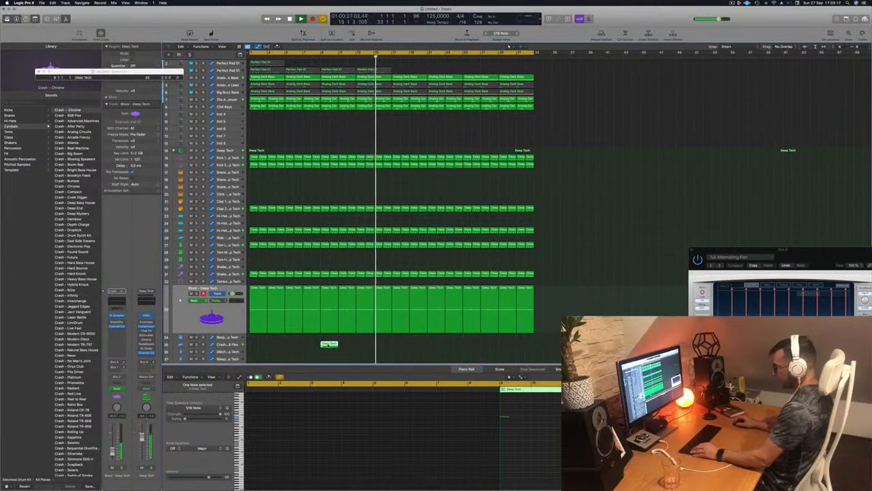
pyautogui.click(317, 60)
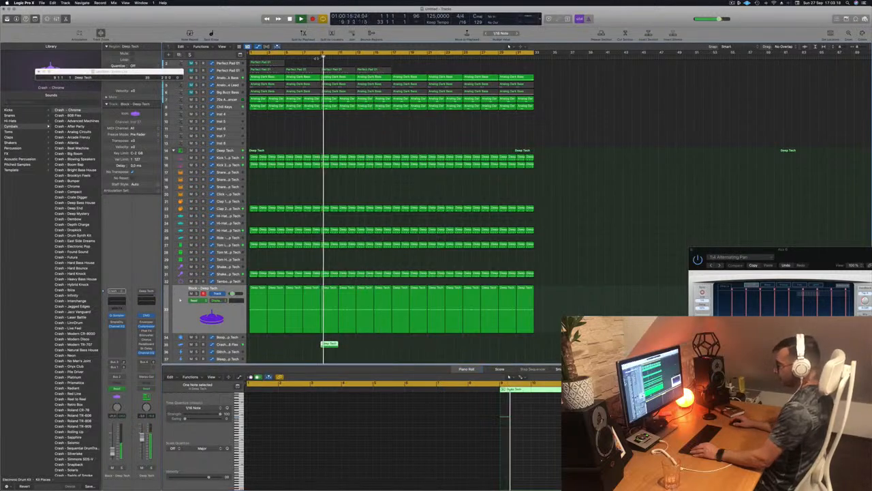
pyautogui.press('Return')
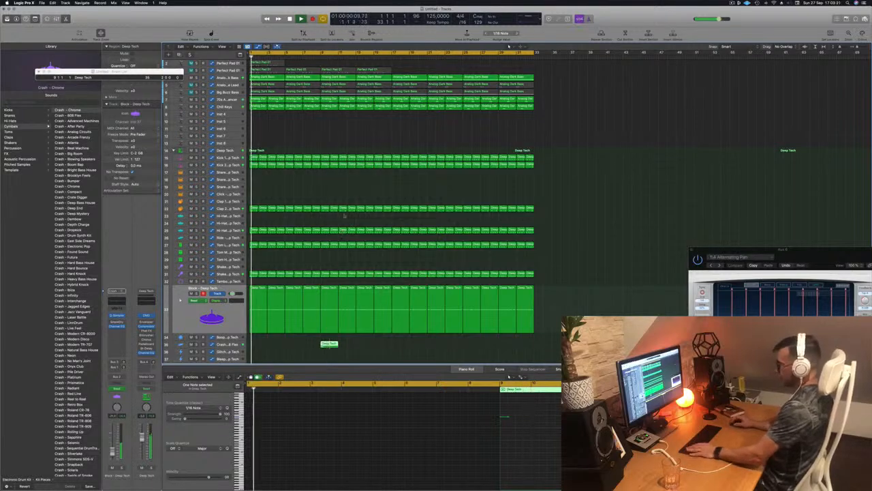
pyautogui.click(311, 56)
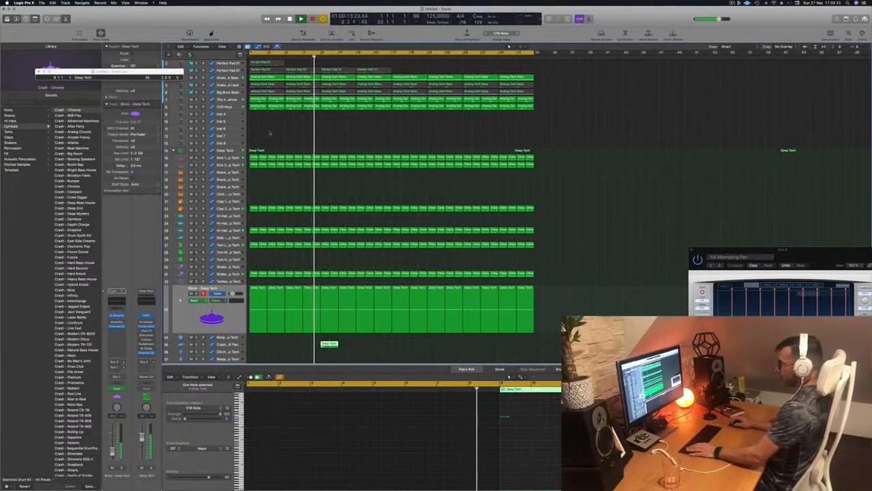
# - Show the Block - Deep Tech track's automation lane, move the ramp's peak slightly ahead of bar 9, and replay from about bar 8
pyautogui.click(239, 329)
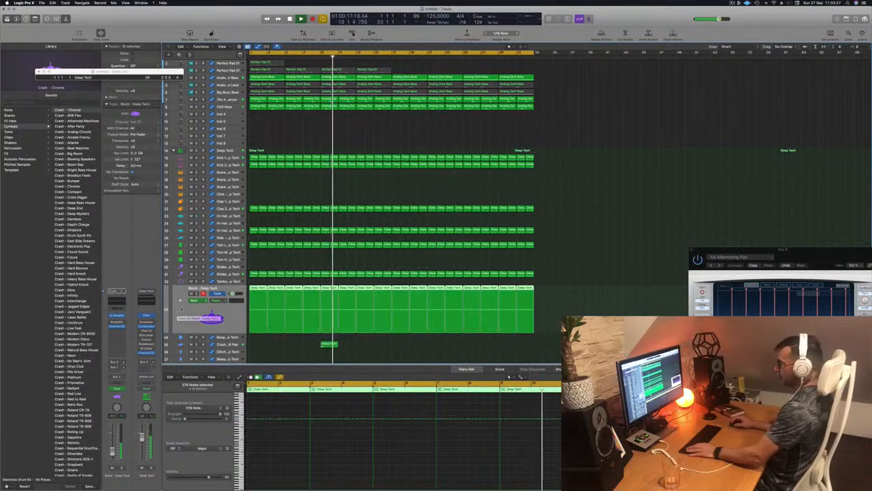
pyautogui.click(180, 300)
pyautogui.scroll(-3, 335, 340)
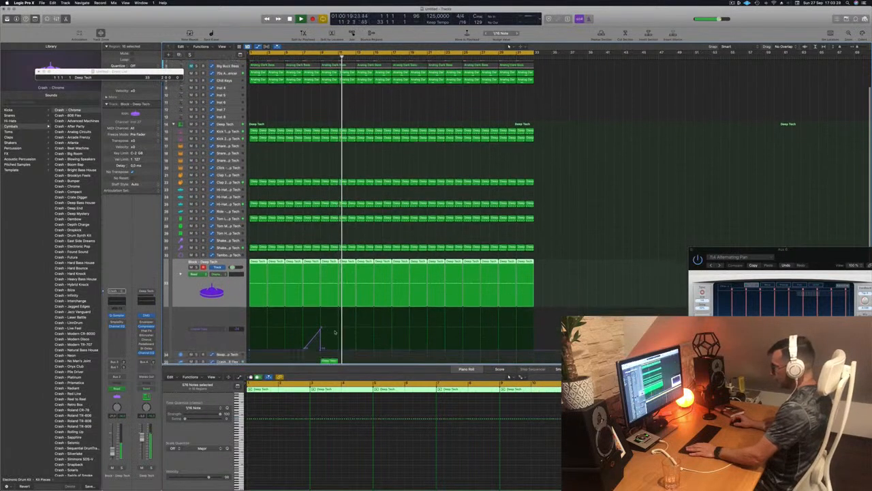
pyautogui.click(320, 330)
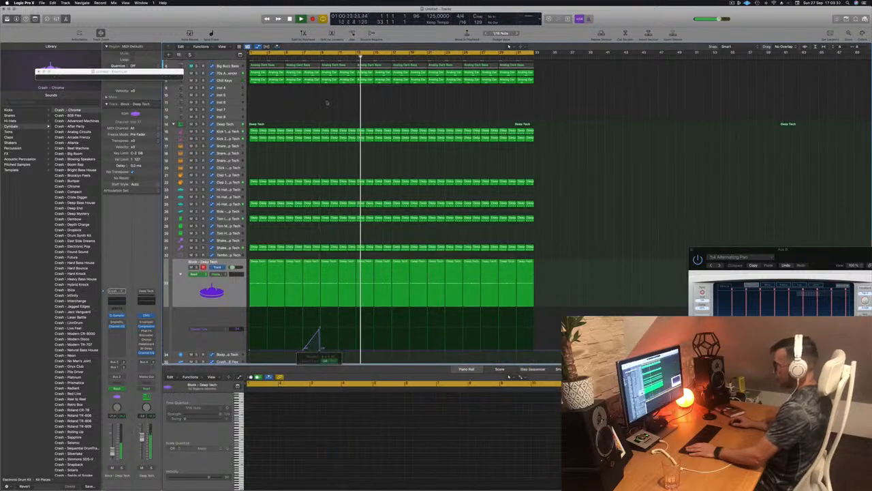
pyautogui.click(315, 57)
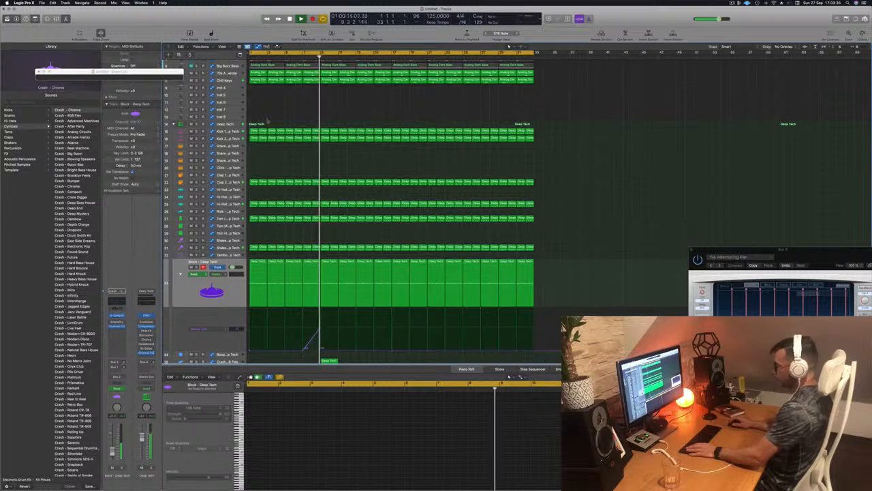
# - Show the automation lane of the Crash - 808 Flex track and add an automation point just before bar 9
pyautogui.scroll(-3, 392, 205)
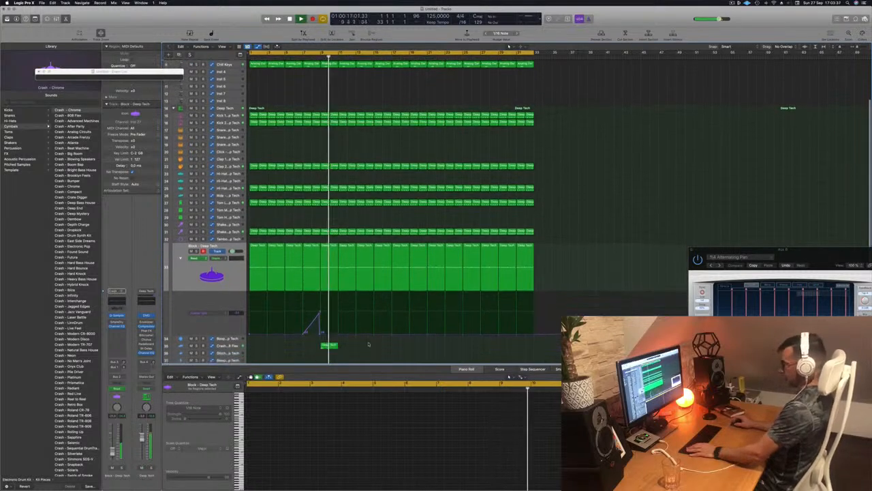
pyautogui.click(230, 342)
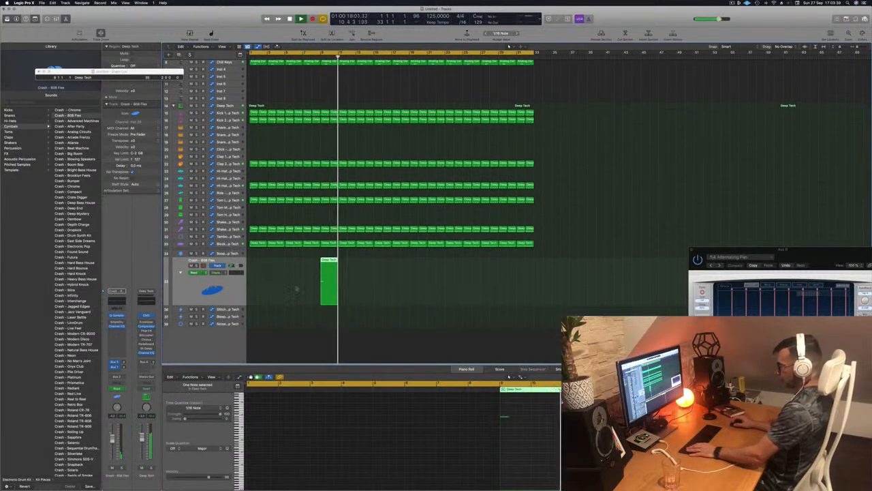
pyautogui.click(196, 272)
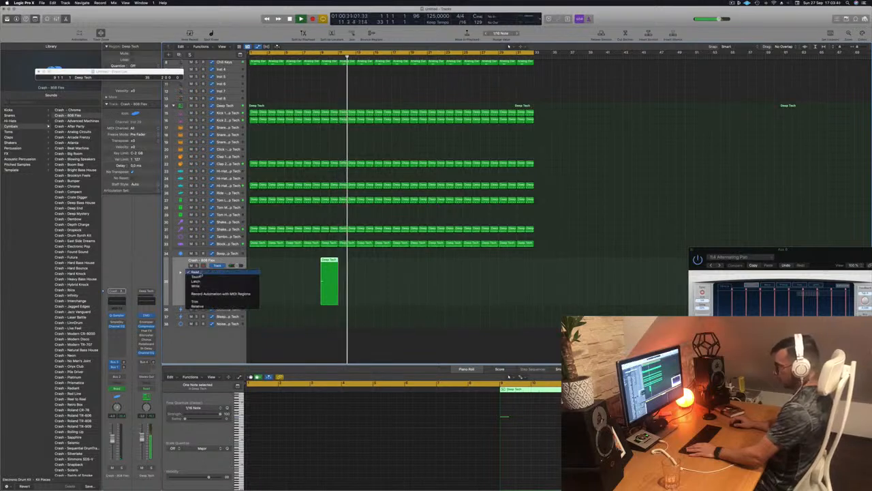
pyautogui.click(182, 289)
pyautogui.scroll(1, 181, 289)
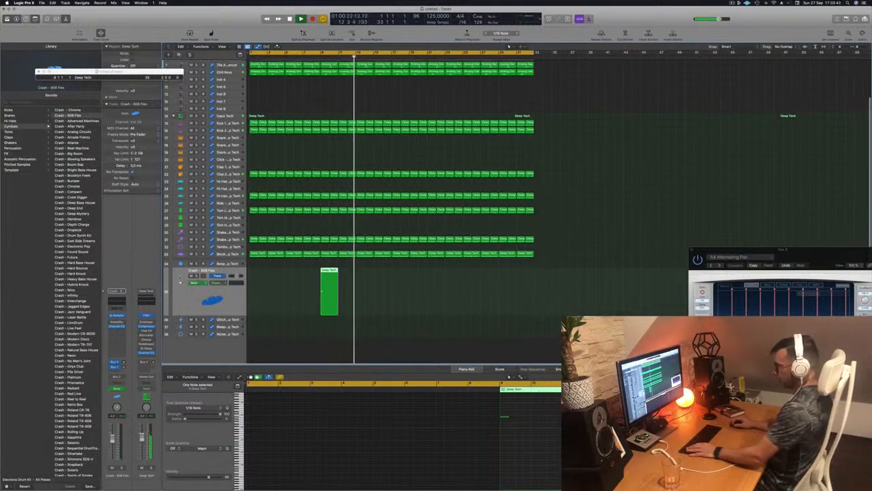
pyautogui.click(180, 283)
pyautogui.moveTo(341, 338); pyautogui.dragTo(317, 338)
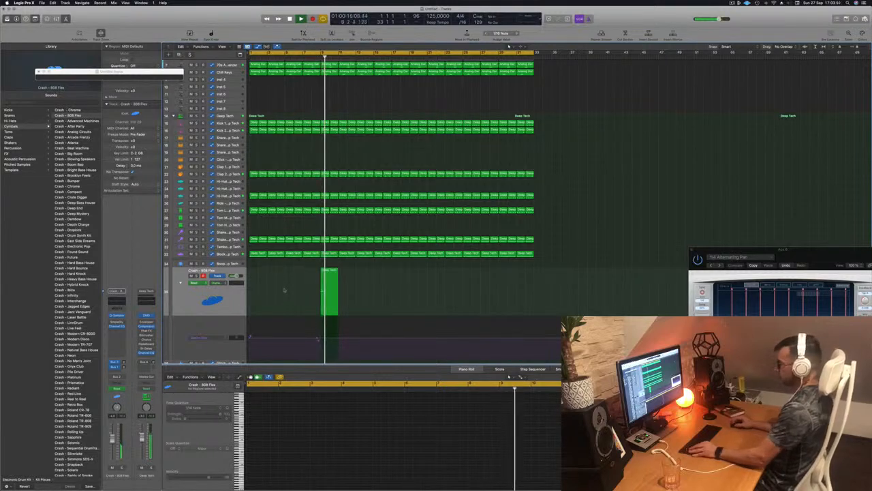
# - Fit all the tracks in view and replay the arrangement from the start
pyautogui.press('super+Up')
pyautogui.press('super+Up')
pyautogui.press('super+Up')
pyautogui.press('Return')
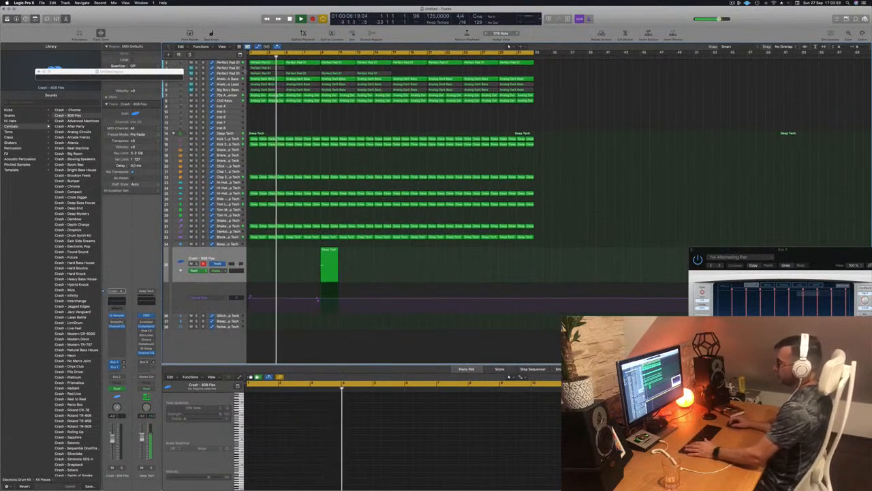
# - Delete the Perfect Pad 01 regions before bar 9 on the third track, unmute that track, and select its remaining regions
pyautogui.click(311, 73)
pyautogui.click(311, 69)
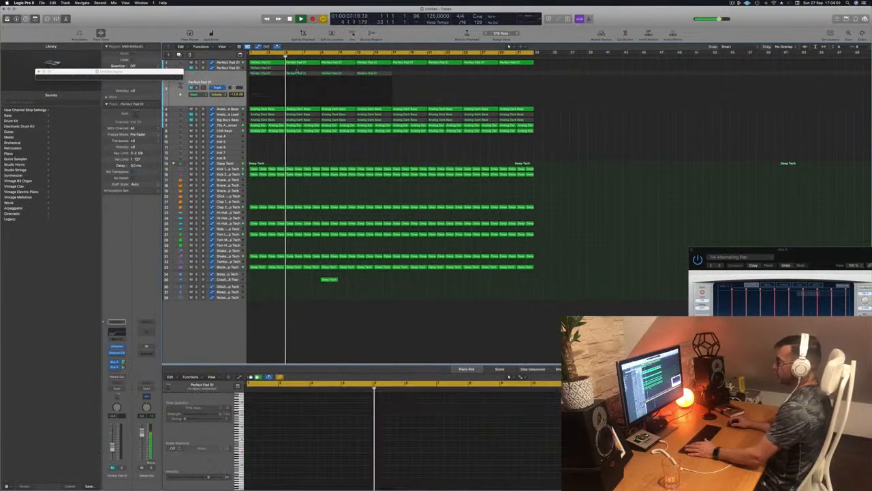
pyautogui.click(280, 73)
pyautogui.press('BackSpace')
pyautogui.click(288, 74)
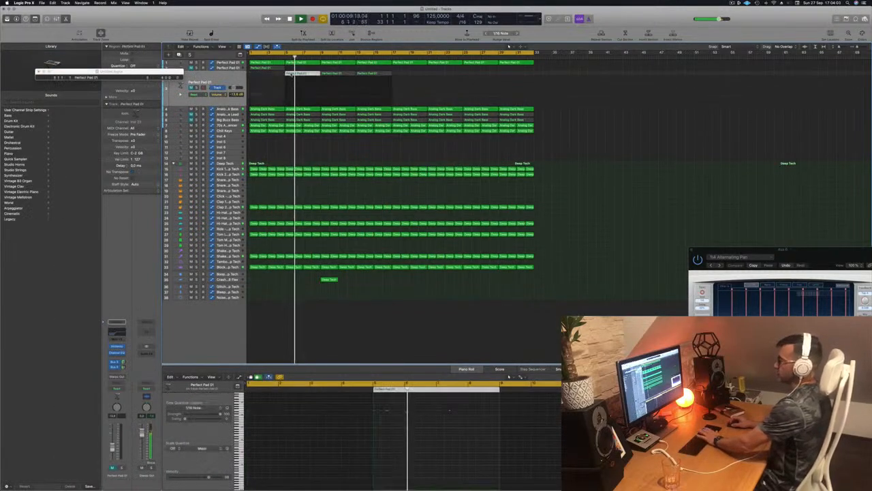
pyautogui.press('BackSpace')
pyautogui.click(191, 87)
pyautogui.click(206, 81)
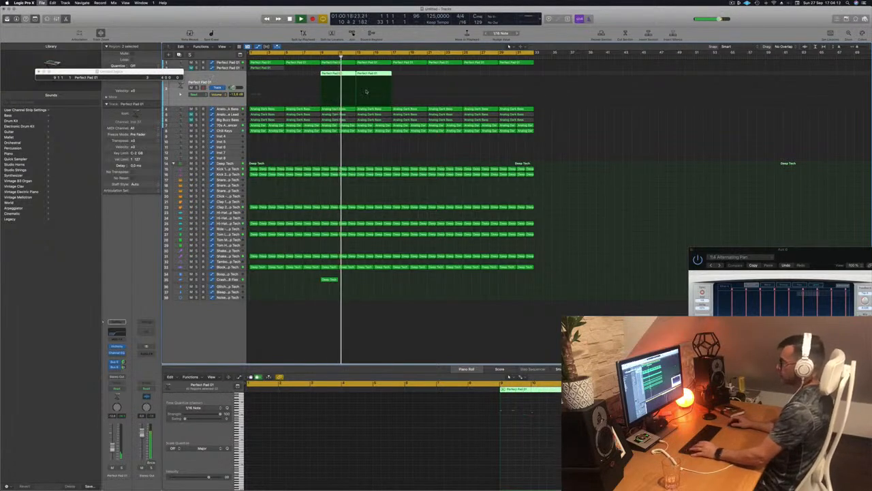
# - Save the project as a package in the Logic folder and play the arrangement from the start
pyautogui.press('super+s')
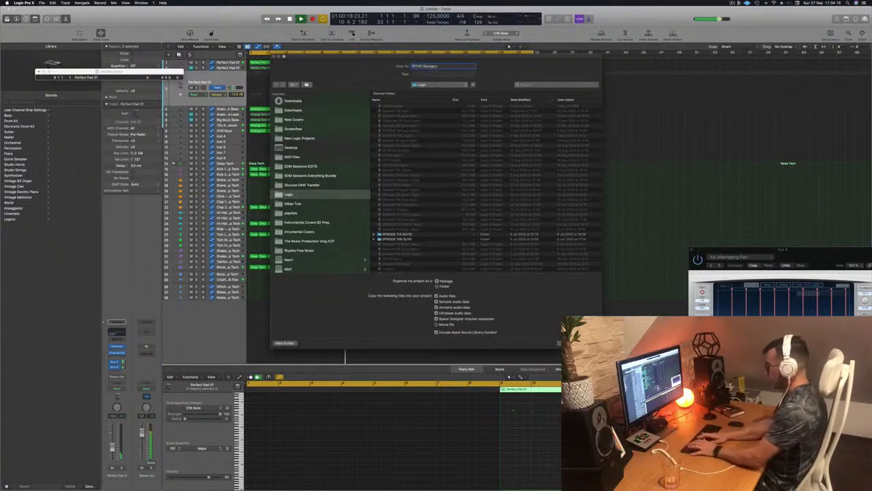
pyautogui.press('Return')
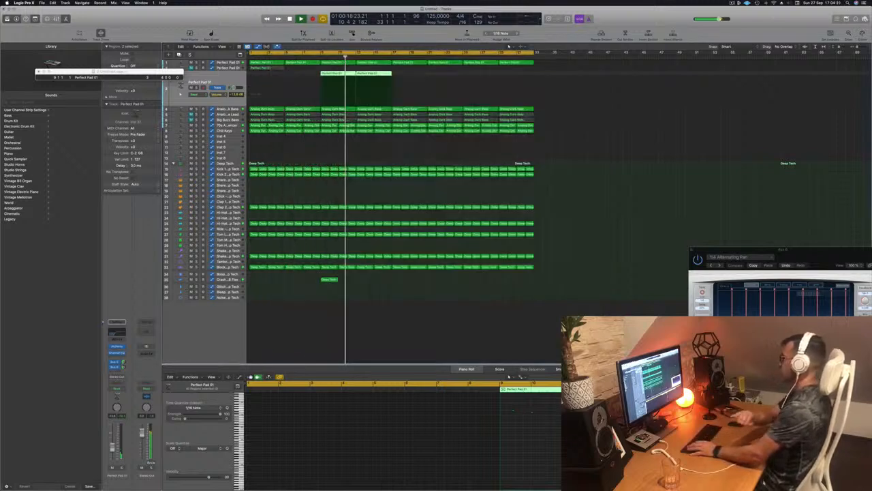
pyautogui.press(',')
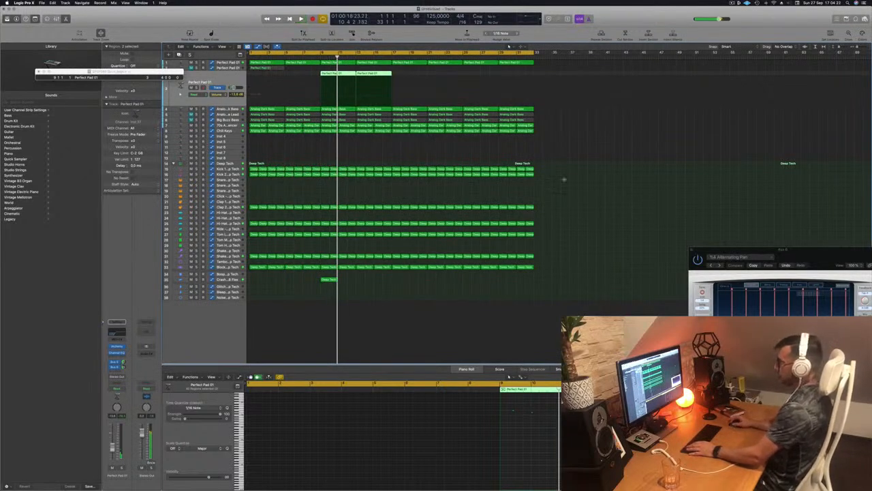
pyautogui.click(439, 149)
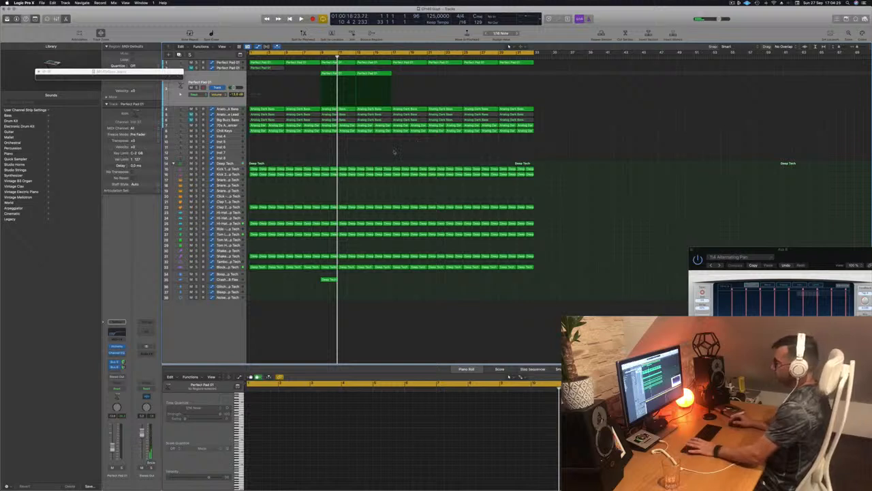
pyautogui.press('Return')
pyautogui.press('space')
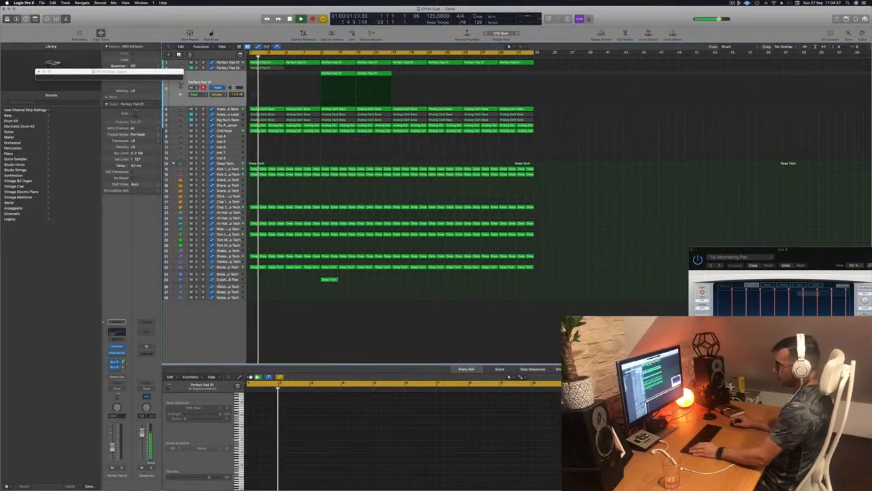
# - Select the Crash - 808 Flex track with its automation lane hidden, and audition the build-up into bar 9
pyautogui.click(220, 281)
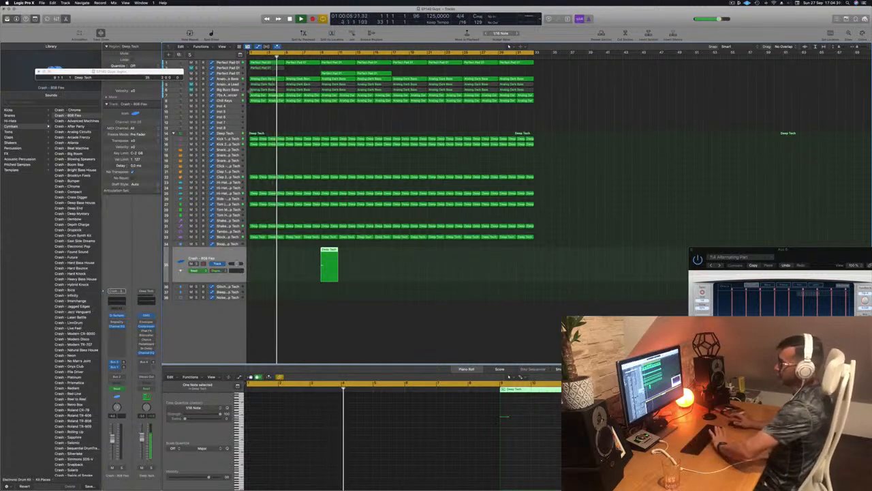
pyautogui.click(275, 155)
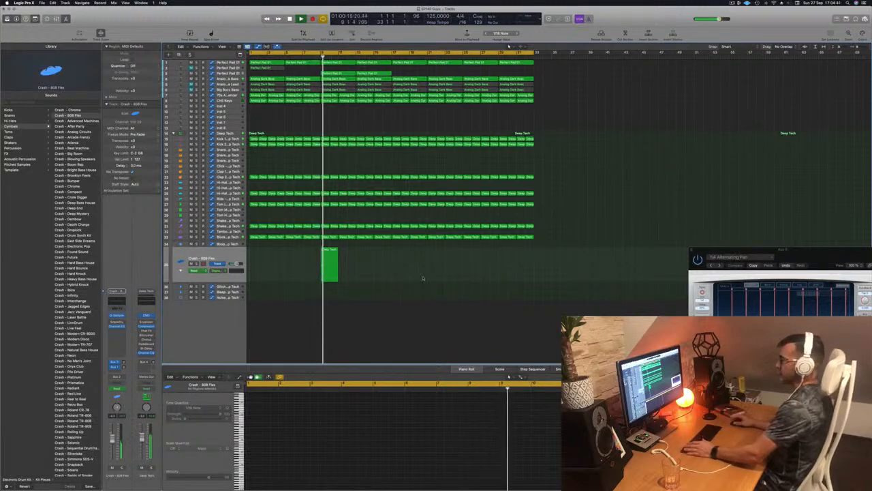
pyautogui.press('super+Right')
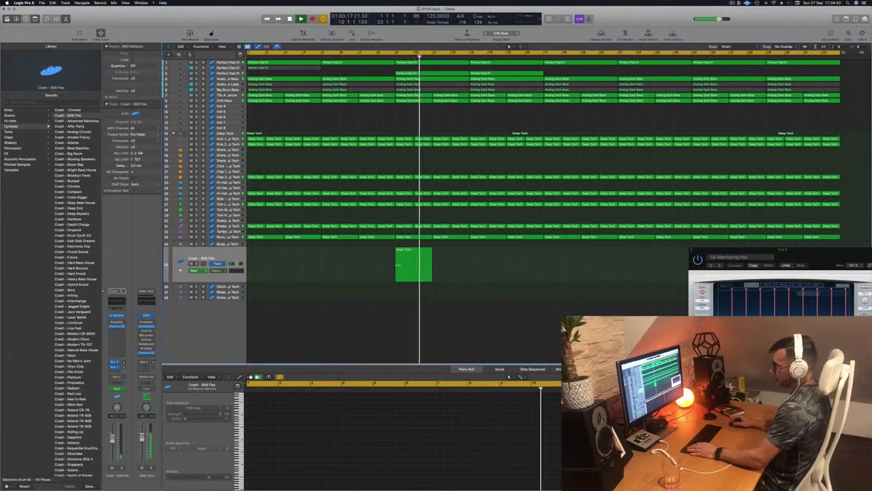
# - Show the Block - Deep Tech automation lane, move the ramp's peak onto bar 9, and replay from about bar 7
pyautogui.click(224, 236)
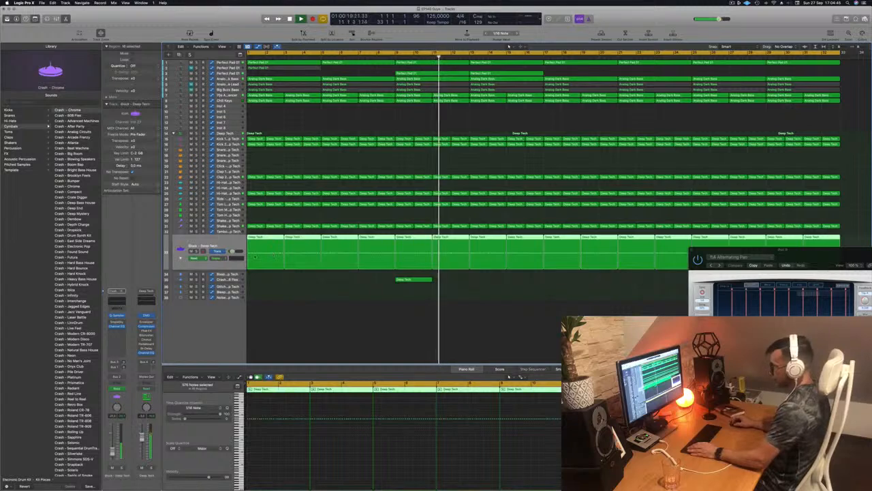
pyautogui.click(181, 258)
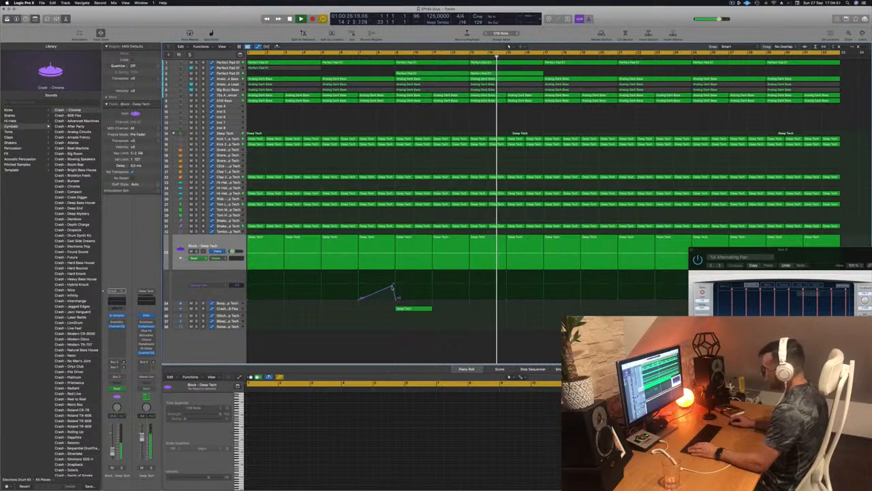
pyautogui.click(353, 56)
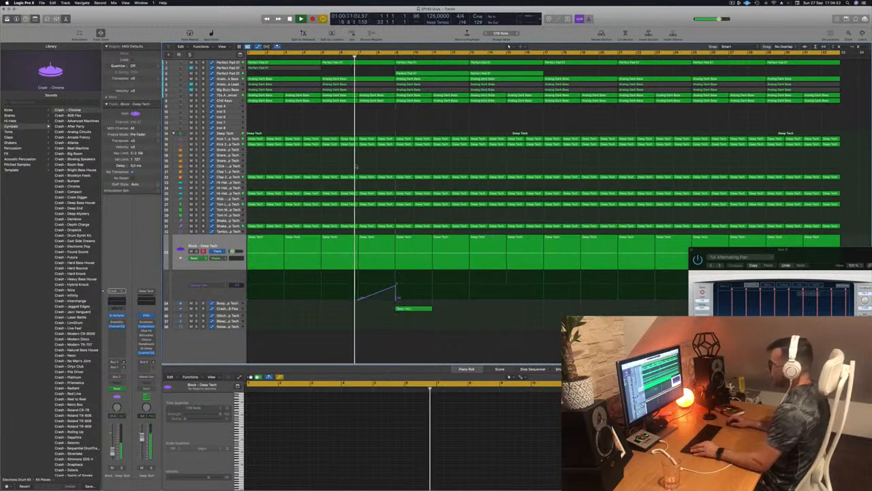
pyautogui.press('super+Left')
pyautogui.press('super+Left')
pyautogui.press('super+Left')
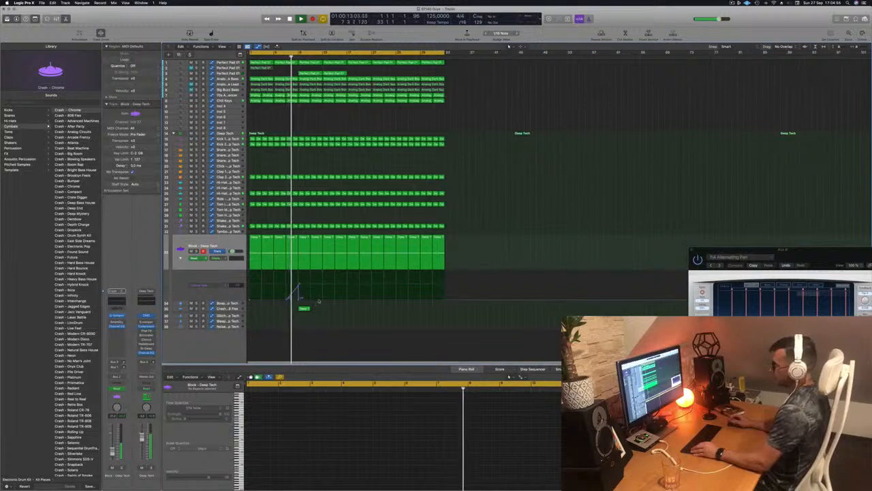
pyautogui.press('super+Right')
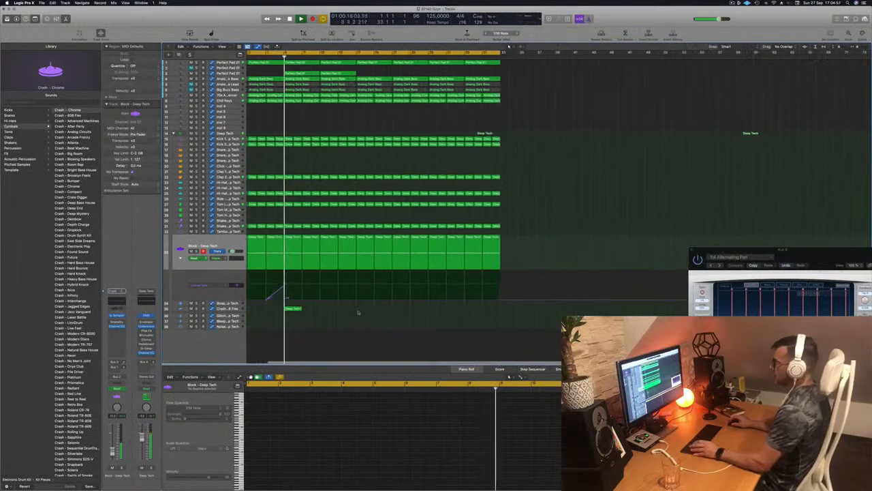
pyautogui.press('super+Right')
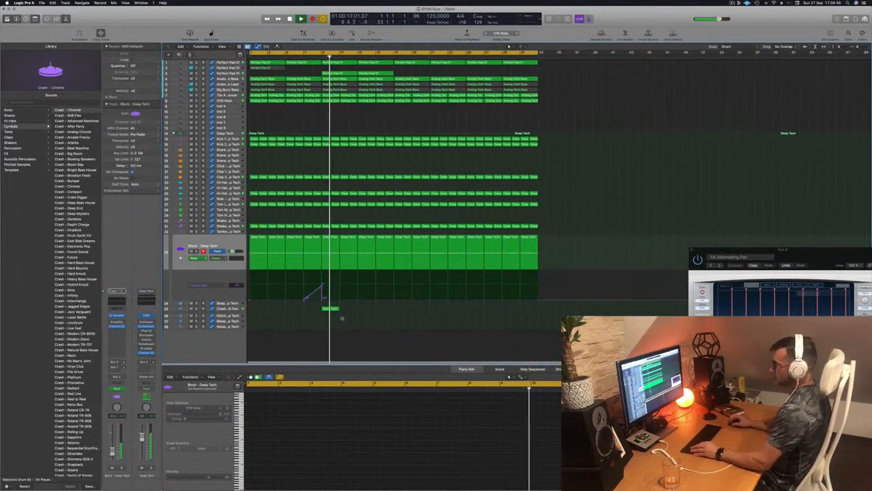
pyautogui.press('super+Left')
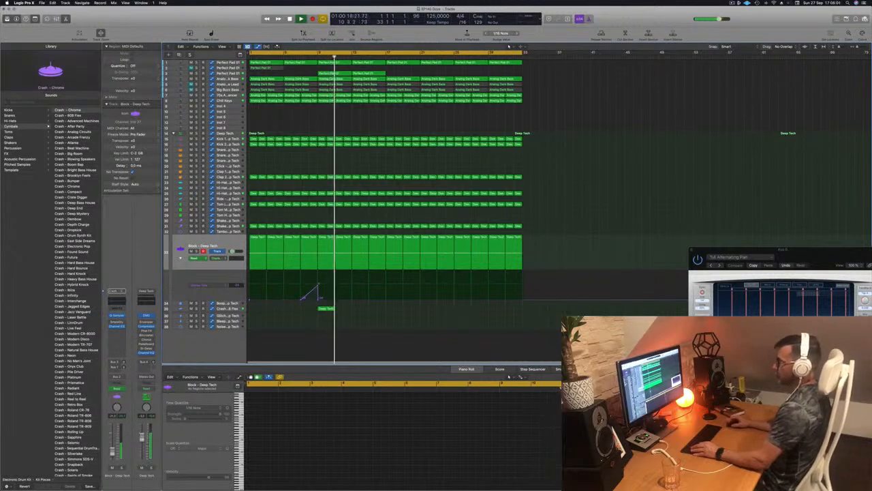
# - Audition the third Perfect Pad 01 track, followed by the Chill Keys track soloed from the start of the arrangement
pyautogui.click(227, 73)
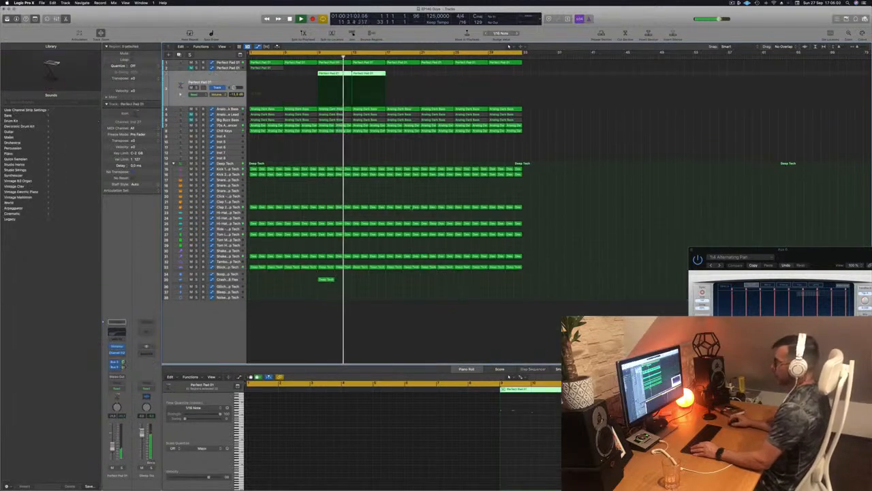
pyautogui.click(418, 151)
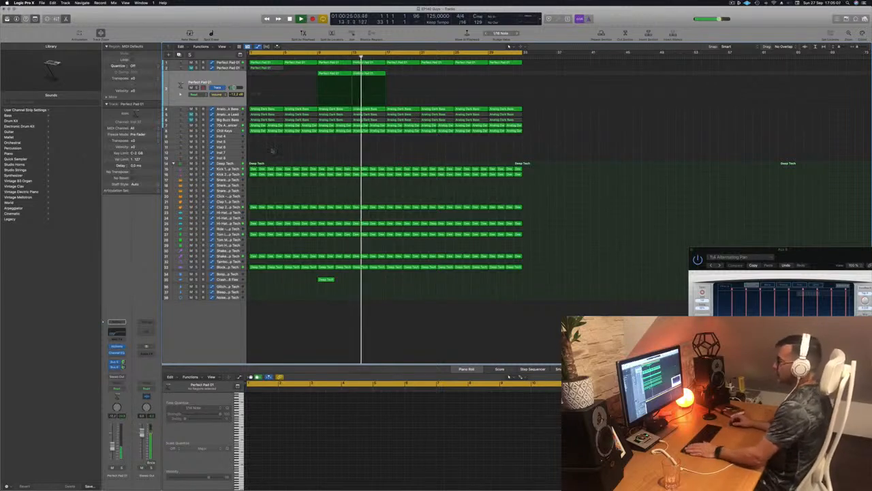
pyautogui.click(225, 131)
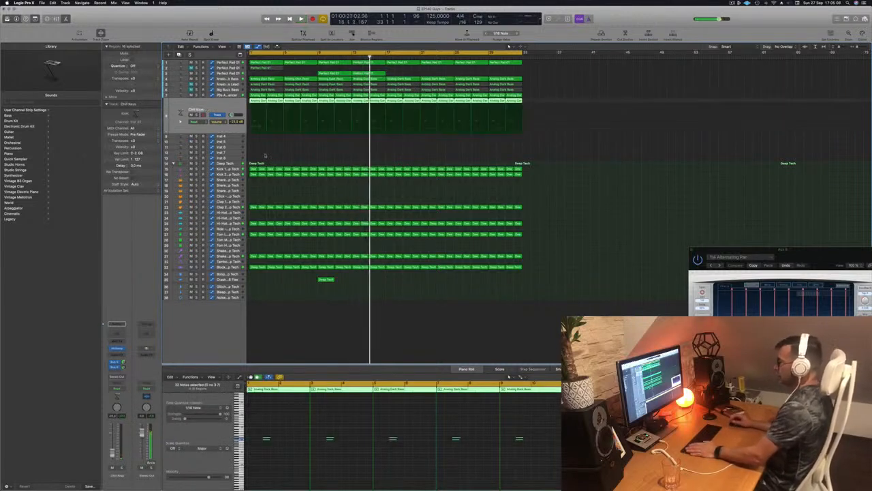
pyautogui.press('Return')
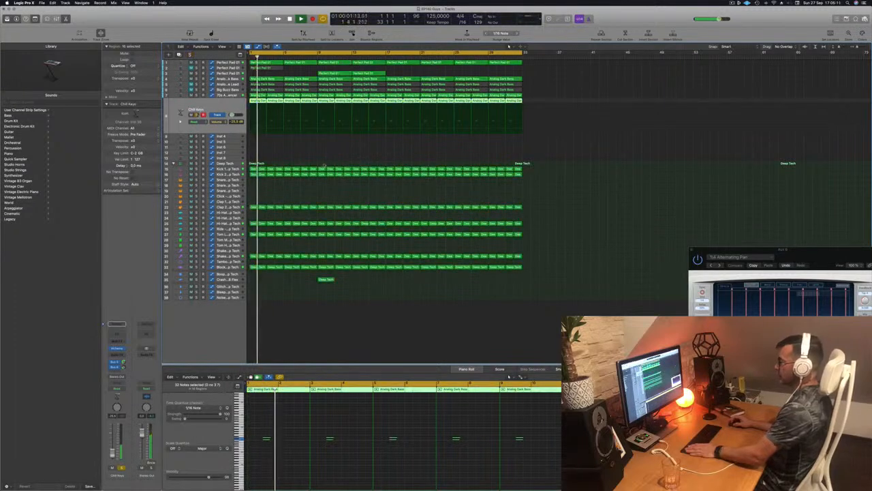
pyautogui.click(278, 147)
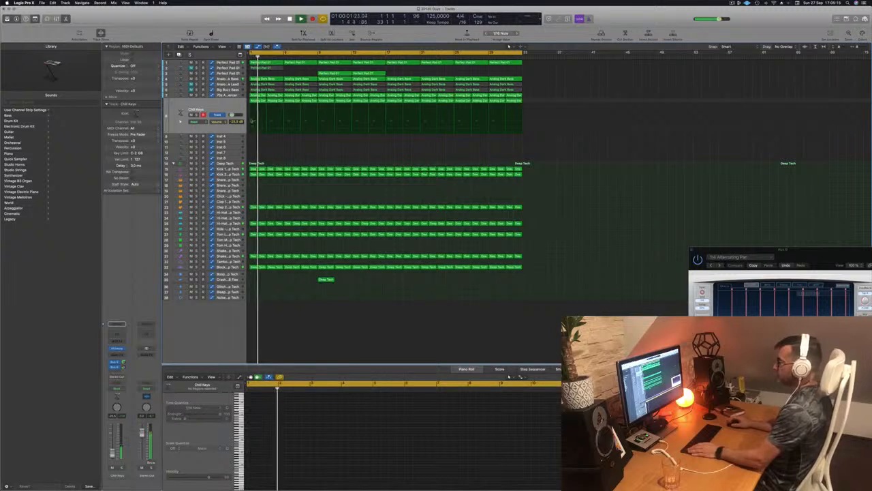
# - Unmute the Analog Glide Lead track and play the arrangement from the start
pyautogui.click(223, 89)
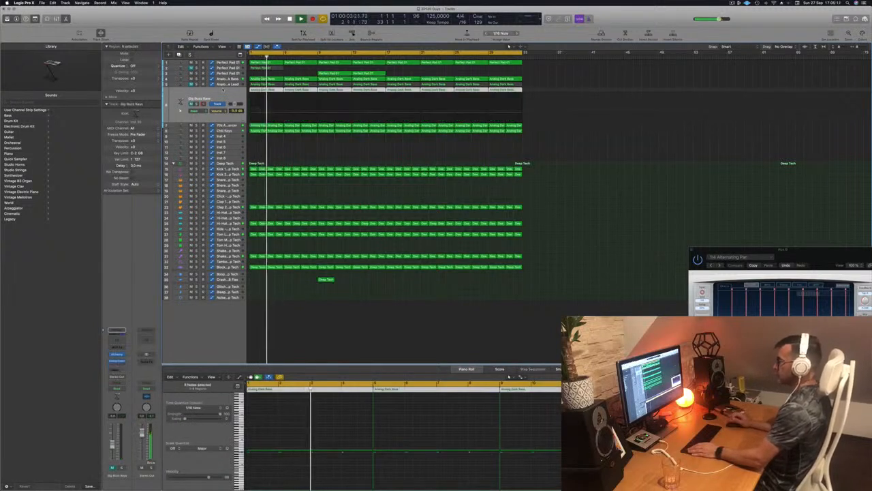
pyautogui.click(227, 84)
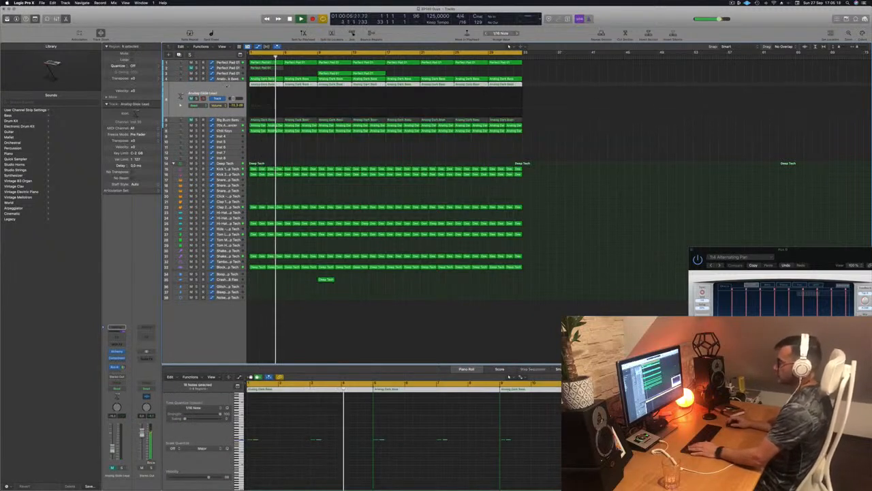
pyautogui.press('space')
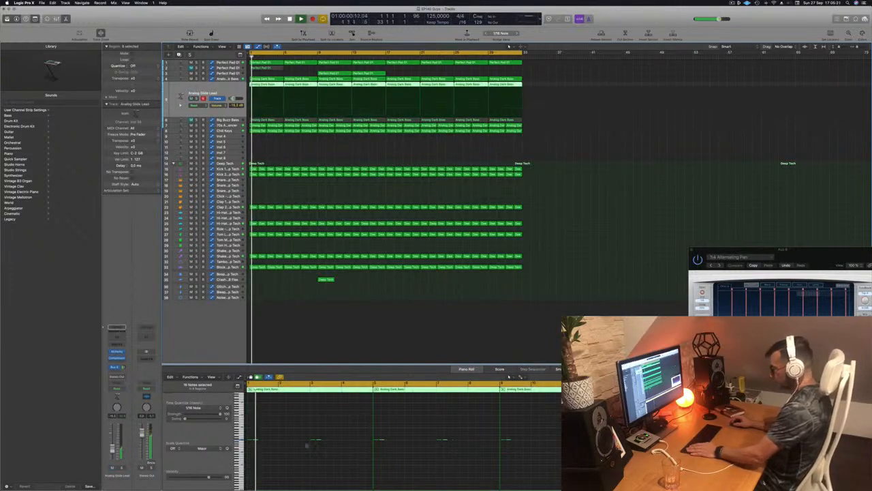
# - Delete the opening note in the first Analog Glide Lead region, keeping the note that follows it
pyautogui.click(286, 459)
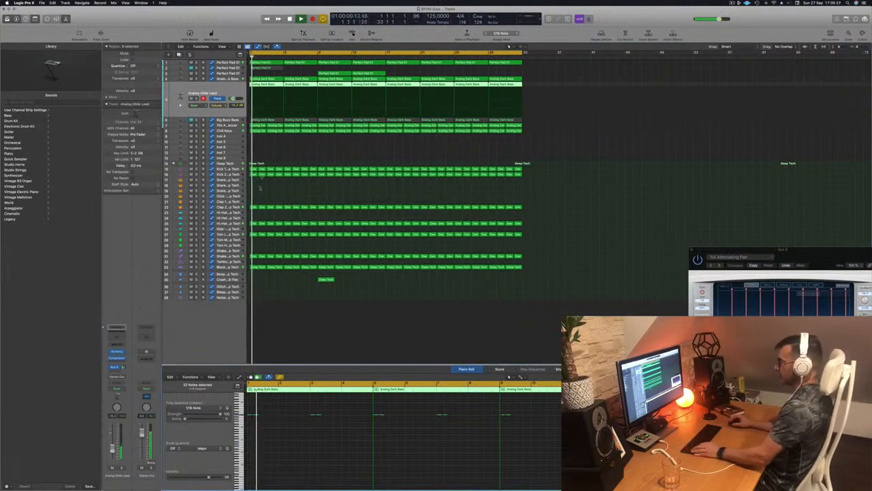
pyautogui.moveTo(280, 451); pyautogui.dragTo(299, 453)
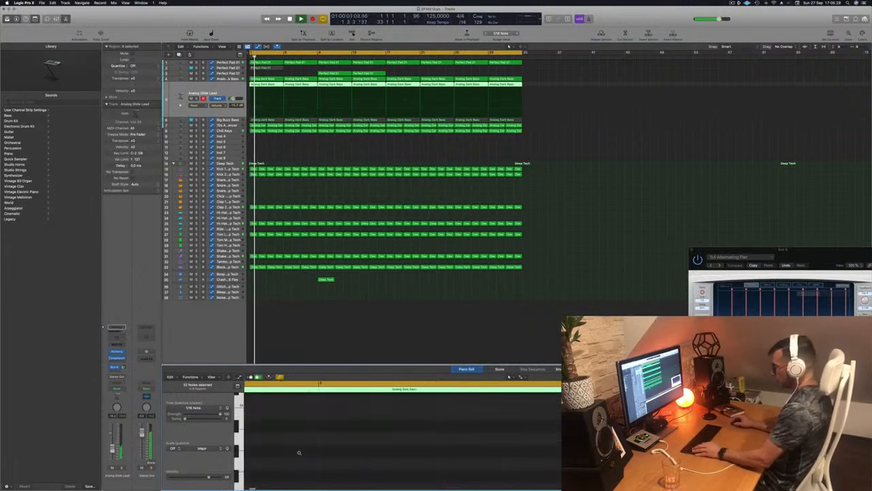
pyautogui.click(275, 130)
pyautogui.click(271, 85)
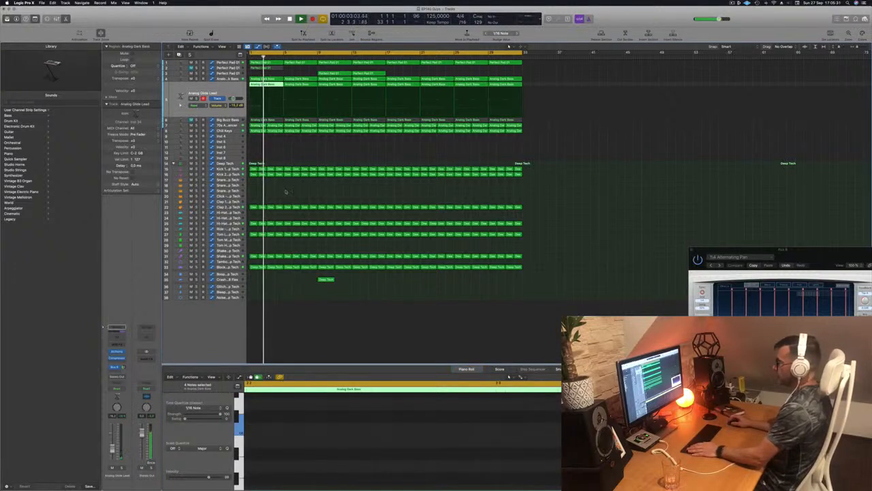
pyautogui.scroll(-2, 301, 443)
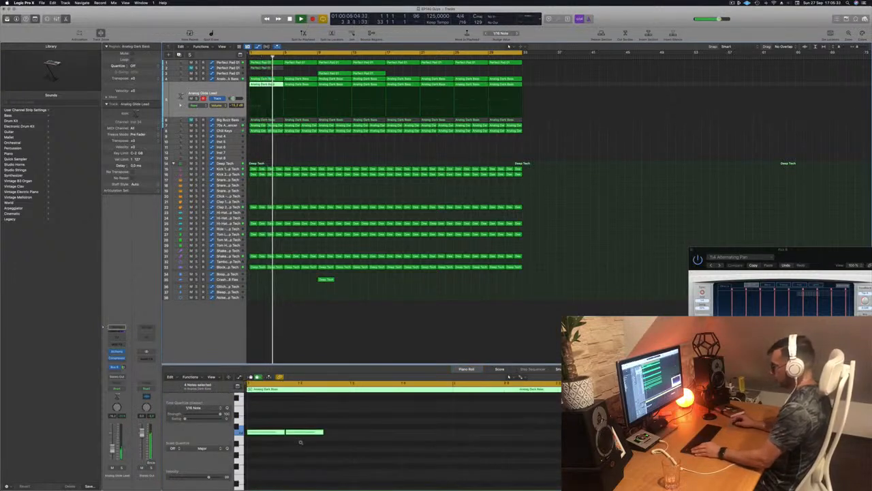
pyautogui.moveTo(266, 410); pyautogui.dragTo(271, 460)
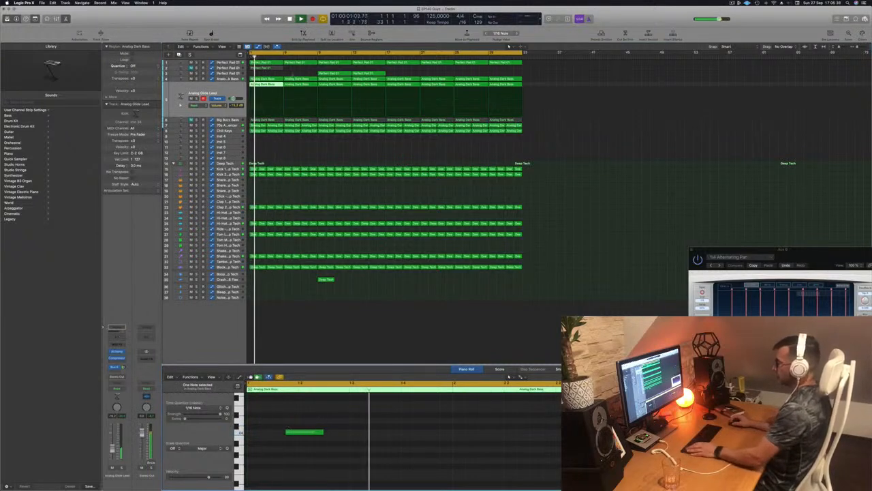
# - Delete the remaining Analog Glide Lead regions and replace them with copies of the edited first region up to bar 33
pyautogui.moveTo(540, 84); pyautogui.dragTo(337, 90)
pyautogui.press('Delete')
pyautogui.click(402, 85)
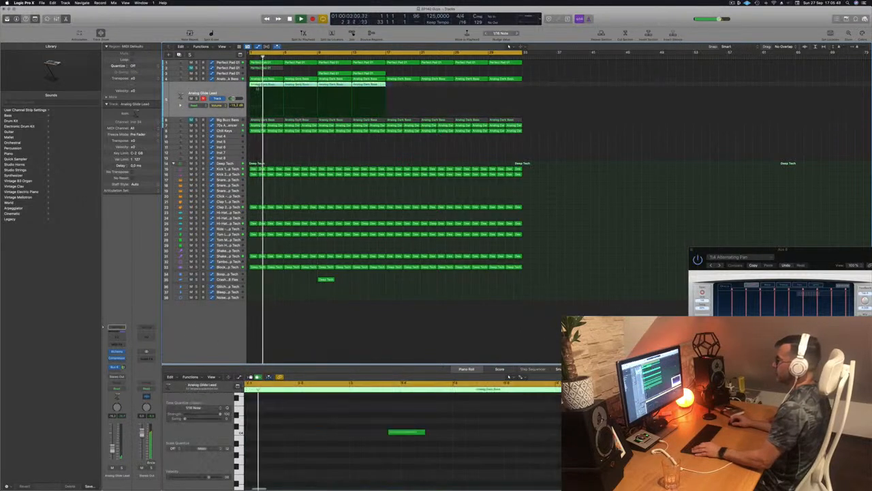
pyautogui.moveTo(265, 83); pyautogui.dragTo(398, 89)
pyautogui.press('space')
pyautogui.click(222, 90)
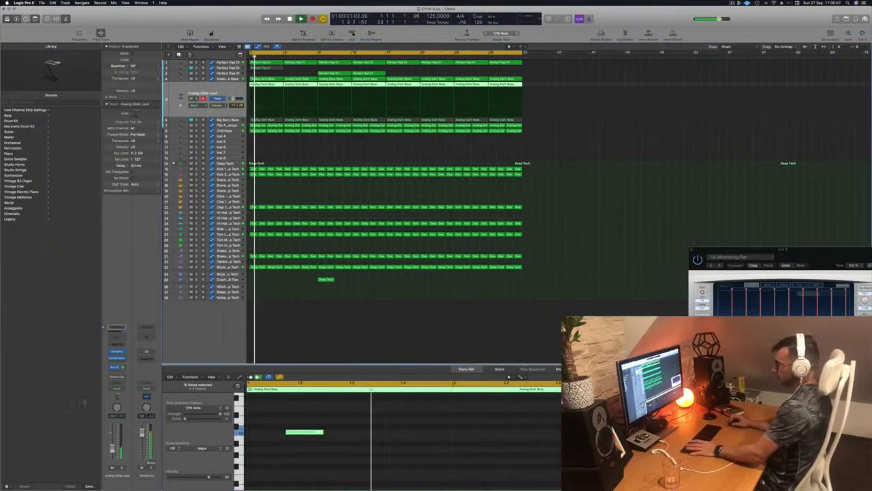
# - Open the Analog Glide Lead track's Alchemy instrument, filter its presets to the Rhythmic category and load Chaotic Pattern Echoes
pyautogui.click(118, 352)
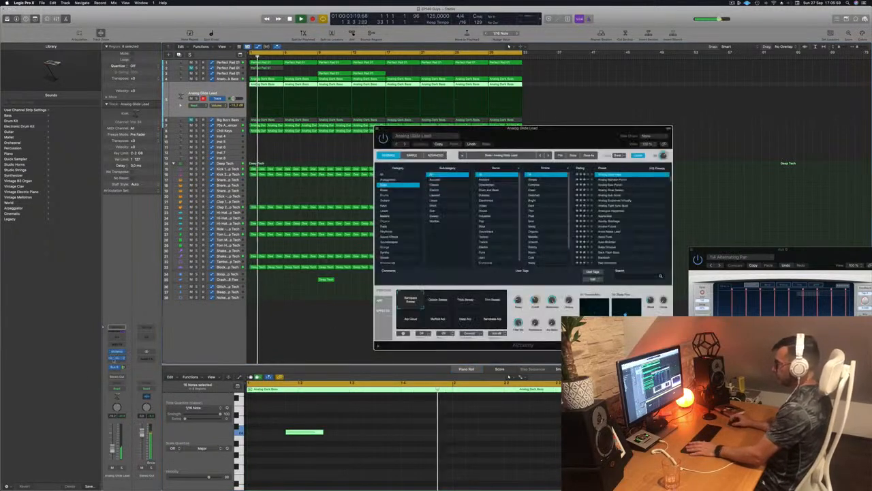
pyautogui.click(392, 231)
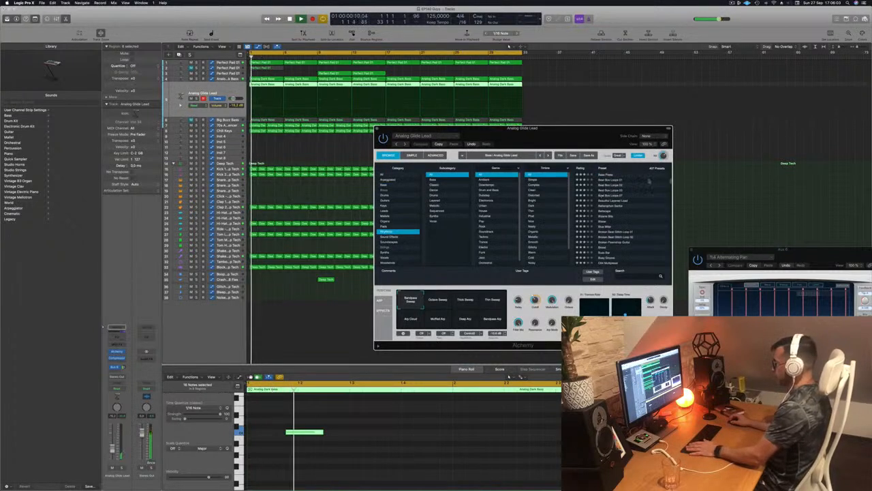
pyautogui.scroll(-5, 604, 212)
pyautogui.click(606, 212)
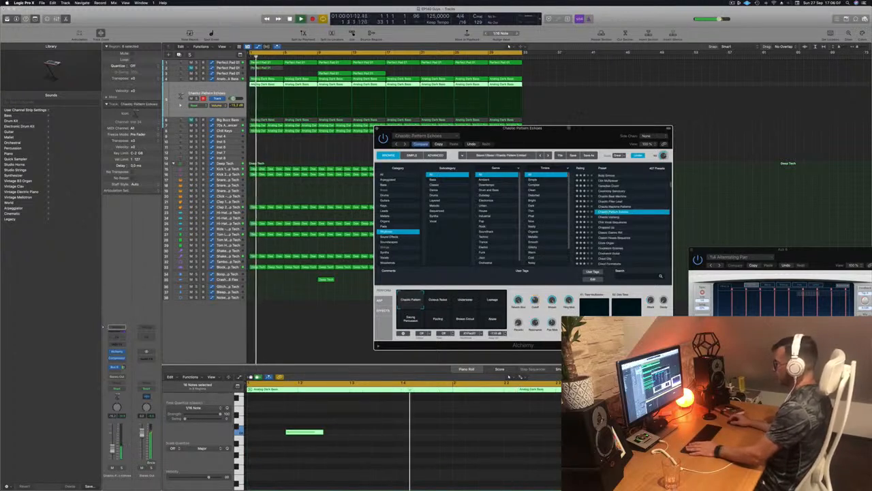
# - Move the Alchemy window clear of the Piano Roll and audition rhythmic presets from Chaotic Uprising and Chopped Up to Clock Organ
pyautogui.moveTo(562, 136); pyautogui.dragTo(498, 76)
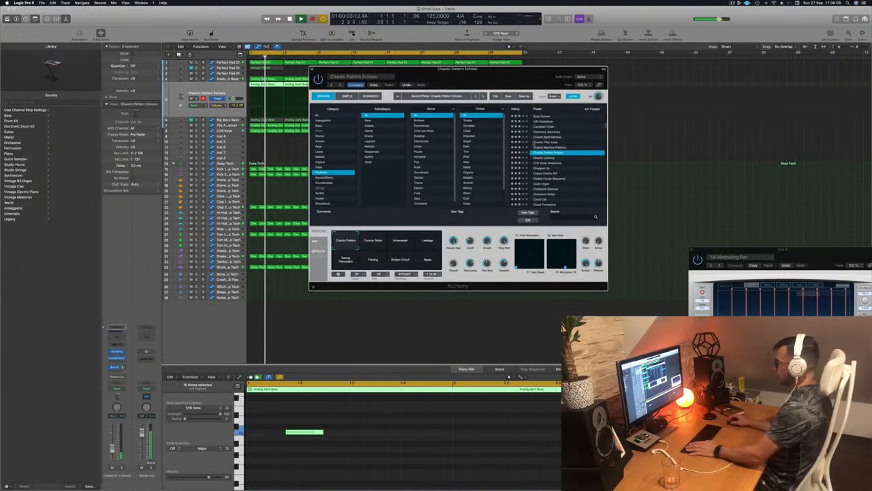
pyautogui.click(543, 159)
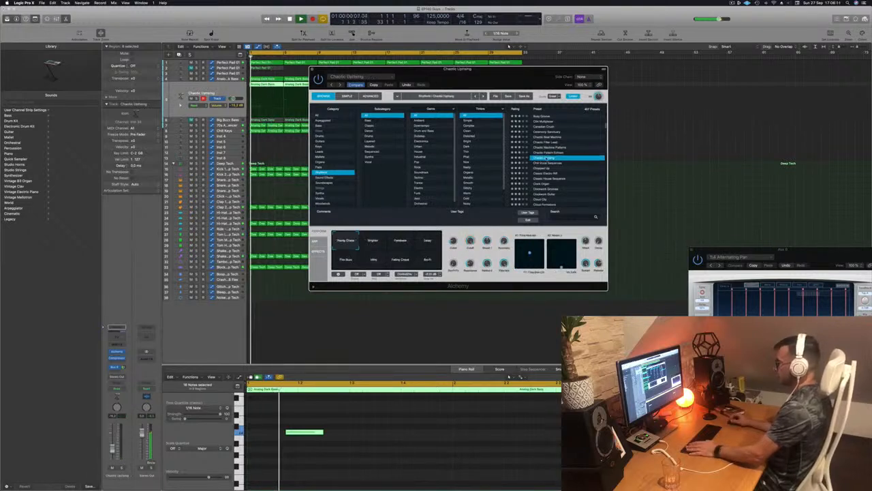
pyautogui.click(544, 168)
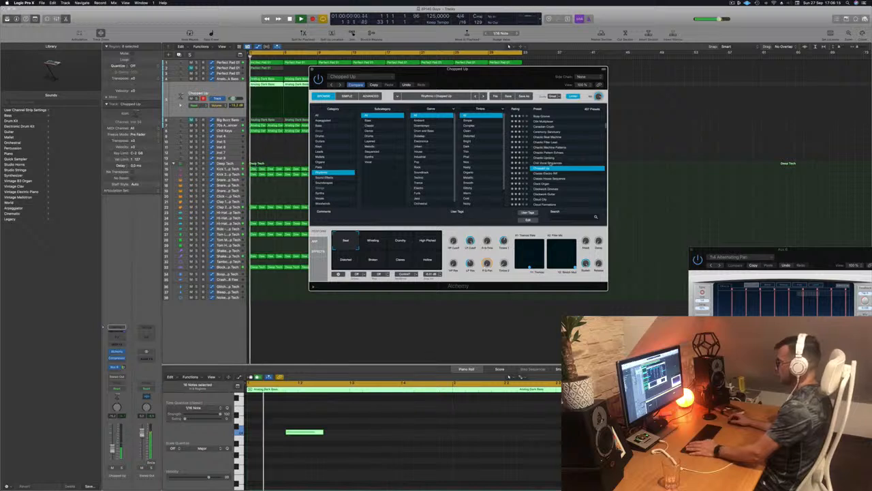
pyautogui.click(547, 164)
pyautogui.scroll(-2, 547, 164)
pyautogui.click(548, 173)
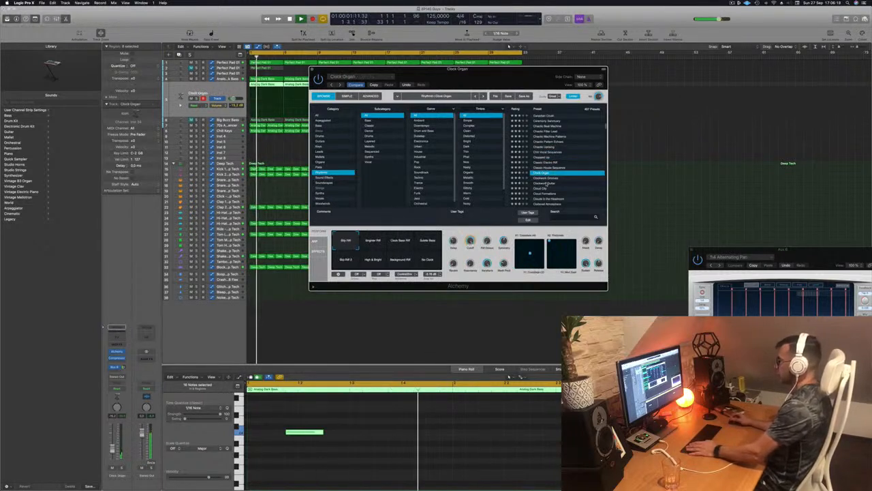
# - Audition the Clockwork Guitar, Cloud City and Cloud Formations presets during playback
pyautogui.click(548, 183)
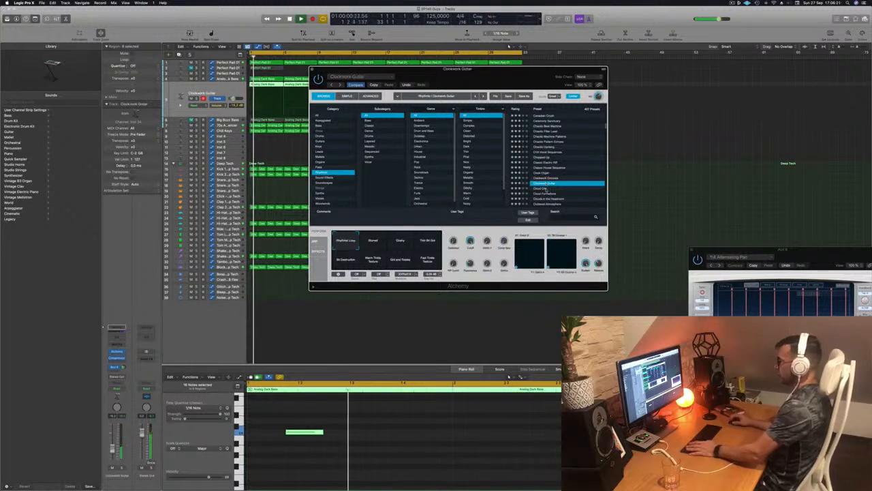
pyautogui.click(543, 188)
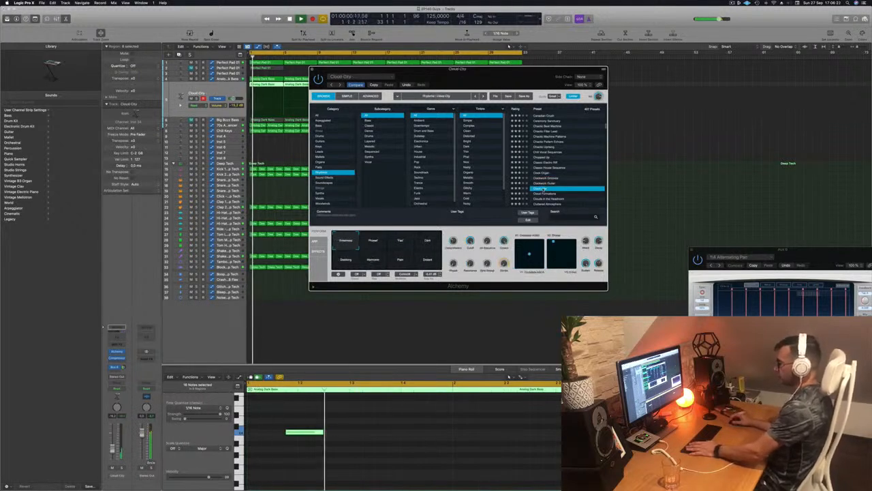
pyautogui.click(548, 193)
pyautogui.scroll(-2, 555, 184)
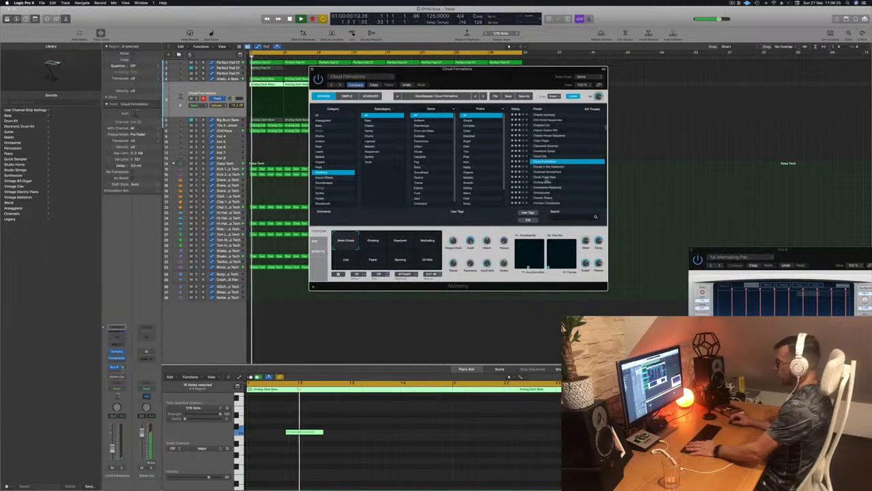
pyautogui.scroll(-3, 557, 179)
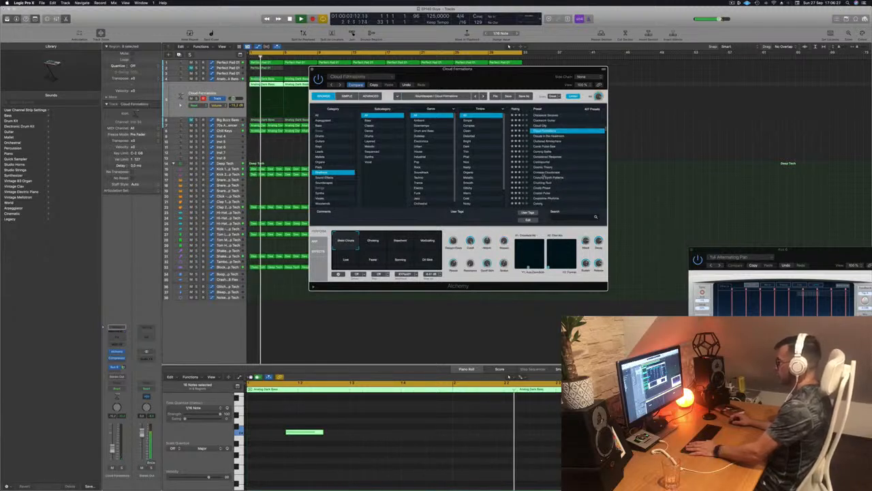
# - Audition the Crimson Cloudscape, Crunchy Synth Patterns and Crystal Pulse presets during playback
pyautogui.click(545, 173)
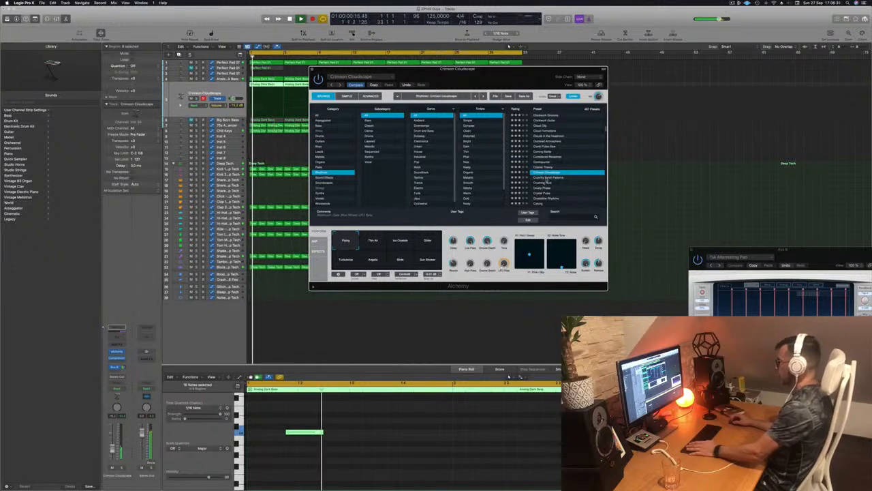
pyautogui.click(546, 178)
pyautogui.scroll(-3, 549, 180)
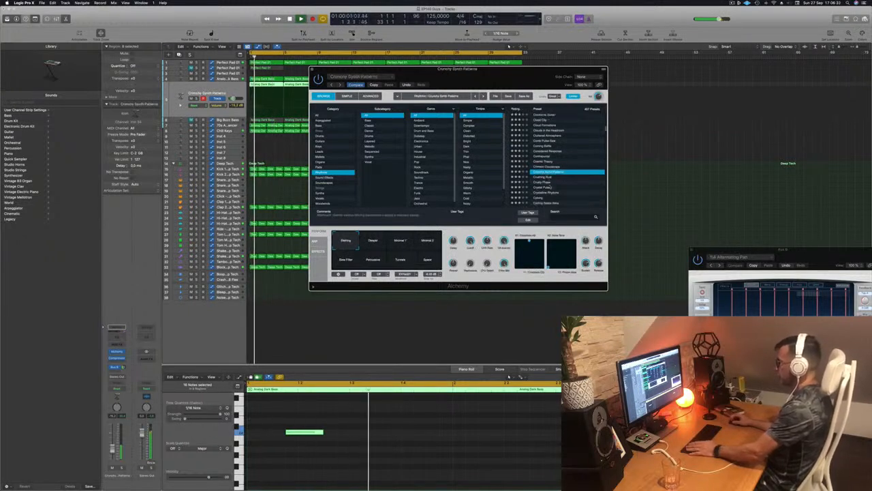
pyautogui.scroll(-4, 548, 175)
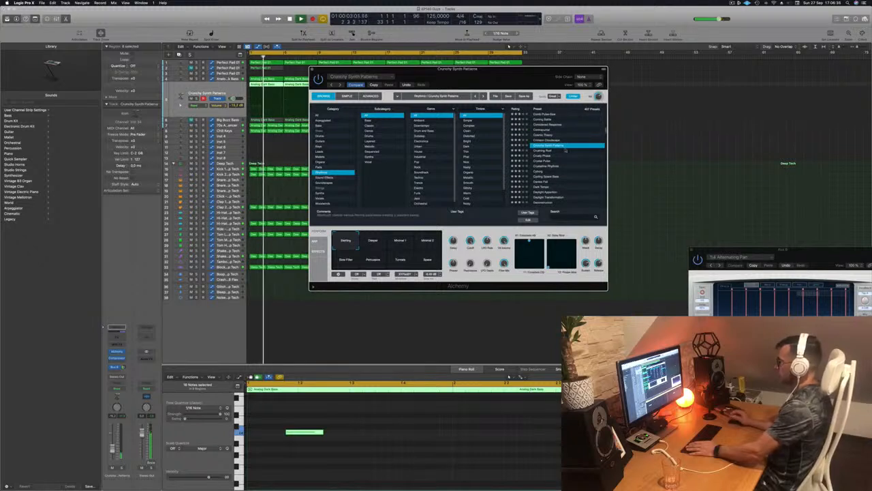
pyautogui.click(545, 161)
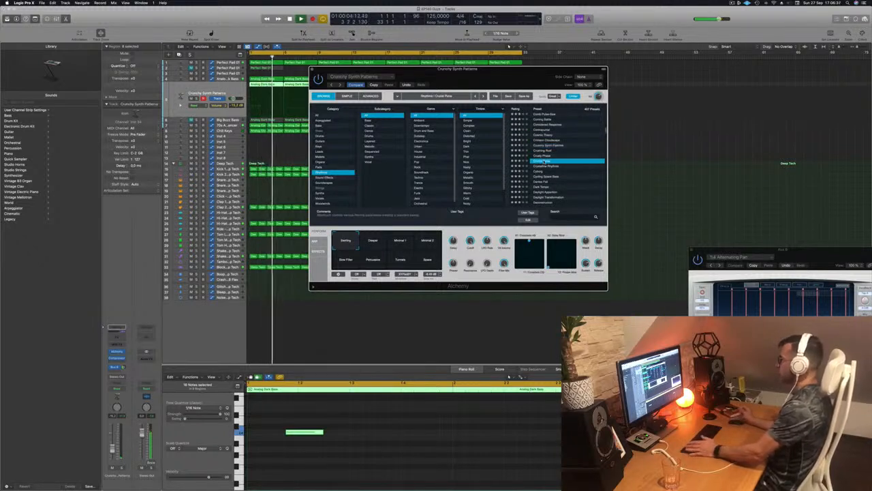
# - Audition the Cyborg and Dark Tempo presets, and load Daylight Apparition on the same track
pyautogui.scroll(-3, 544, 161)
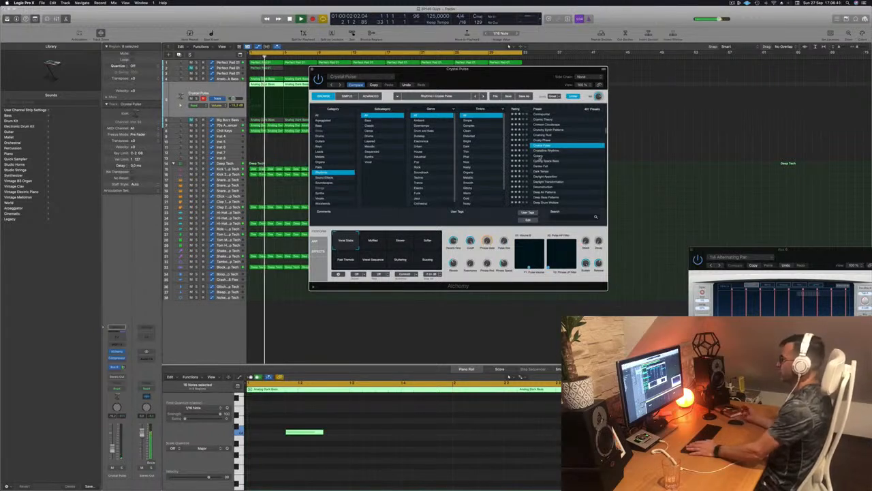
pyautogui.click(538, 157)
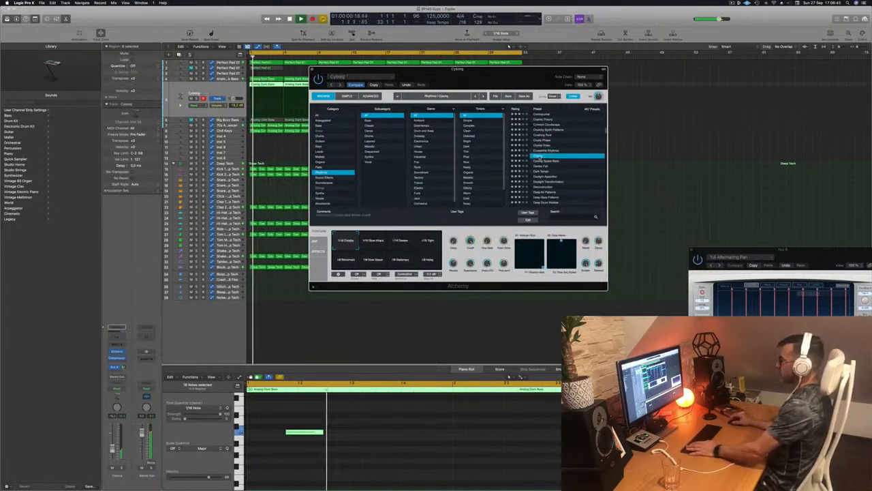
pyautogui.scroll(-2, 558, 156)
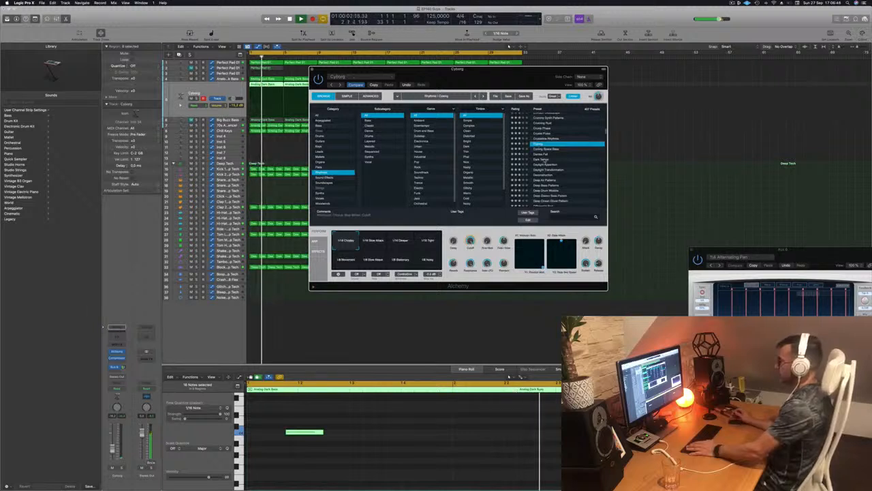
pyautogui.click(546, 159)
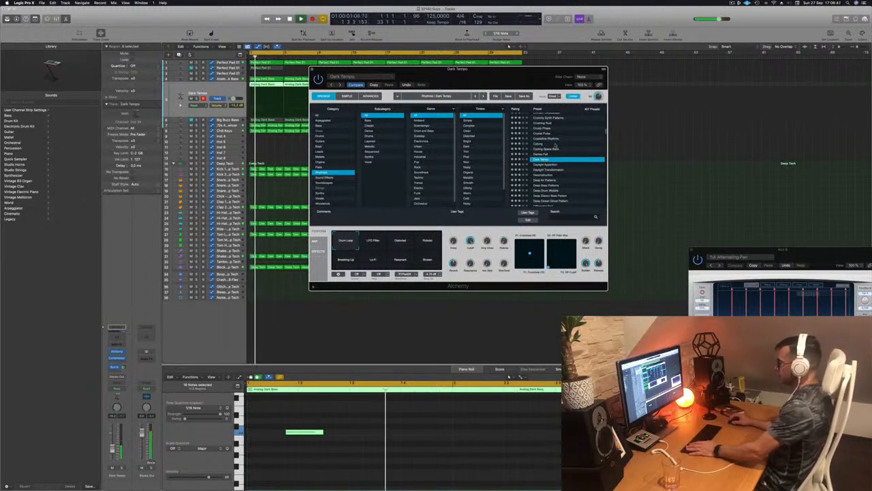
pyautogui.click(547, 164)
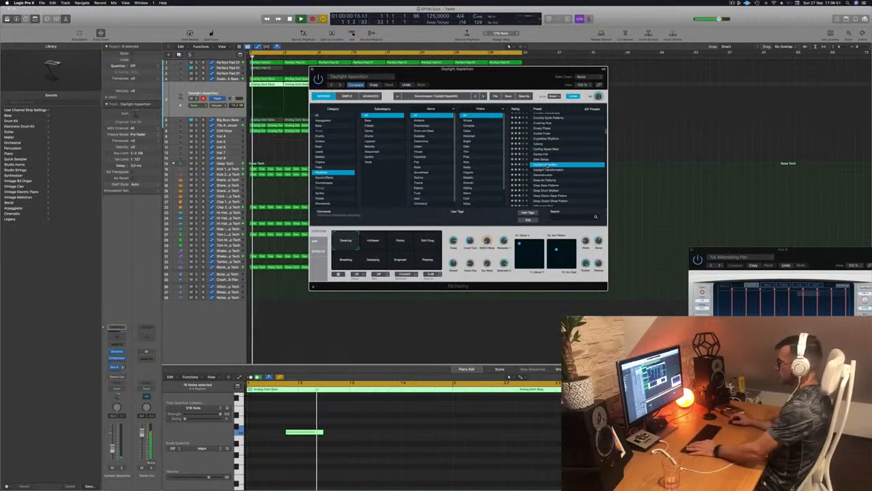
# - Audition the Deconstruction rhythmic preset during playback and load Deep Air Patterns on the same track
pyautogui.click(549, 175)
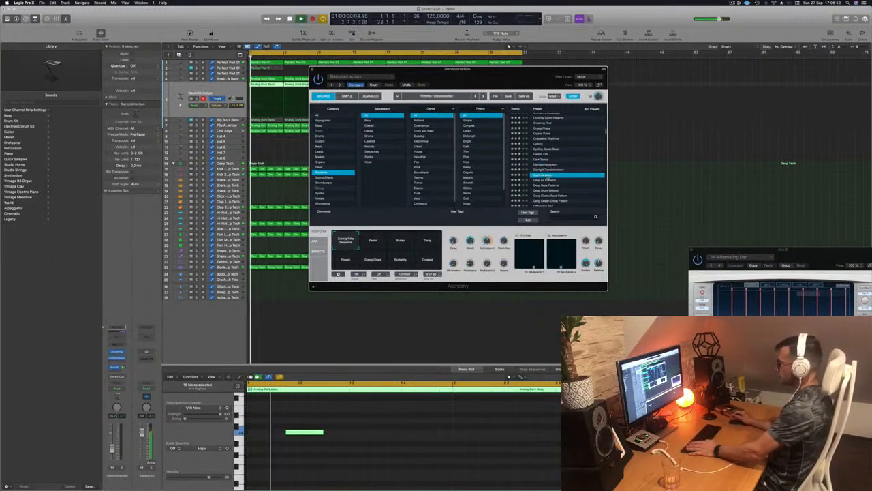
pyautogui.scroll(-2, 559, 164)
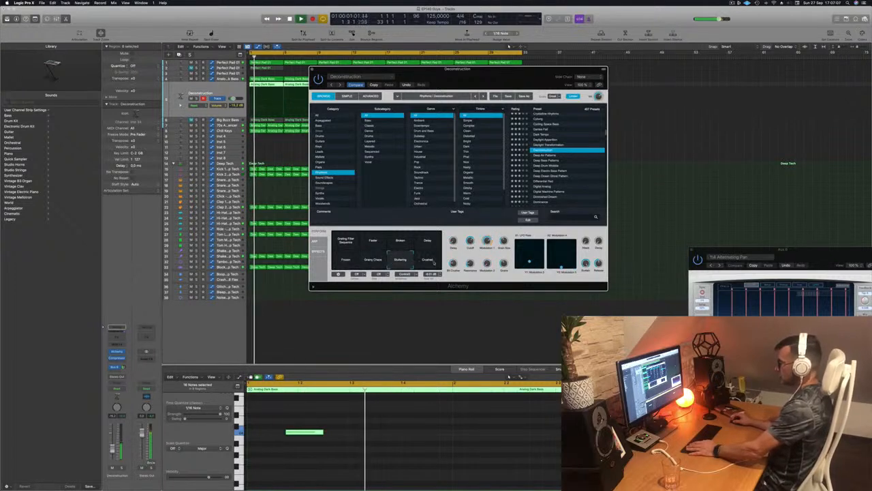
pyautogui.click(549, 155)
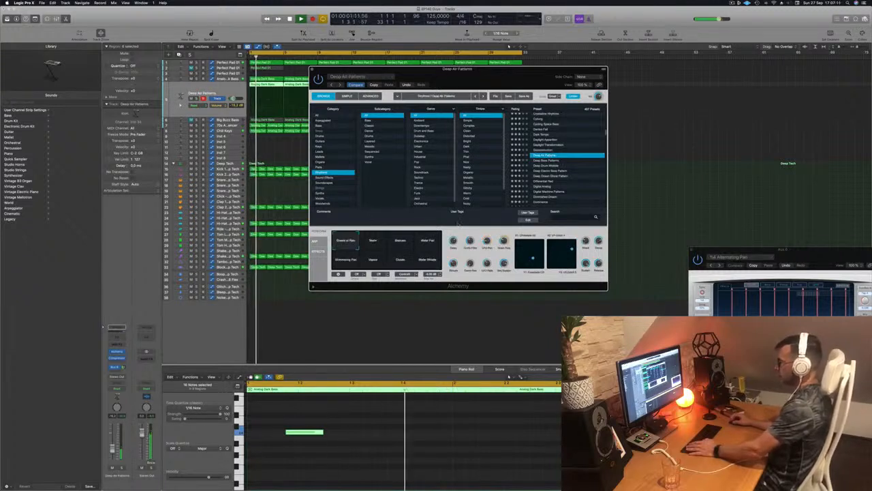
# - Audition the performance snapshots of Deep Air Patterns, including Warm, Water Pad, Shimmering Pad and Water Whistle, and return to the first one
pyautogui.click(373, 242)
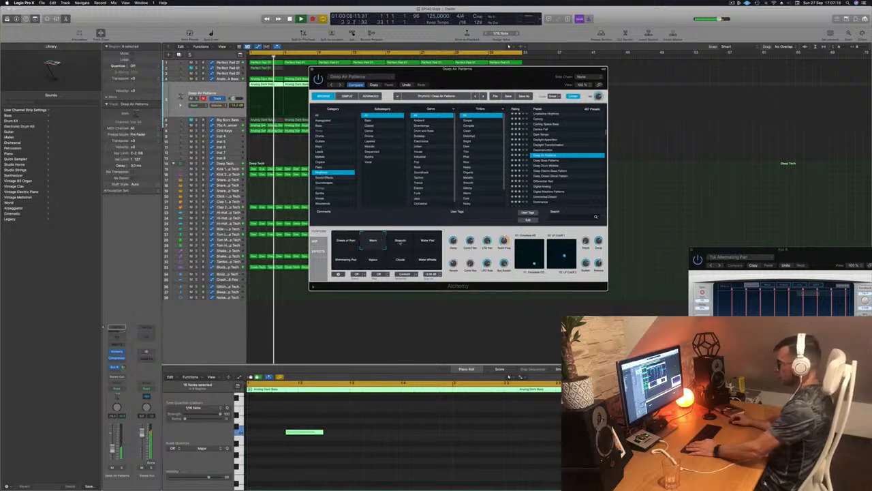
pyautogui.click(402, 243)
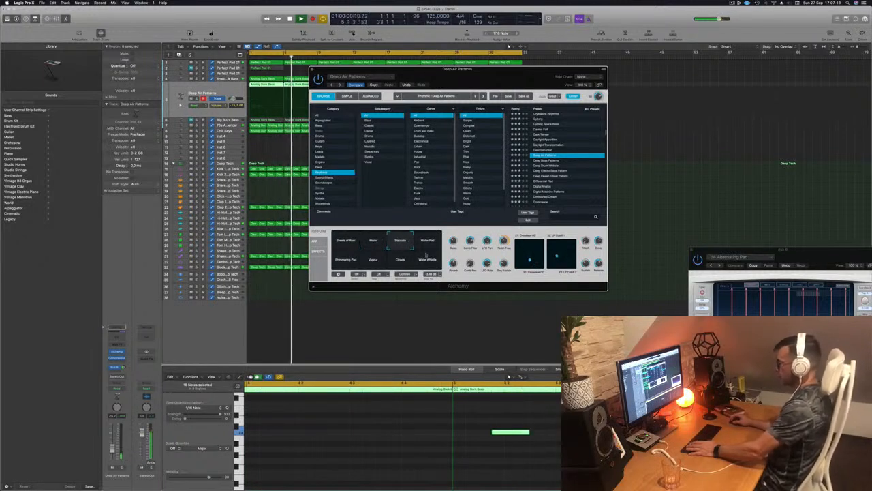
pyautogui.click(427, 245)
pyautogui.click(340, 262)
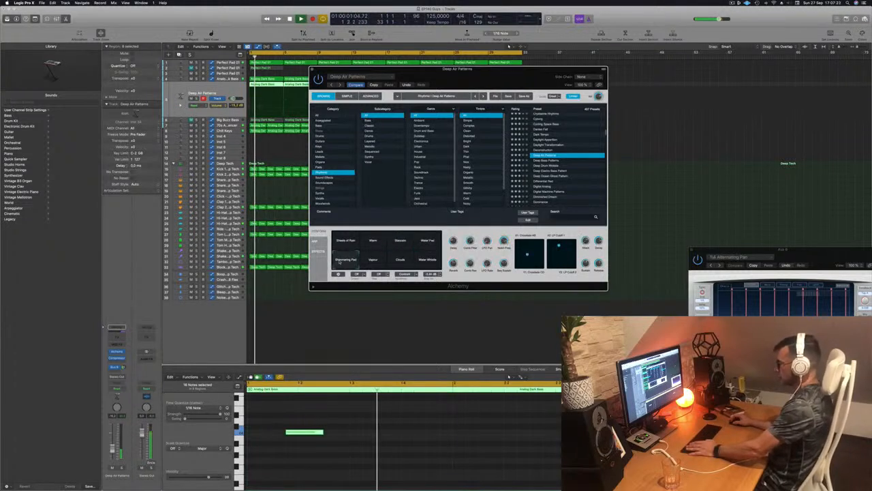
pyautogui.click(373, 261)
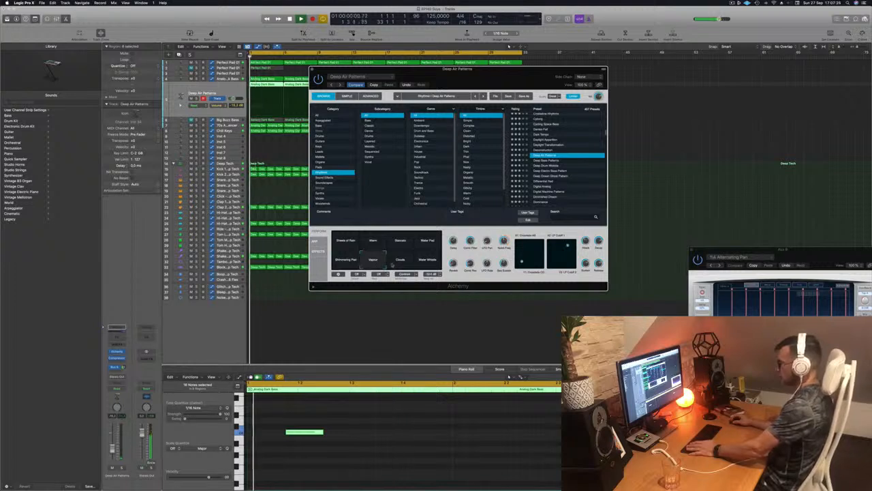
pyautogui.click(427, 261)
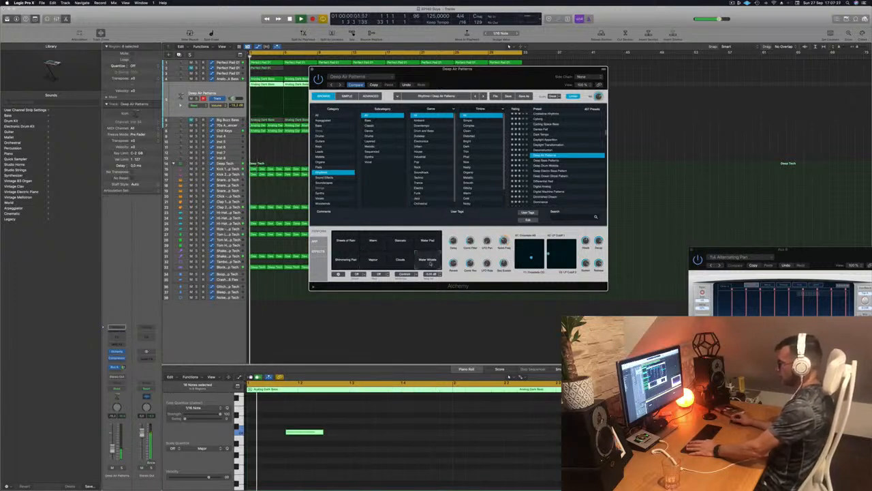
pyautogui.click(345, 240)
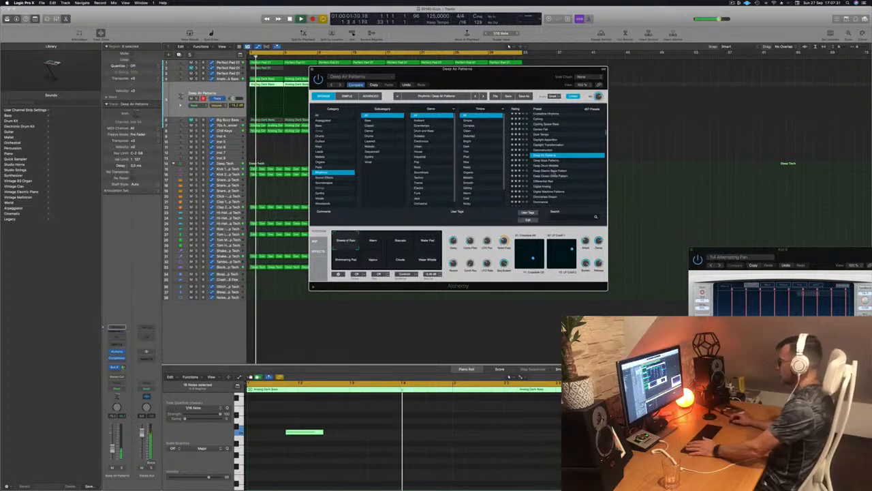
# - Audition the Deep Bass Patterns, Deep Drum Wobble and Dominance presets during playback
pyautogui.click(548, 160)
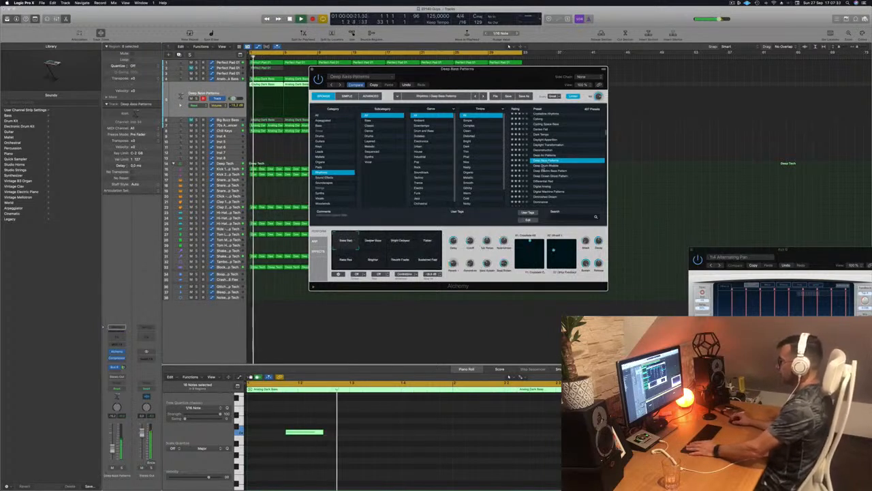
pyautogui.click(549, 166)
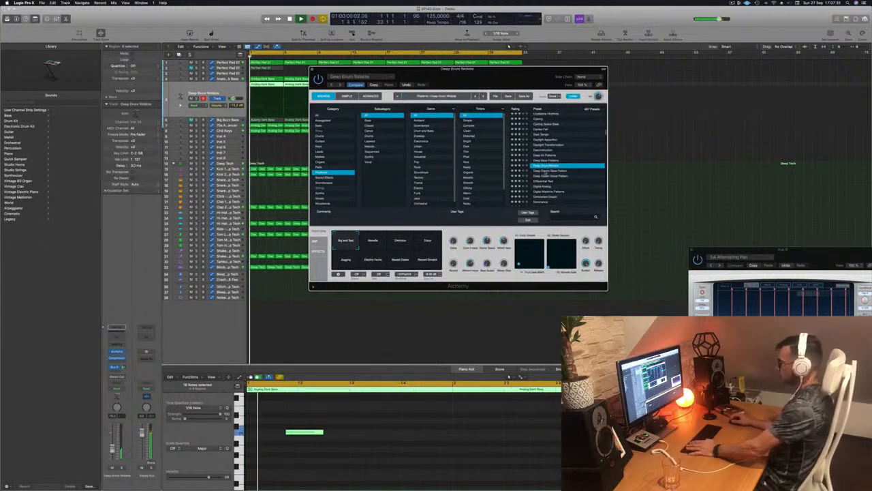
pyautogui.scroll(-2, 546, 173)
pyautogui.click(543, 175)
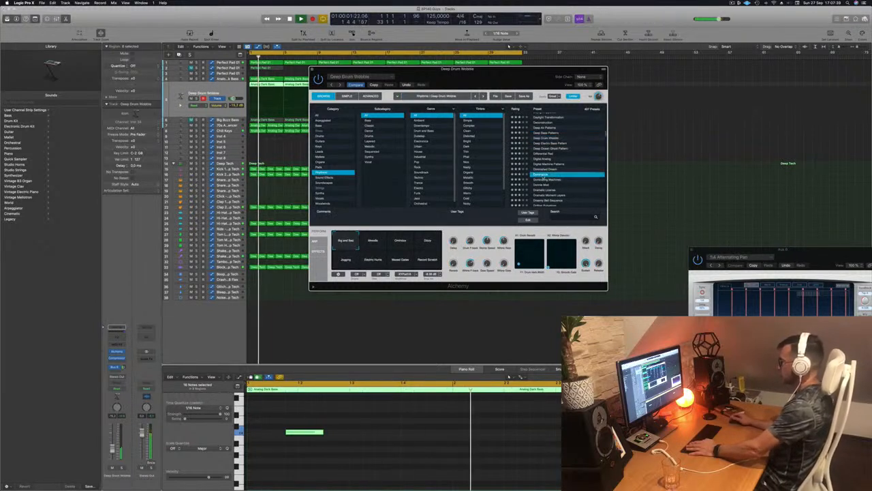
# - Audition the Donnie Mod and Dramatic License presets during playback
pyautogui.scroll(-2, 544, 178)
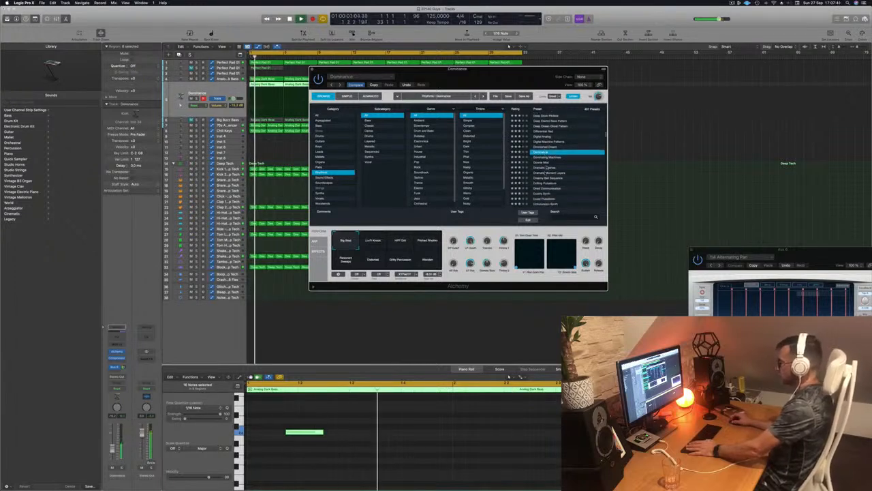
pyautogui.click(543, 162)
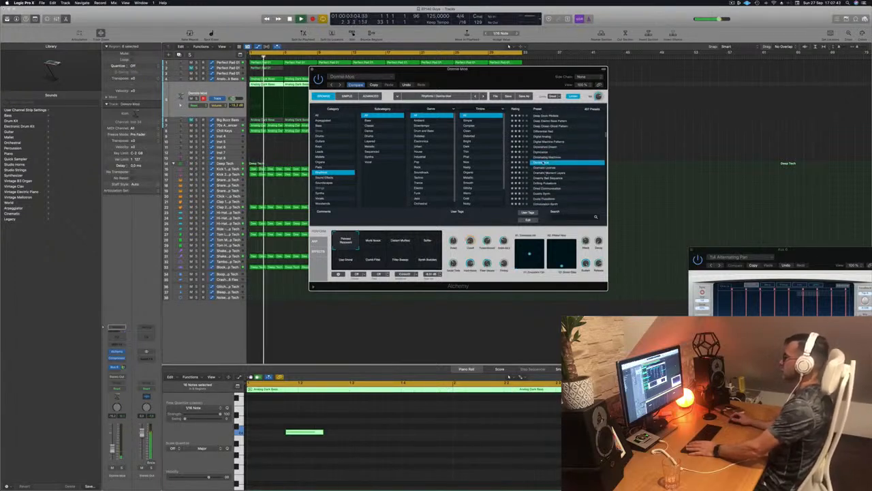
pyautogui.scroll(-2, 549, 162)
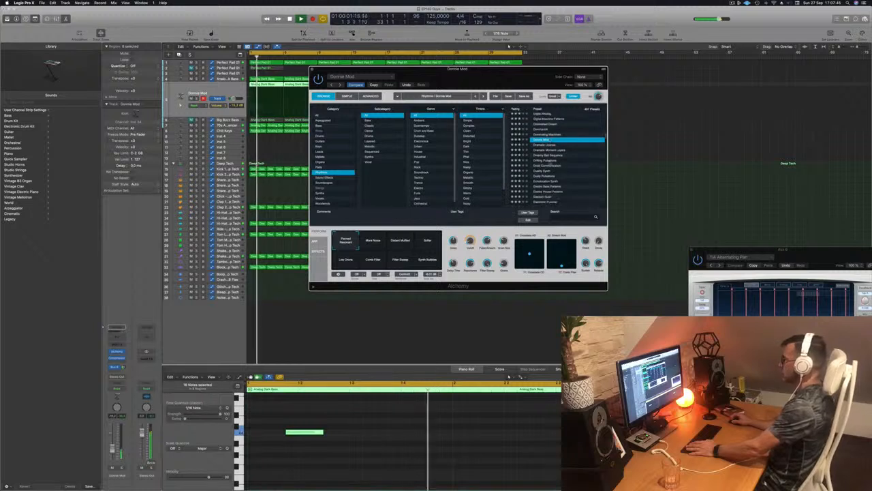
pyautogui.click(548, 145)
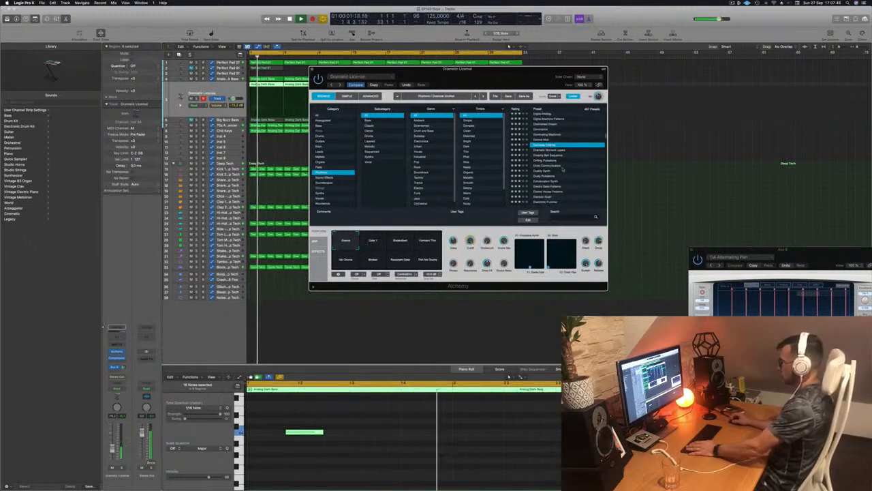
# - Load the Duality Synth preset and audition its performance snapshots, including Clean Pumping, Ticking Dirty Synth and Sharp Synth
pyautogui.scroll(-1, 548, 149)
pyautogui.click(542, 166)
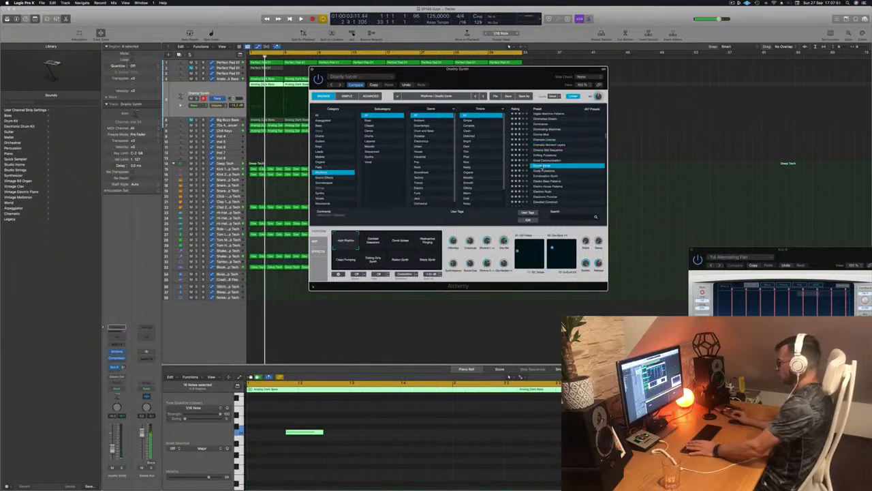
pyautogui.scroll(-1, 541, 167)
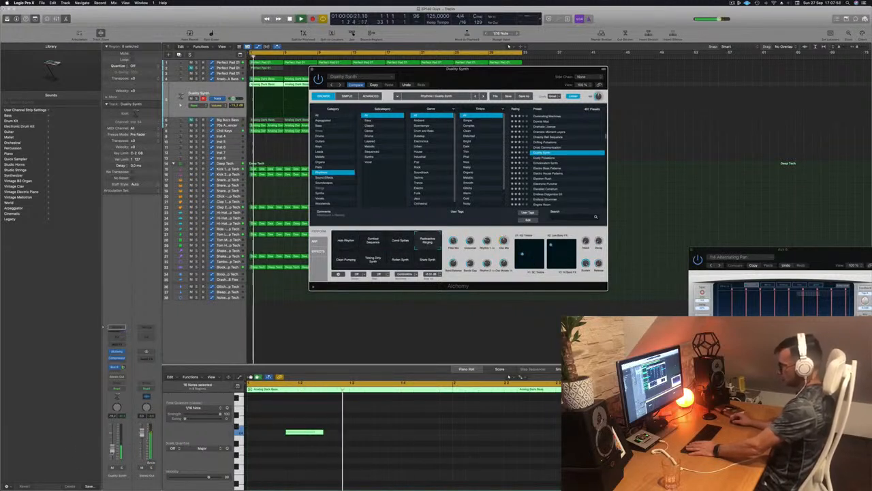
pyautogui.click(337, 259)
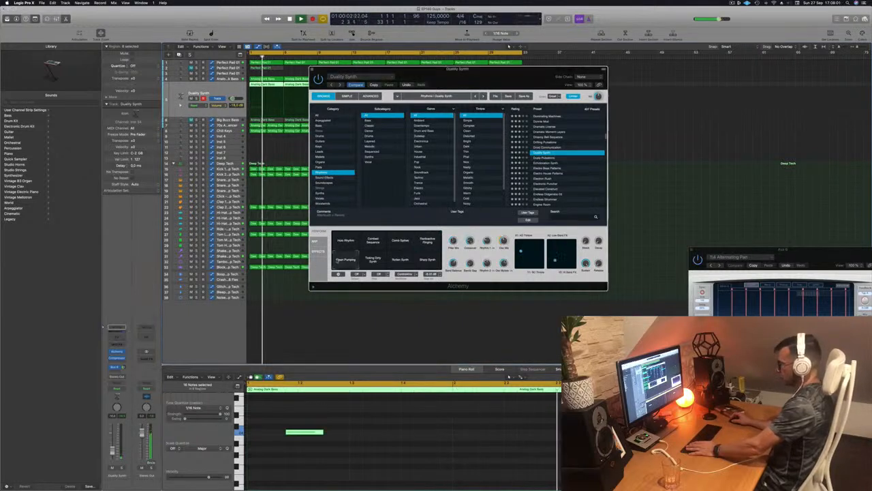
pyautogui.click(375, 262)
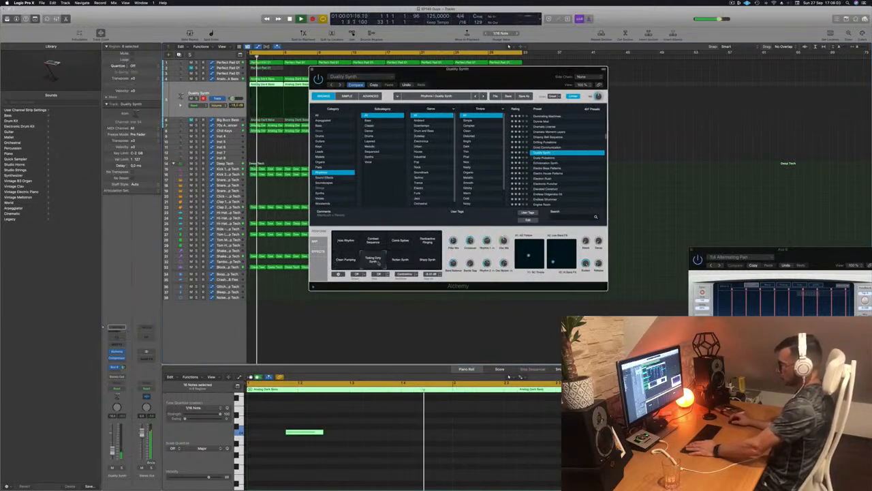
pyautogui.click(402, 263)
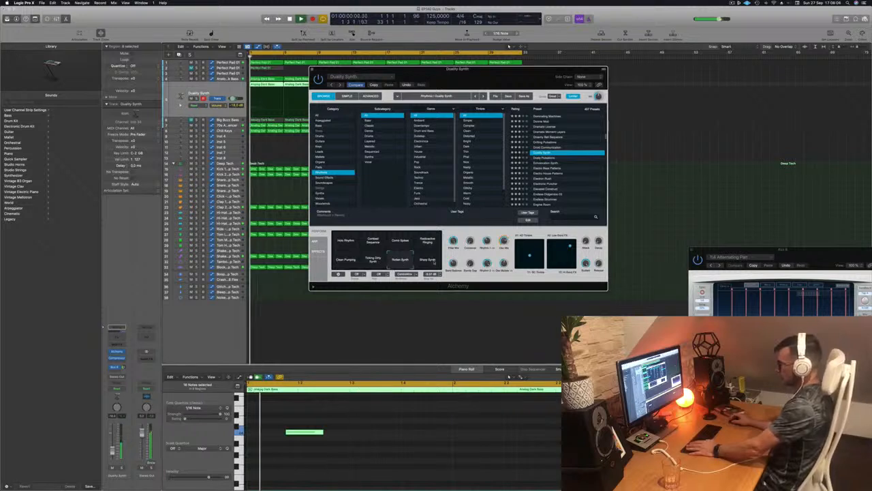
pyautogui.click(427, 260)
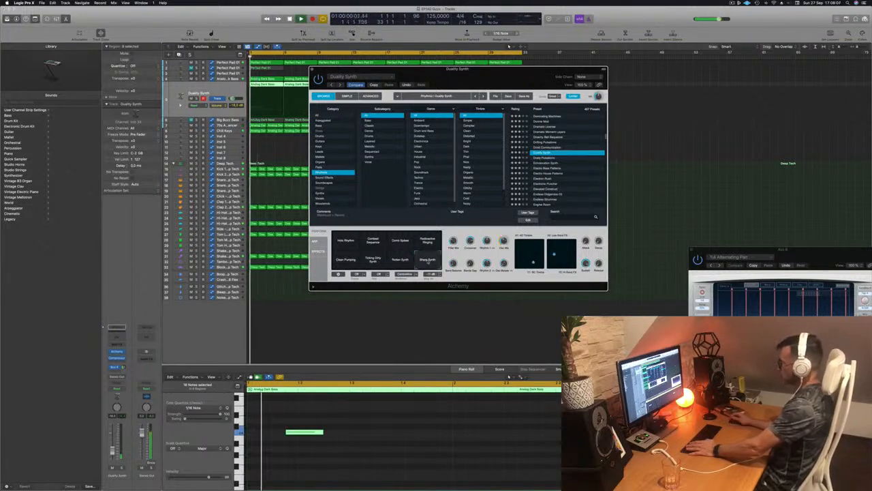
# - Load the Electron Rush preset and compare its Granular Bass Buzz and Slow Filter Sweep snapshots, ending on Granular Bass Buzz
pyautogui.click(542, 179)
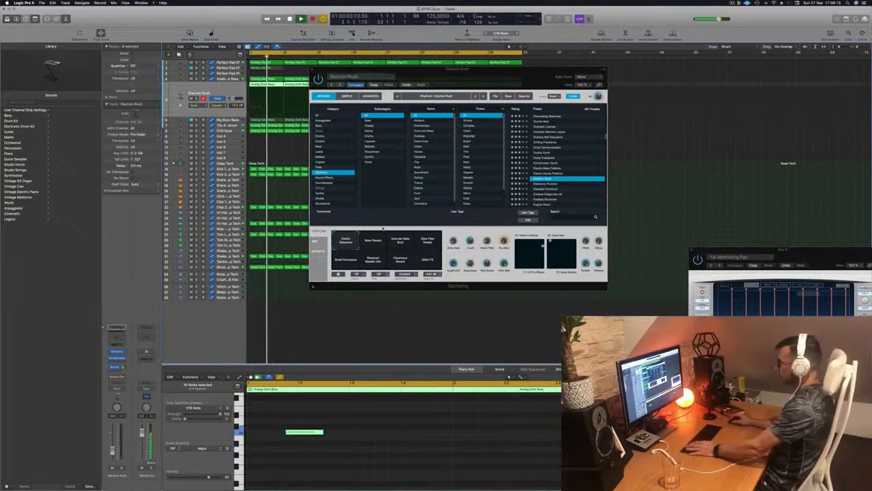
pyautogui.click(399, 242)
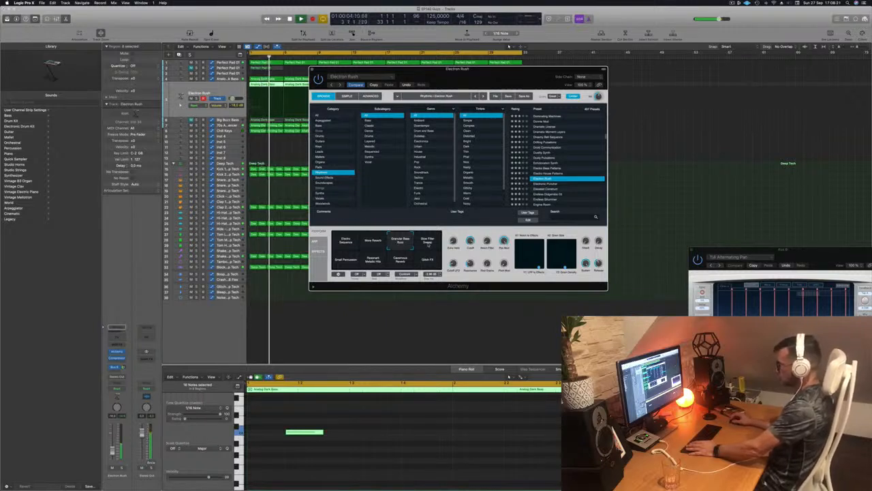
pyautogui.click(428, 245)
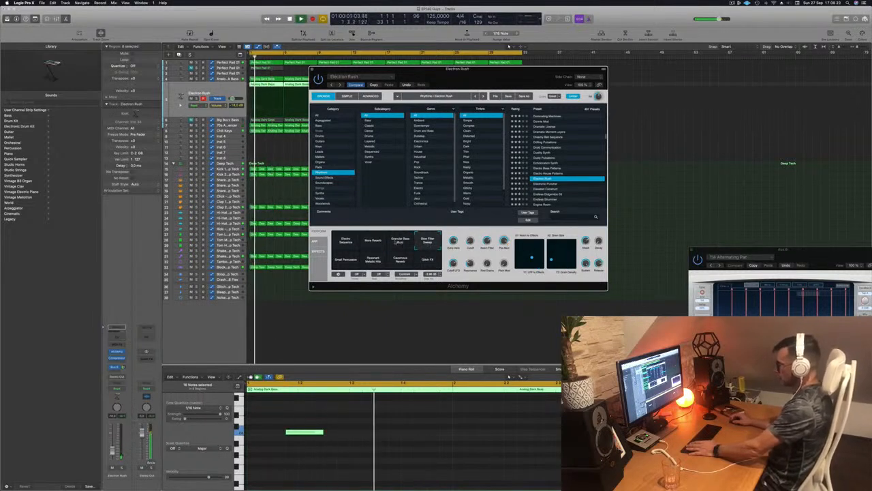
pyautogui.click(400, 242)
# - Select all notes in the Piano Roll, move the Alchemy window off the arrangement and undo the last note edit
pyautogui.click(377, 439)
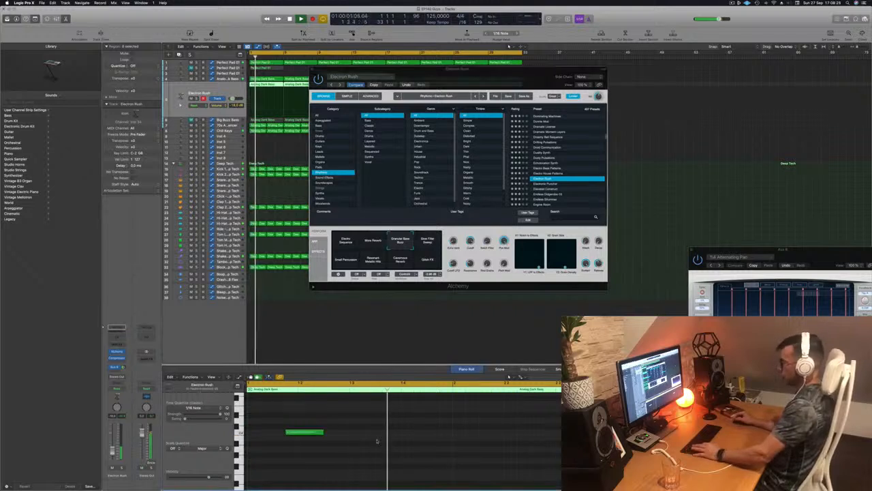
pyautogui.press('super+a')
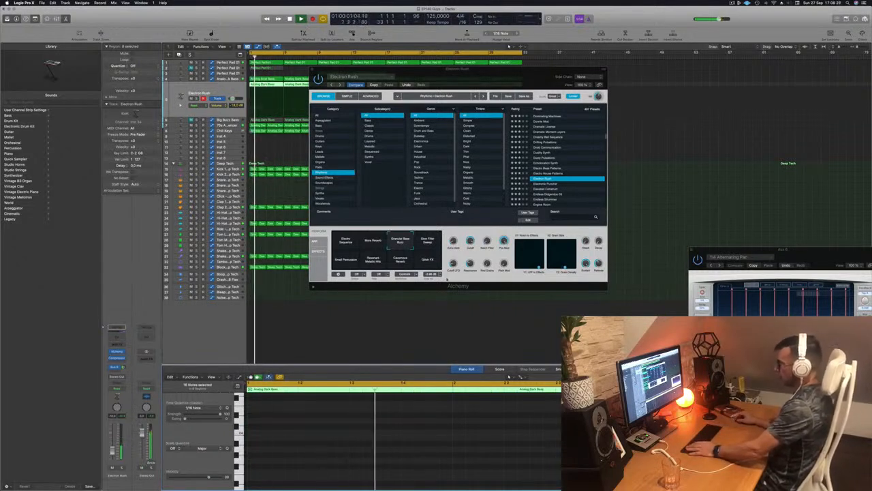
pyautogui.moveTo(488, 80); pyautogui.dragTo(542, 80)
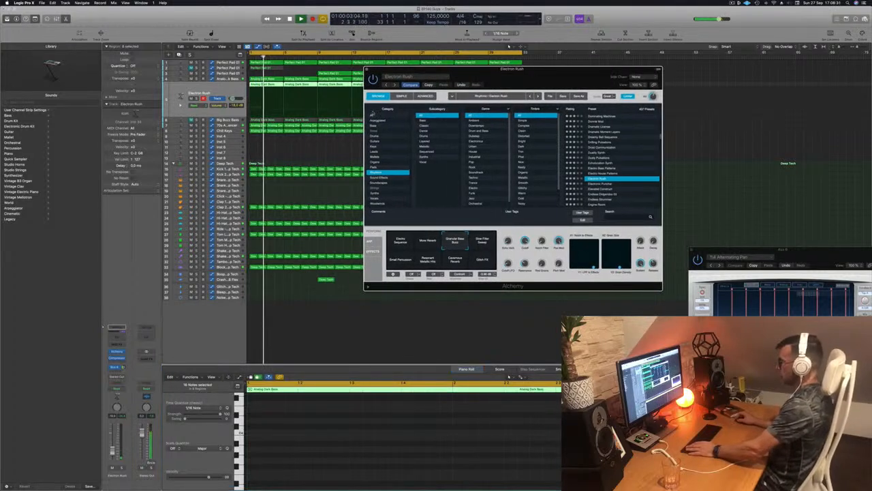
pyautogui.press('super+z')
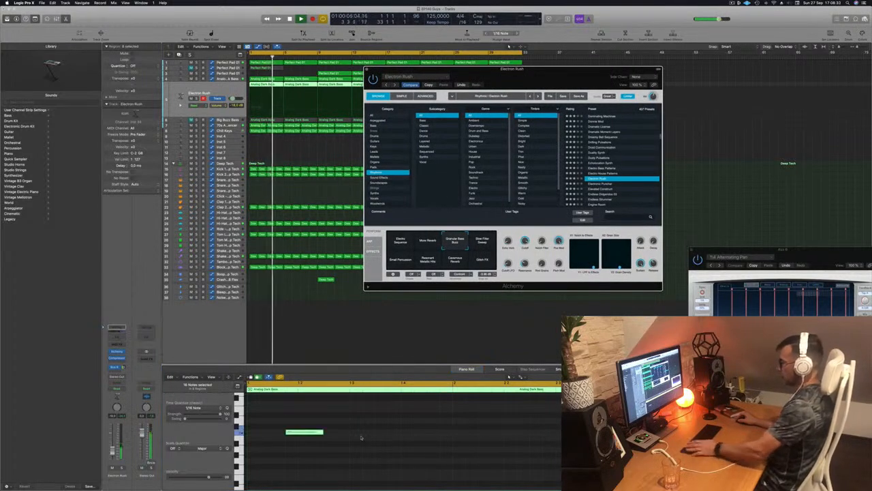
# - Restart playback, audition Electronic Puncher and Elevated Construct, and load Endless Didgeridoo 03 with its Muffled Didge snapshot
pyautogui.press('space')
pyautogui.press('space')
pyautogui.scroll(-1, 360, 436)
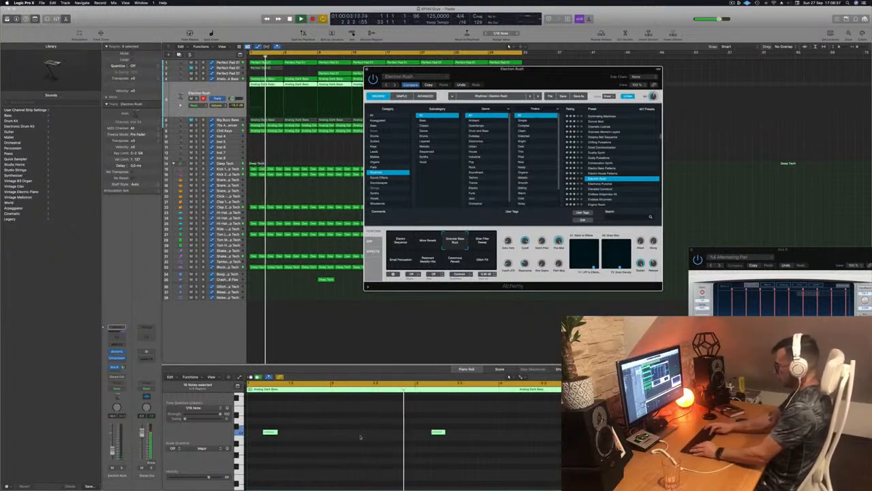
pyautogui.press('Down')
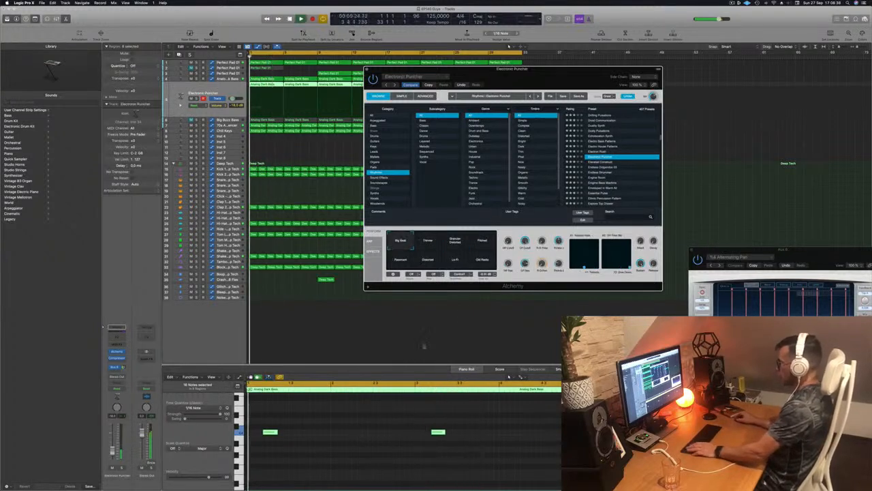
pyautogui.press('Down')
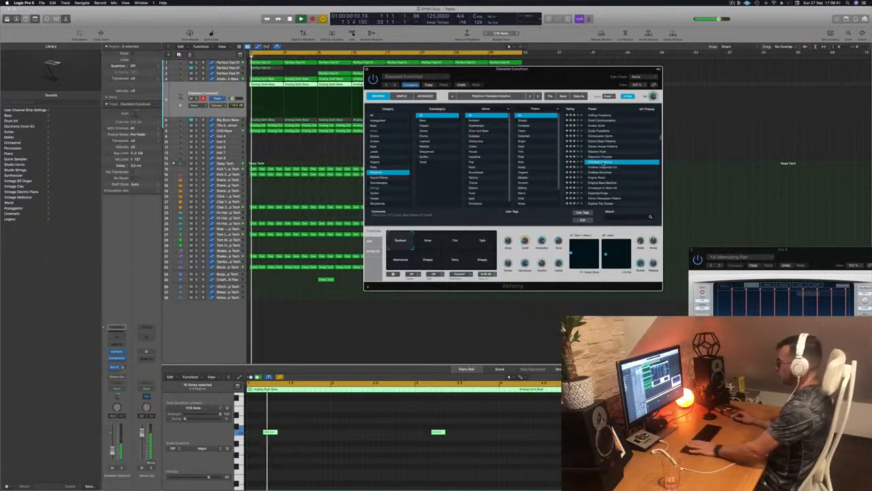
pyautogui.scroll(1, 601, 173)
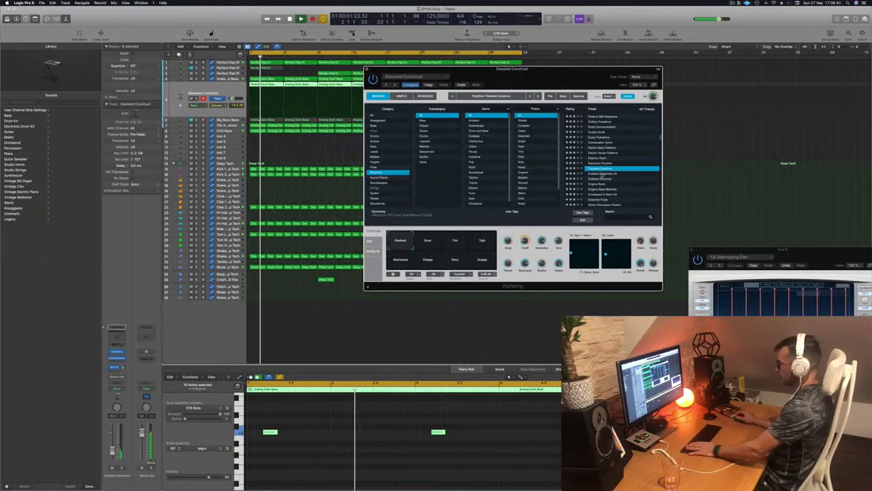
pyautogui.press('Down')
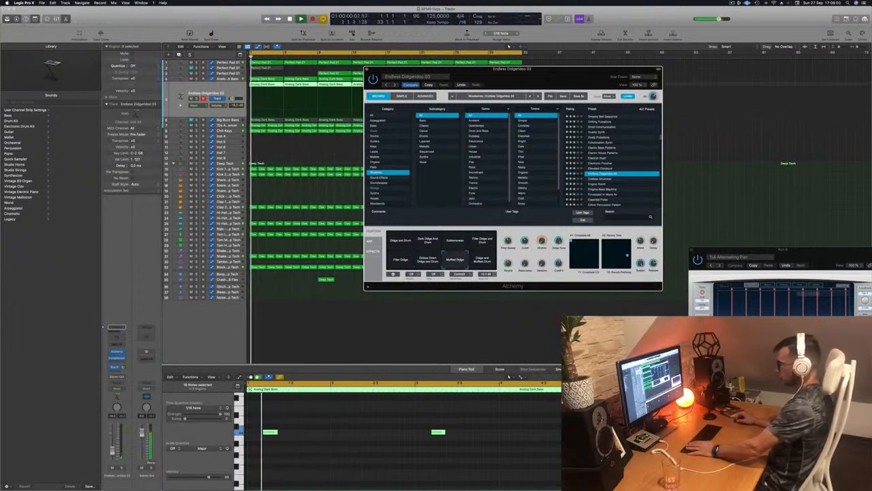
# - Show the aux channel fed by the track's bus send, close the Alchemy window and restart playback from the beginning
pyautogui.click(121, 367)
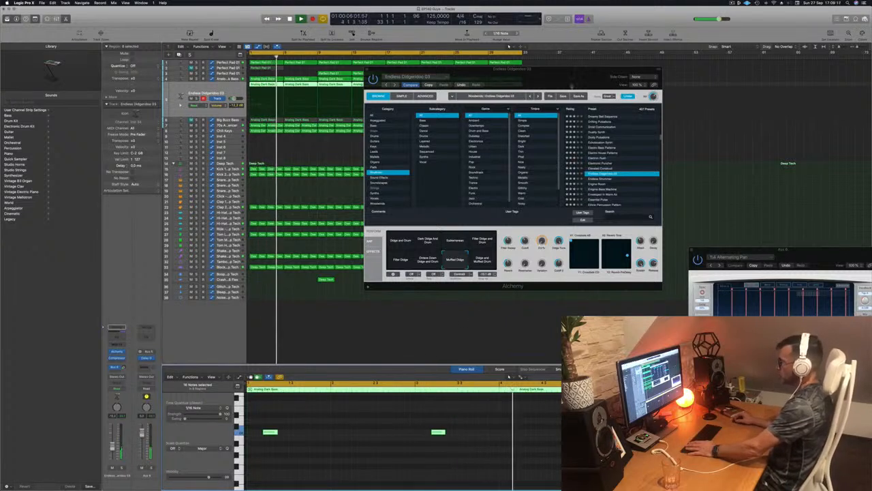
pyautogui.moveTo(398, 68); pyautogui.dragTo(341, 68)
pyautogui.click(307, 69)
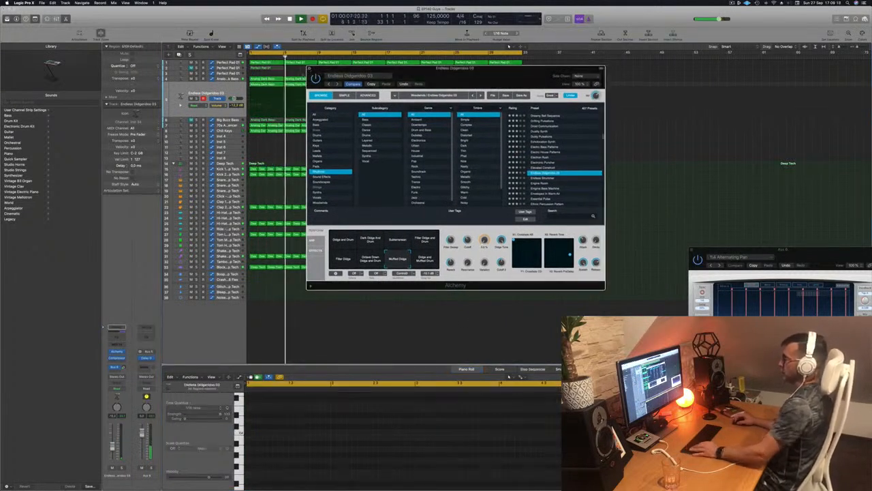
pyautogui.click(308, 69)
pyautogui.press('super+Left')
pyautogui.press('Return')
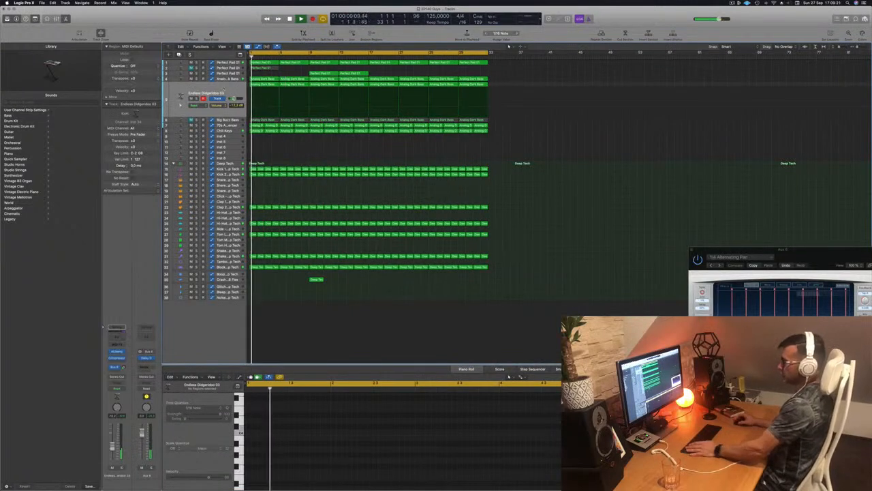